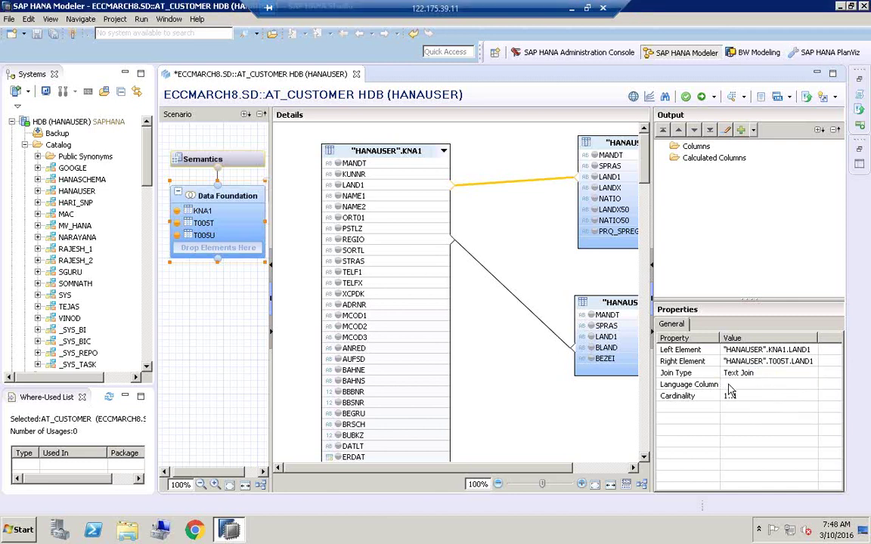
Step: Set the language column of the text join between KNA1 and T005T to SPRAS
left_click(786, 385)
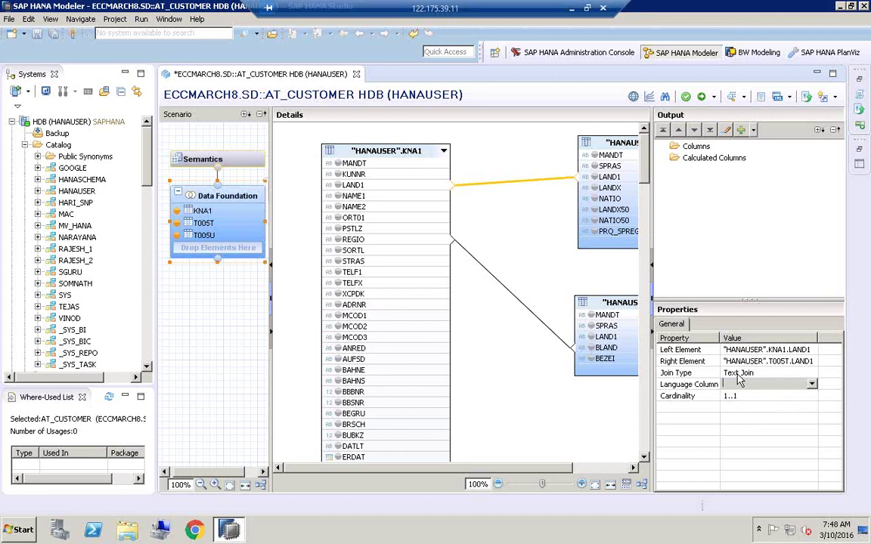
left_click(810, 384)
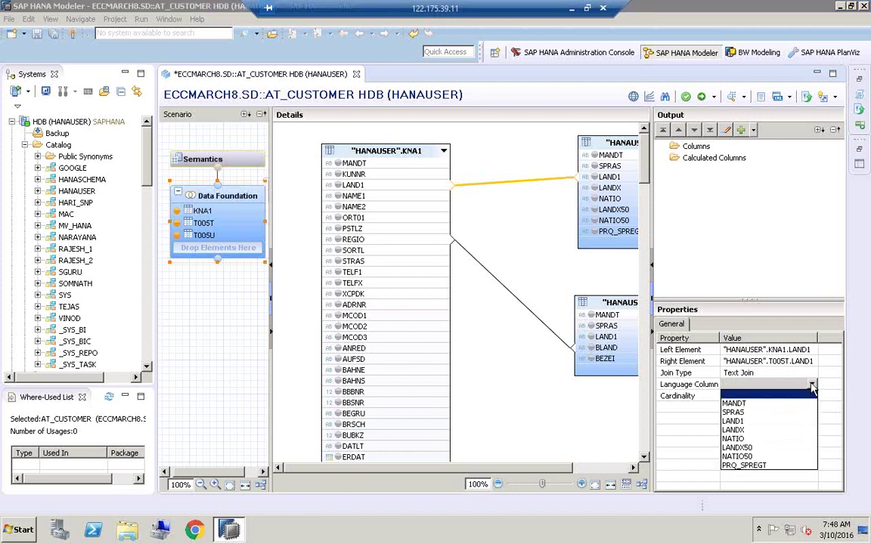
left_click(734, 412)
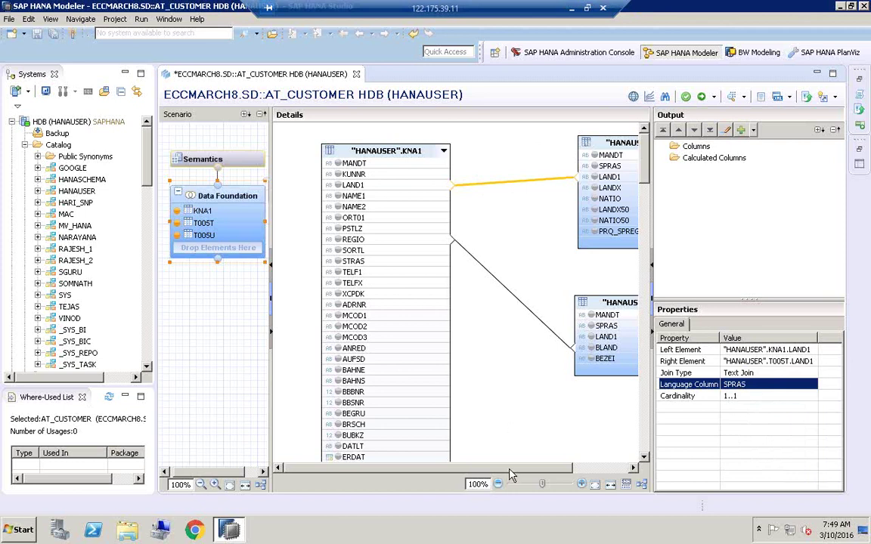
Step: Change the REGIO–BLAND join between KNA1 and T005U to Text Join with SPRAS as its language column
left_click_drag(508, 468, 536, 472)
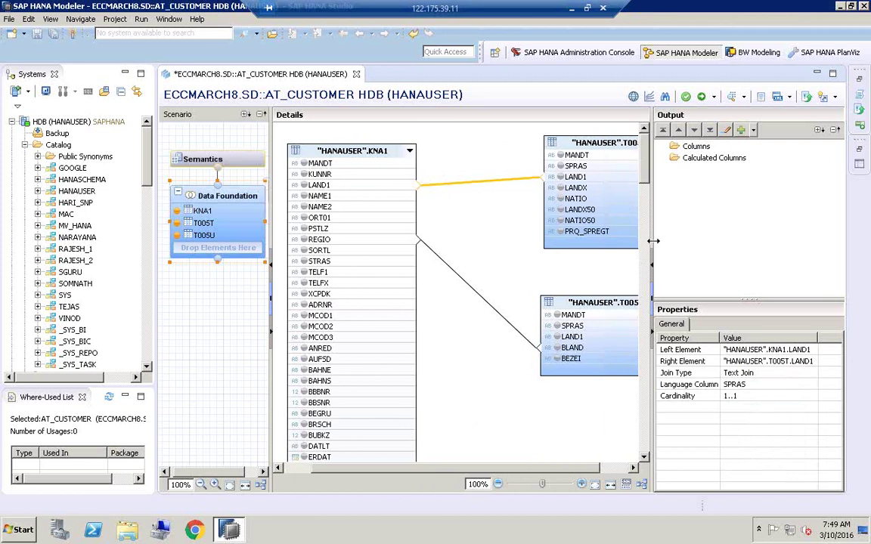
left_click_drag(651, 227, 722, 232)
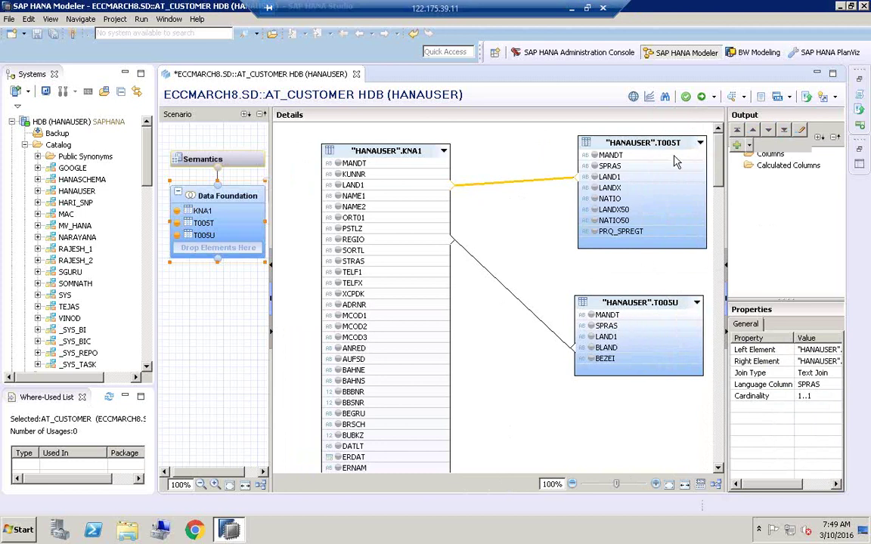
left_click(522, 307)
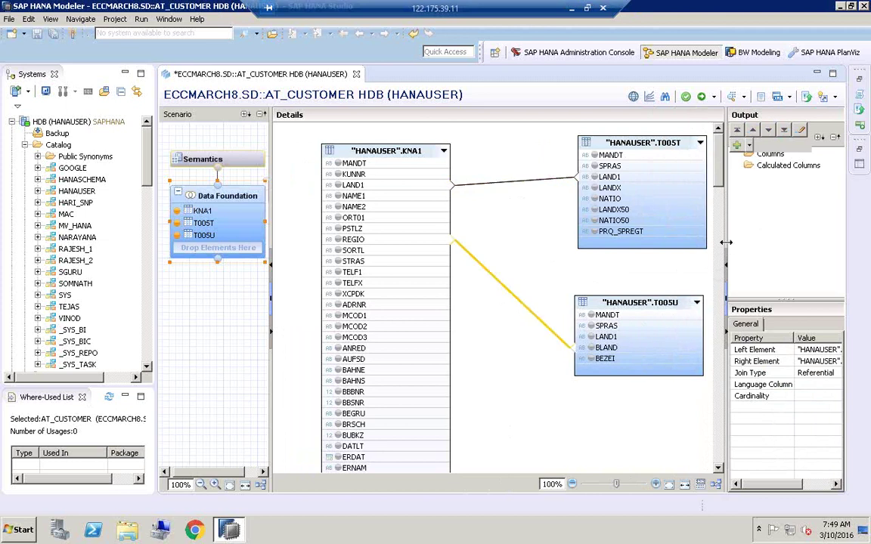
left_click_drag(726, 240, 692, 240)
left_click(790, 375)
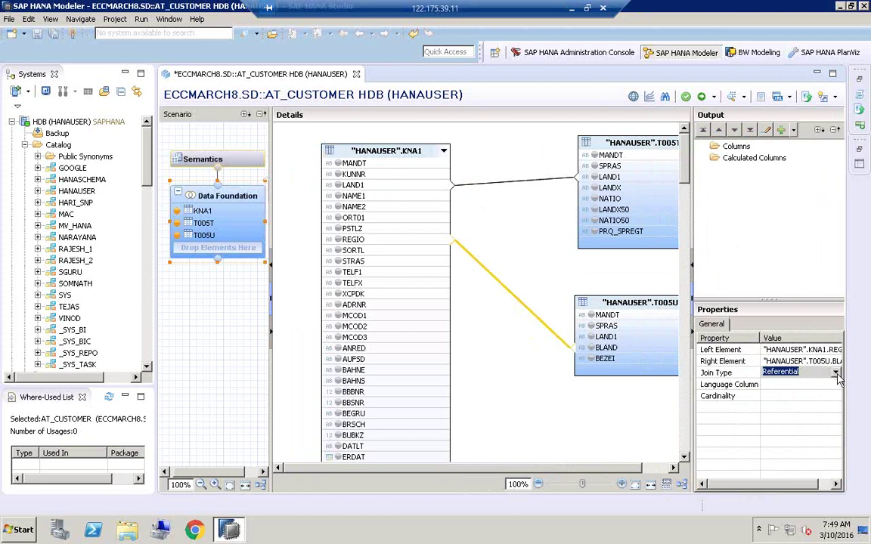
left_click(810, 373)
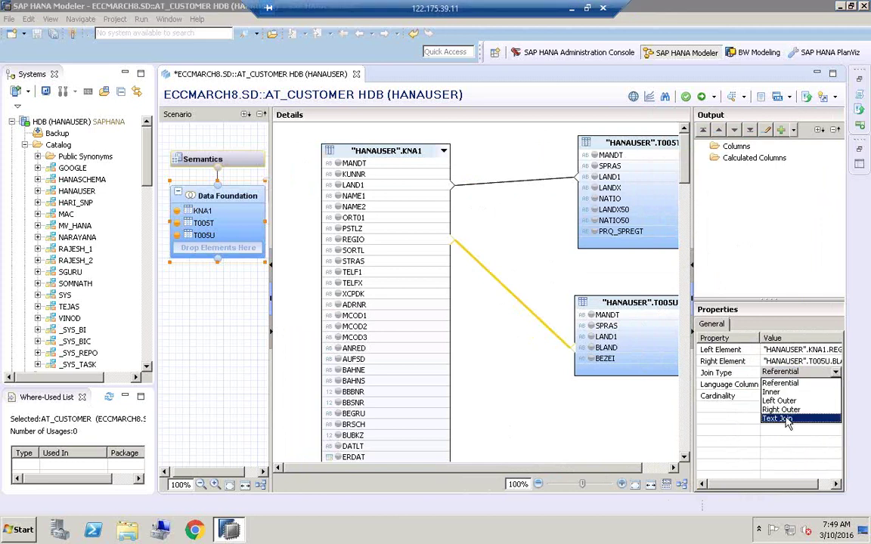
left_click(783, 418)
left_click(794, 383)
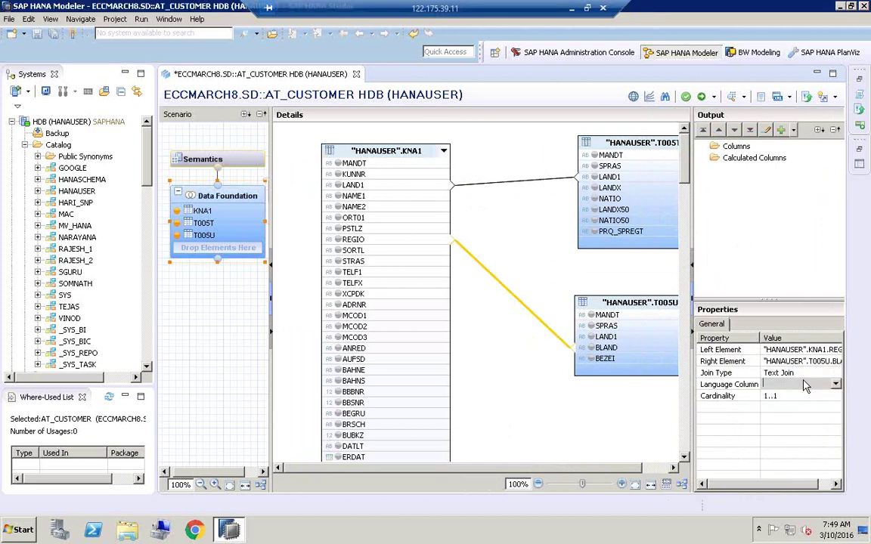
left_click(836, 385)
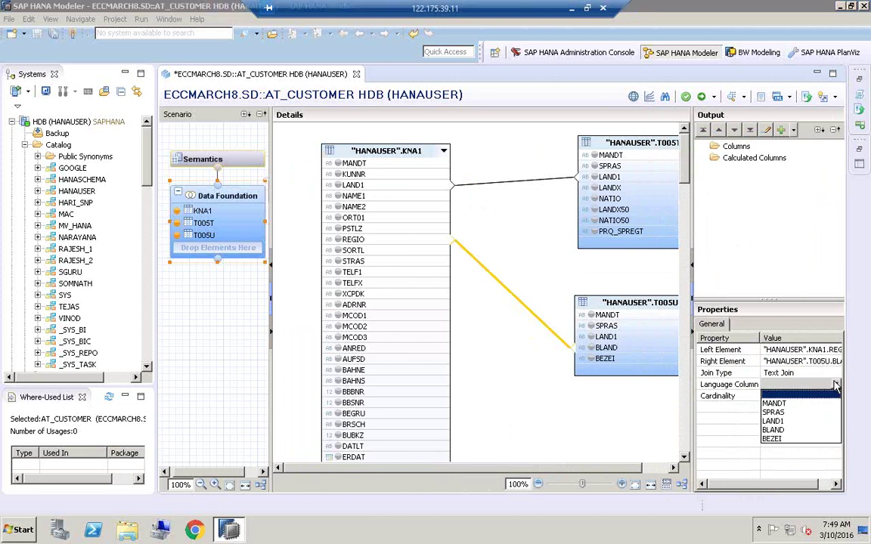
left_click(773, 412)
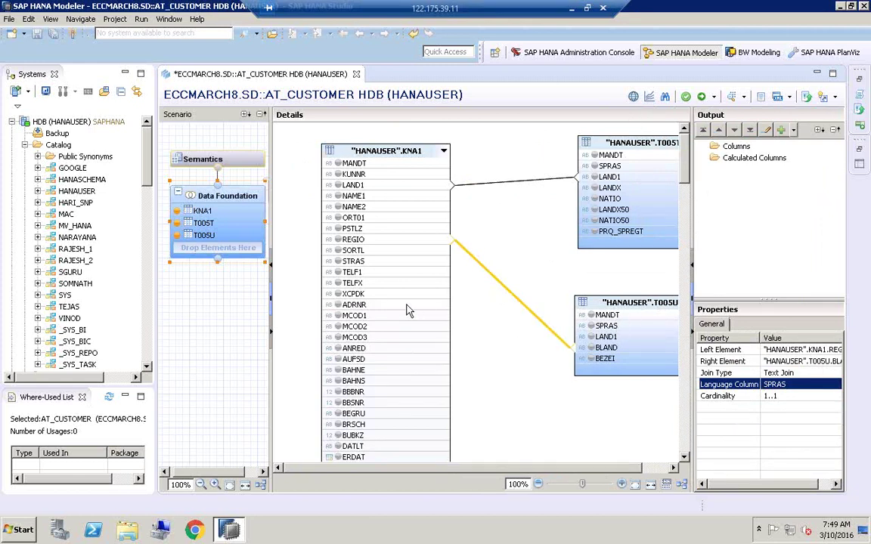
Step: Switch to SAP Logon and open the ECC system connection
left_click(24, 531)
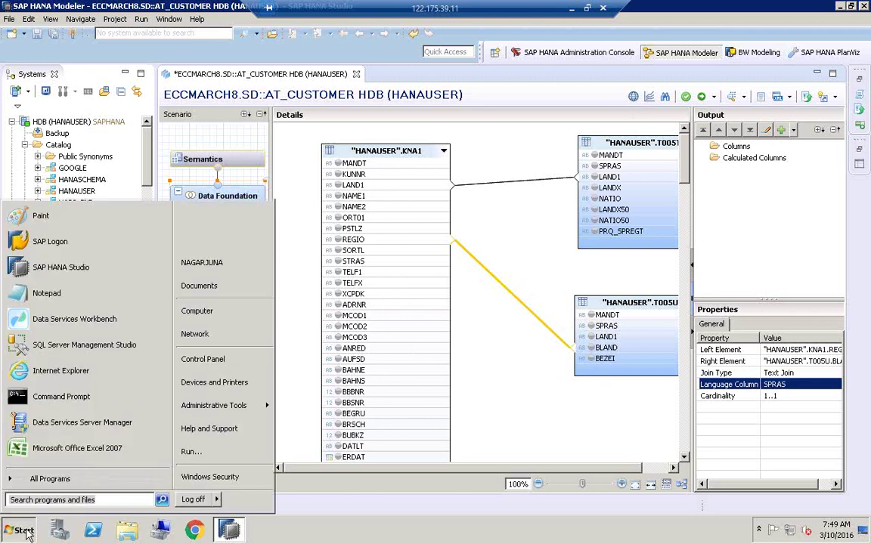
left_click(60, 246)
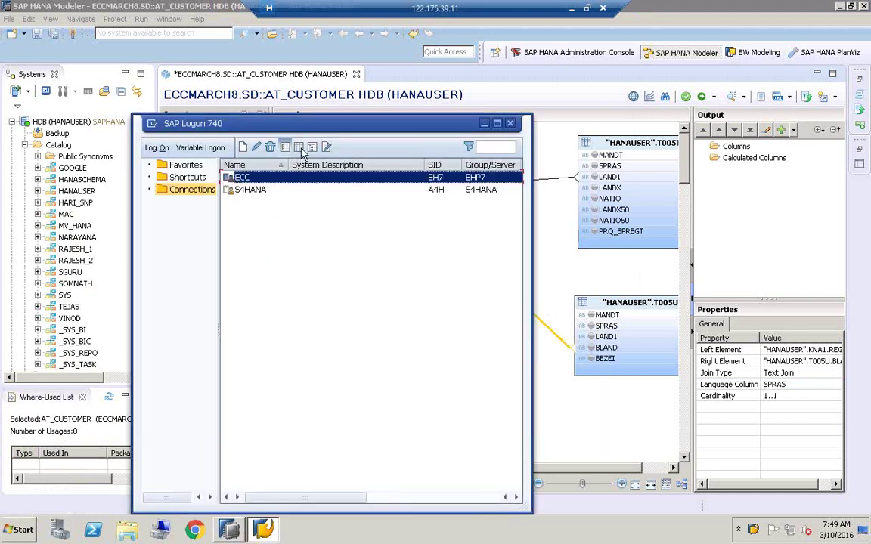
left_click_drag(275, 129, 406, 129)
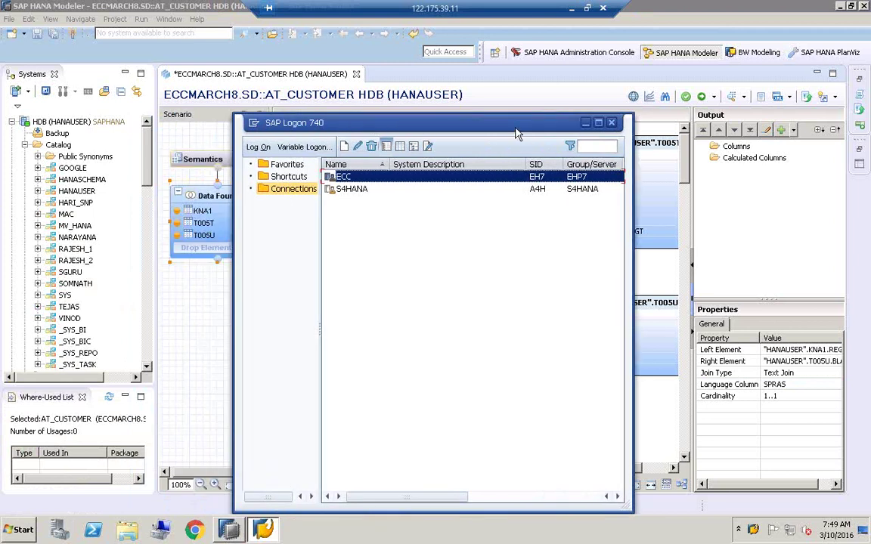
double_click(352, 182)
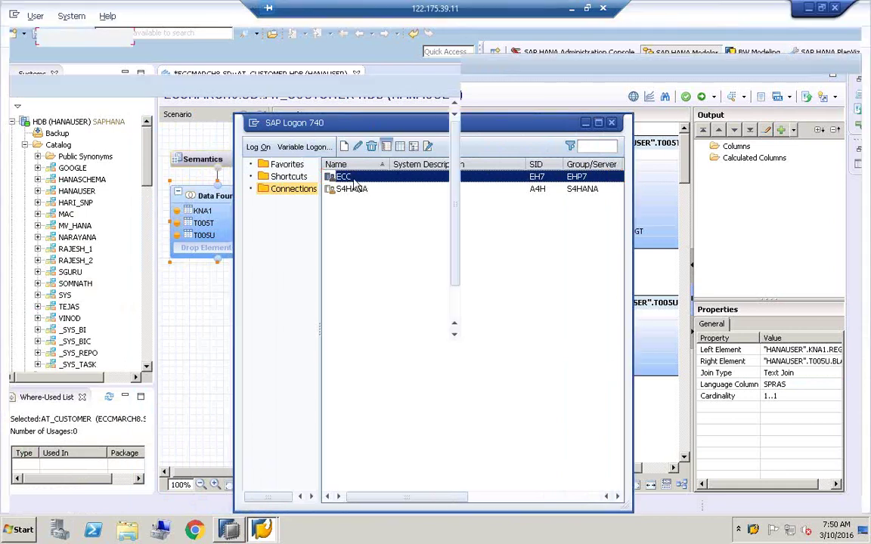
Step: Log on to the ECC system with the saved user name and the account password
type("s")
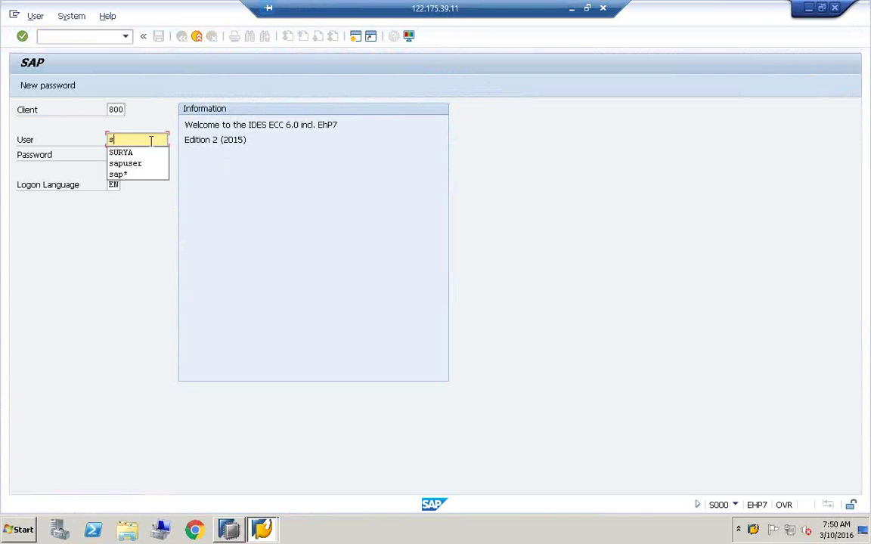
left_click(121, 154)
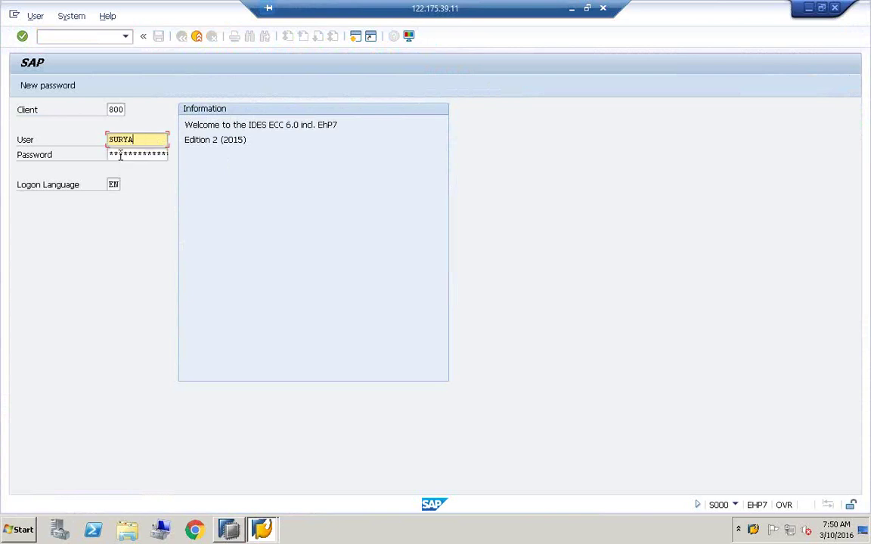
left_click(120, 155)
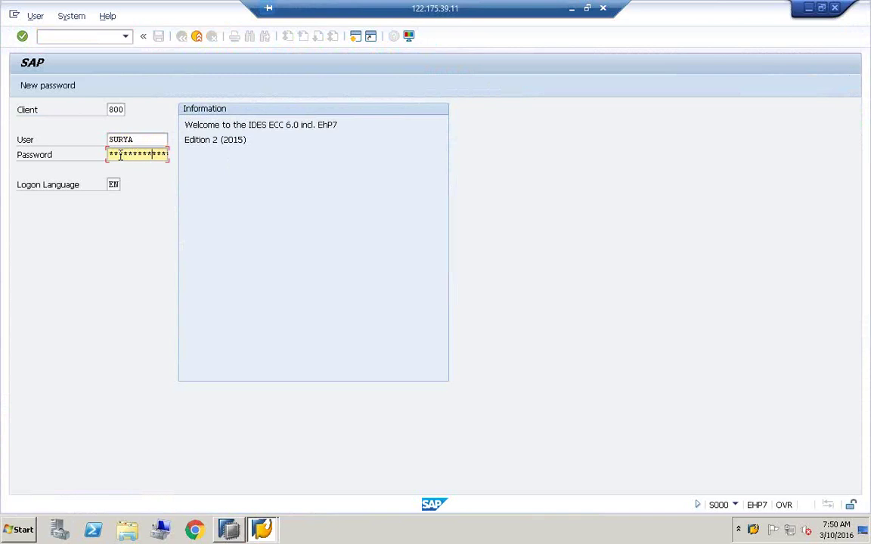
key("Return")
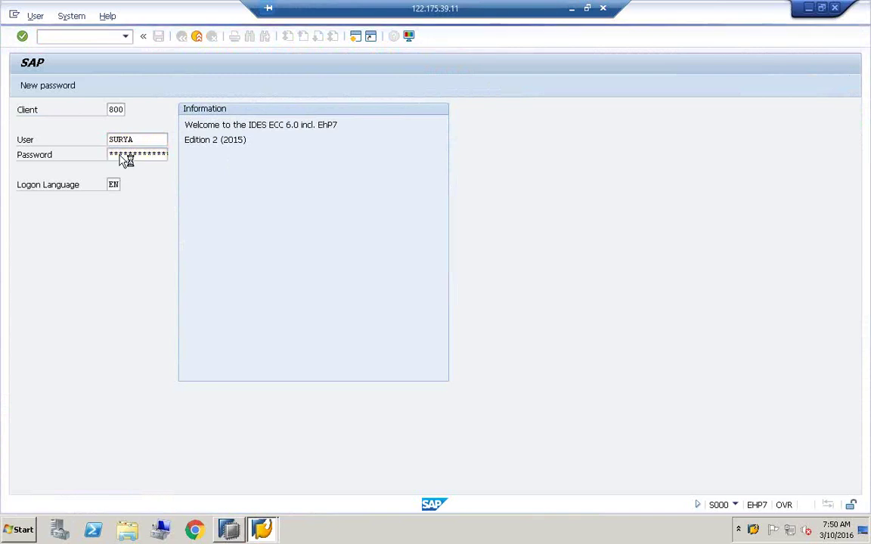
Step: Run transaction SE11, display the database table KNA1, and list its contents without selection restrictions
type("se11")
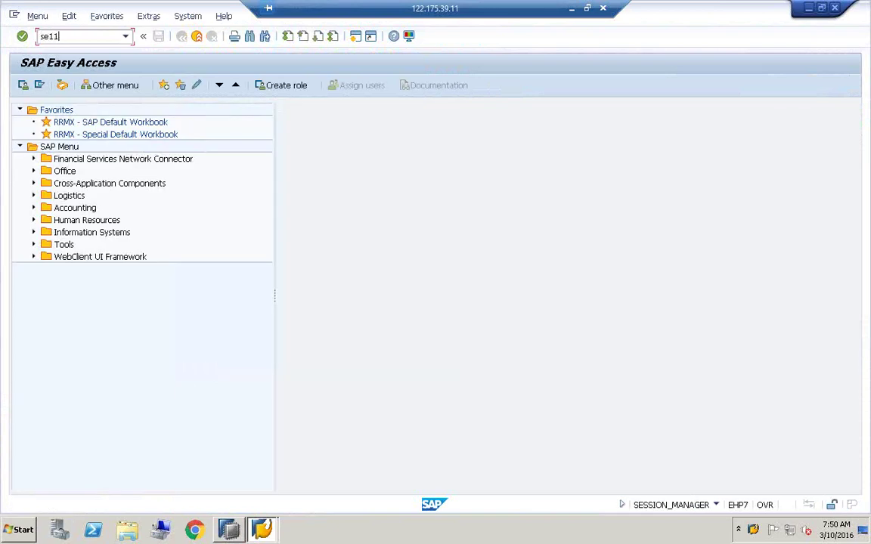
key("Return")
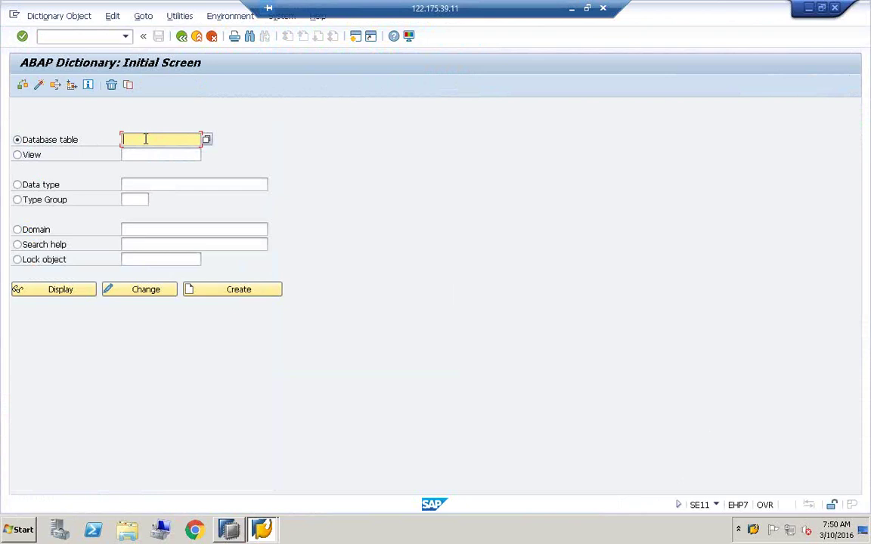
type("kna1")
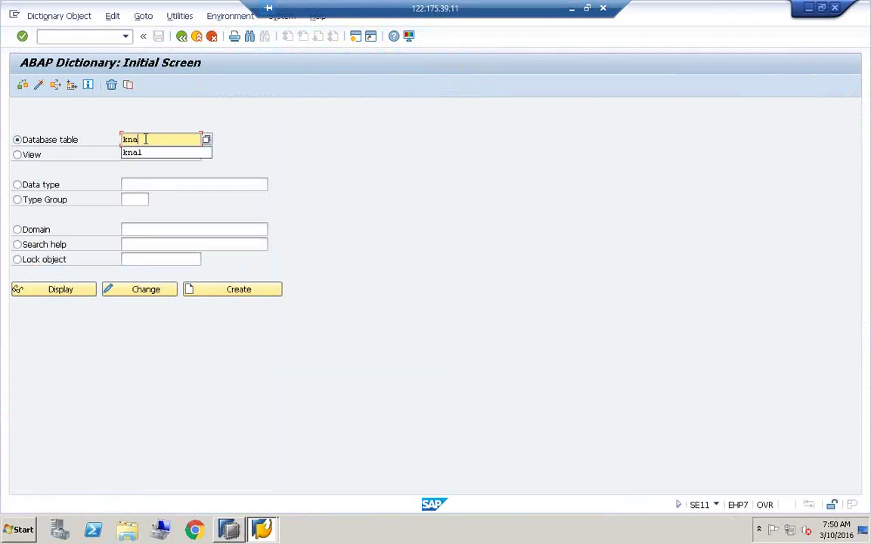
left_click(62, 293)
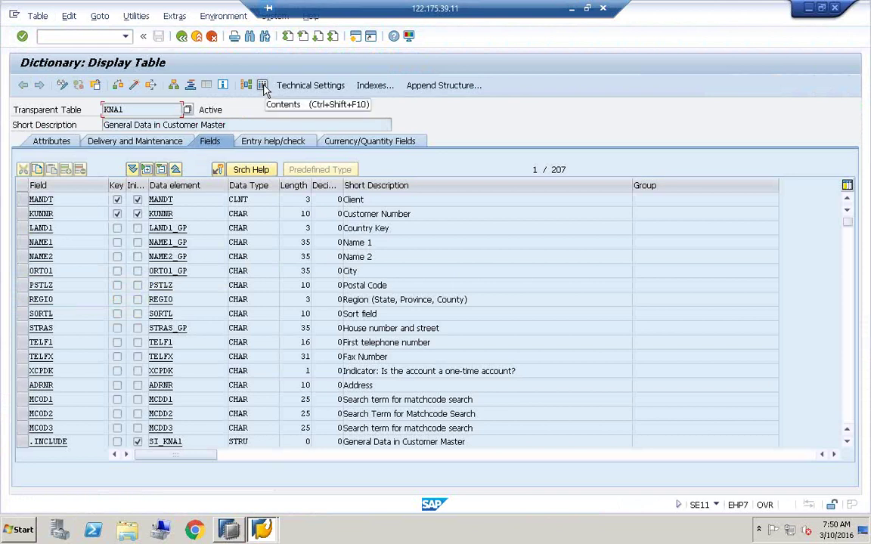
left_click(264, 88)
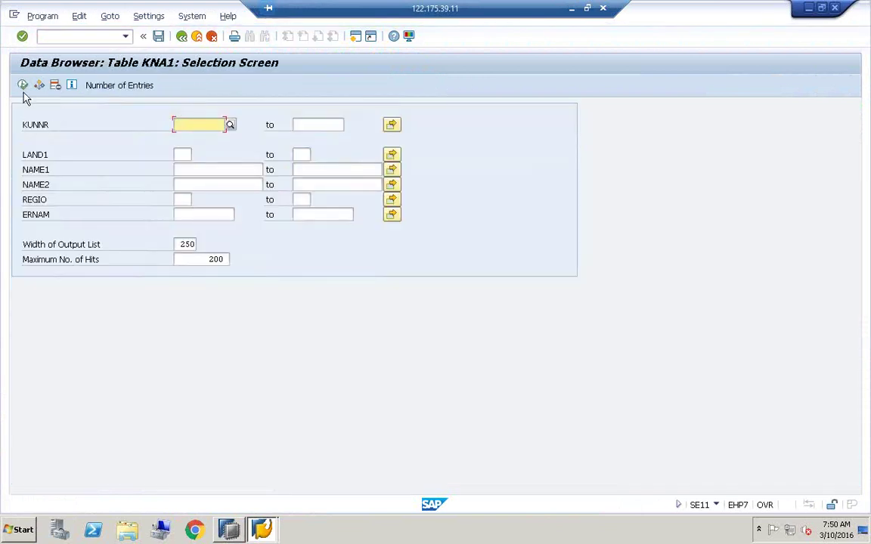
left_click(22, 86)
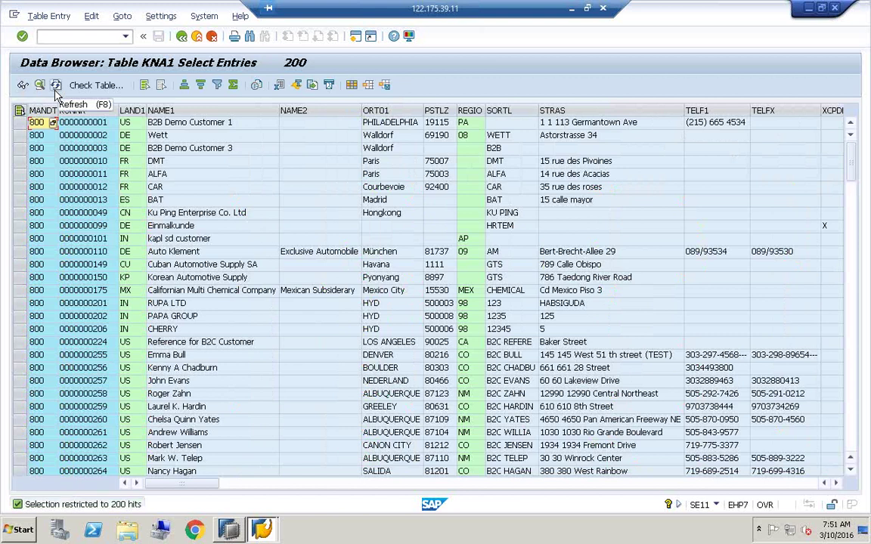
Step: Examine the customer entries in KNA1, comparing the LAND1 country keys and the REGIO region codes
left_click(99, 138)
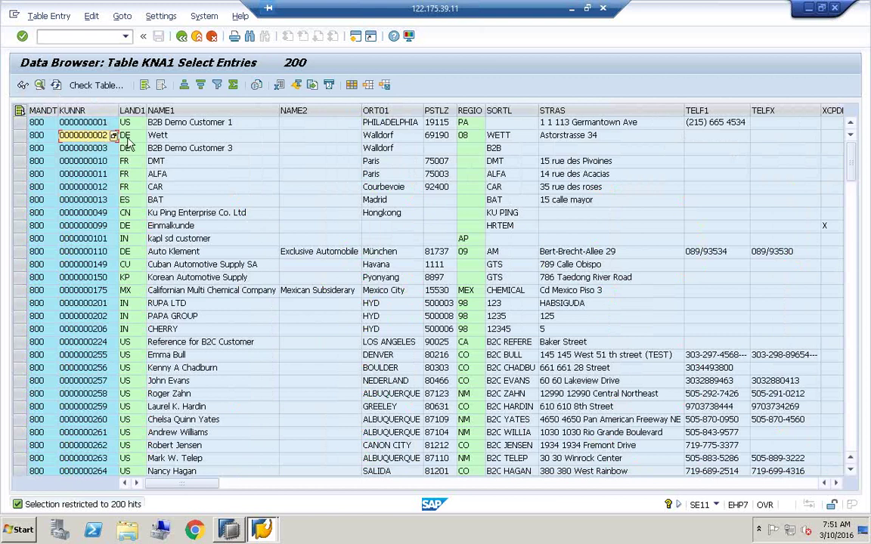
left_click(129, 139)
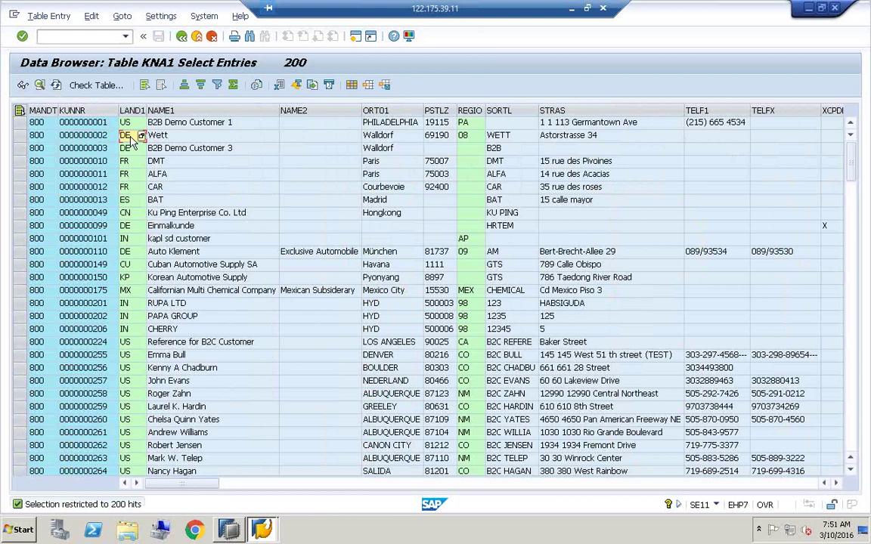
left_click(170, 138)
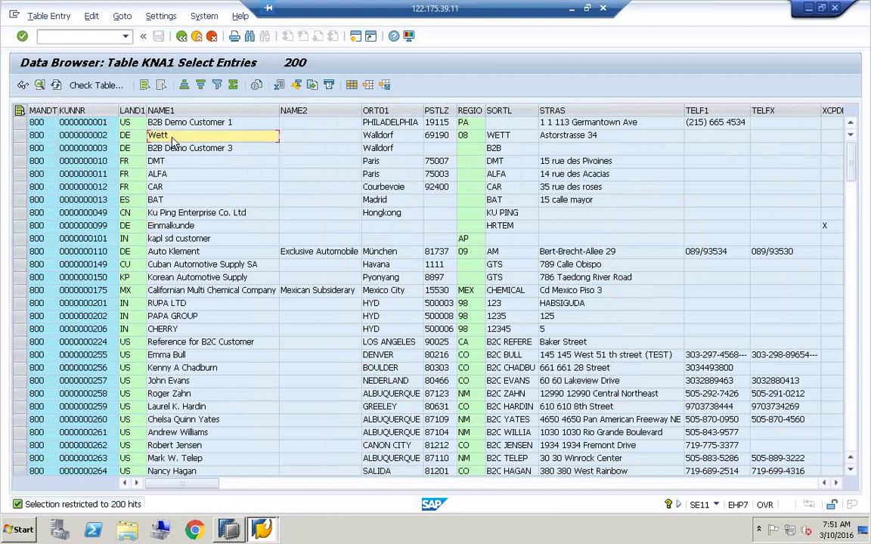
left_click(467, 135)
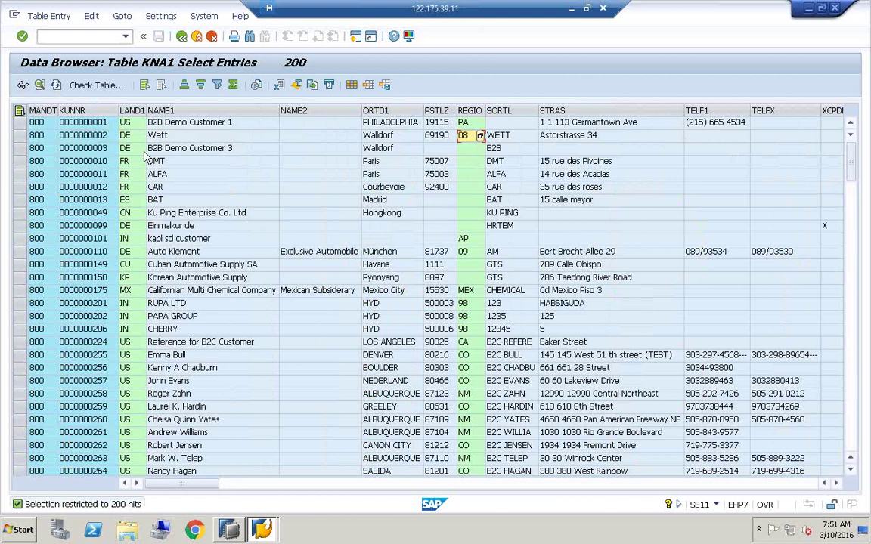
left_click(129, 135)
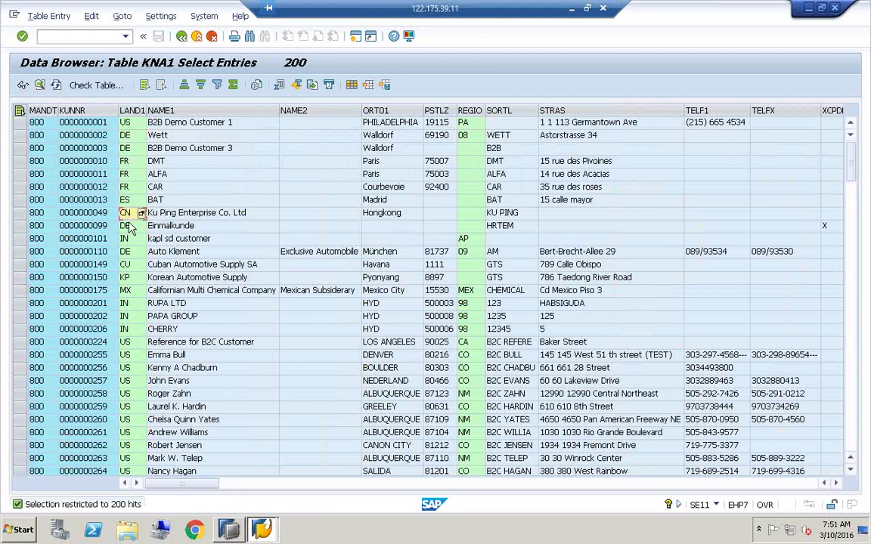
left_click(129, 277)
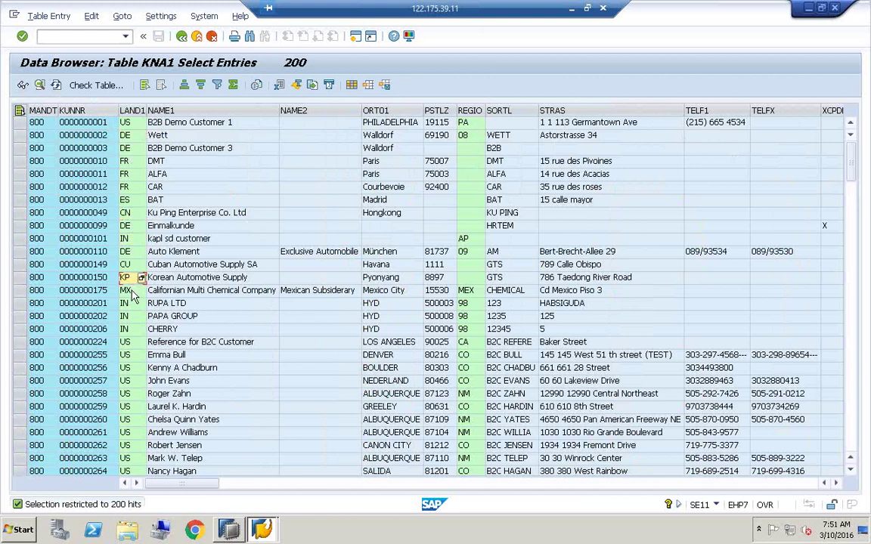
left_click(127, 290)
left_click(128, 343)
left_click(464, 238)
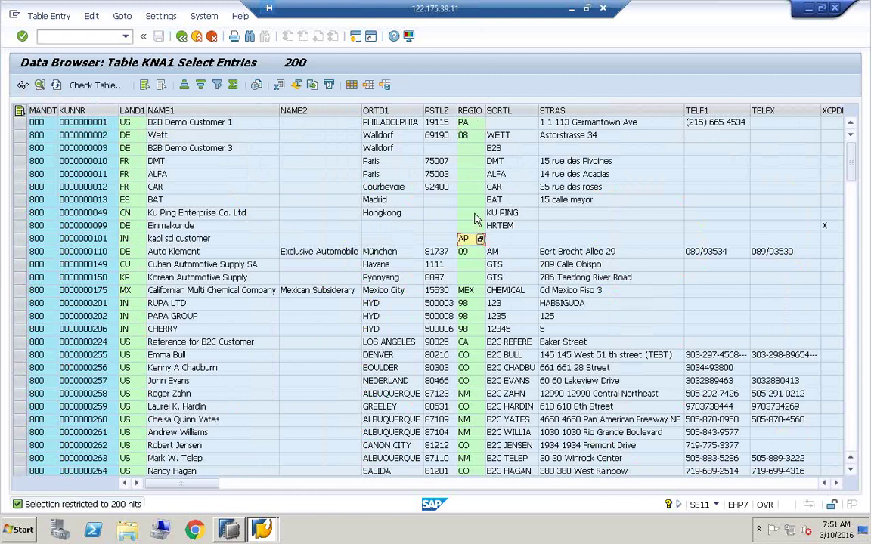
left_click(467, 253)
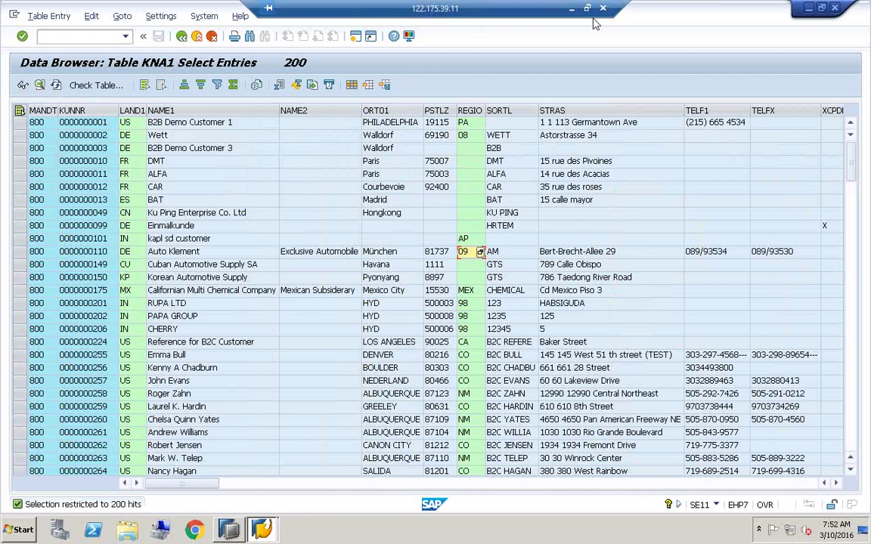
Step: Shrink the KNA1 data browser window, create a new ECC session, and start transaction SE11 in it
left_click(824, 9)
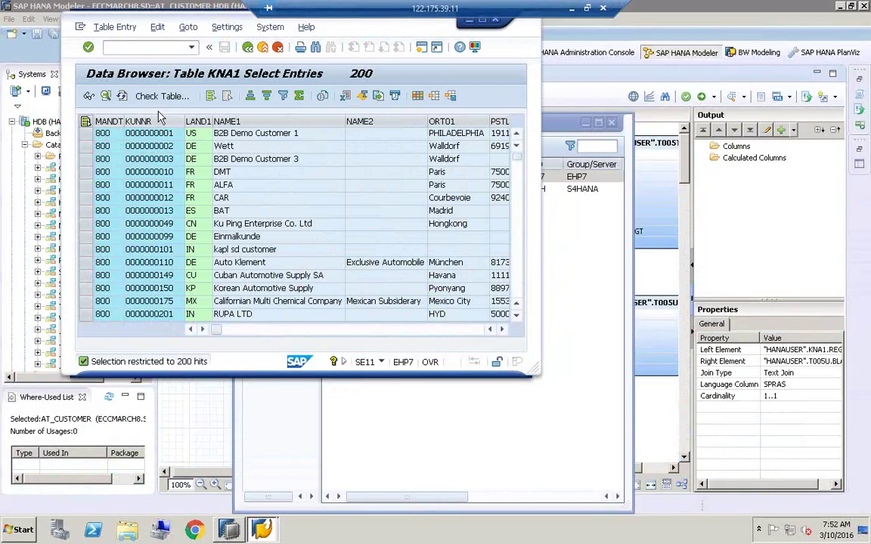
left_click(79, 29)
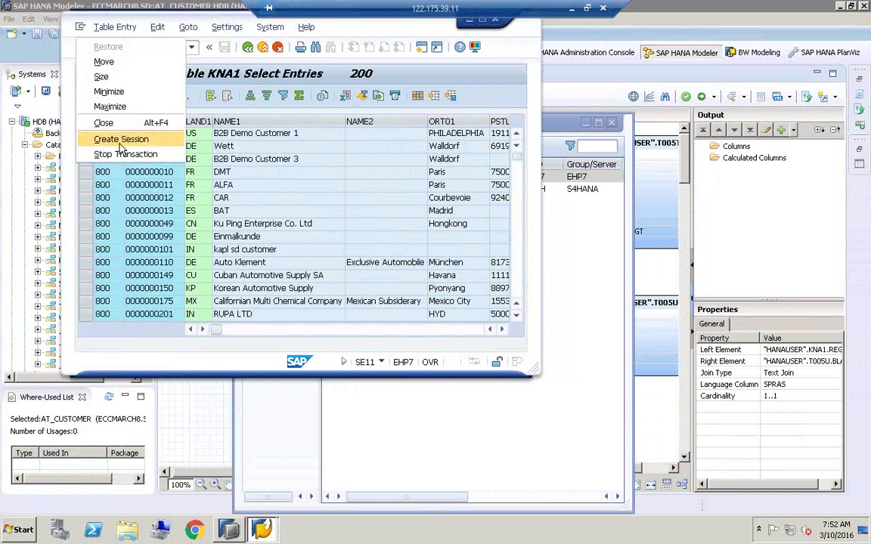
left_click(119, 143)
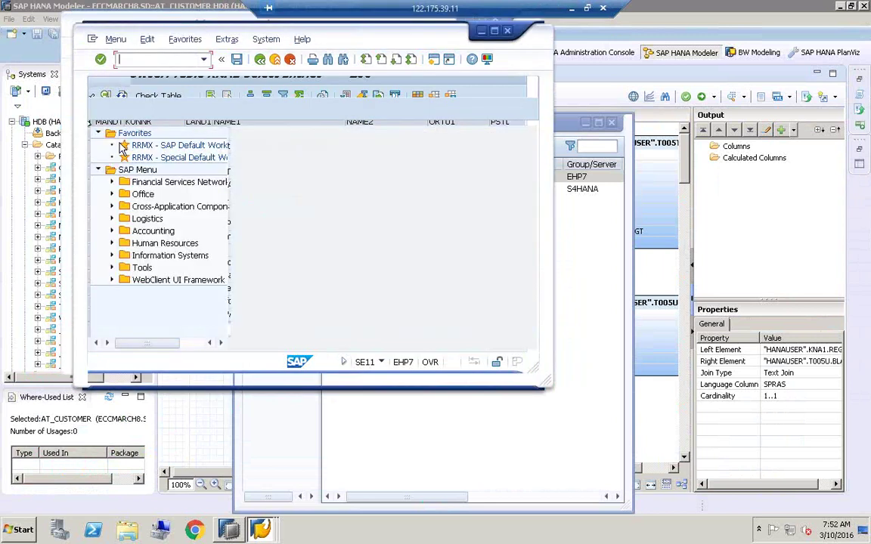
type("se1")
key("Return")
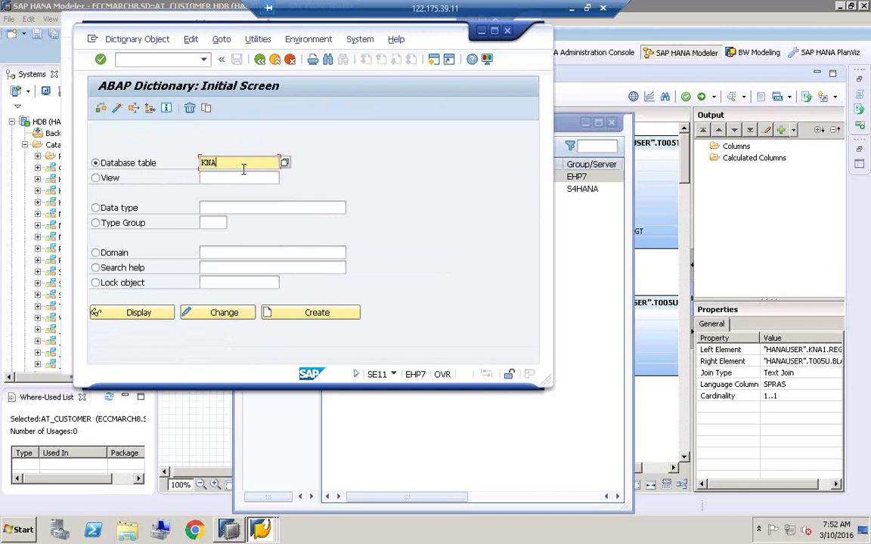
Step: Display the database table T005T and list its contents without selection restrictions
key("BackSpace")
key("BackSpace")
key("BackSpace")
type("t005t")
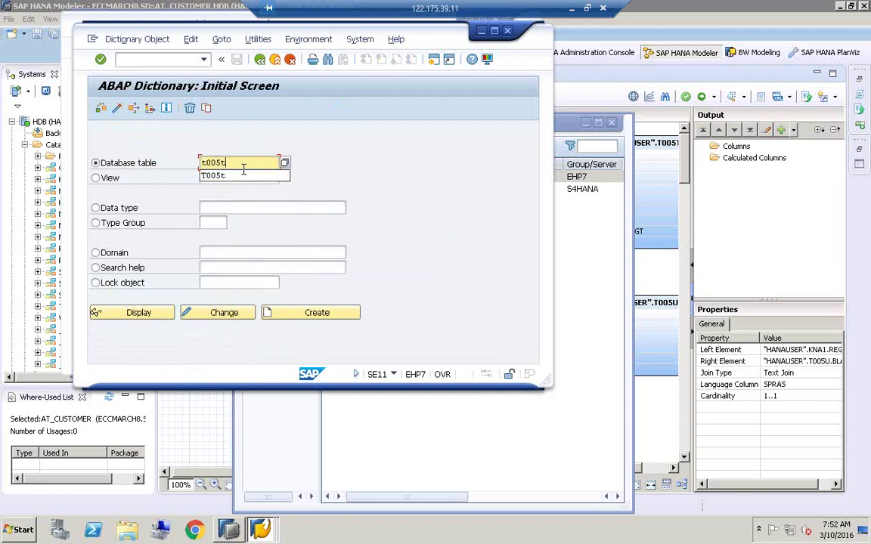
left_click(242, 173)
left_click(148, 312)
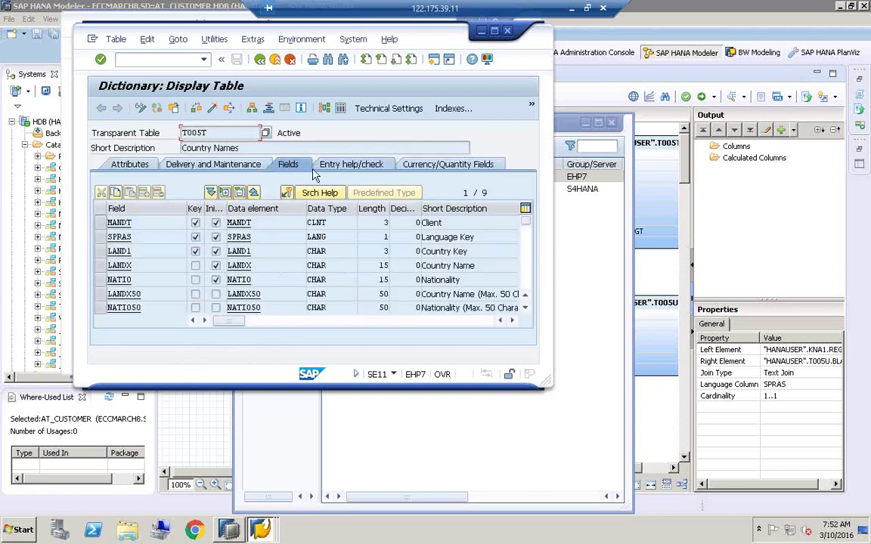
left_click_drag(548, 383, 563, 409)
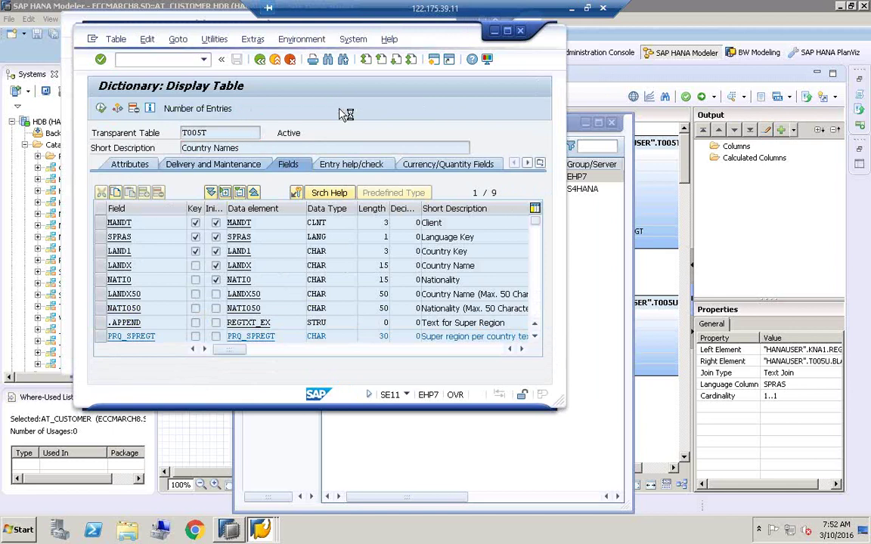
left_click(102, 109)
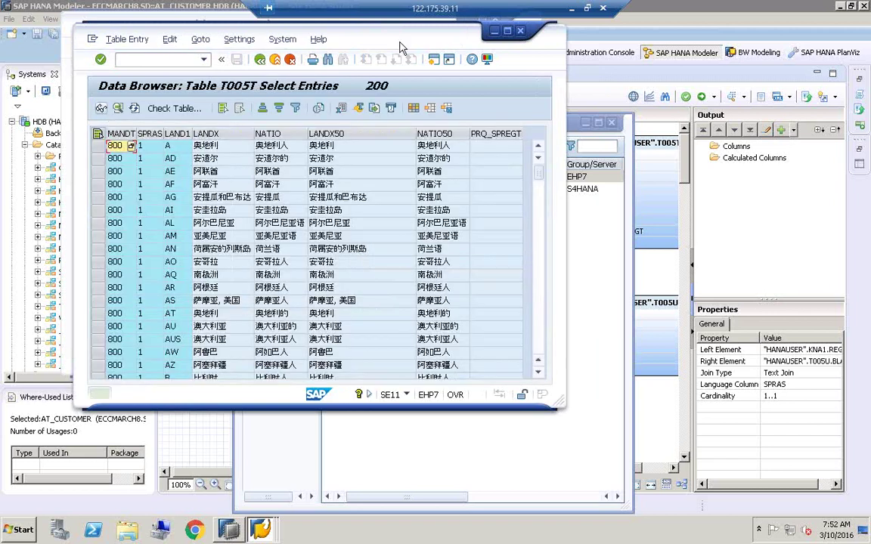
Step: Move the T005T window off the KNA1 list, return to its selection screen, and check the unrestricted number of entries
left_click_drag(383, 38, 576, 56)
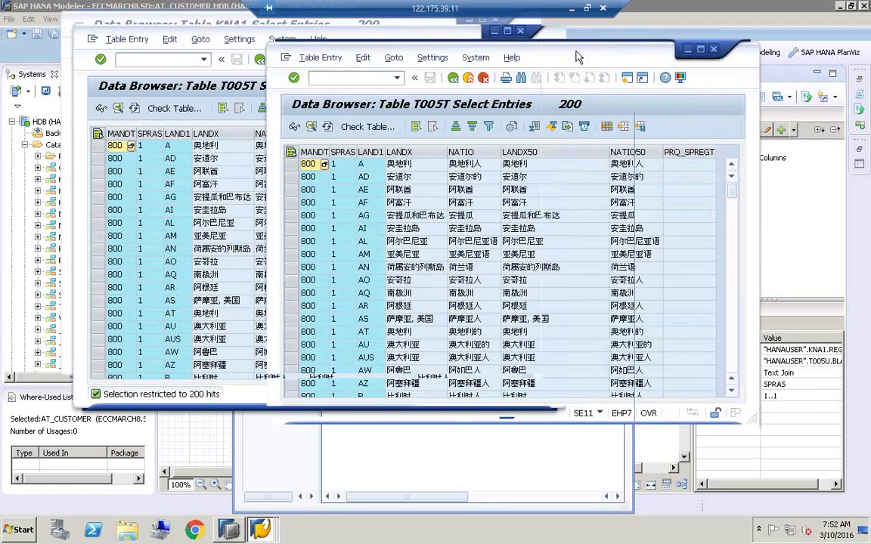
left_click(454, 77)
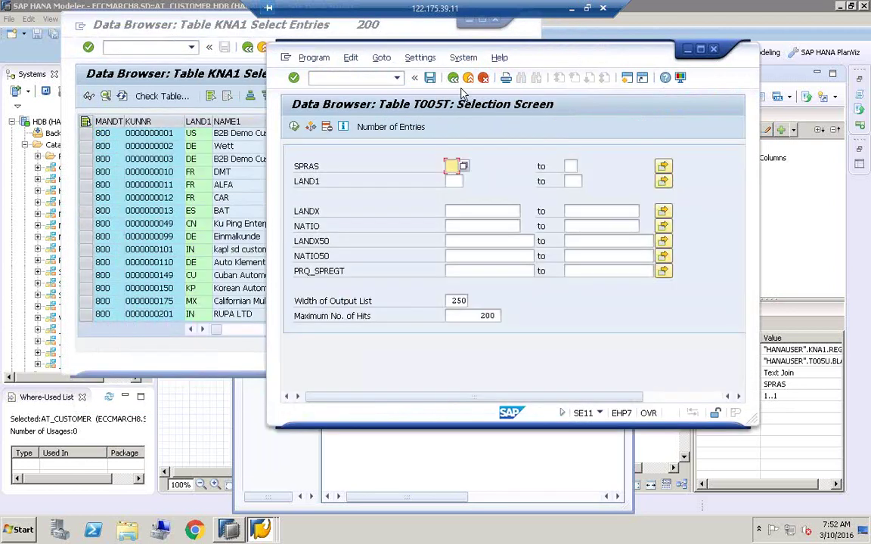
left_click(404, 128)
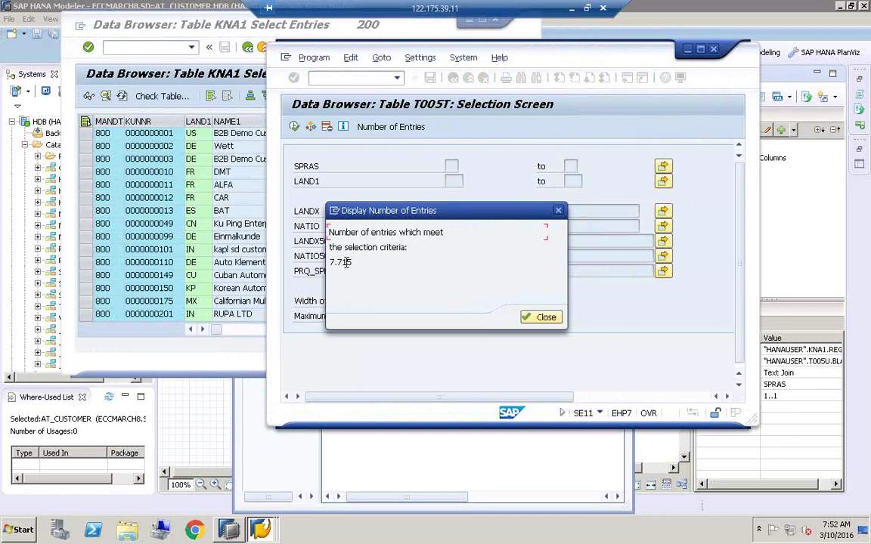
left_click(529, 316)
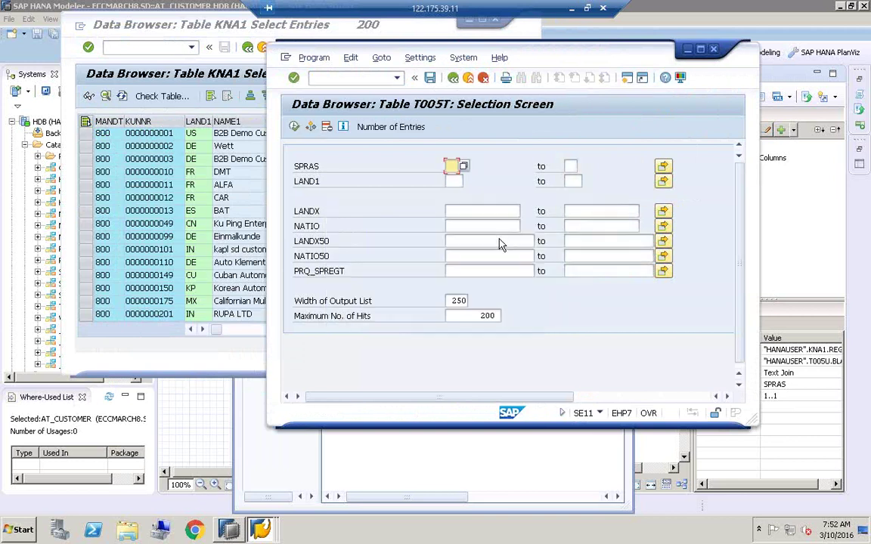
Step: Move the T005T window further aside, restrict LAND1 to DE, and check the number of matching entries
left_click_drag(589, 51, 705, 58)
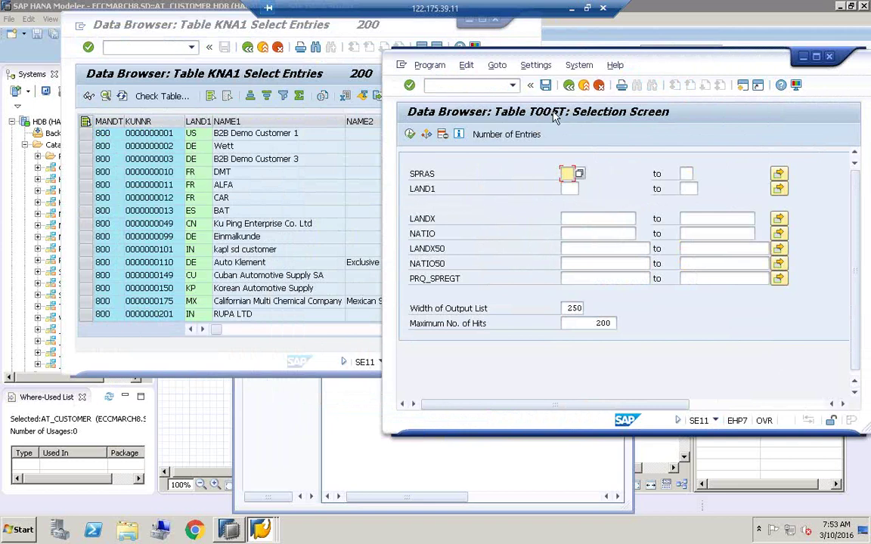
key("Tab")
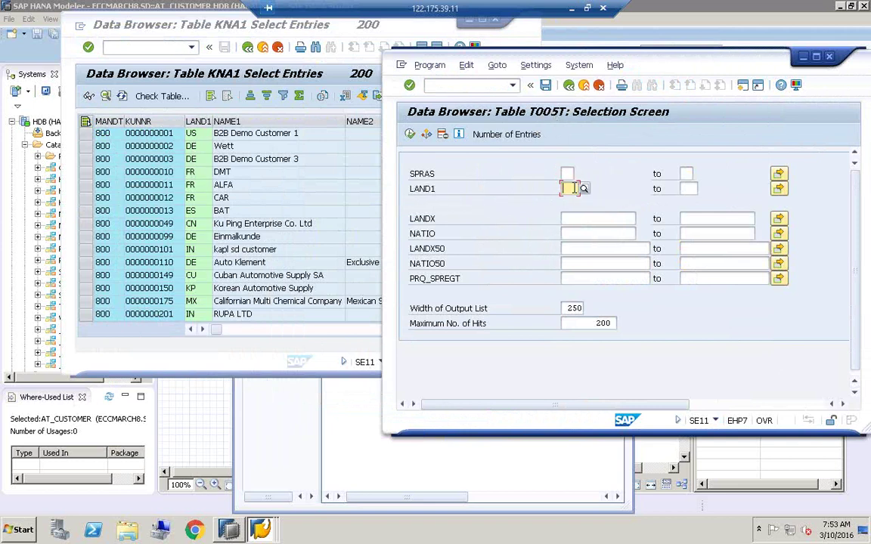
type("de")
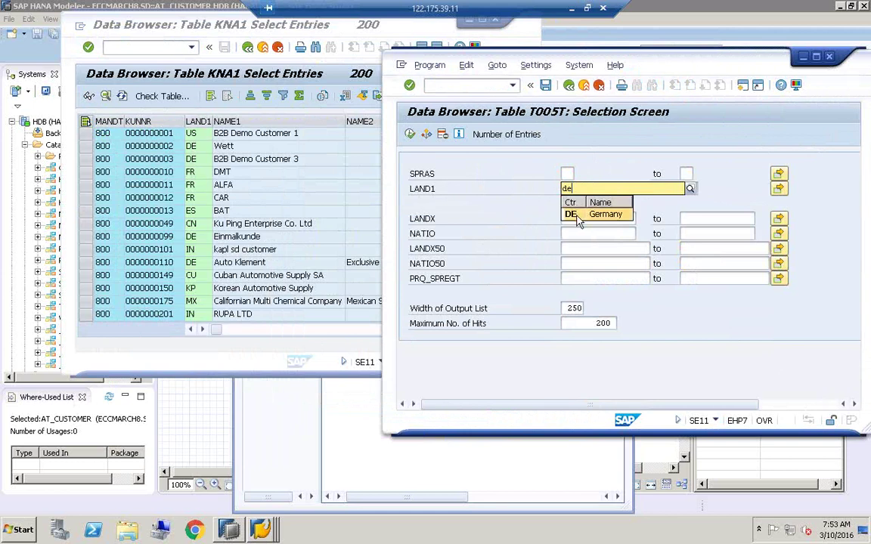
left_click(580, 214)
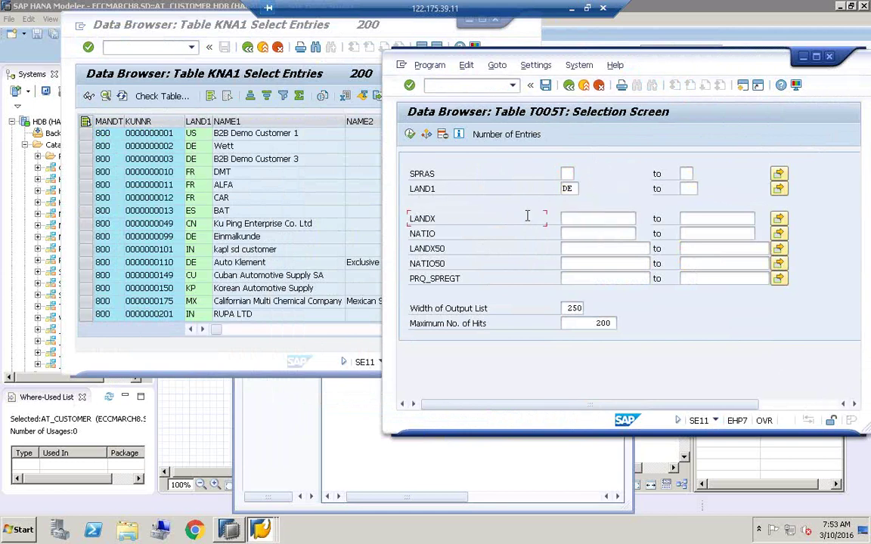
left_click(505, 137)
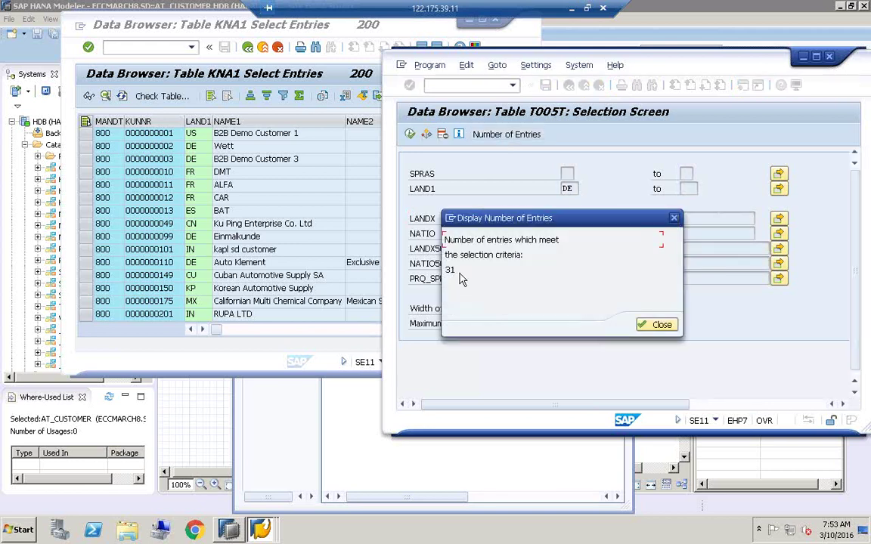
left_click(660, 324)
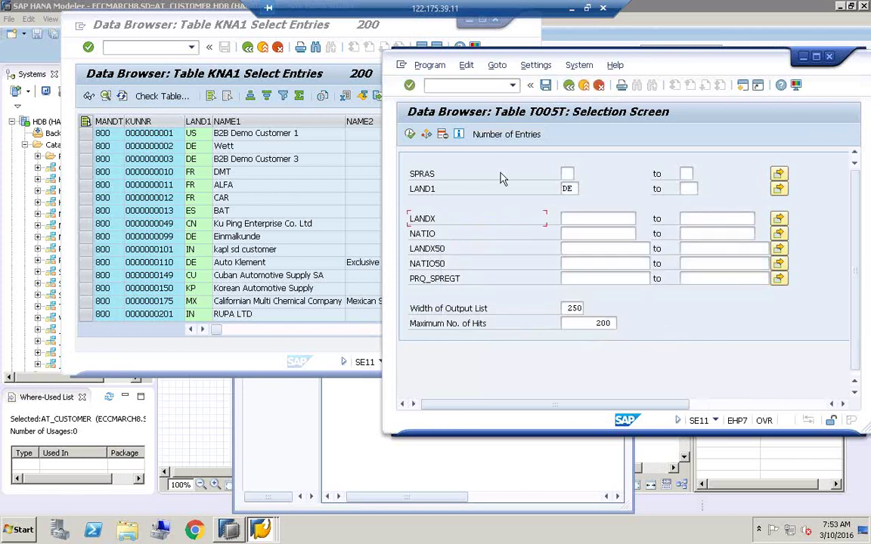
Step: List the T005T entries for DE and compare the LANDX country names across the SPRAS language keys
left_click(408, 134)
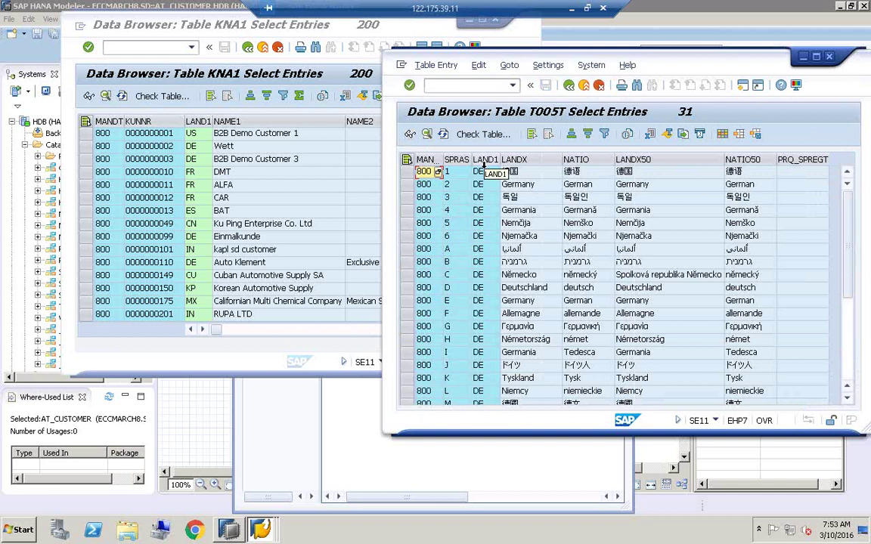
left_click(482, 184)
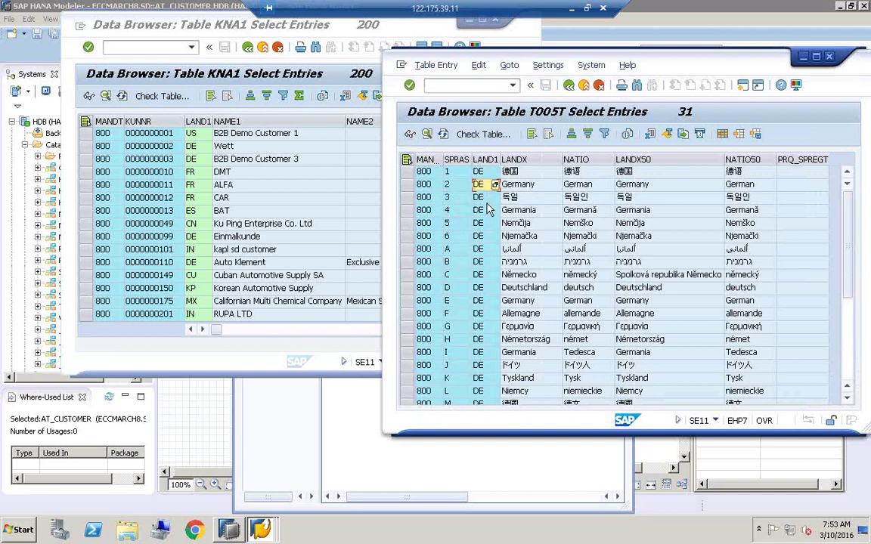
left_click(485, 210)
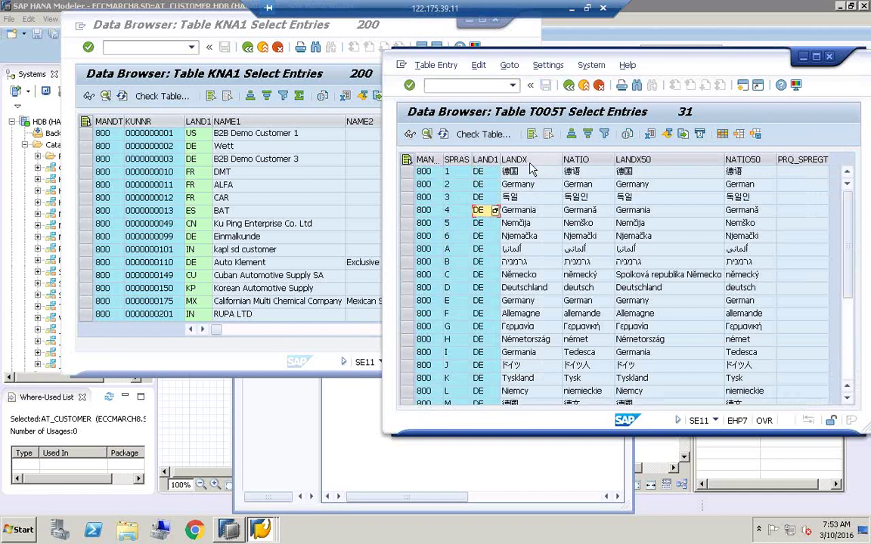
left_click(514, 183)
left_click(524, 211)
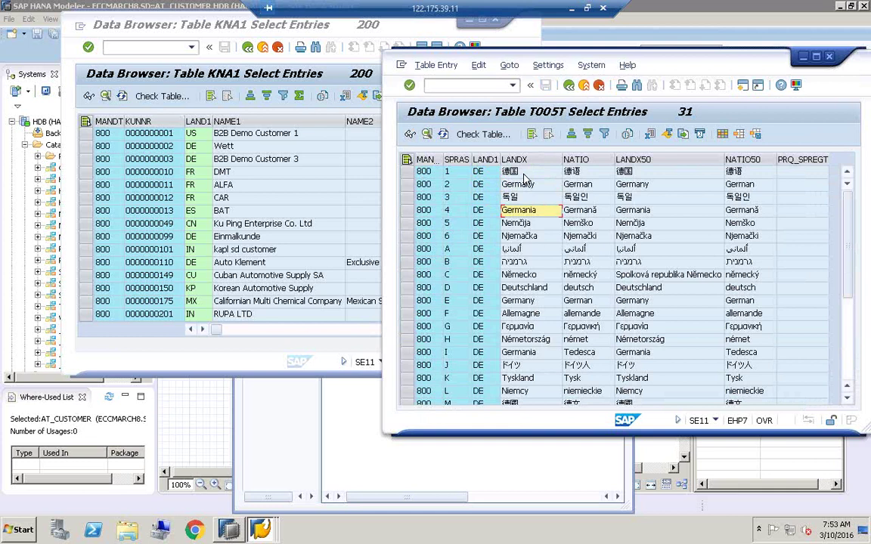
left_click(454, 173)
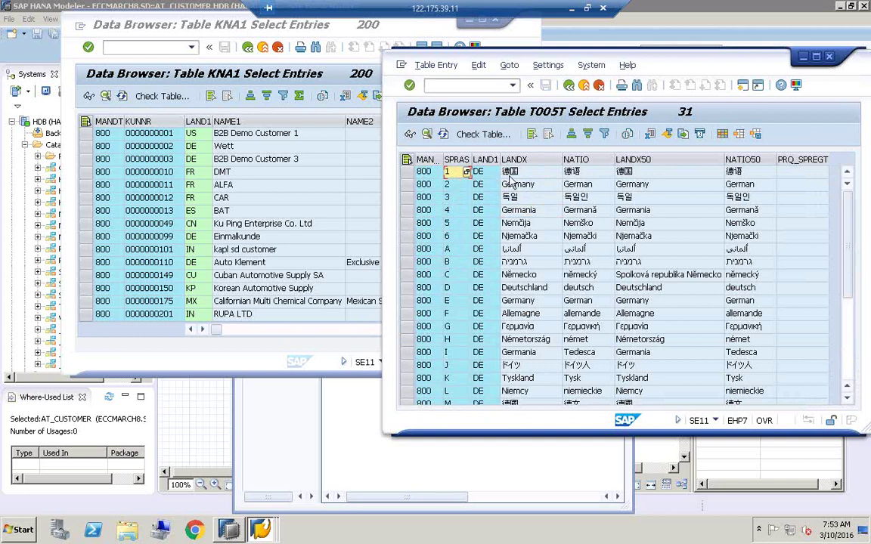
left_click(523, 173)
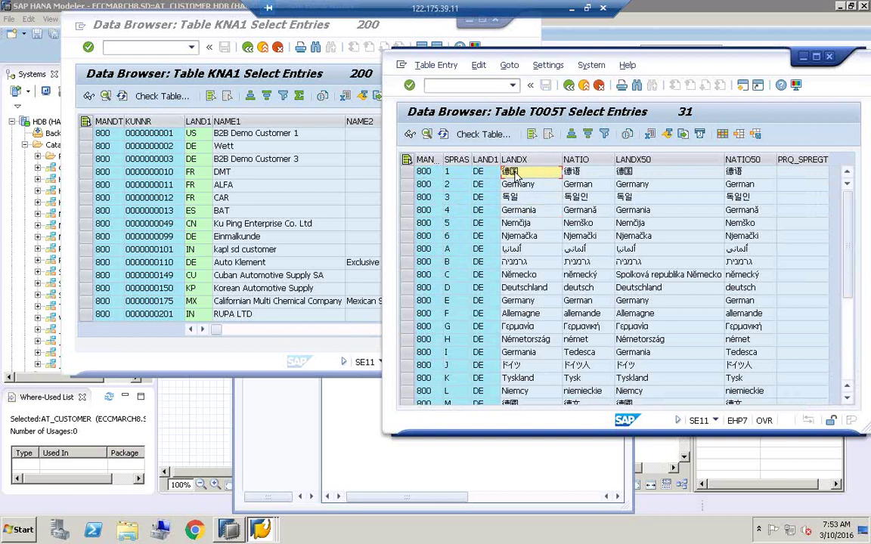
Step: Return to the T005T selection screen, add SPRAS EN to the selection, and check the number of matching entries
left_click(569, 87)
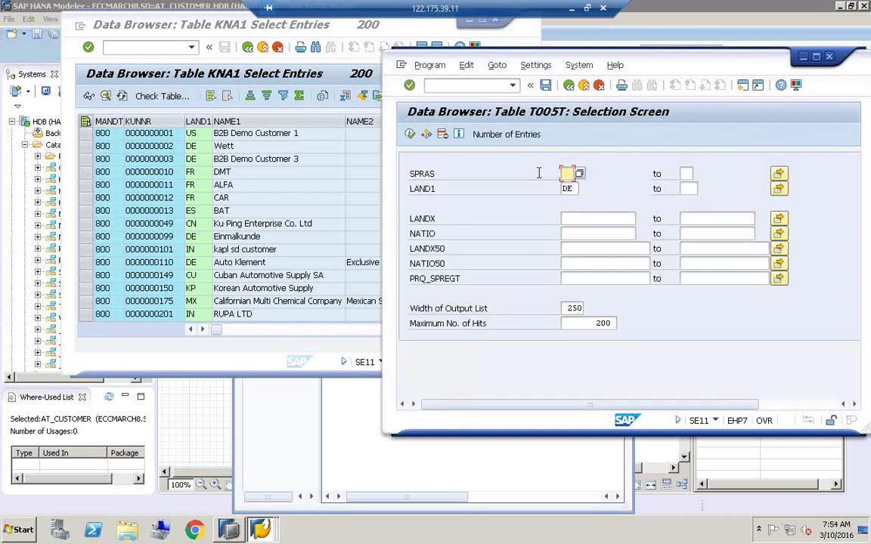
left_click(566, 173)
type("e")
left_click(571, 186)
left_click(506, 138)
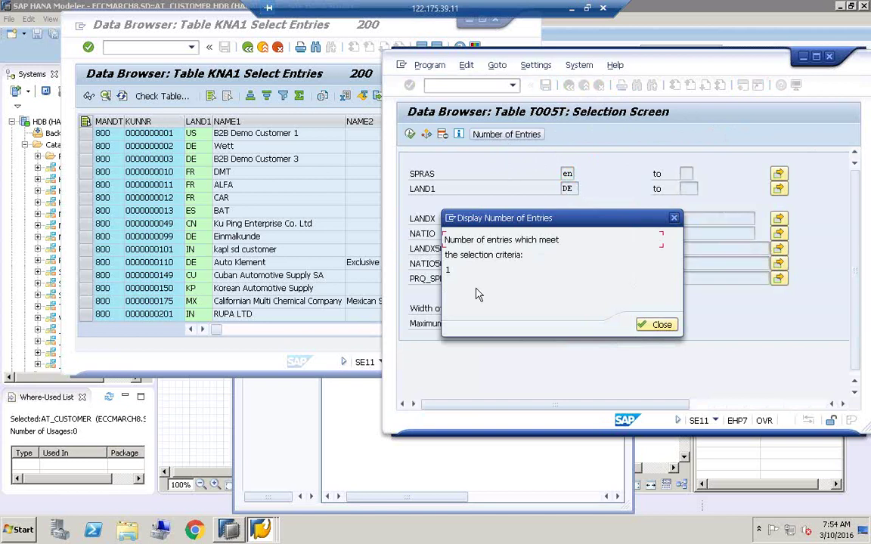
left_click(662, 326)
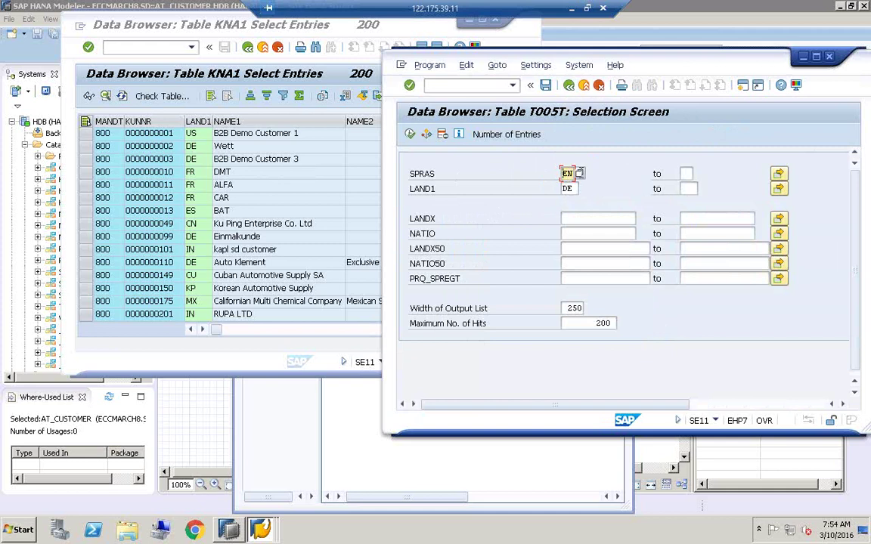
Step: List the T005T entries for the EN and DE selection and examine the country key and LANDX name
key("F8")
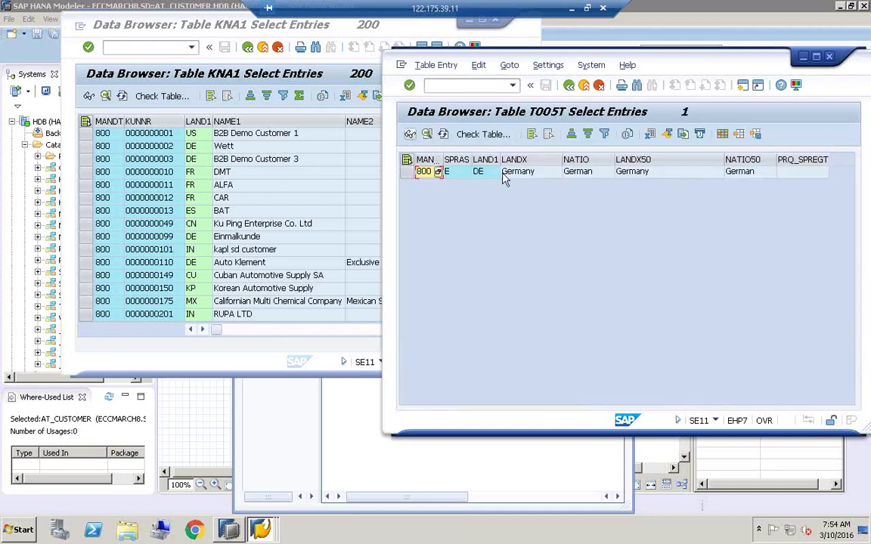
left_click(479, 176)
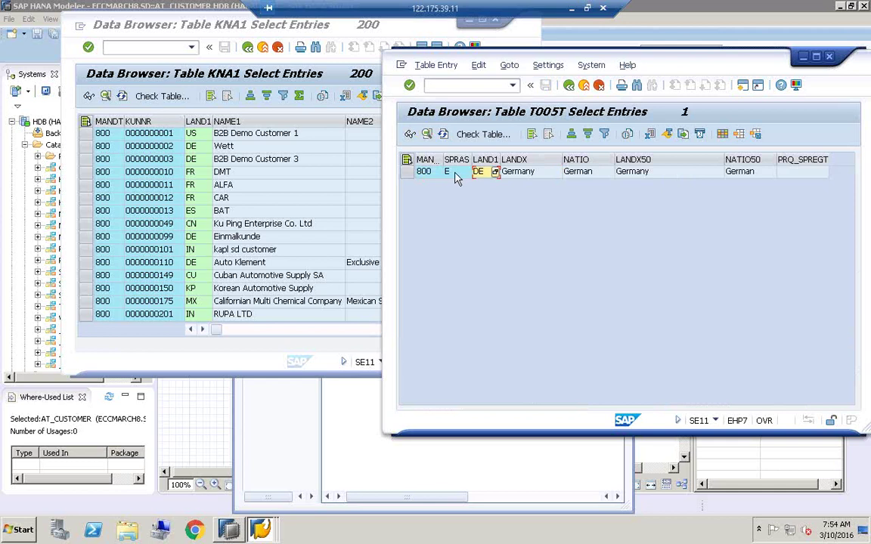
left_click(516, 176)
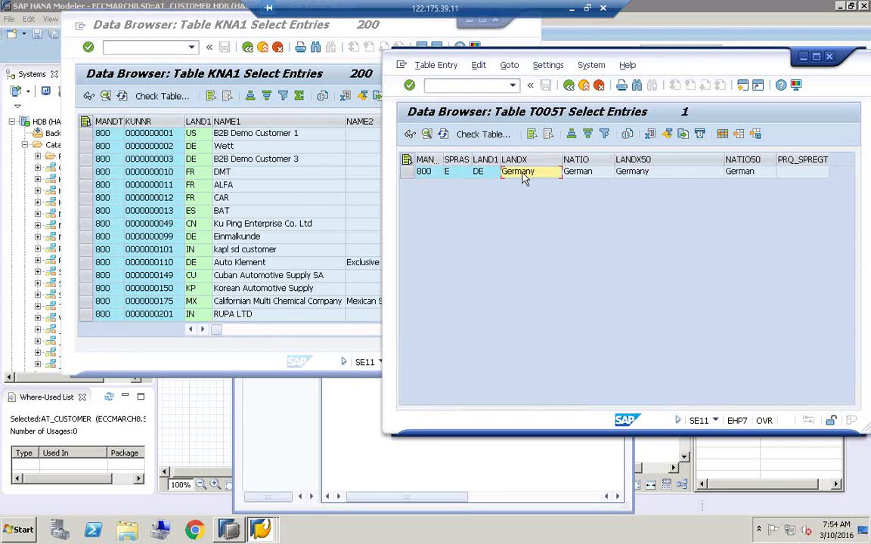
Step: Create another ECC session, place its window below the T005T list's header, and start transaction SE11
left_click(402, 66)
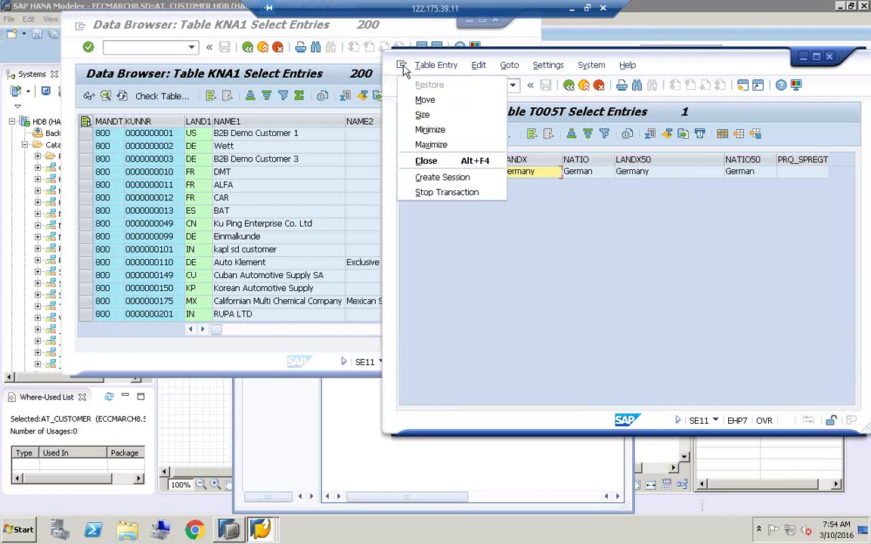
left_click(440, 181)
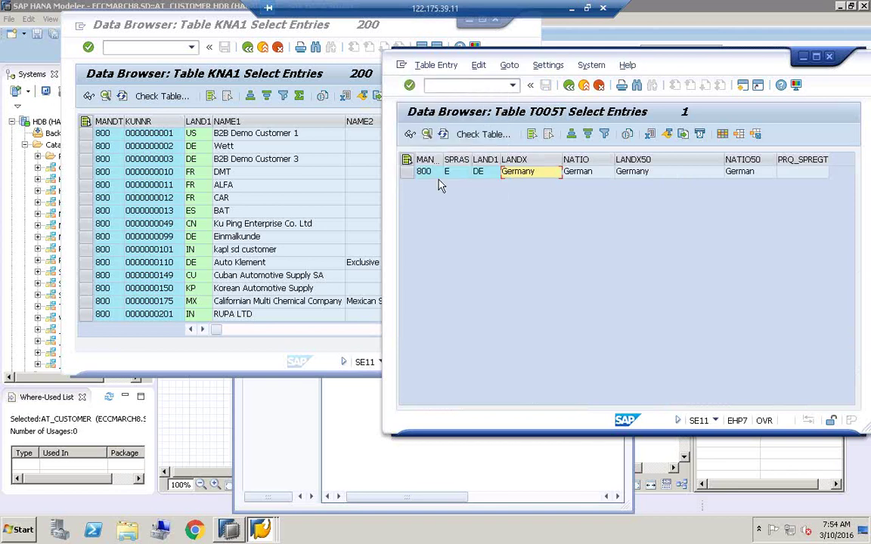
left_click_drag(266, 72, 643, 132)
type("s")
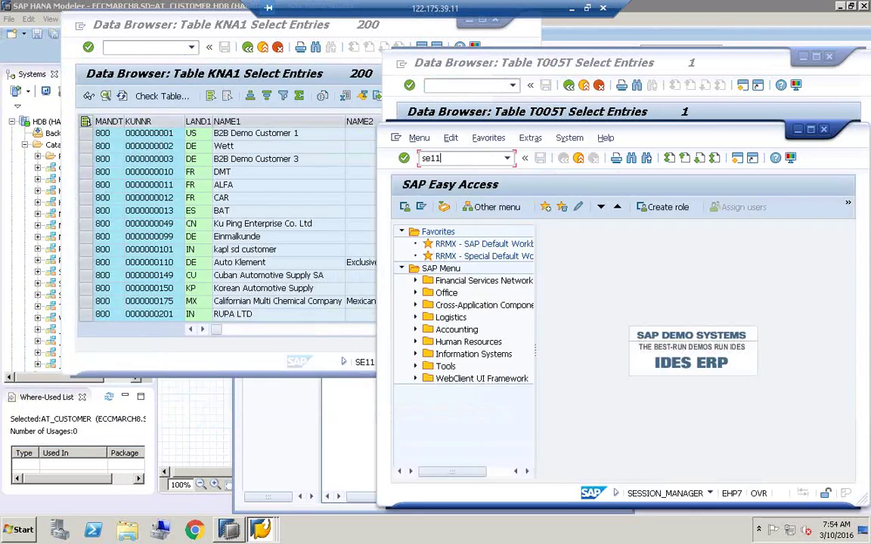
type("e11")
key("Return")
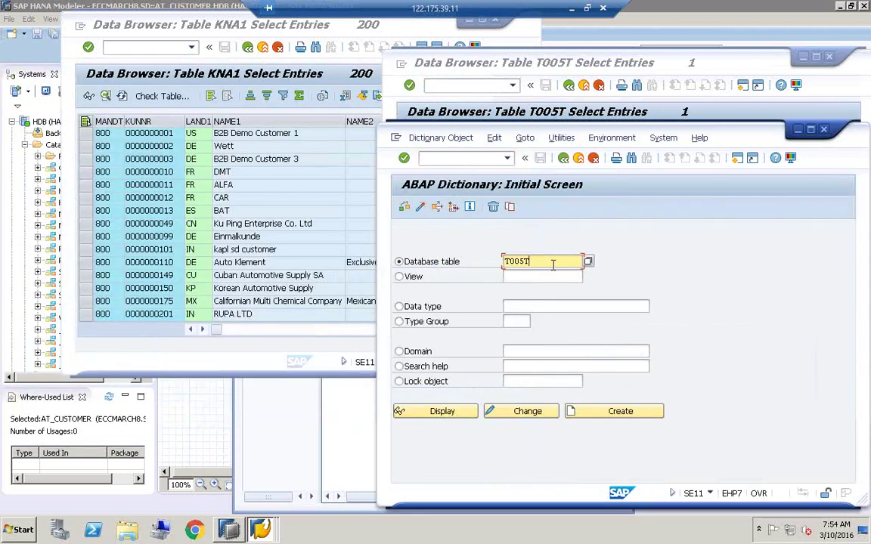
Step: Display the dictionary definition of database table T005U and open its contents selection screen
double_click(553, 264)
type("t005u")
left_click(524, 275)
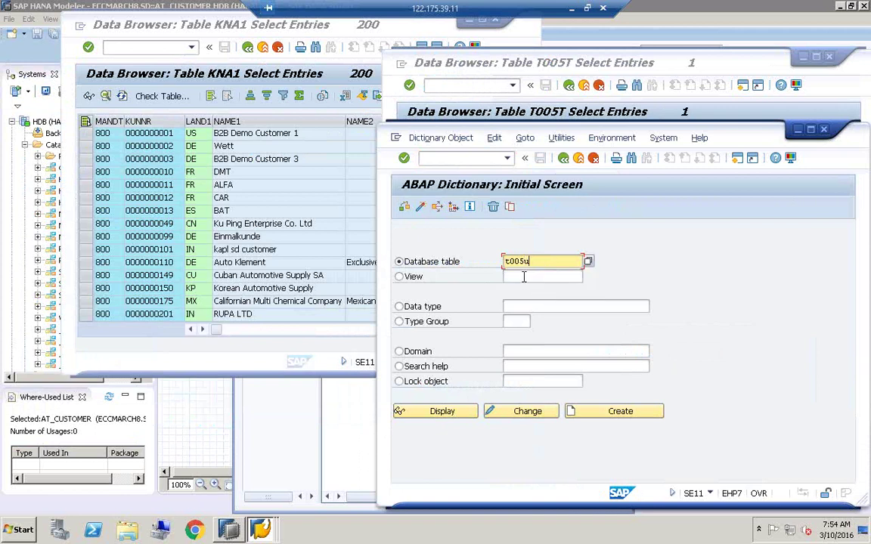
left_click(441, 414)
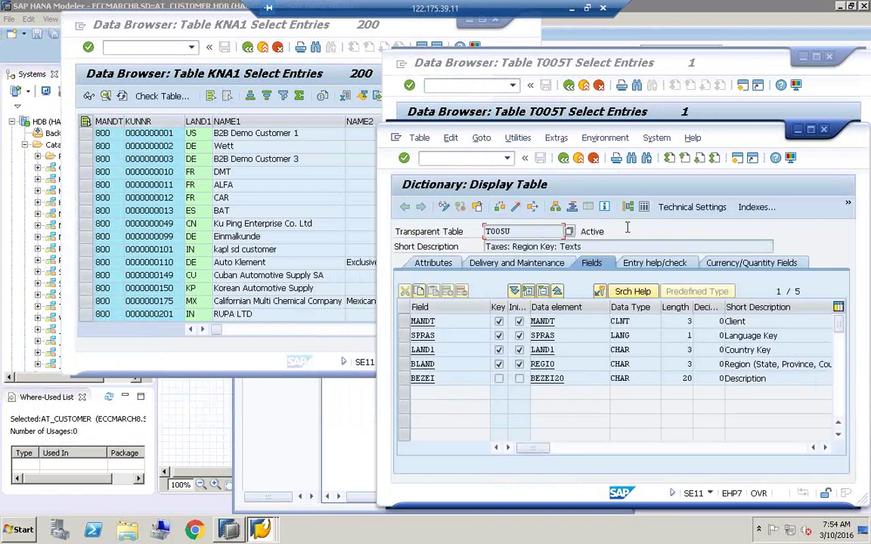
left_click(643, 207)
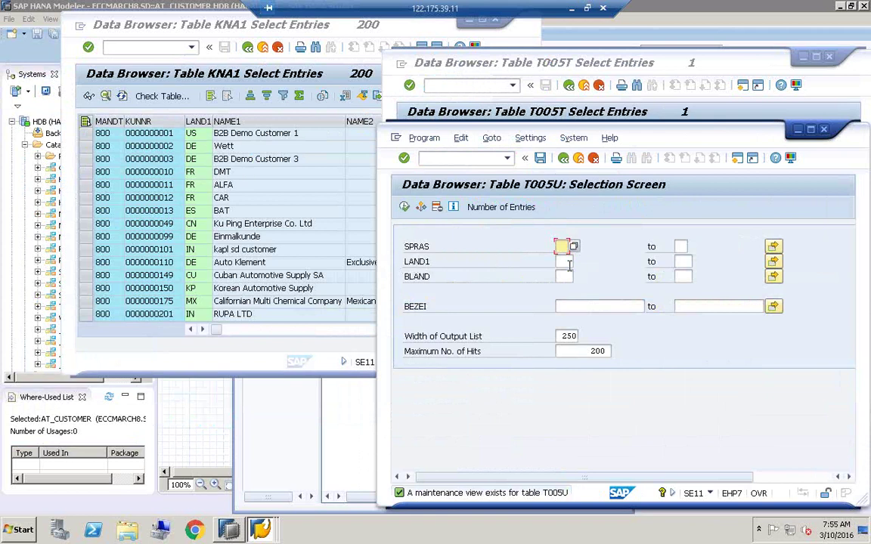
Step: Restrict T005U to LAND1 DE with SPRAS left blank and check the number of matching entries
left_click(566, 261)
type("de")
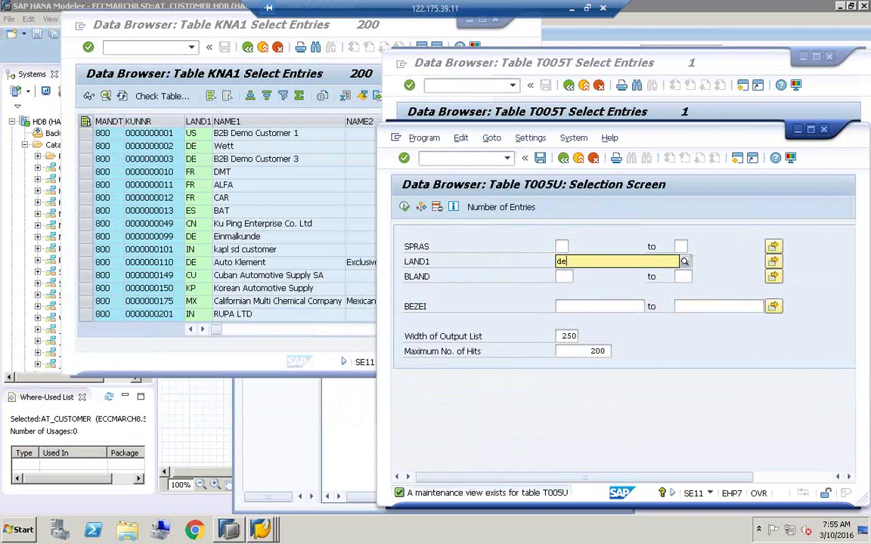
left_click(572, 288)
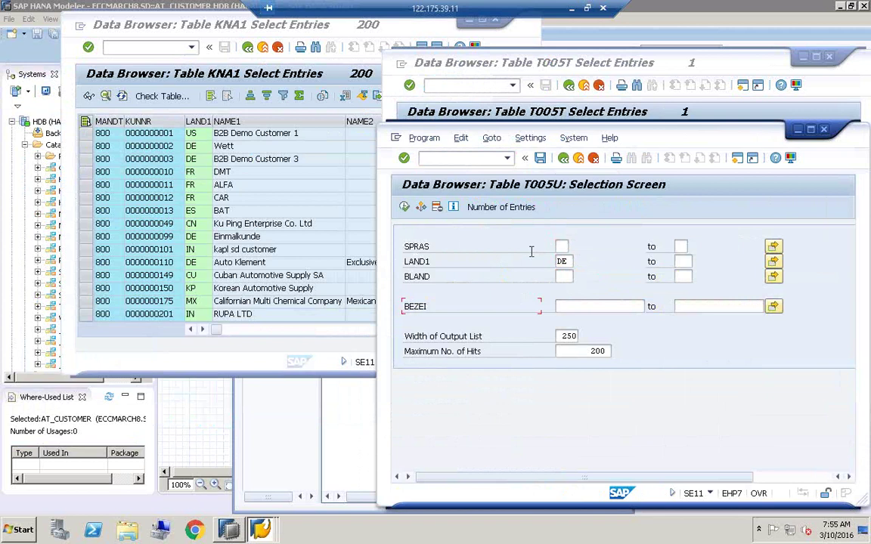
left_click(561, 247)
type("en")
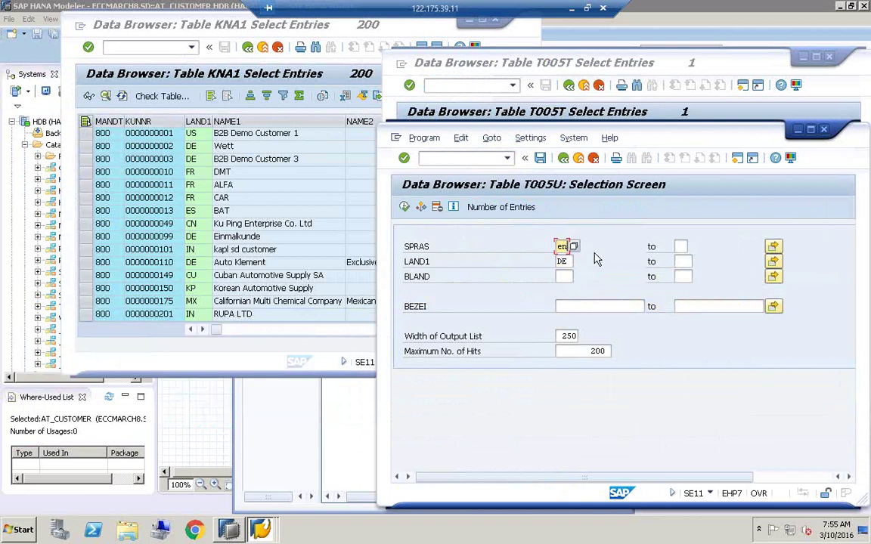
key("BackSpace")
key("Tab")
type("DE")
left_click(499, 208)
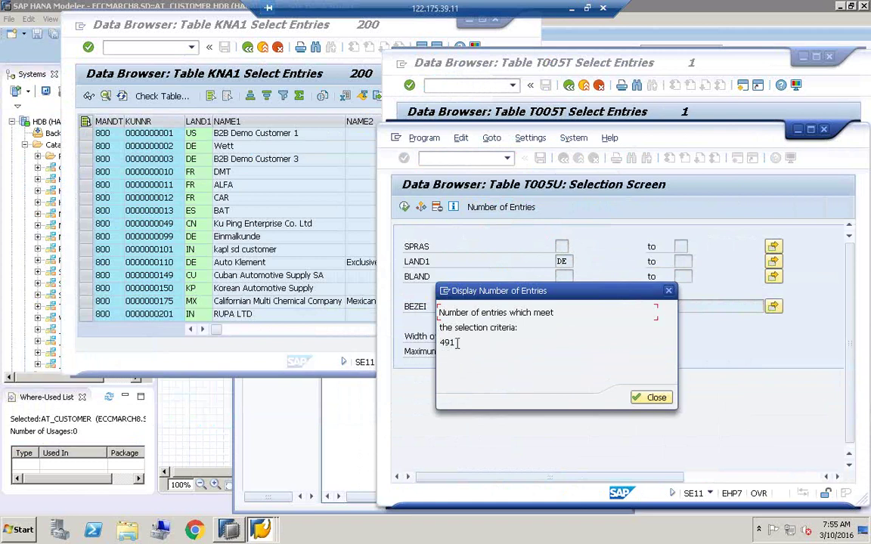
left_click(649, 397)
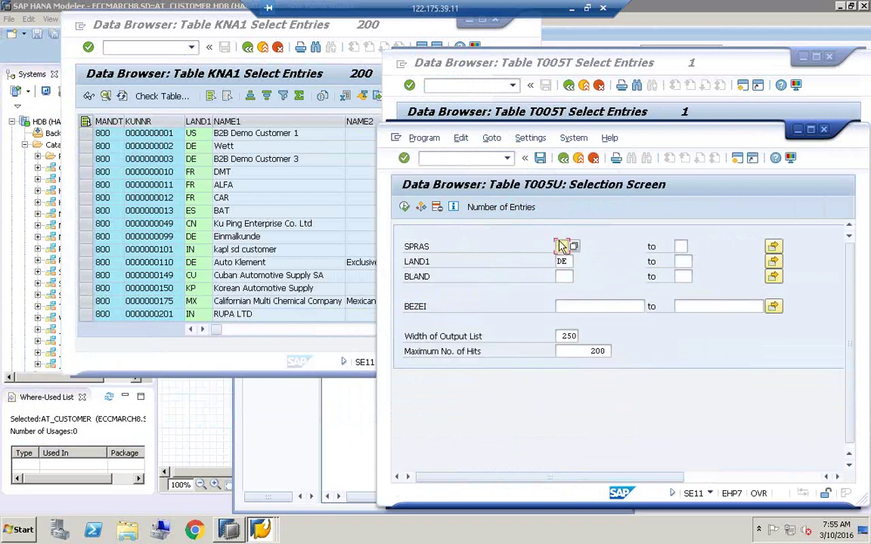
Step: Add SPRAS EN to the T005U selection and check the number of matching entries
type("en")
left_click(501, 209)
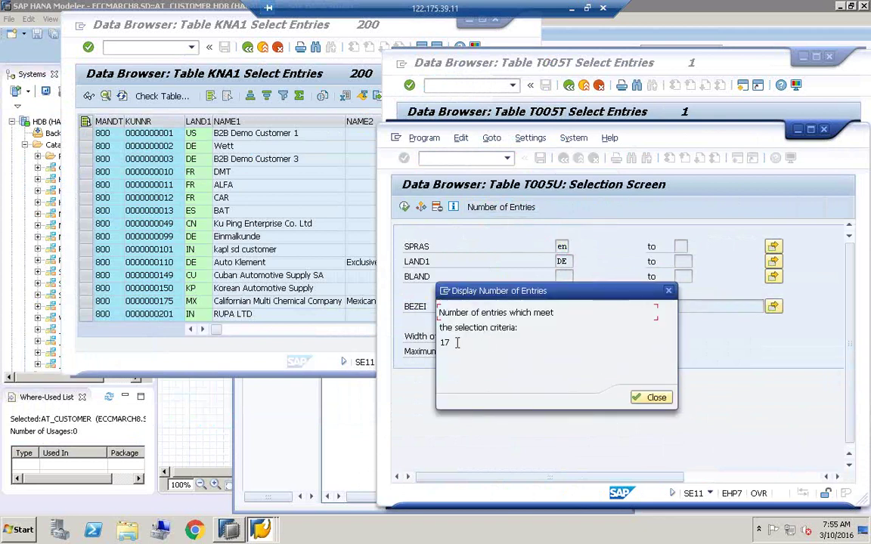
left_click(651, 397)
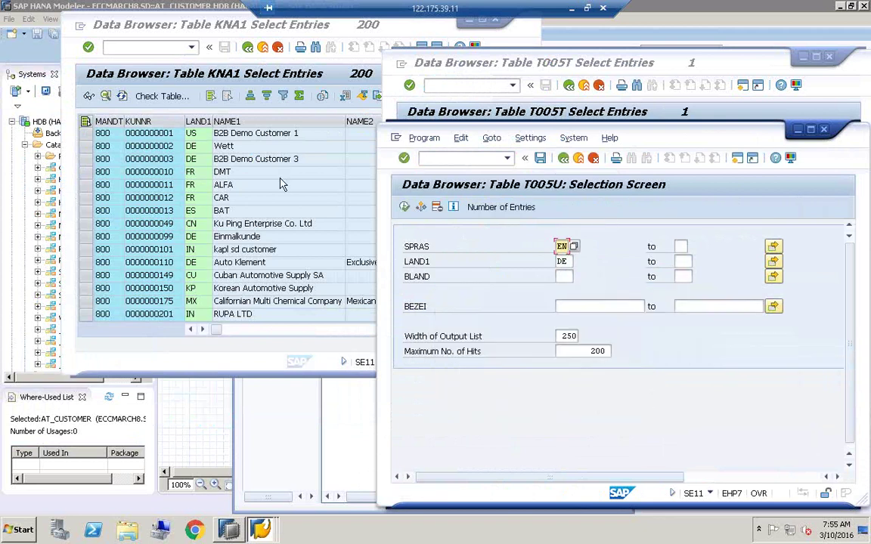
Step: In the KNA1 entries list, examine the LAND1 and REGIO values of the second customer record
left_click(188, 146)
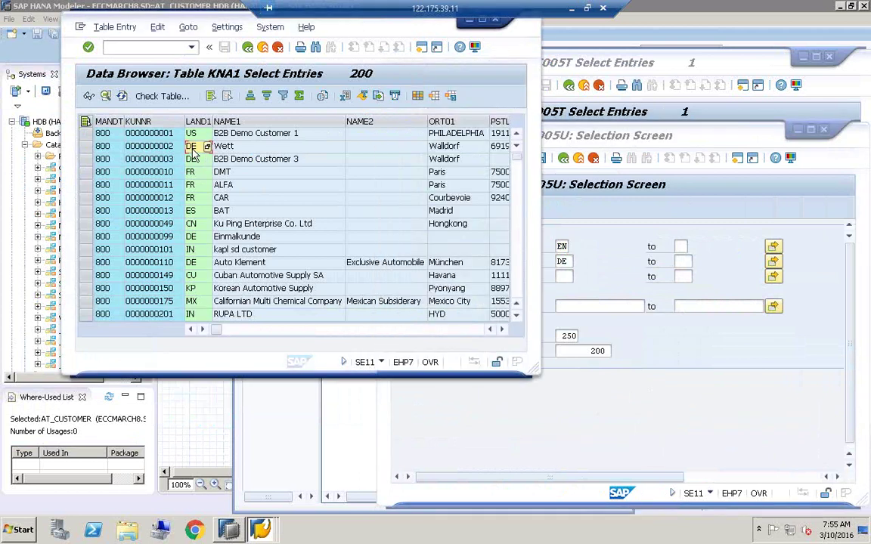
left_click(502, 330)
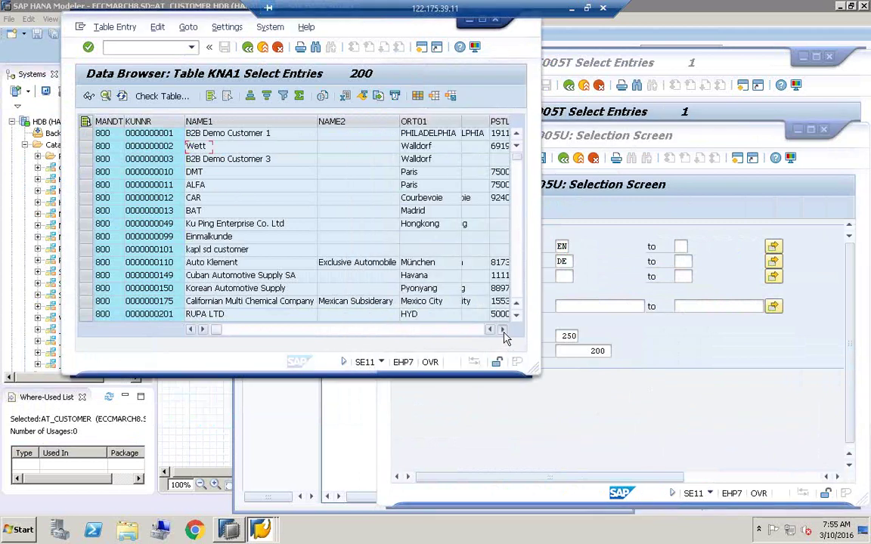
left_click(501, 330)
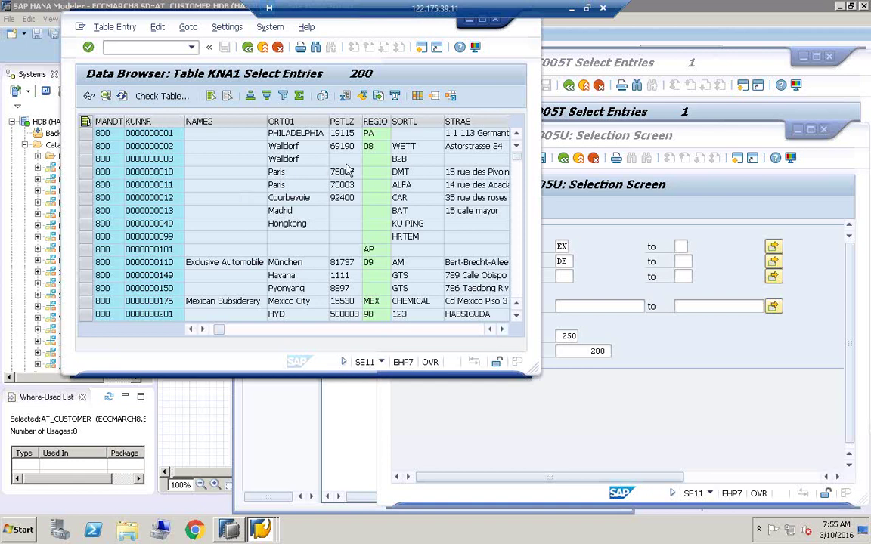
left_click(368, 147)
Step: Return to the T005U selection screen, clear LAND1, and set BLAND to 08
left_click(262, 529)
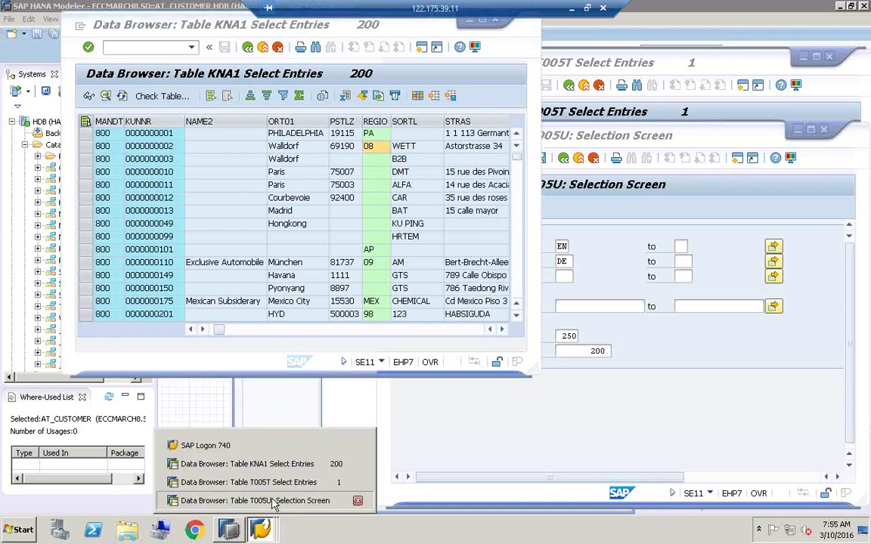
left_click(274, 504)
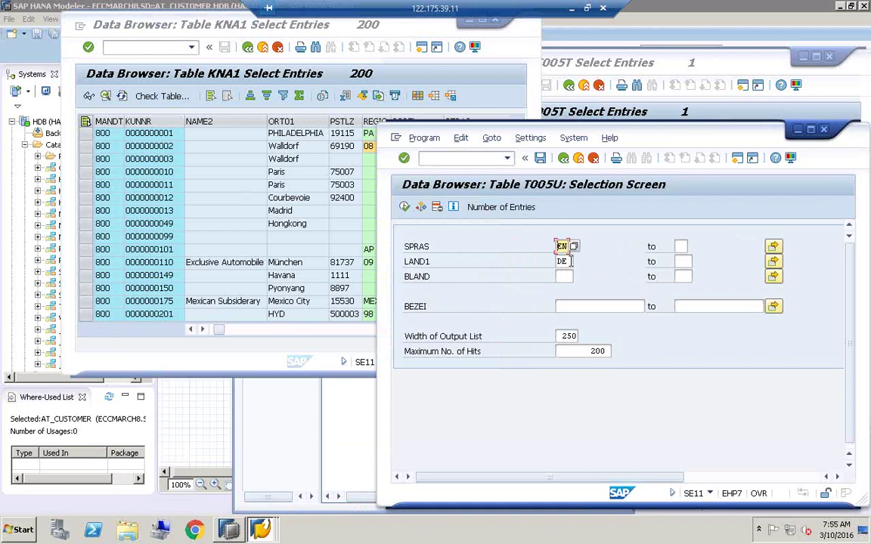
left_click(571, 262)
key("BackSpace")
key("BackSpace")
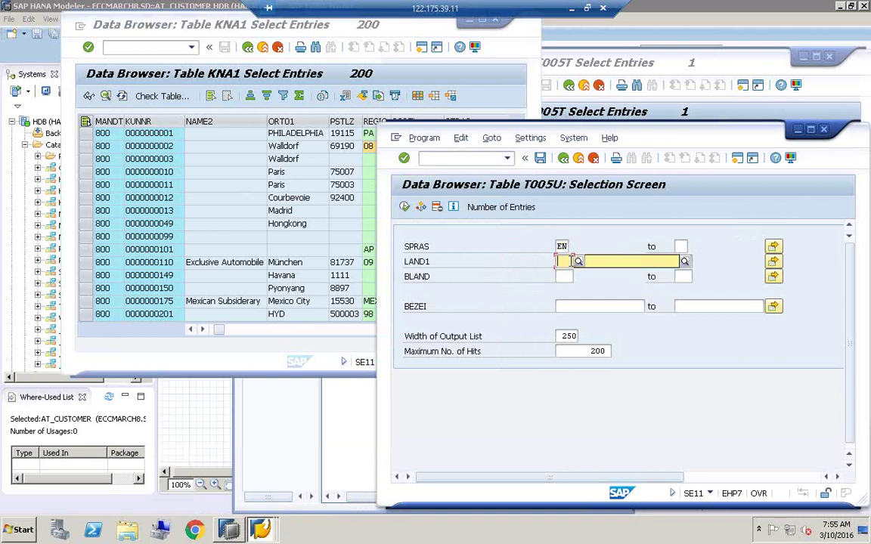
left_click(564, 278)
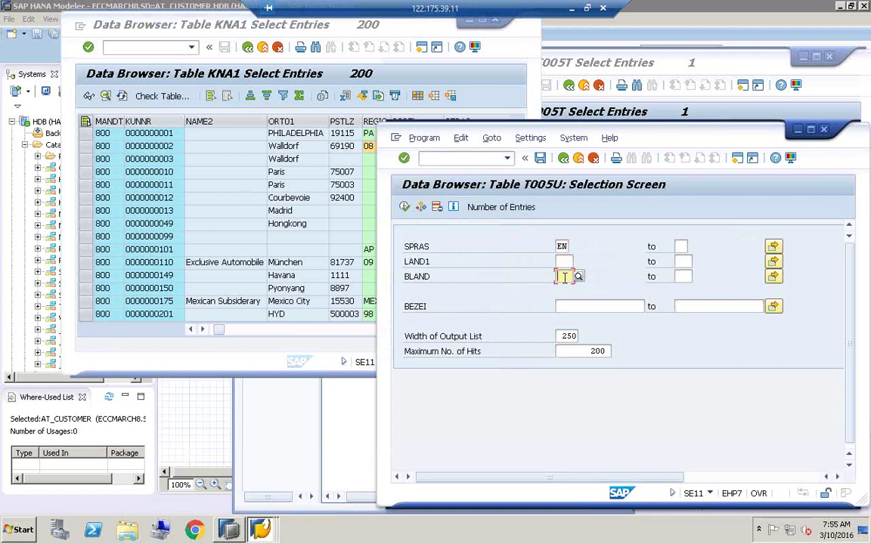
type("08")
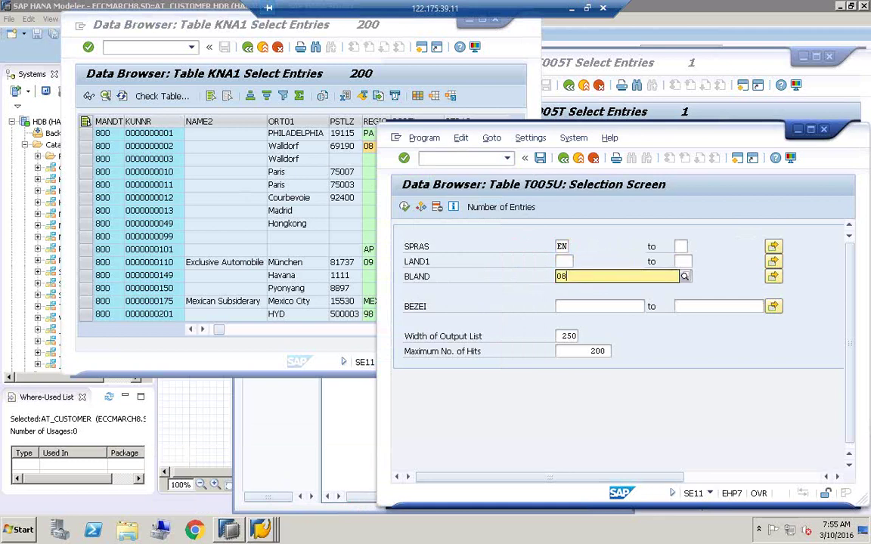
key("Return")
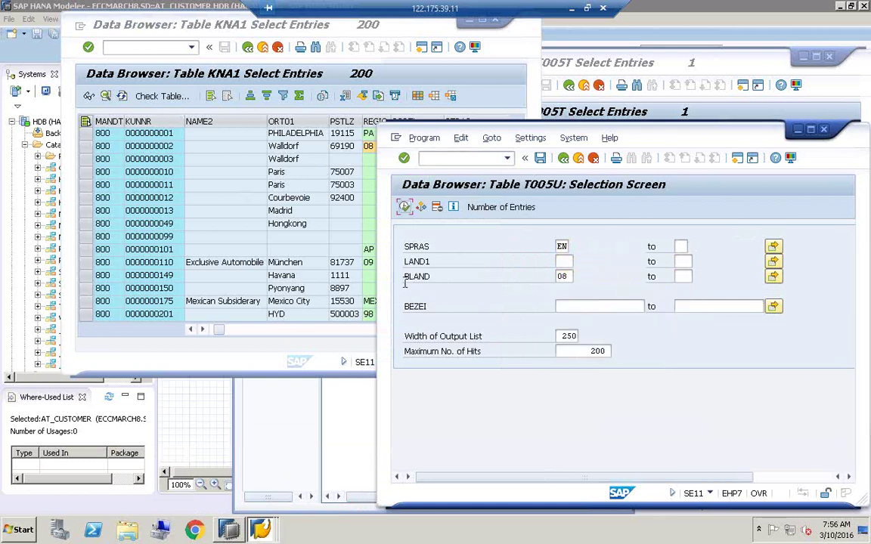
Step: Move the T005U window aside, switch to SAP HANA Studio, and examine the text join between KNA1 REGIO and T005U BLAND
left_click_drag(659, 139, 746, 133)
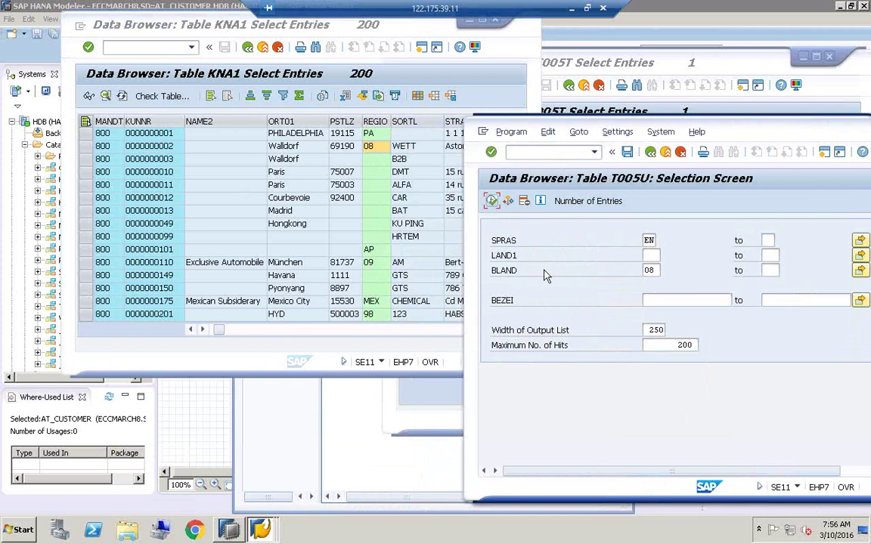
mouse_move(234, 534)
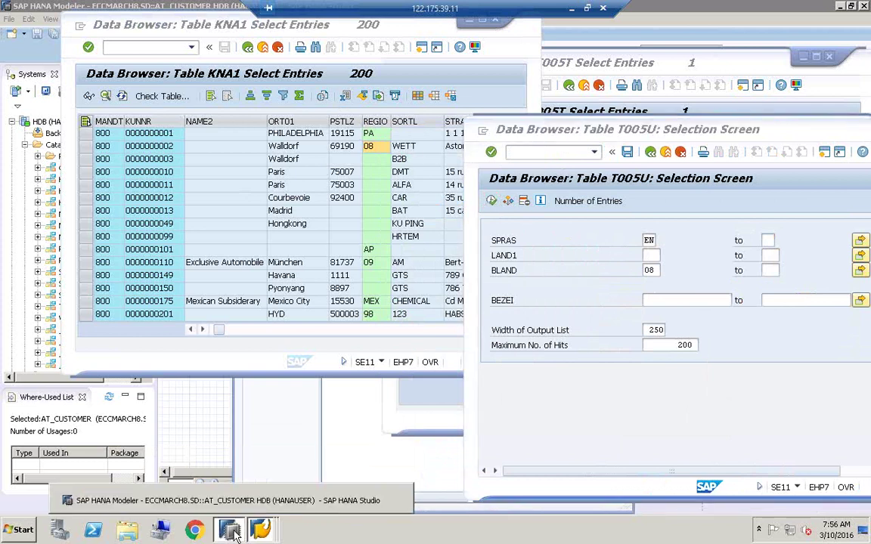
left_click(189, 522)
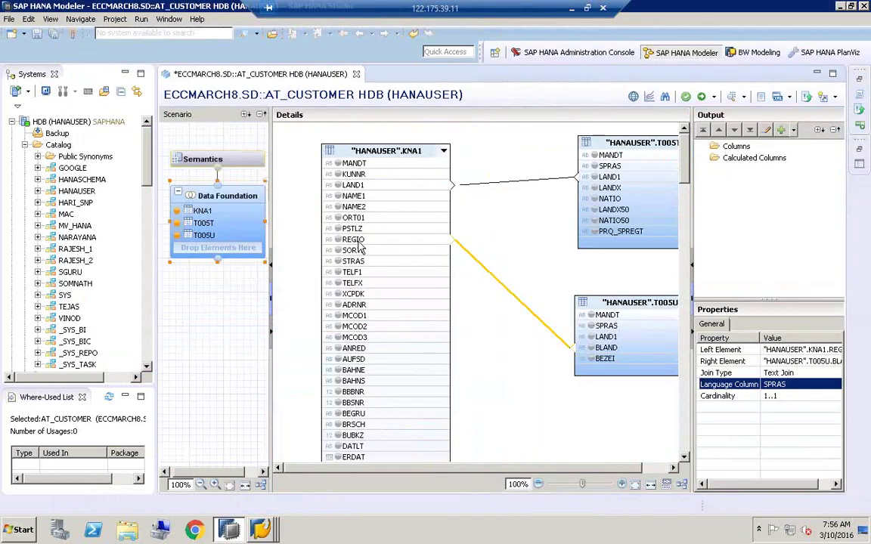
mouse_move(357, 243)
Step: Switch back to the T005U selection screen in SAP GUI and check the number of entries for SPRAS EN and BLAND 08
left_click(268, 532)
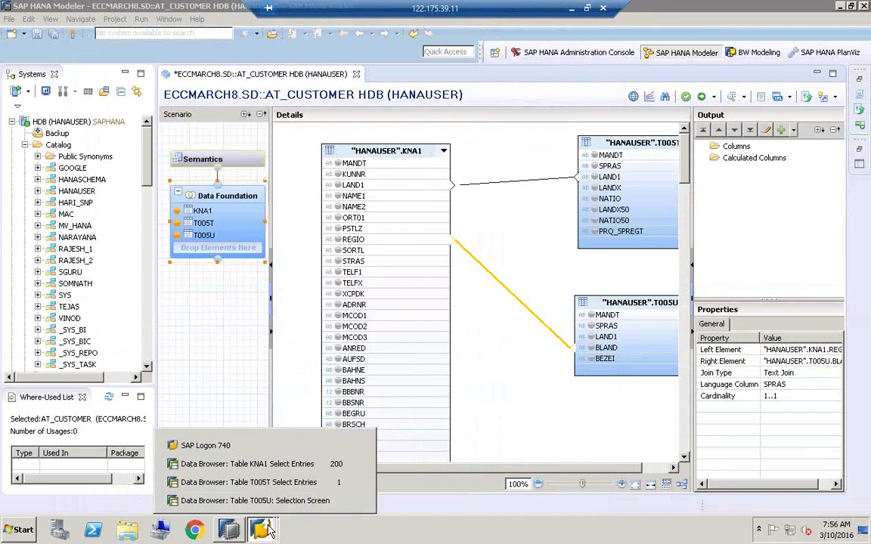
left_click(219, 499)
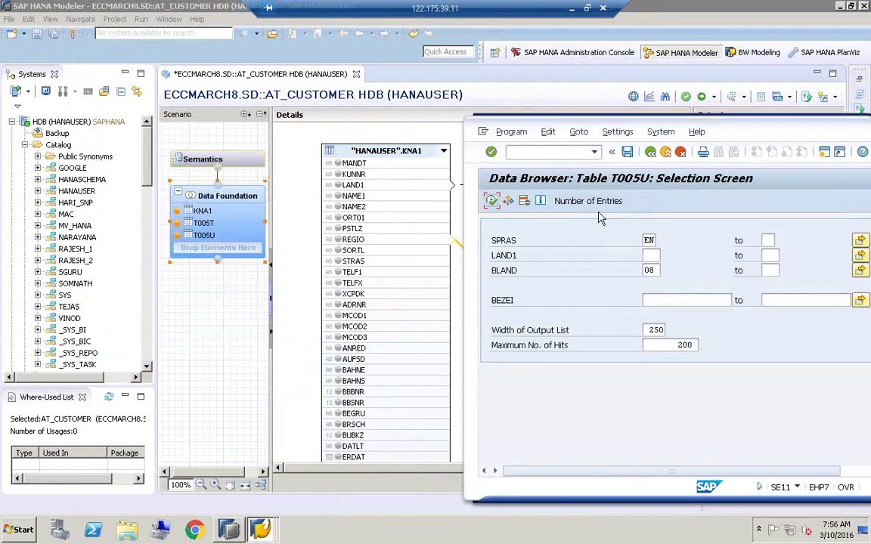
left_click(578, 201)
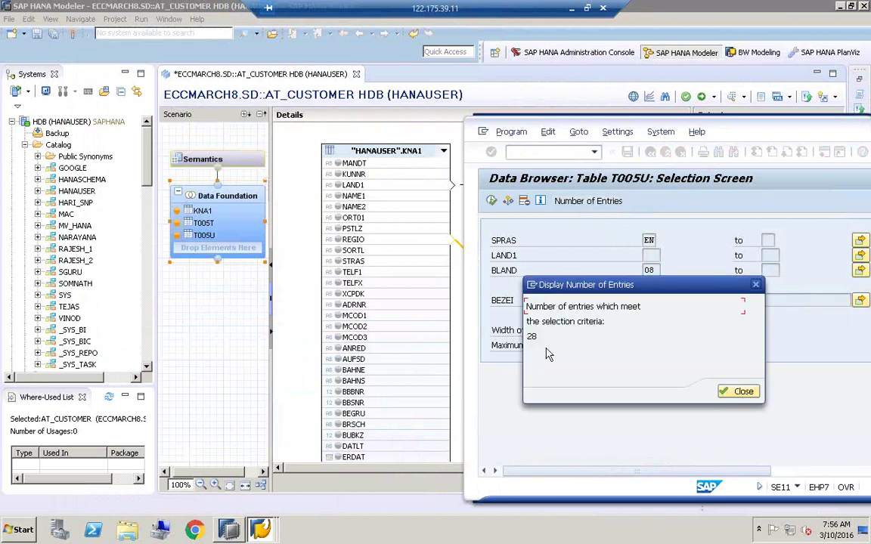
left_click(744, 395)
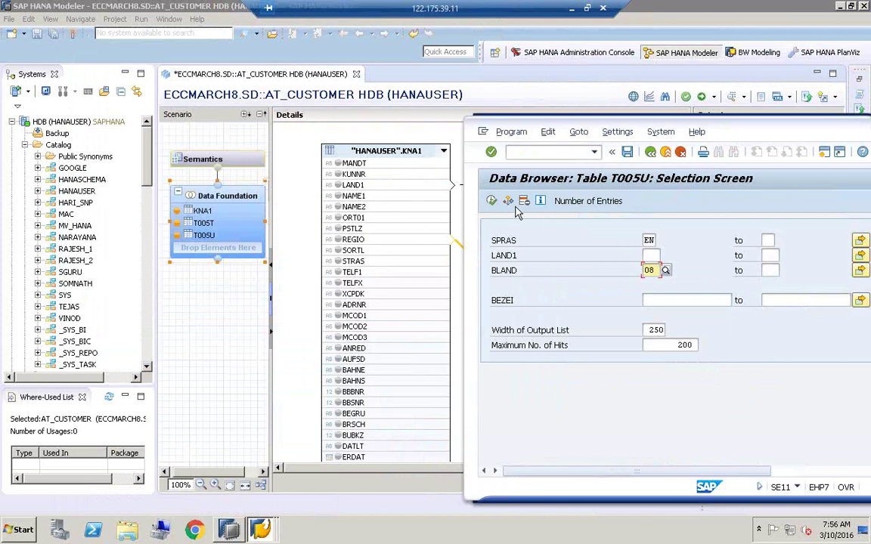
Step: List the T005U entries for EN and region 08, reposition the window, and compare the BEZEI descriptions across countries
key("F8")
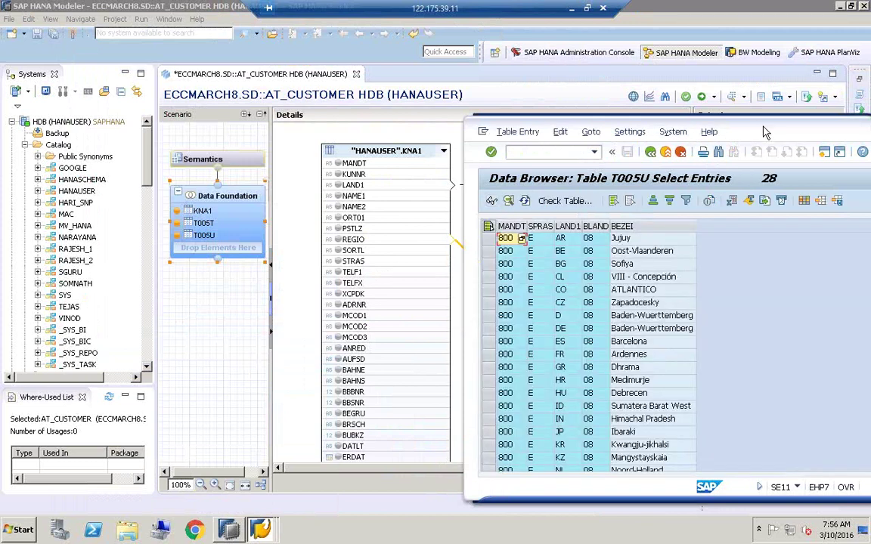
left_click_drag(687, 118, 585, 121)
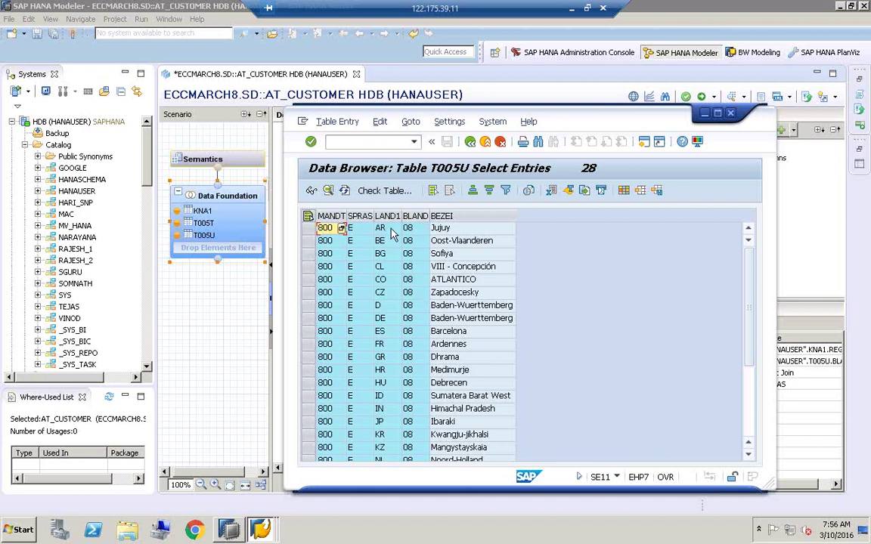
left_click(448, 258)
left_click(448, 320)
left_click(444, 358)
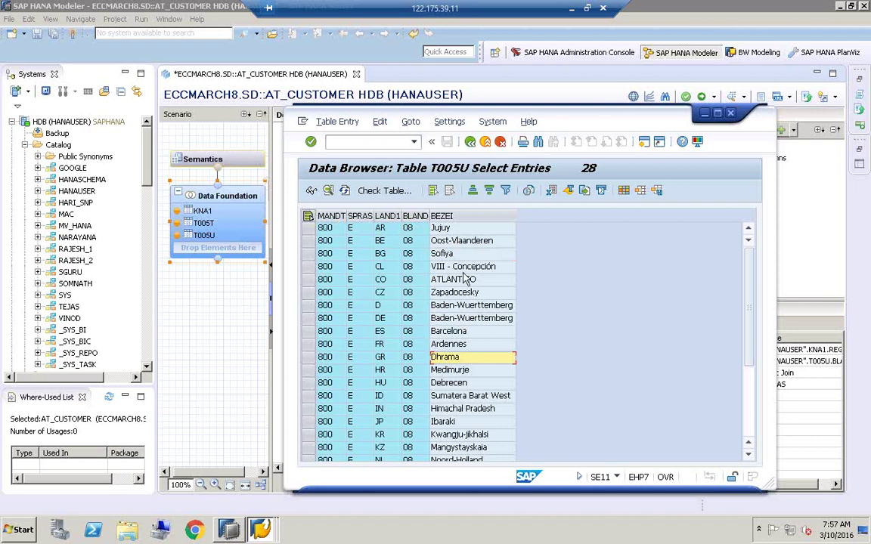
Step: Return to the T005U selection screen, set LAND1 to DE alongside EN and 08, and check the number of matching entries
left_click(470, 144)
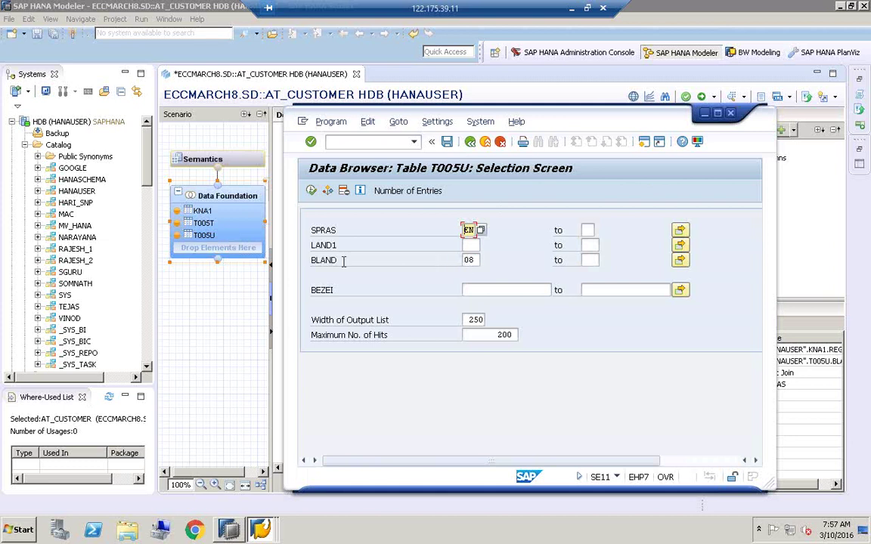
left_click(469, 245)
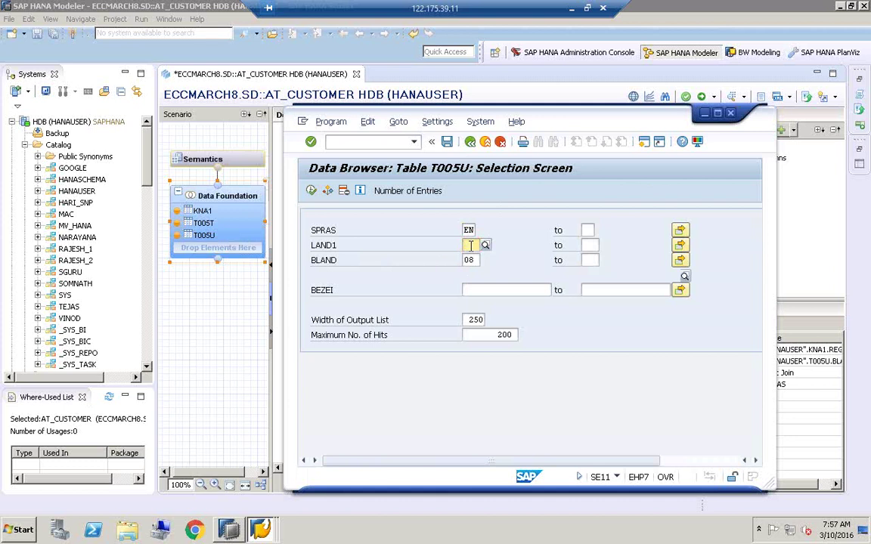
type("DE")
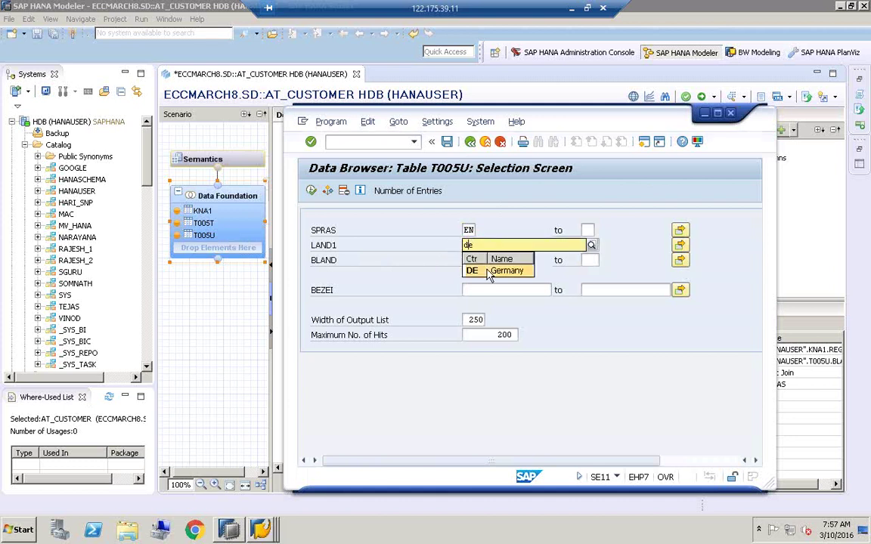
left_click(486, 268)
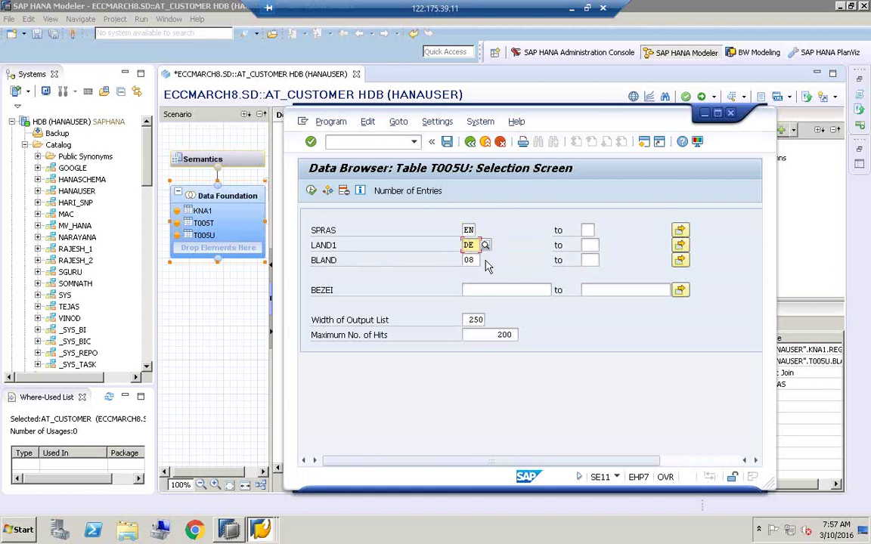
left_click(403, 193)
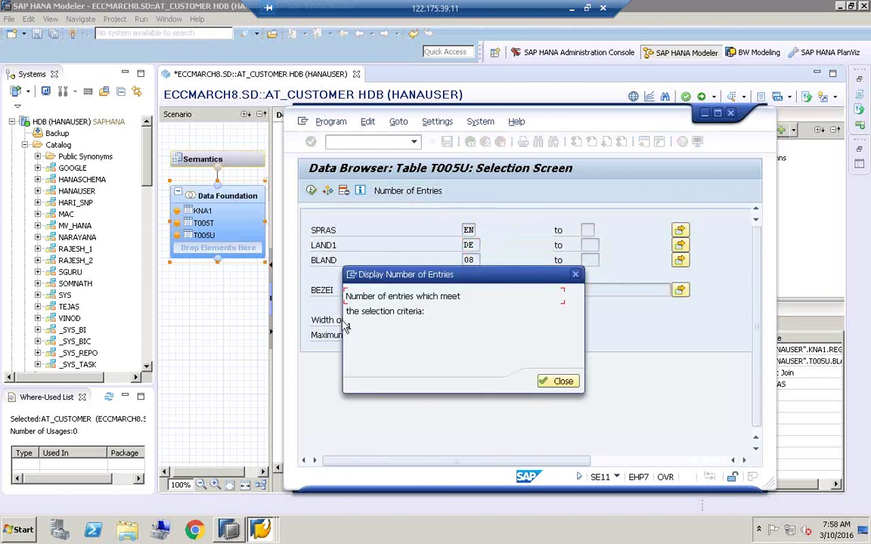
left_click(559, 381)
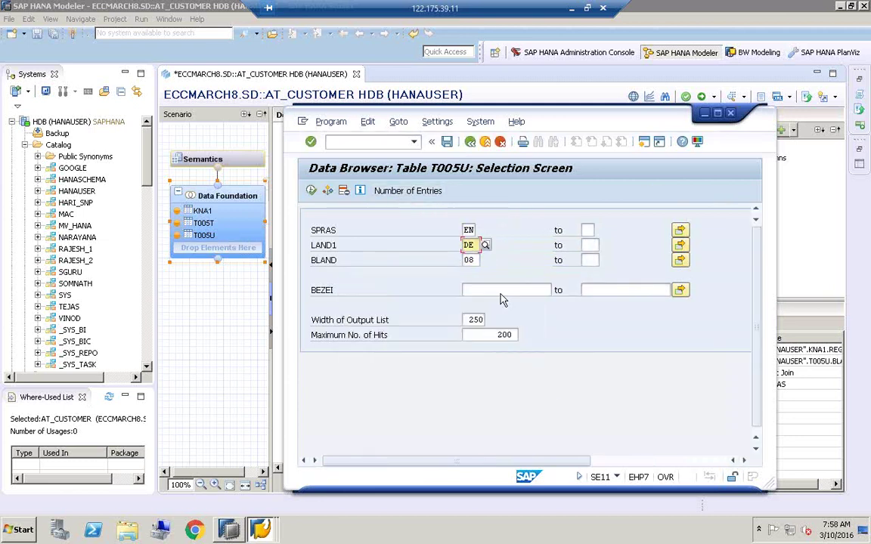
Step: Clear the LAND1 value in the T005U selection and check the number of entries for only SPRAS EN and BLAND 08
key("BackSpace")
key("BackSpace")
left_click(416, 193)
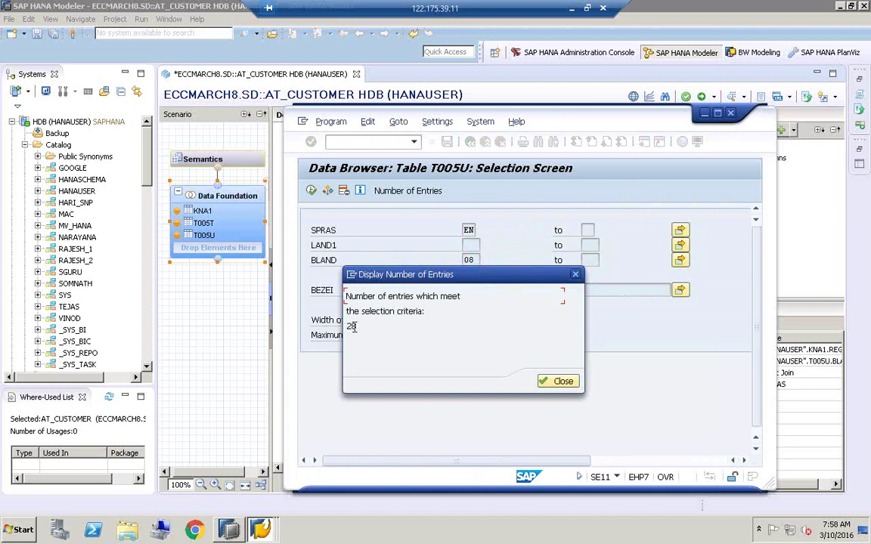
left_click(561, 380)
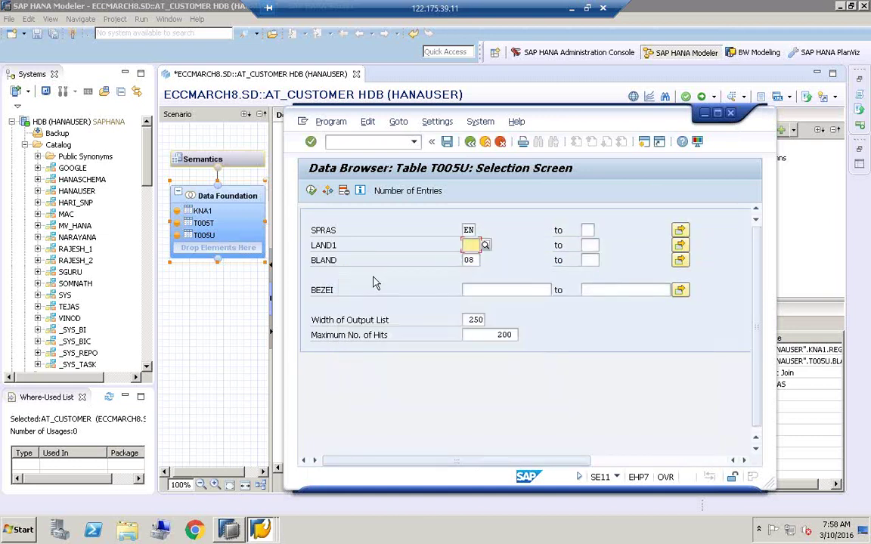
left_click(332, 246)
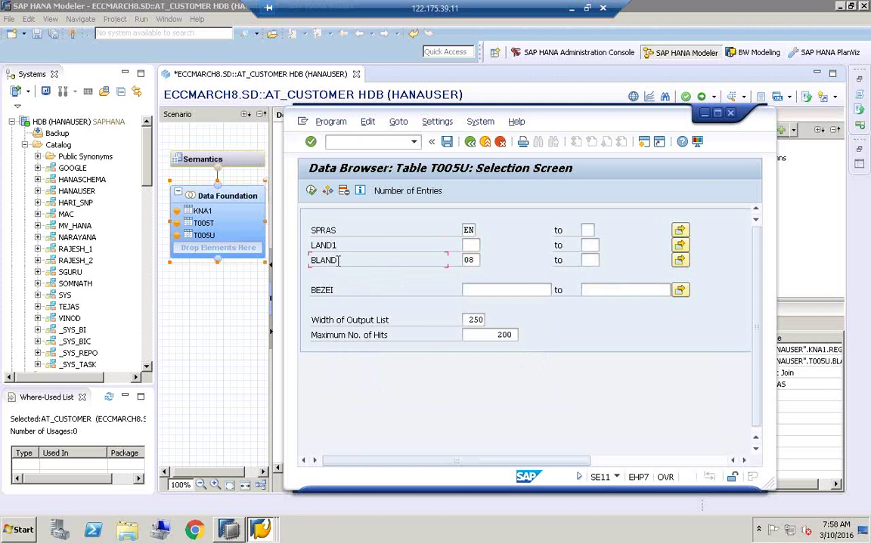
Step: Set LAND1 to DE in the T005U selection and check how many entries match together with EN and 08
left_click(471, 249)
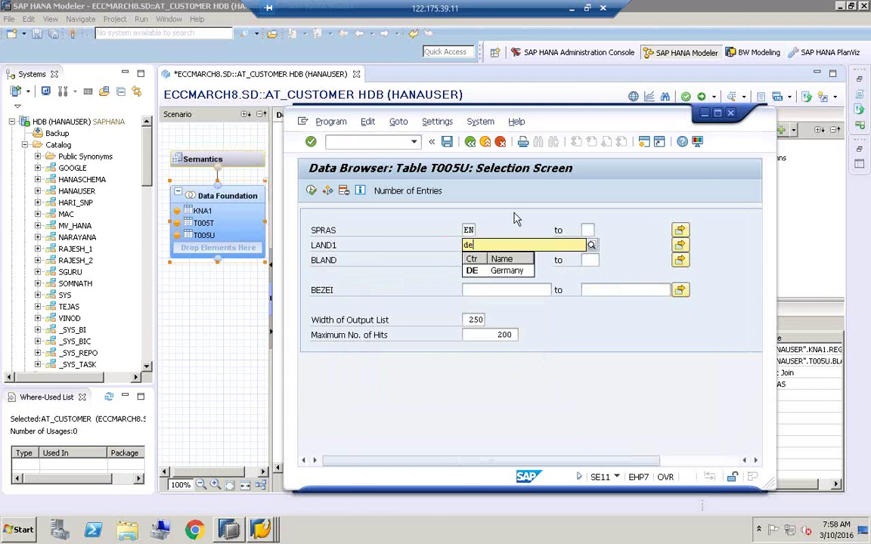
key("Down")
key("Return")
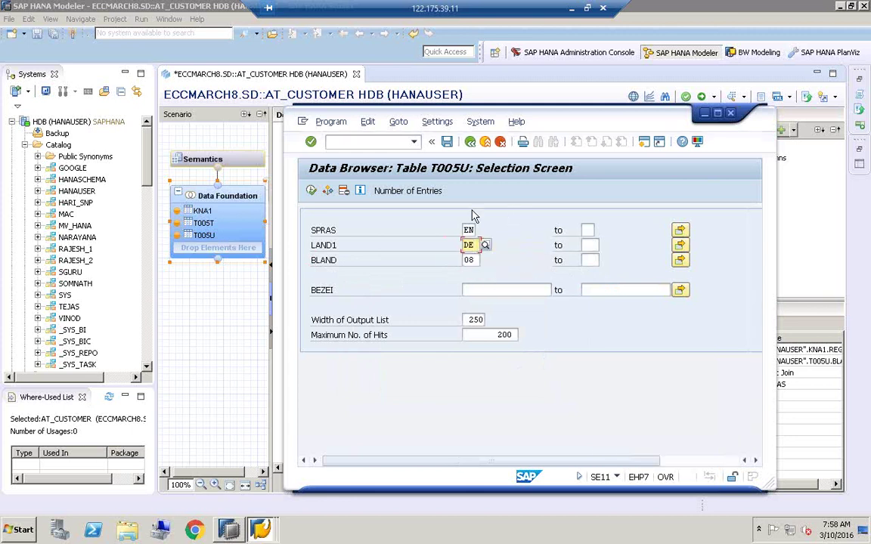
left_click(402, 190)
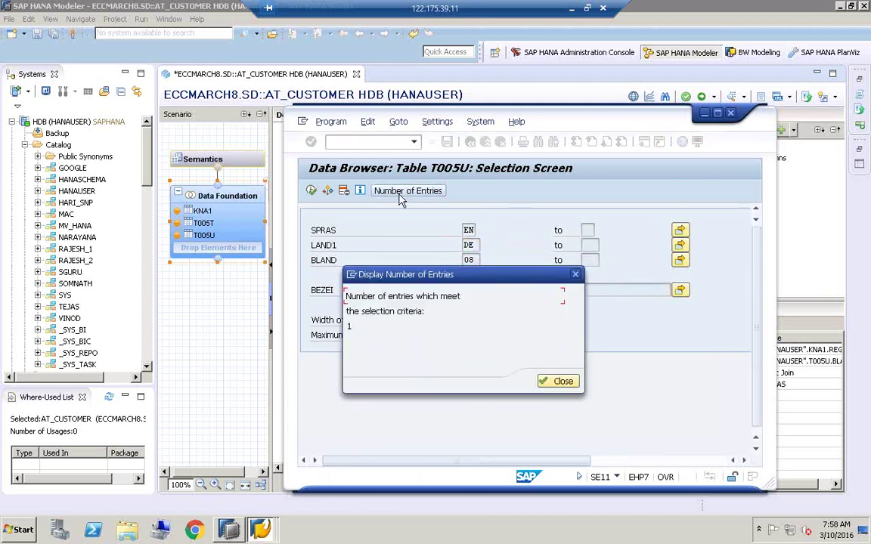
left_click(559, 381)
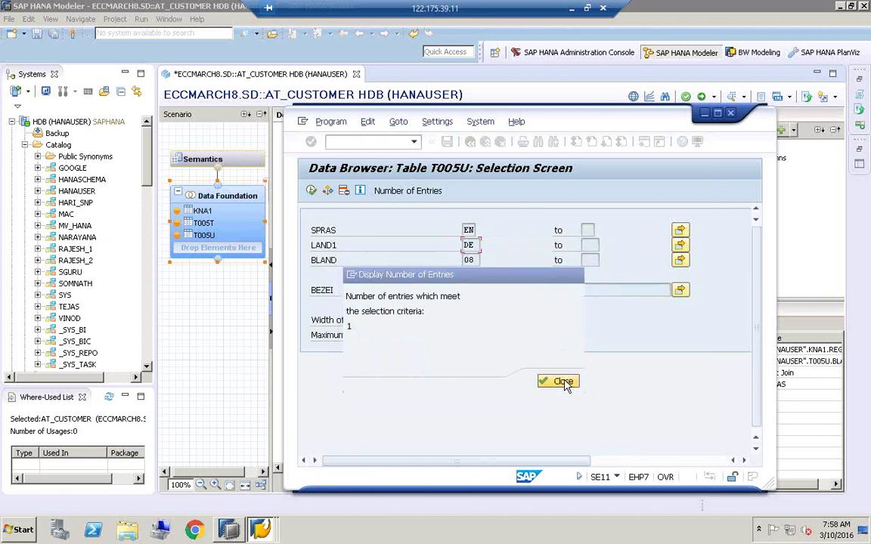
Step: List the T005U entries for EN, DE and 08, and examine the SPRAS, LAND1, BLAND and BEZEI values
left_click(312, 192)
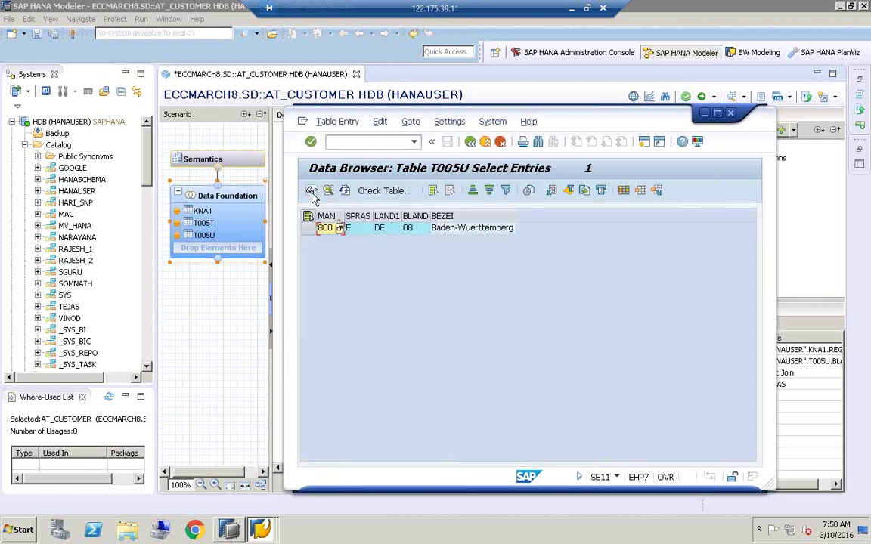
left_click(409, 230)
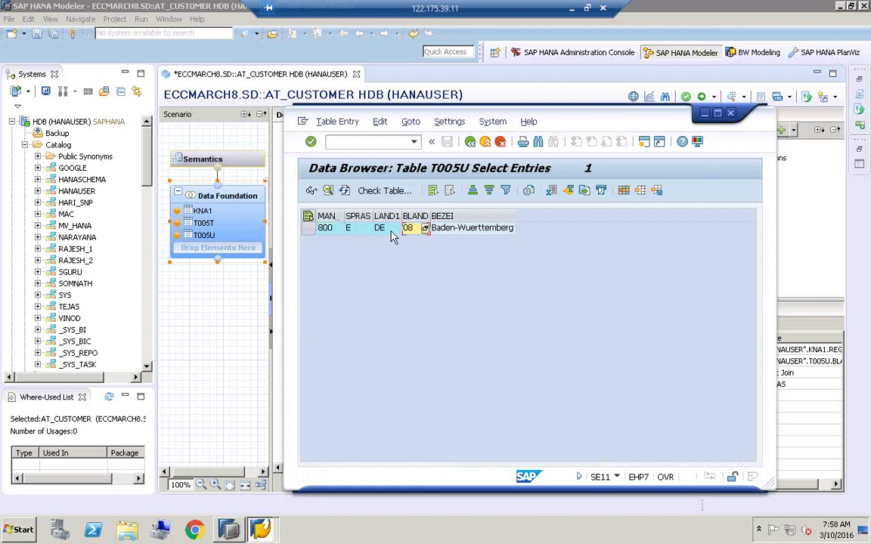
key("Left")
key("Left")
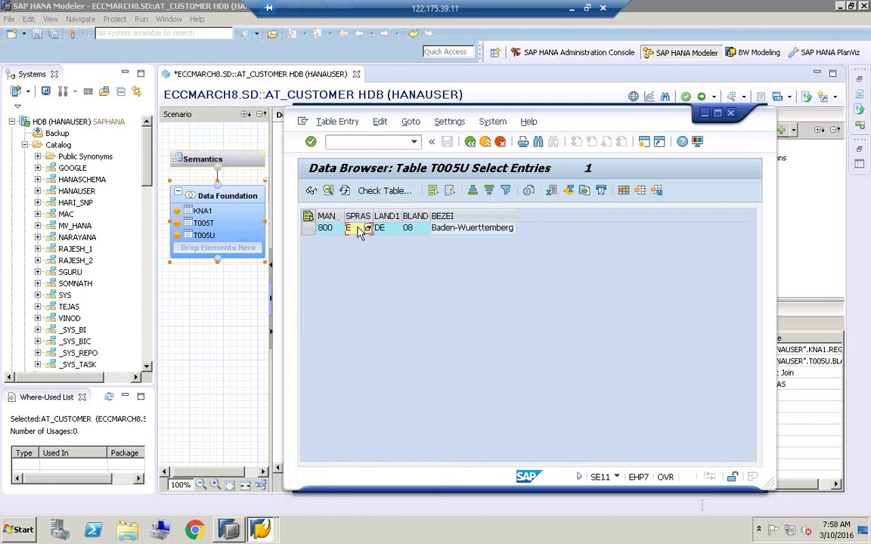
left_click(446, 234)
Step: Switch to SAP HANA Studio and join KNA1 LAND1 to T005U LAND1 in the data foundation
left_click(232, 531)
left_click(227, 495)
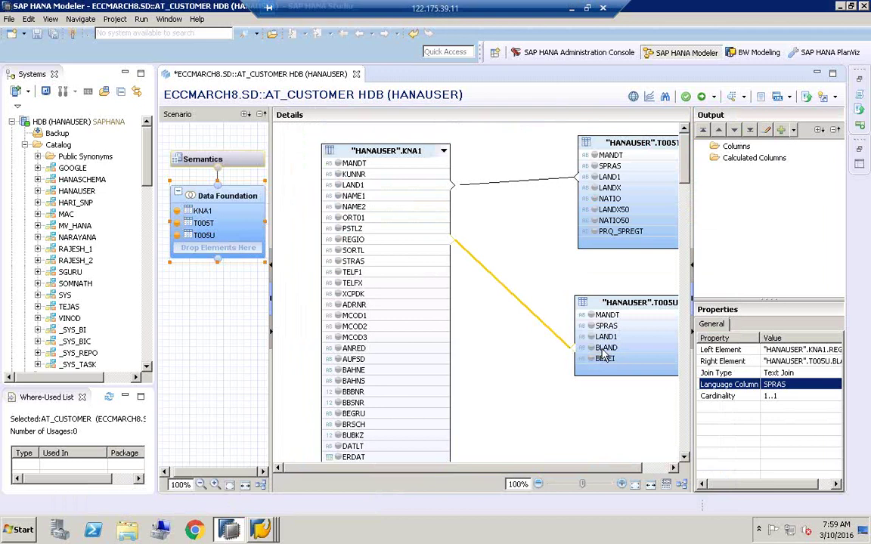
left_click(445, 186)
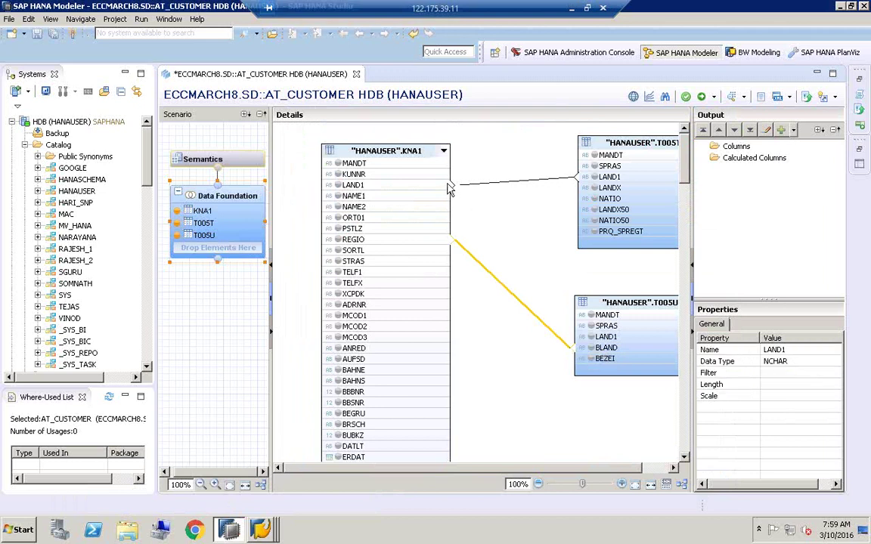
left_click_drag(447, 189, 582, 347)
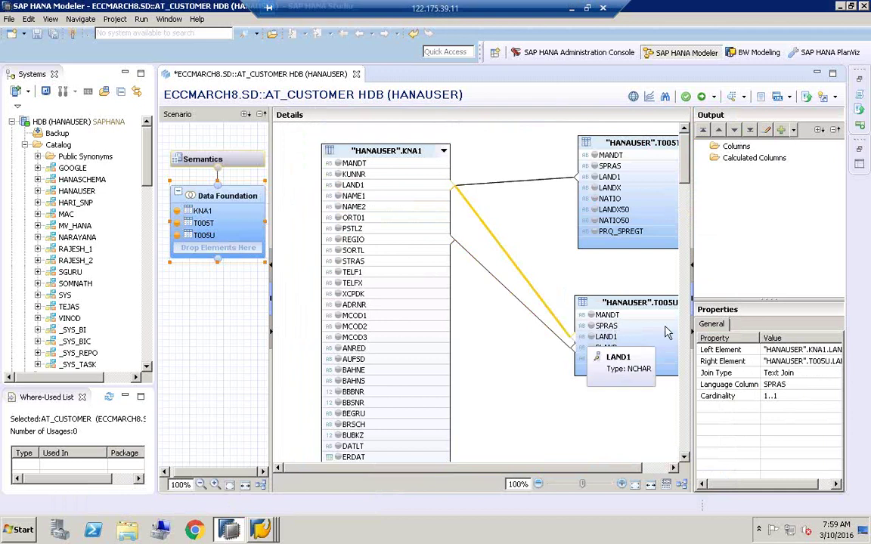
Step: Adjust the details pane width and compare the properties of the REGIO–BLAND join and the LAND1 joins to T005U and T005T
left_click_drag(691, 219, 754, 231)
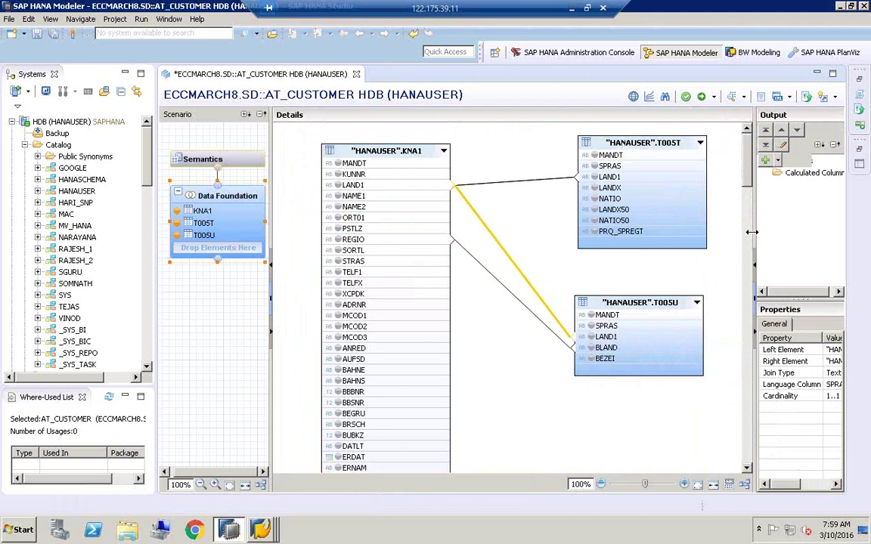
left_click_drag(752, 231, 680, 231)
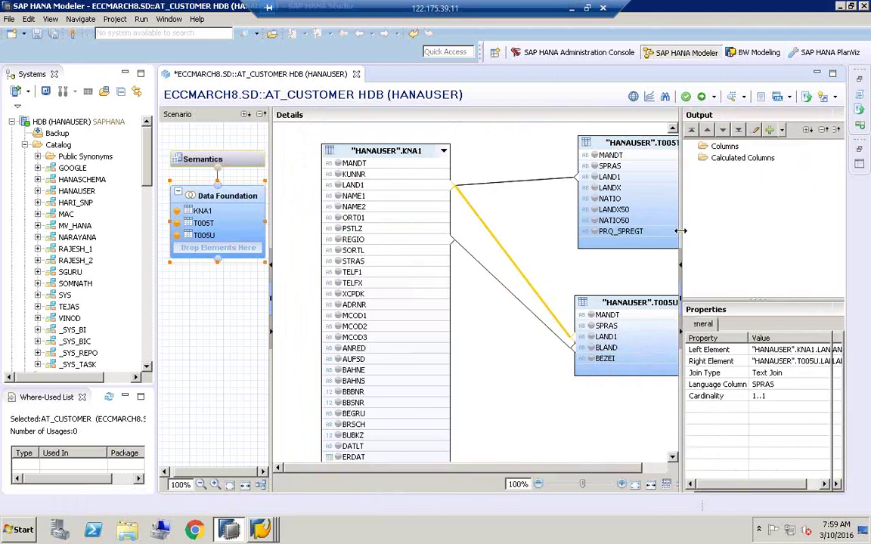
left_click(532, 332)
left_click(541, 318)
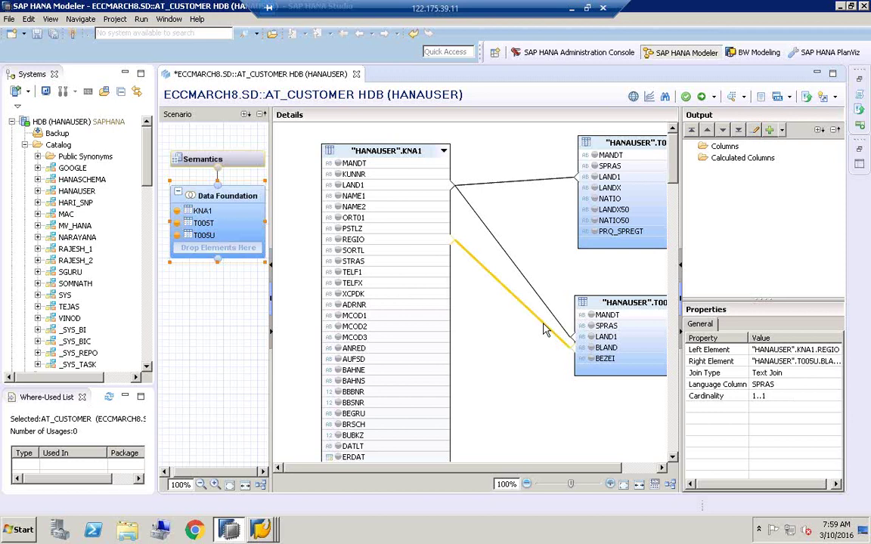
left_click(548, 306)
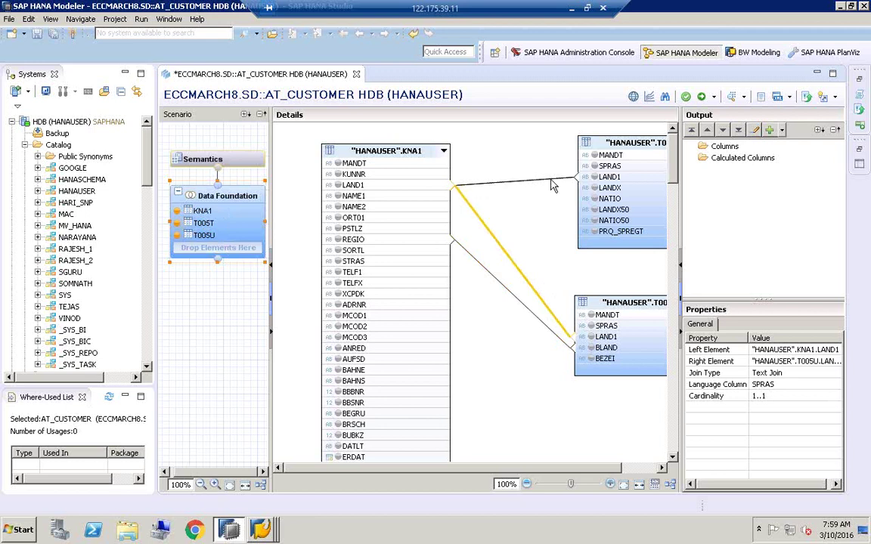
left_click(528, 181)
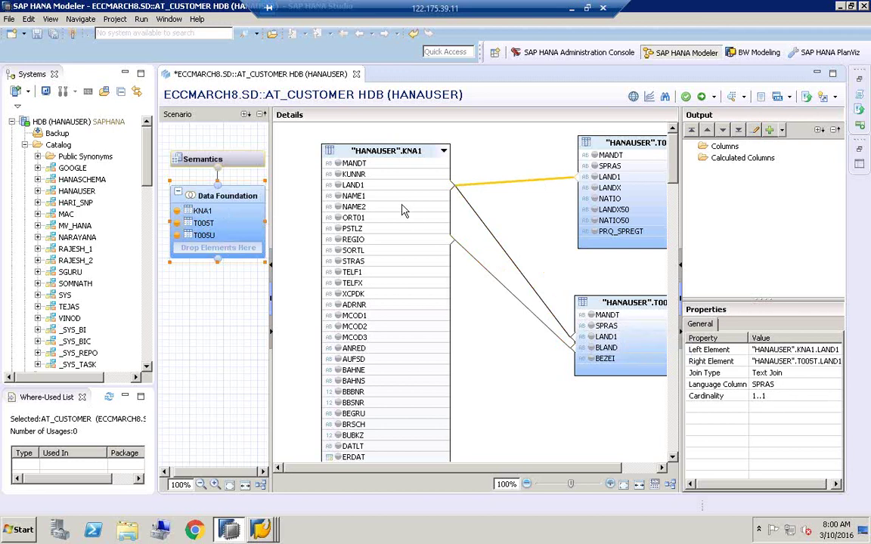
Step: Add KUNNR, NAME1, REGIO and LAND1 from KNA1, LANDX from T005T and BEZEI from T005U to the output columns
left_click(338, 174)
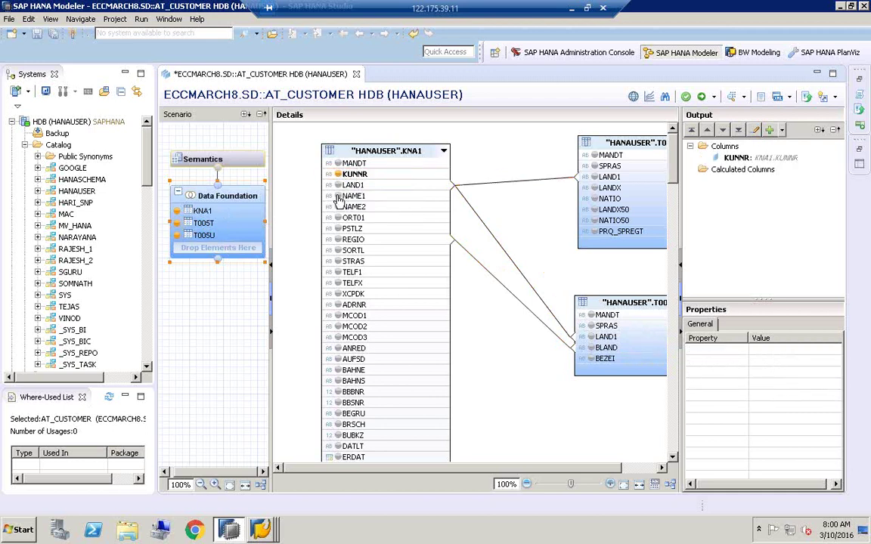
left_click(338, 197)
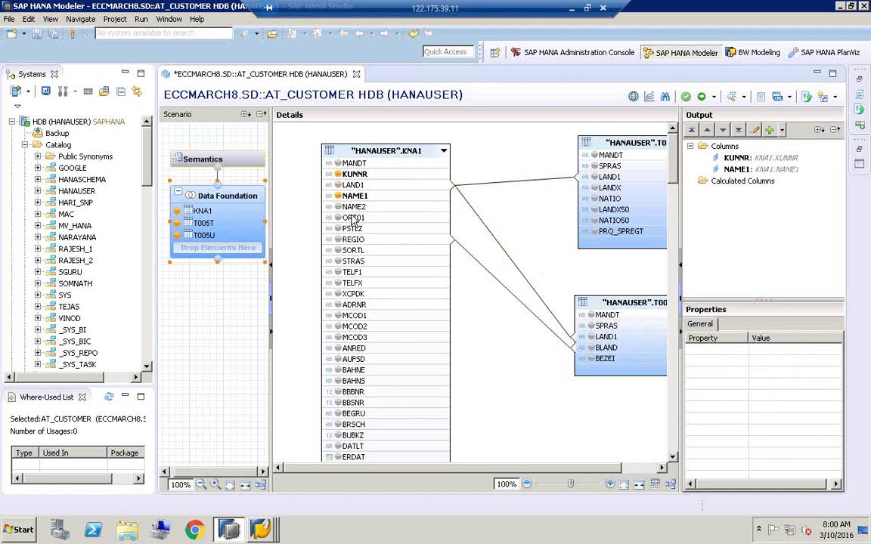
left_click(338, 240)
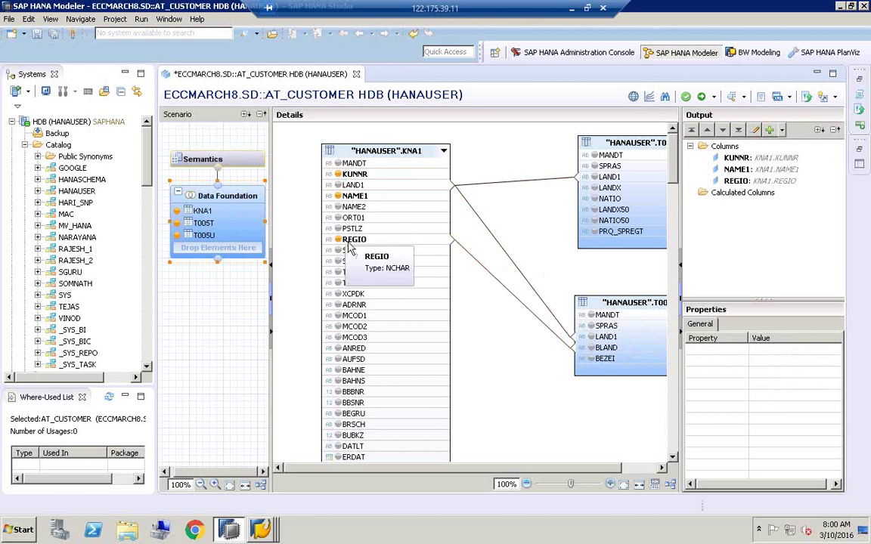
left_click(338, 186)
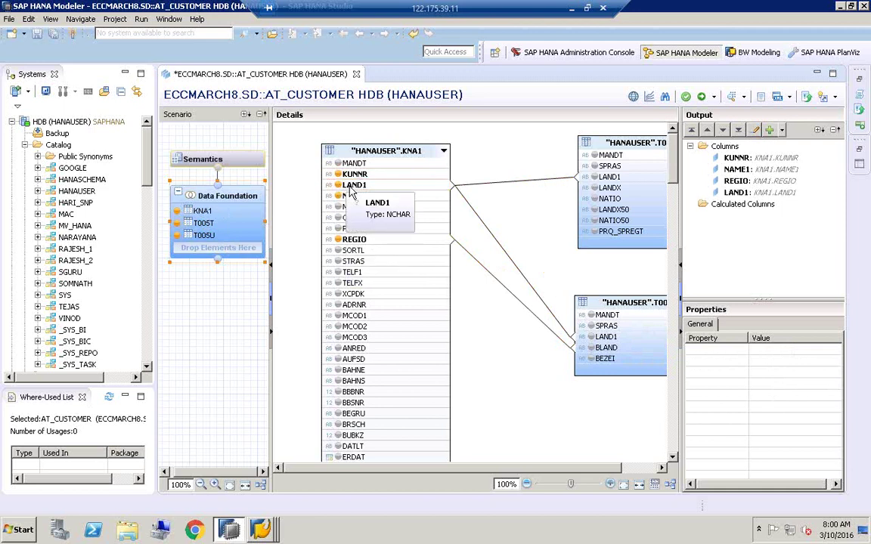
left_click(600, 189)
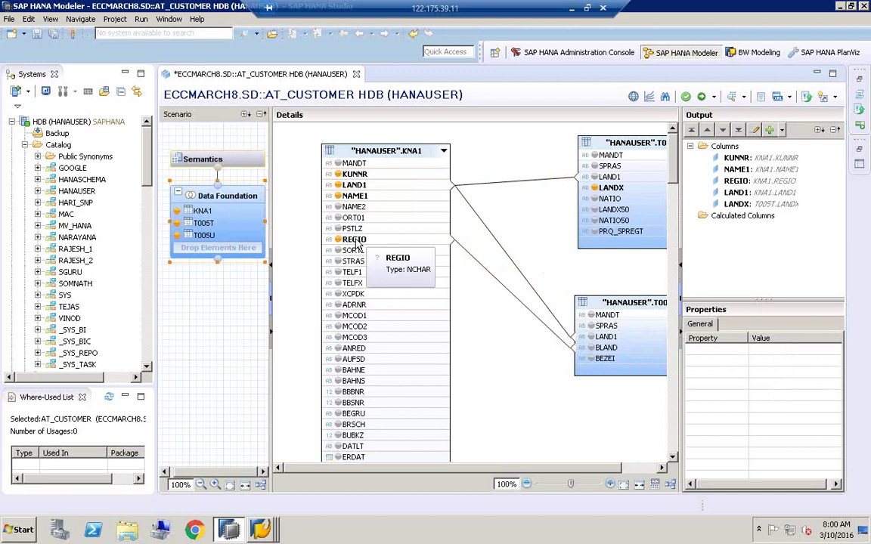
left_click(592, 361)
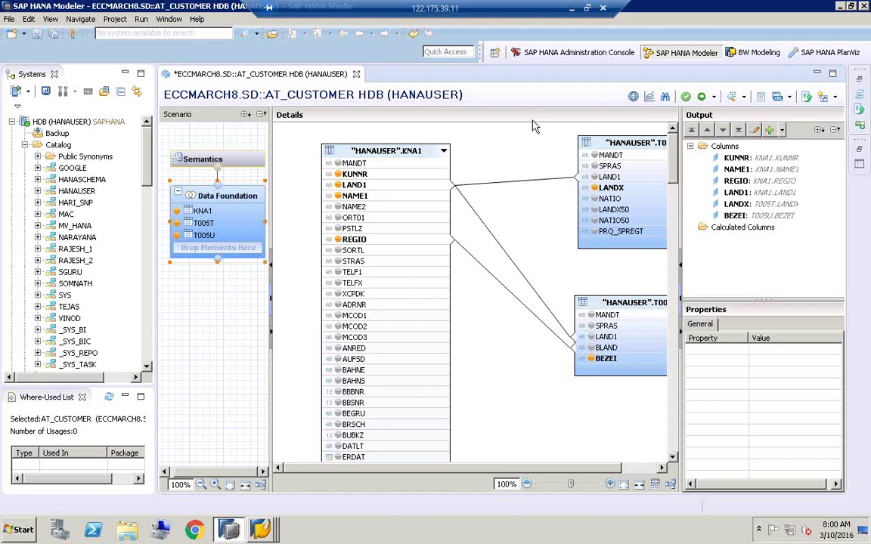
Step: Reorder the output columns so that LAND1 and LANDX come directly before REGIO
left_click(756, 159)
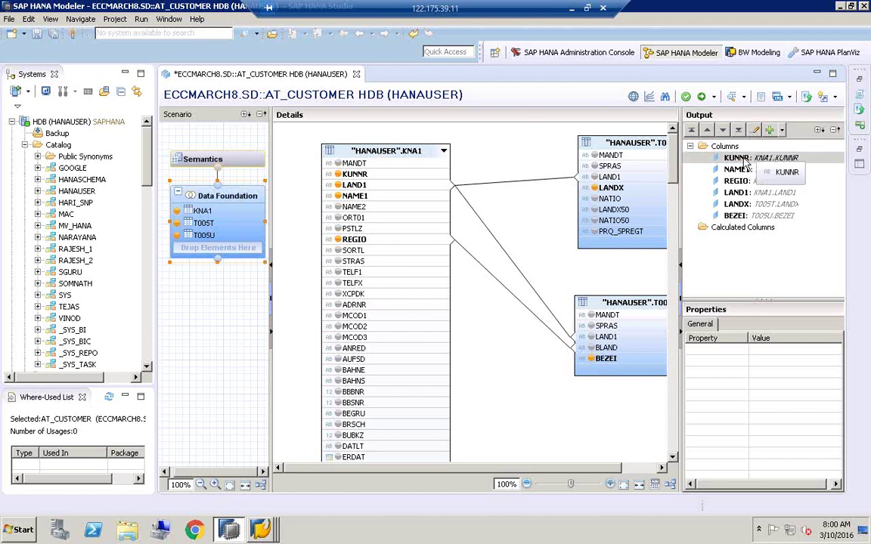
left_click(750, 170)
left_click(746, 192)
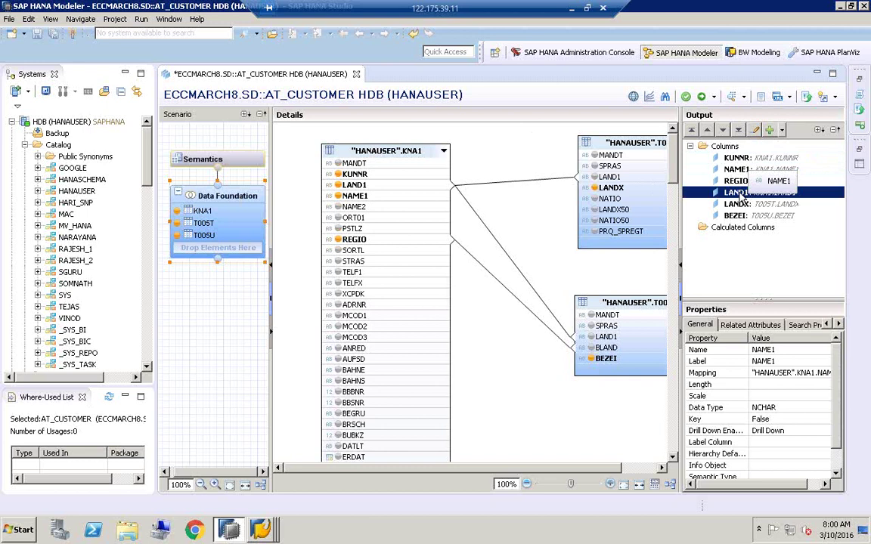
left_click(707, 130)
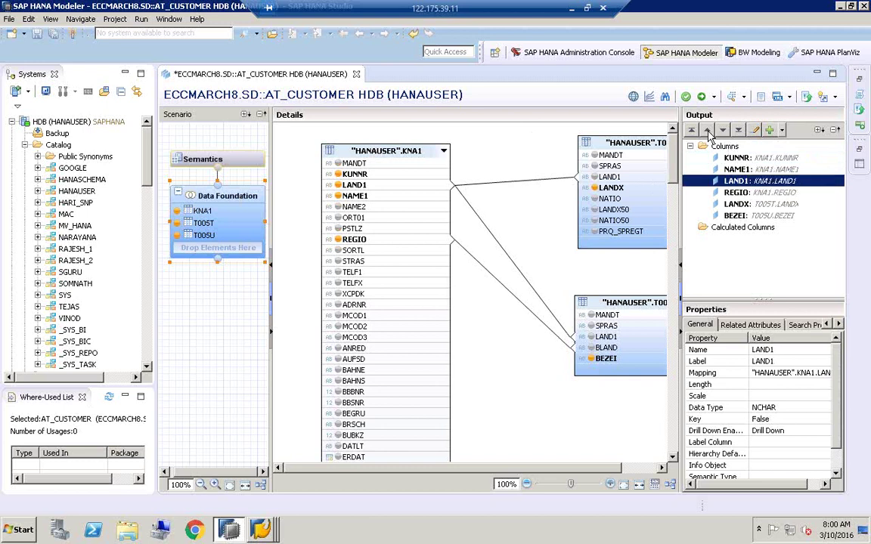
left_click(739, 203)
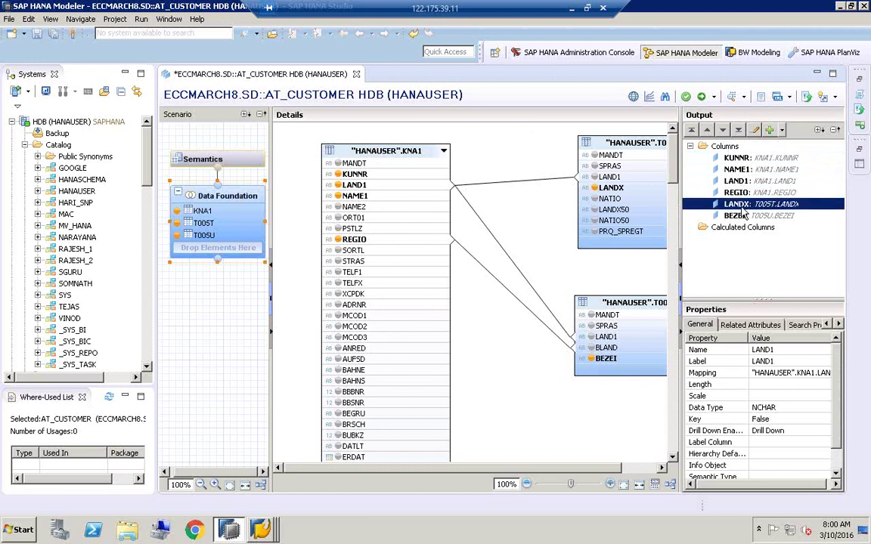
left_click(709, 132)
Step: Review the output columns KUNNR, NAME1, LAND1, LANDX, REGIO and BEZEI and their source mappings one by one
left_click(735, 204)
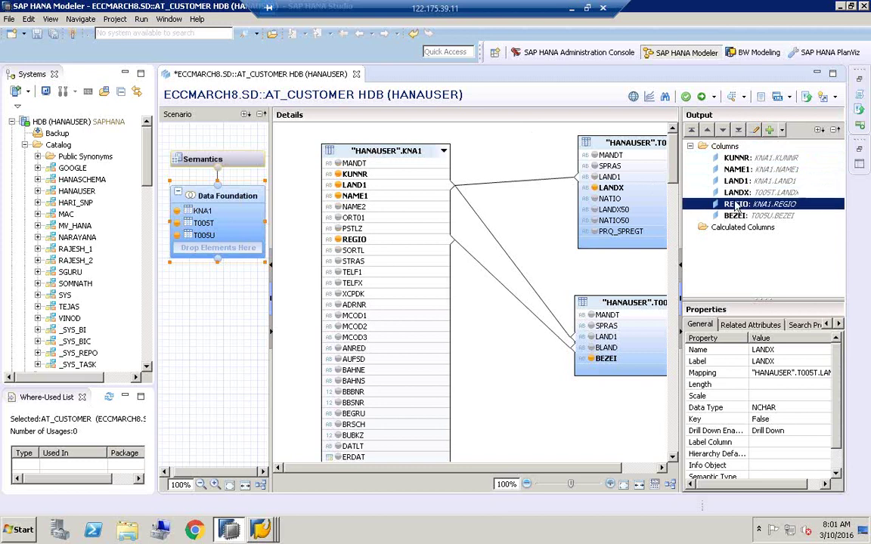
left_click(735, 216)
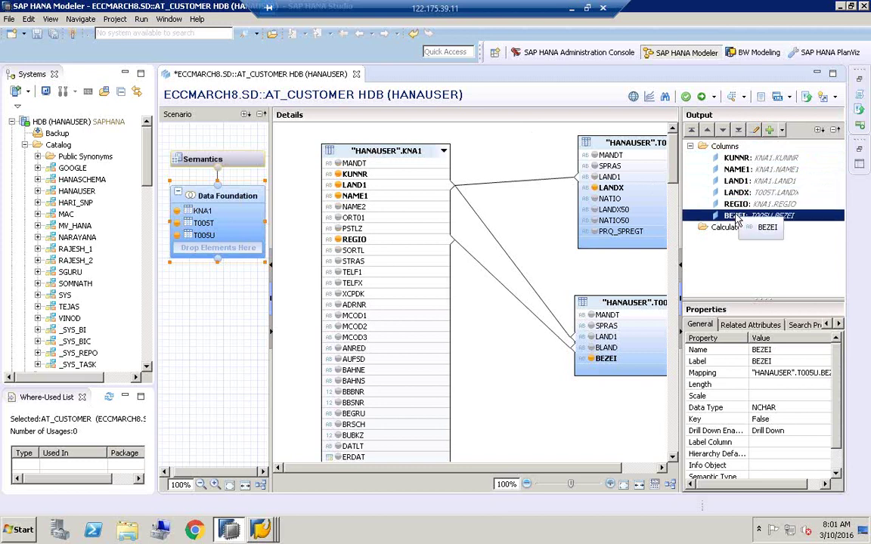
left_click(748, 158)
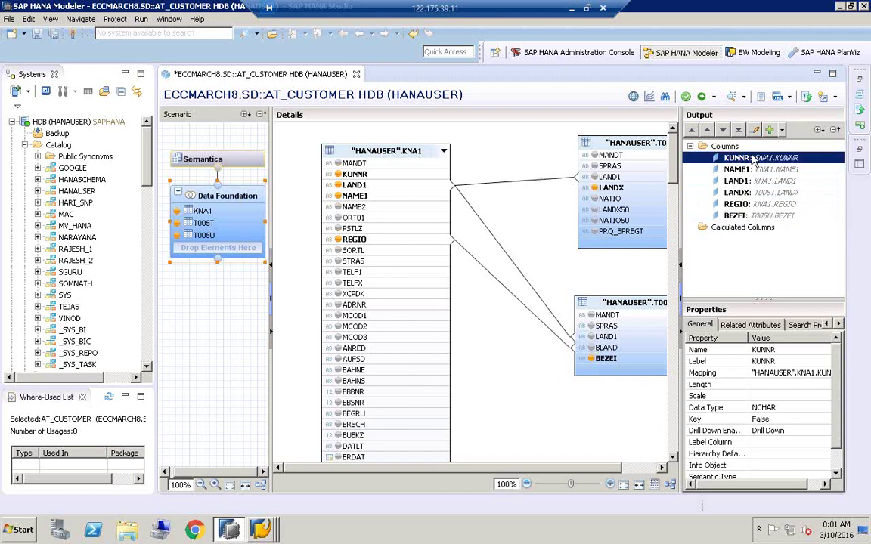
left_click(745, 172)
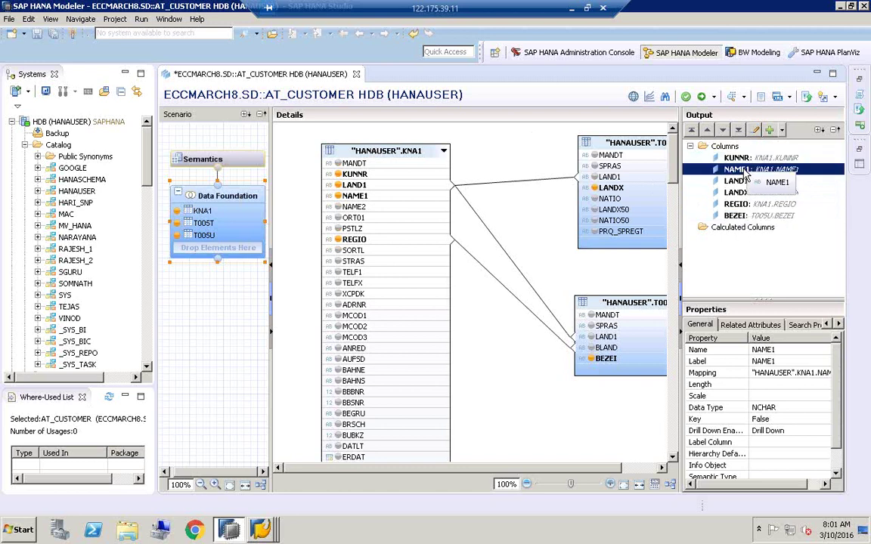
left_click(743, 181)
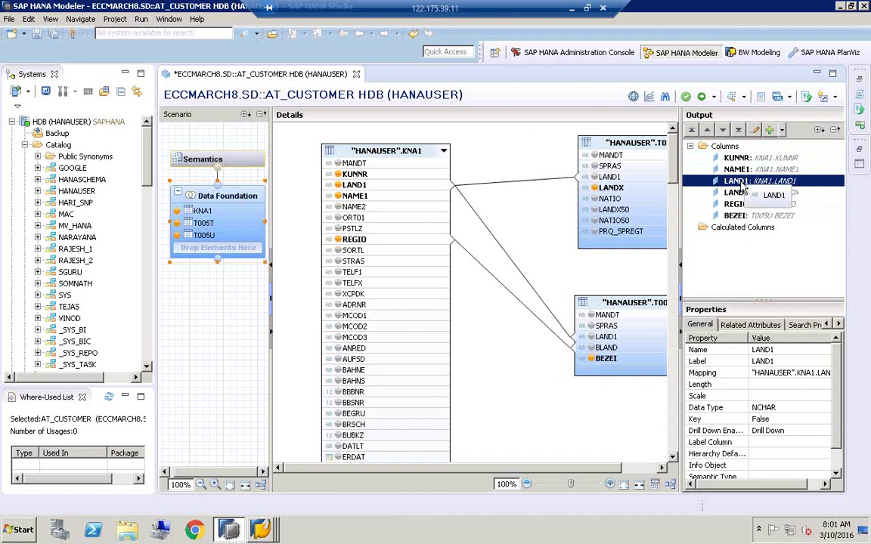
left_click(737, 193)
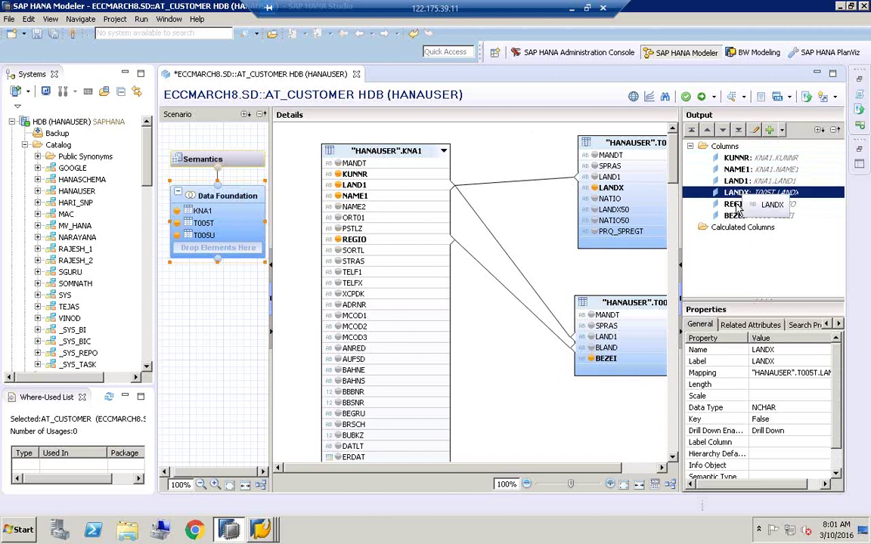
left_click(737, 206)
left_click(737, 217)
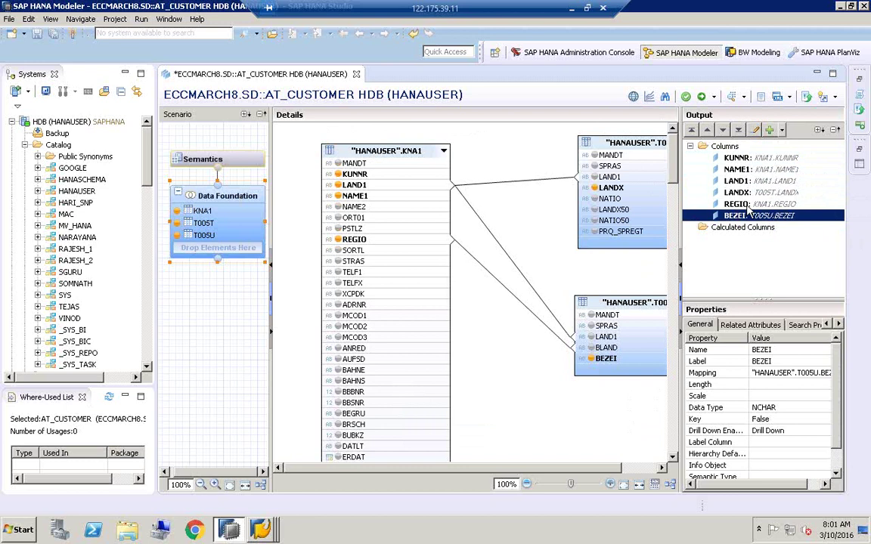
Step: Open the Semantics node's columns, and in SAP GUI display the KNA1 table definition to check its KUNNR key field and description
left_click(210, 165)
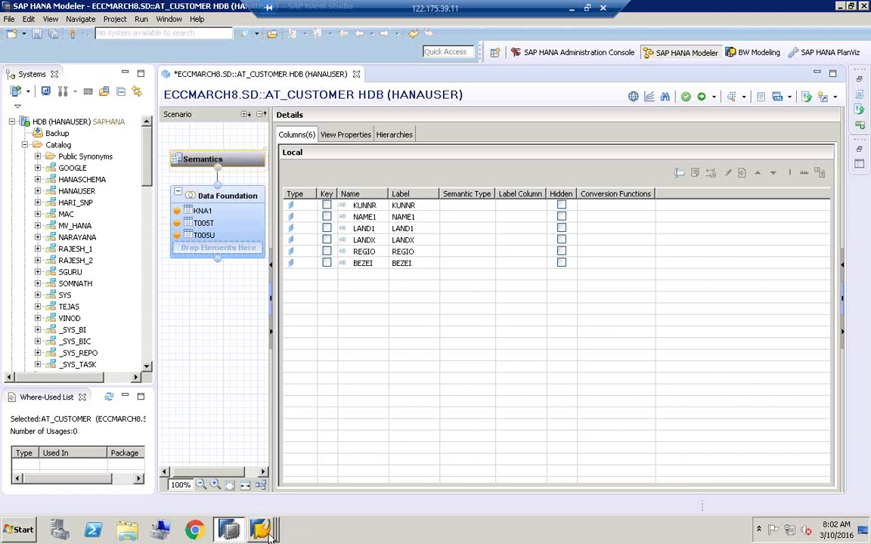
mouse_move(266, 532)
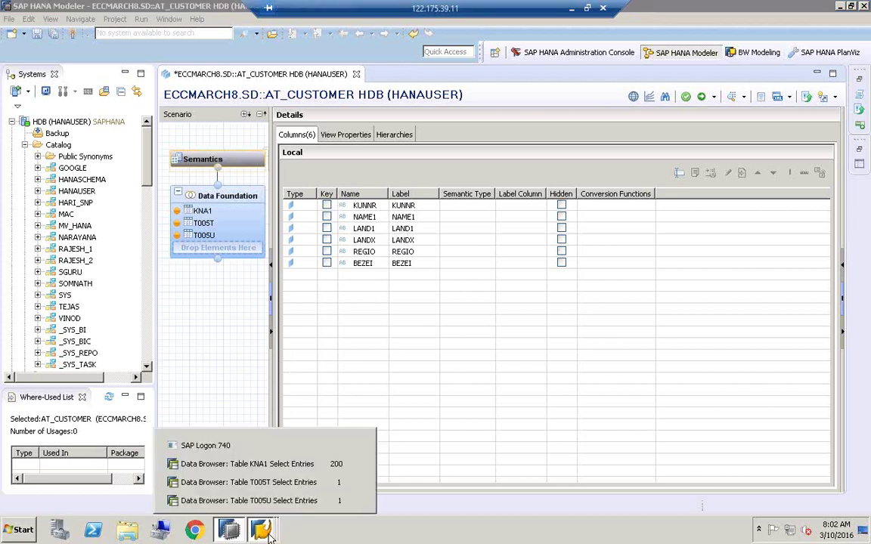
left_click(270, 464)
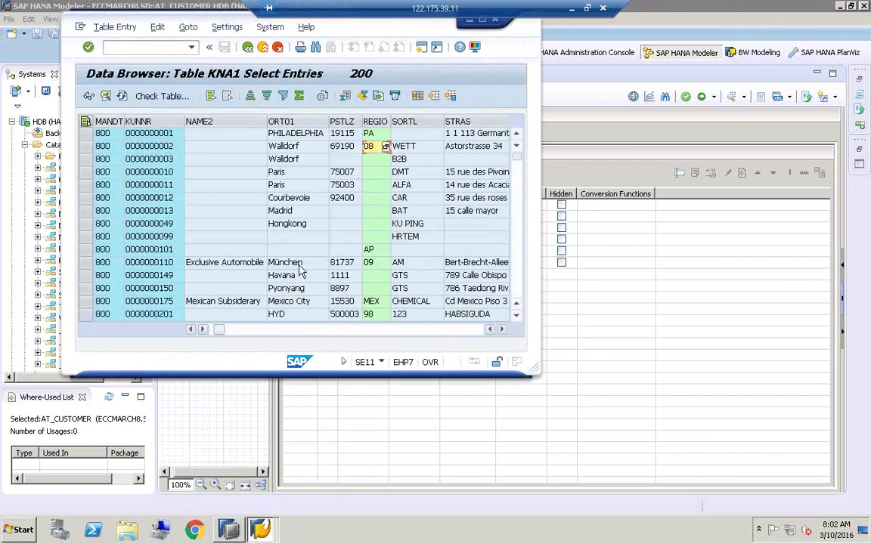
left_click(249, 47)
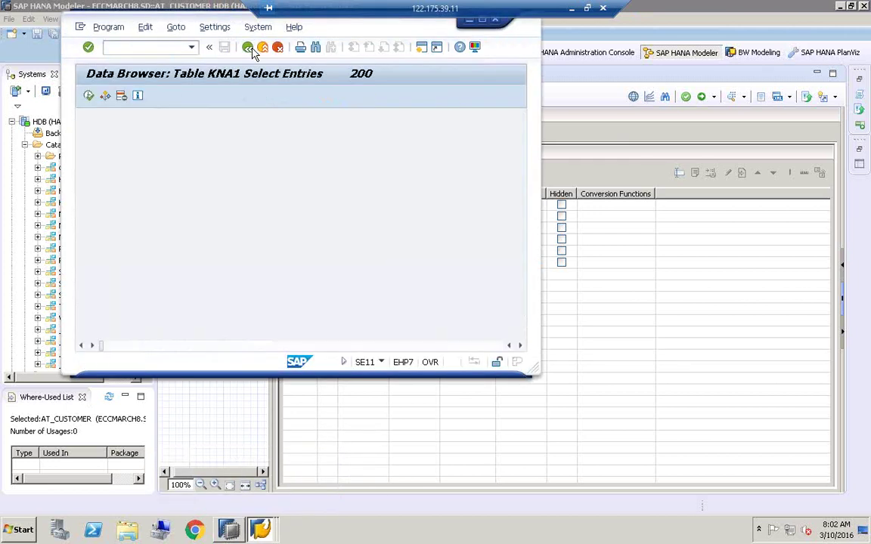
left_click(250, 47)
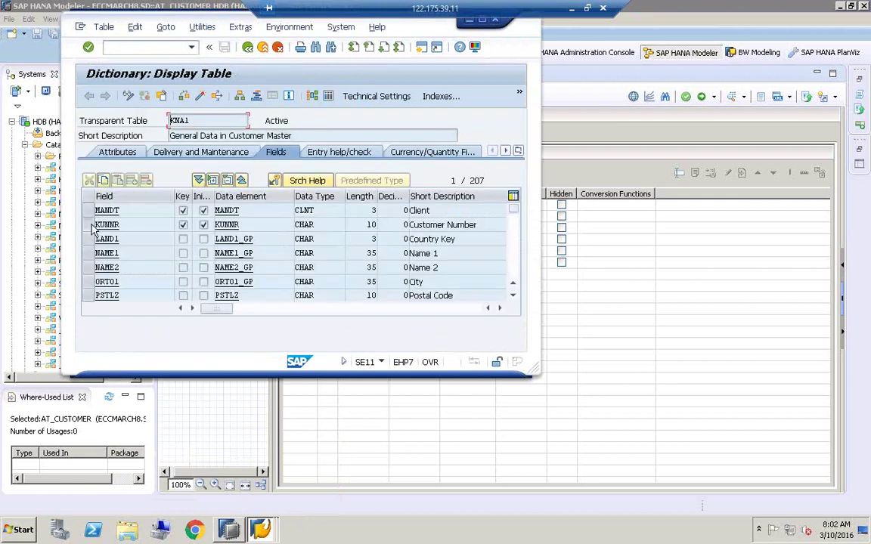
left_click(88, 225)
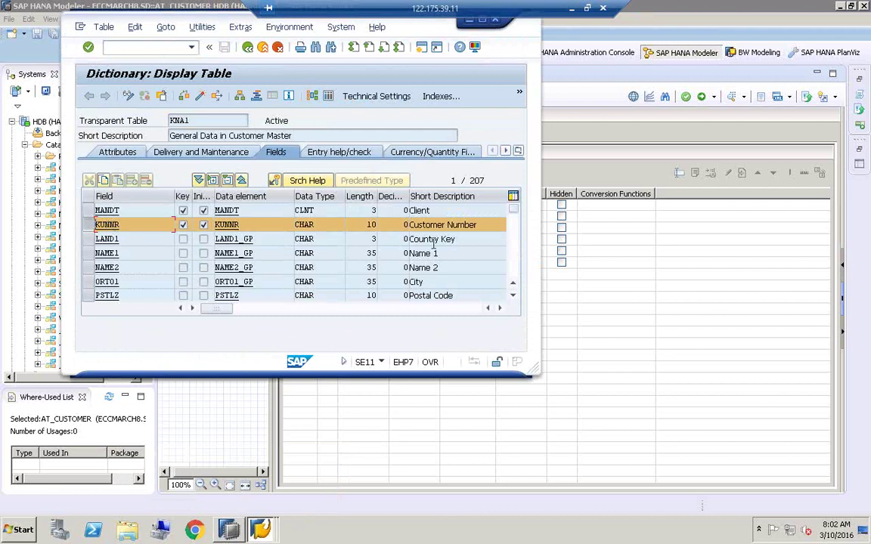
left_click_drag(488, 224, 396, 225)
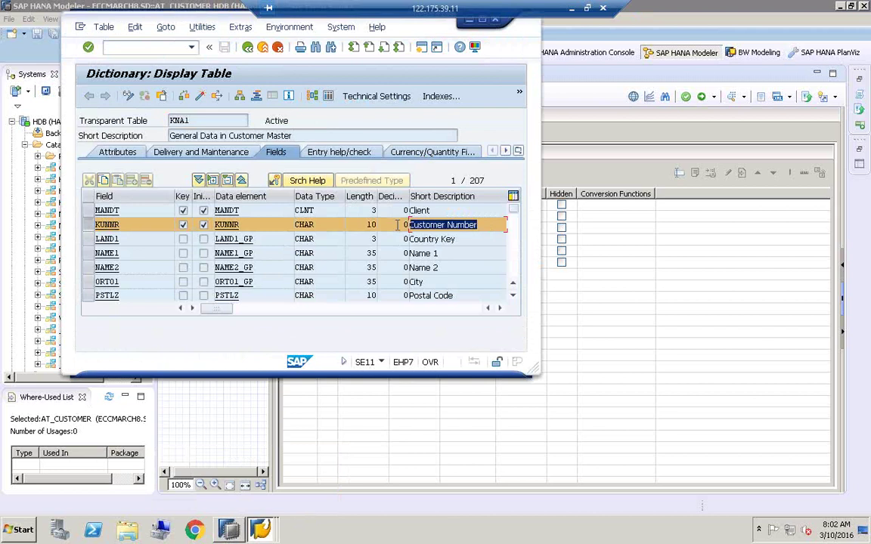
Step: Return to SAP HANA Studio and mark KUNNR as the key column
left_click(631, 156)
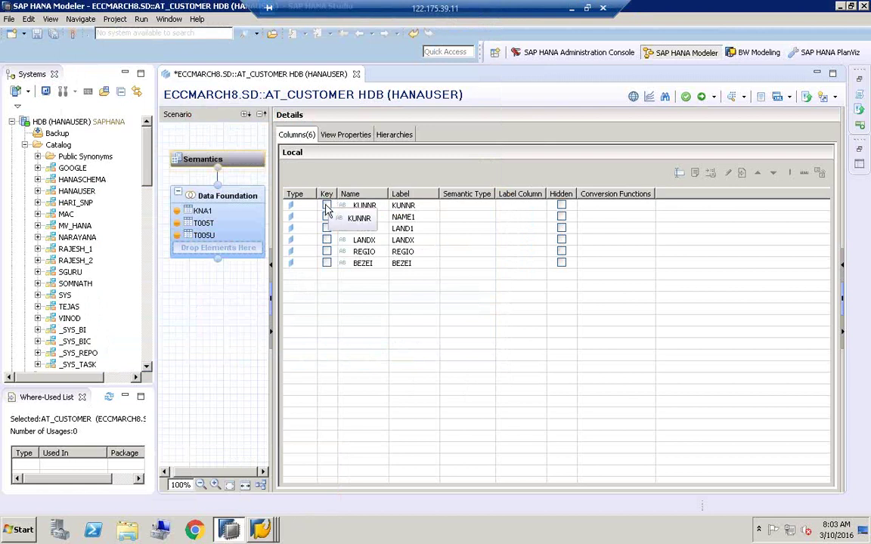
left_click(326, 206)
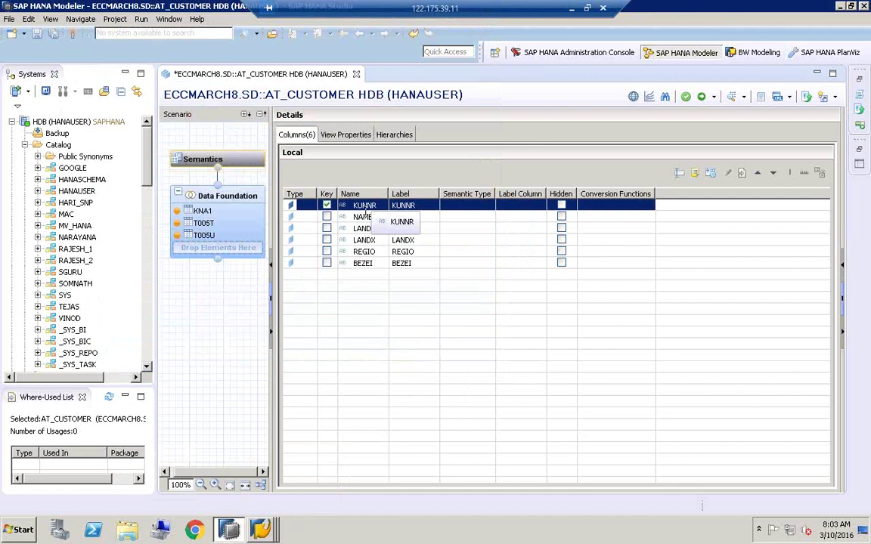
Step: Open a blank Notepad document below the first column rows and write the headings "customer number" and "name"
left_click(19, 529)
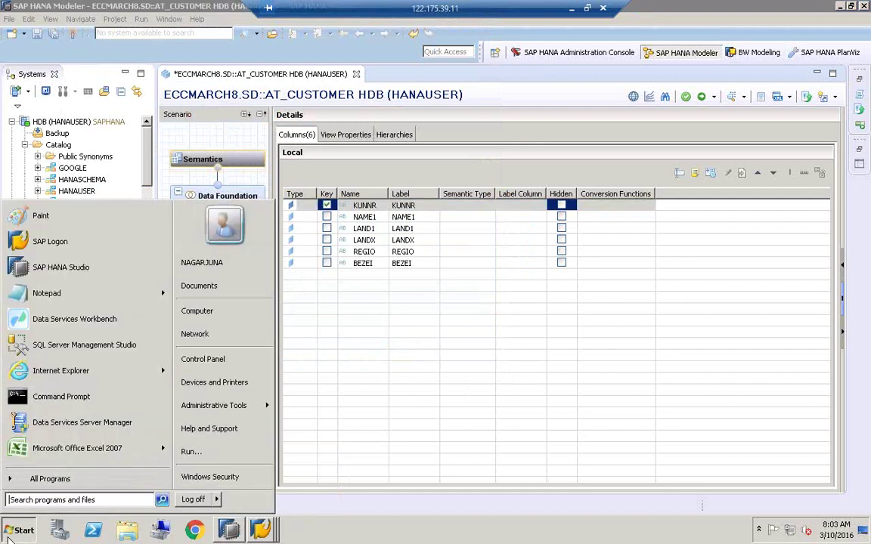
left_click(57, 292)
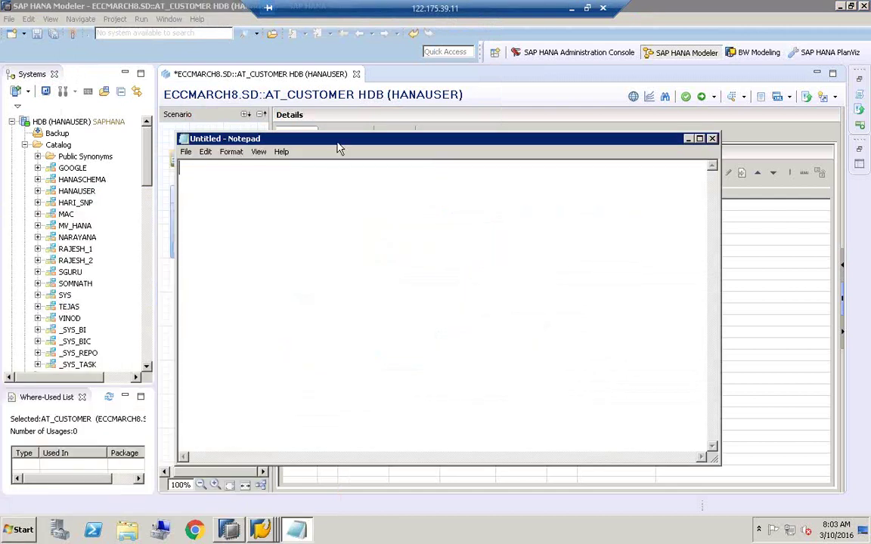
left_click_drag(340, 139, 421, 267)
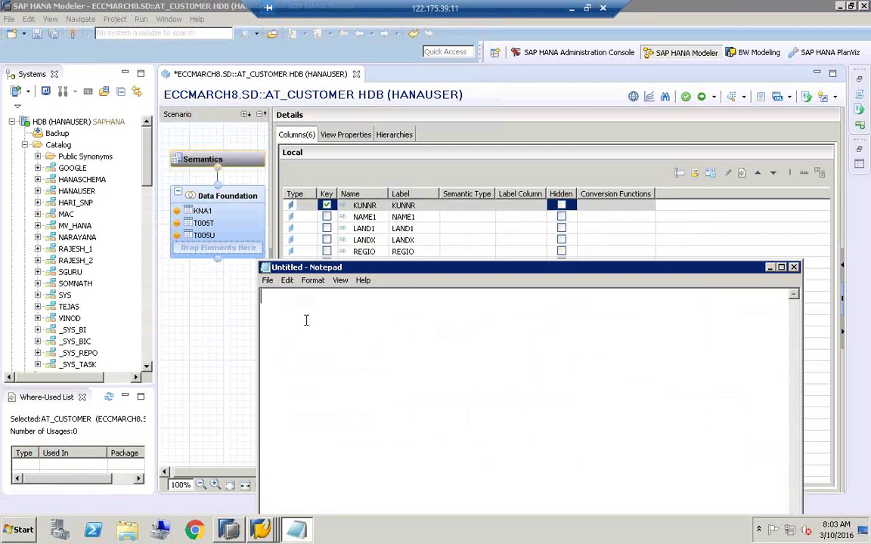
type("cutomer")
key("BackSpace")
key("BackSpace")
key("BackSpace")
key("BackSpace")
key("BackSpace")
key("BackSpace")
key("BackSpace")
type("customer ")
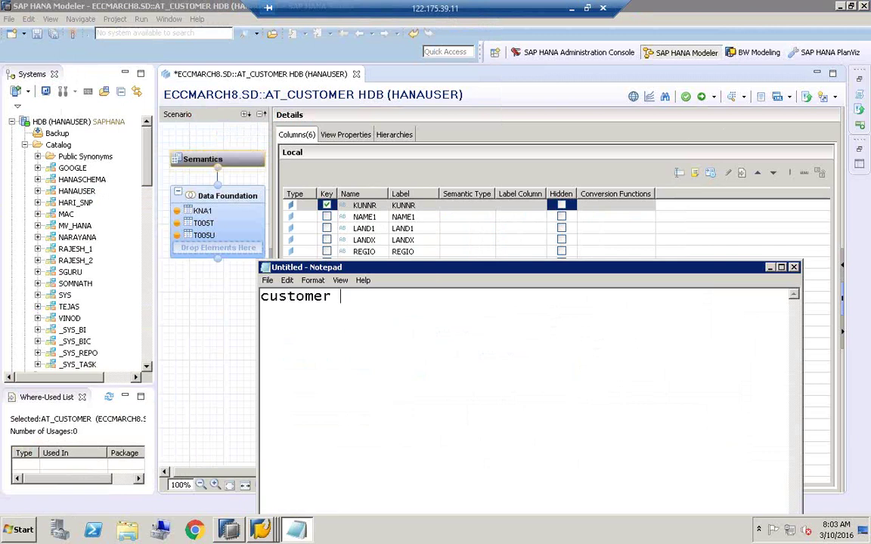
type("number      ")
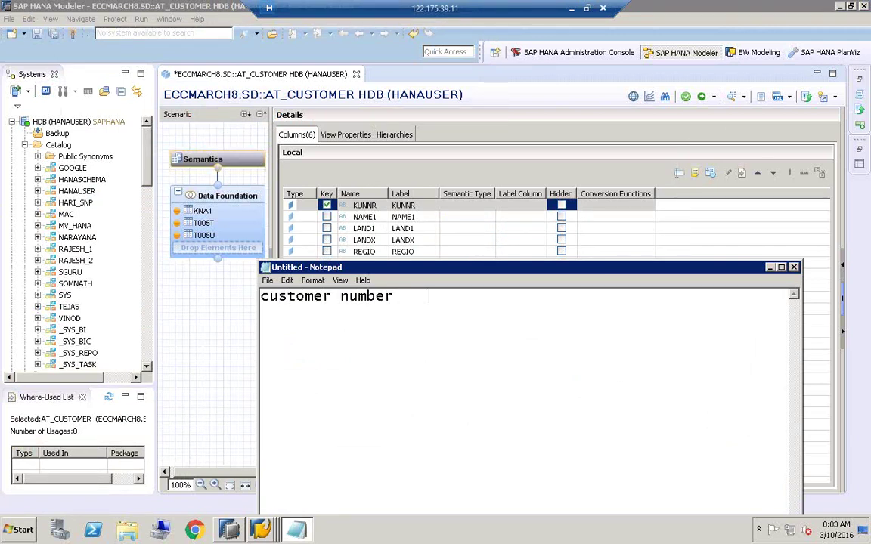
type("name")
Step: Add the field names kunnr and name1 under the headings, with a sample customer number and customer name beneath them
key("Return")
type("kunnr     ")
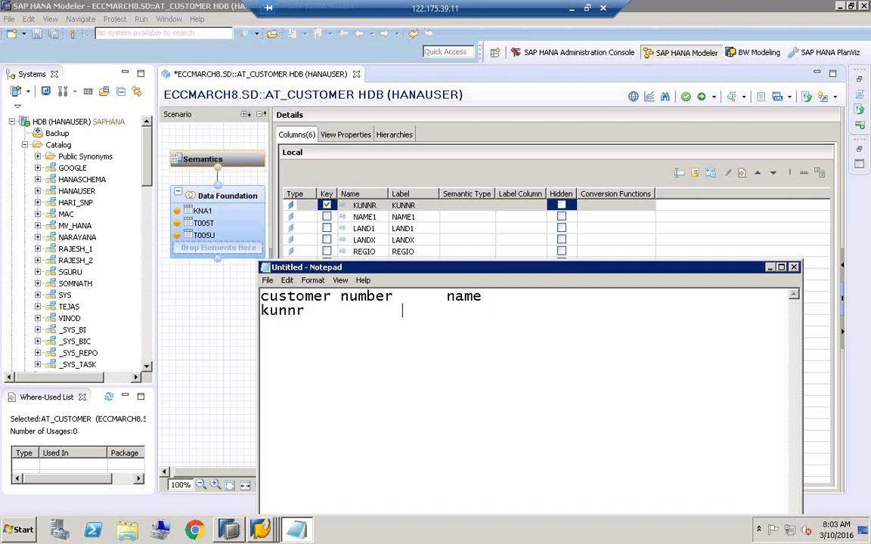
type("           b")
key("BackSpace")
type("name1")
key("Return")
key("Return")
type("001            ")
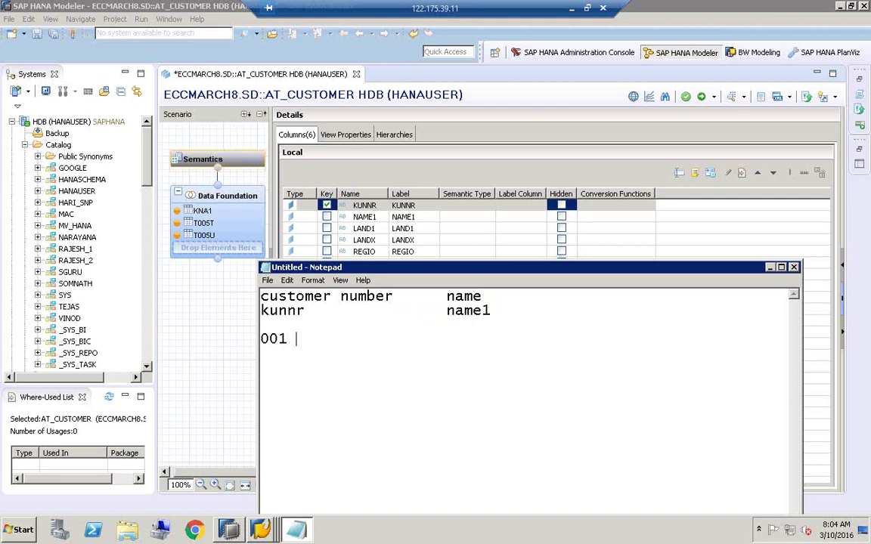
type("       raju")
Step: Compare the sample customer number and name with their field names kunnr and name1 by highlighting each entry
left_click_drag(290, 340, 255, 341)
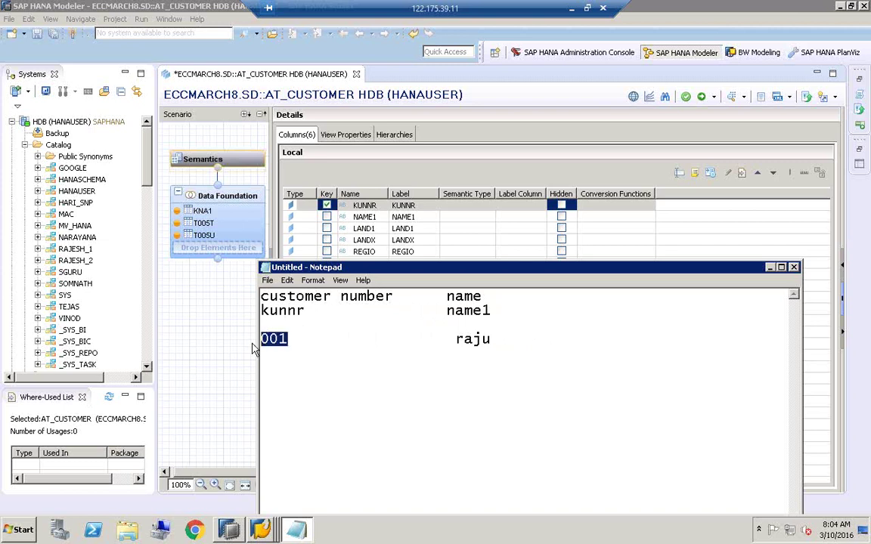
left_click_drag(498, 339, 459, 340)
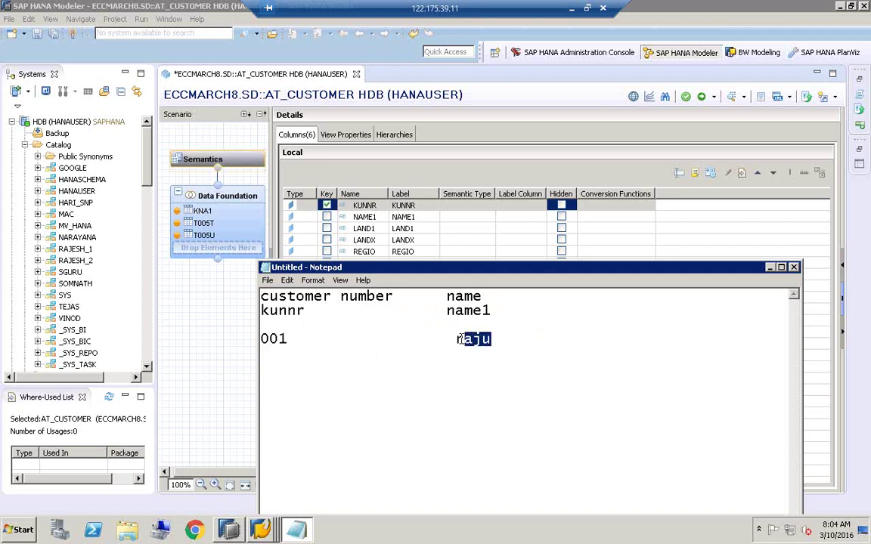
left_click(502, 338)
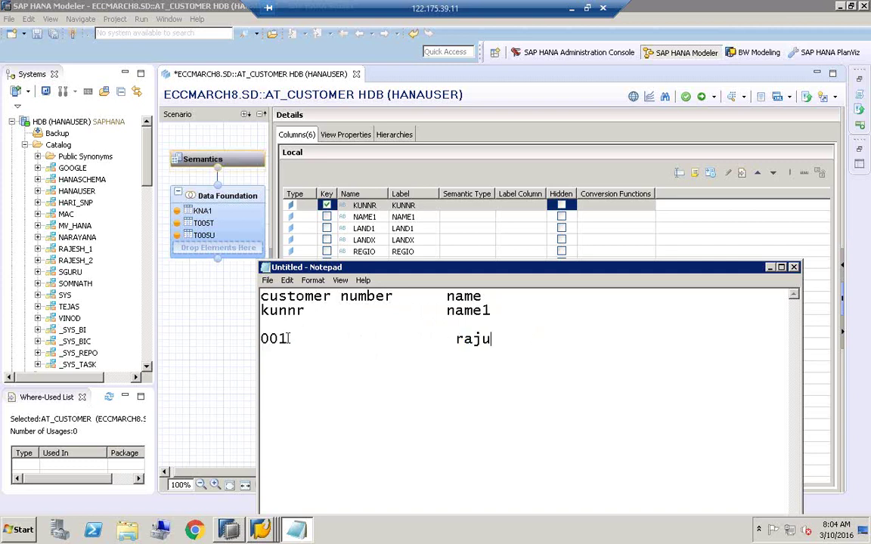
left_click_drag(288, 339, 257, 344)
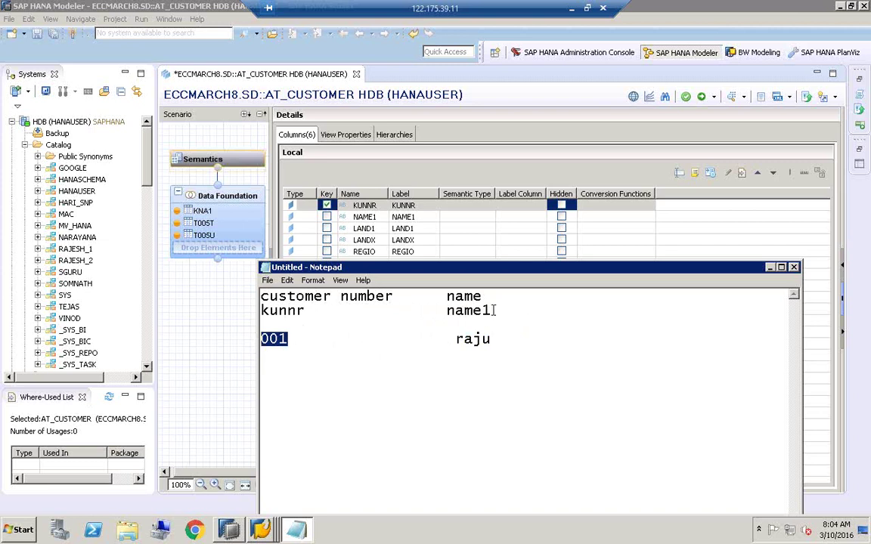
left_click_drag(492, 310, 446, 310)
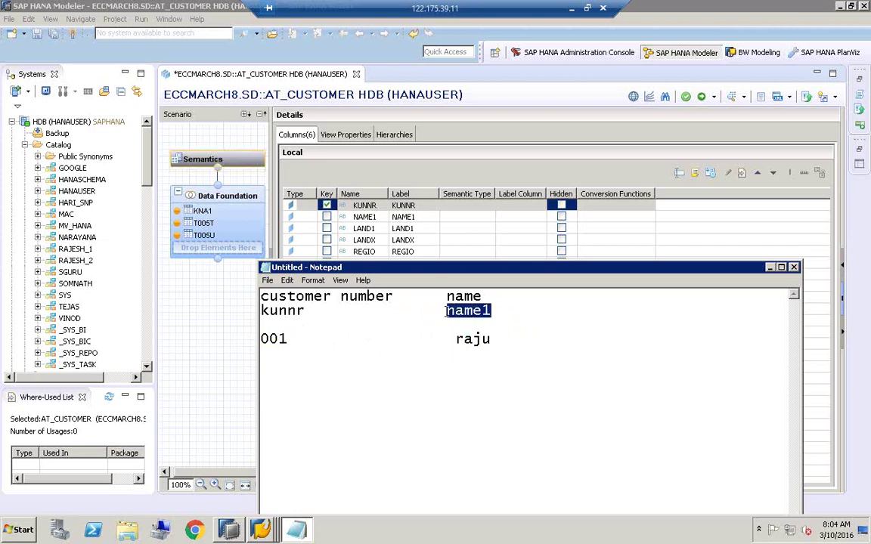
left_click_drag(305, 311, 261, 312)
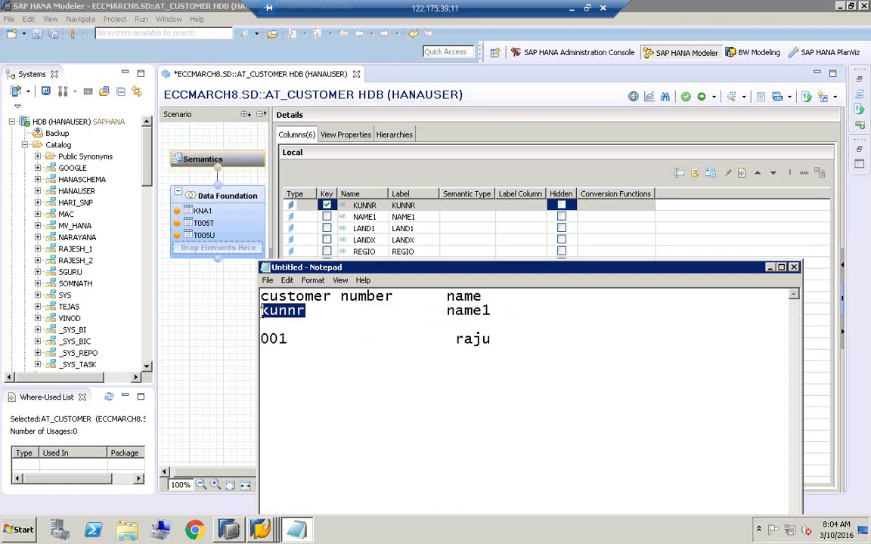
Step: Write a second example with the headings "country id" and "name" and the field names land1 and landx beneath
left_click(503, 338)
key("Return")
key("Return")
key("Return")
key("Return")
key("Return")
type("co")
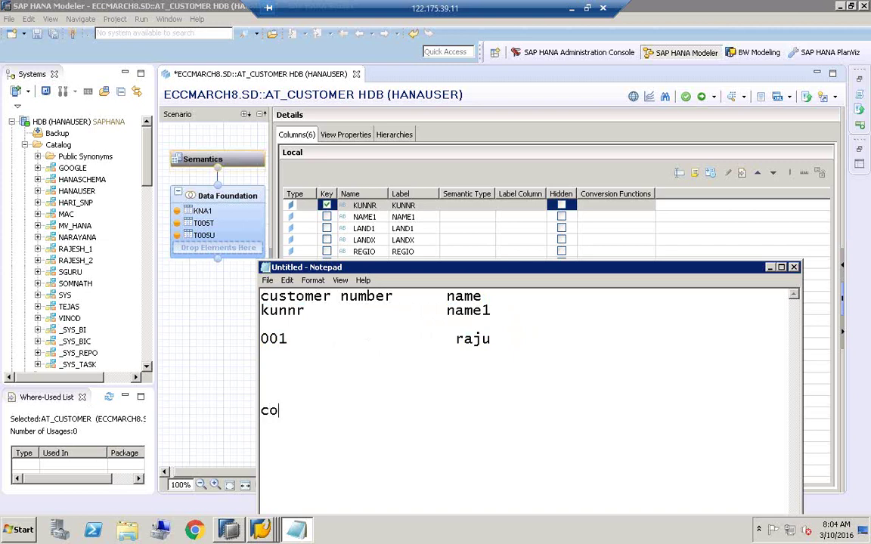
type("untry id         name")
key("Return")
key("Return")
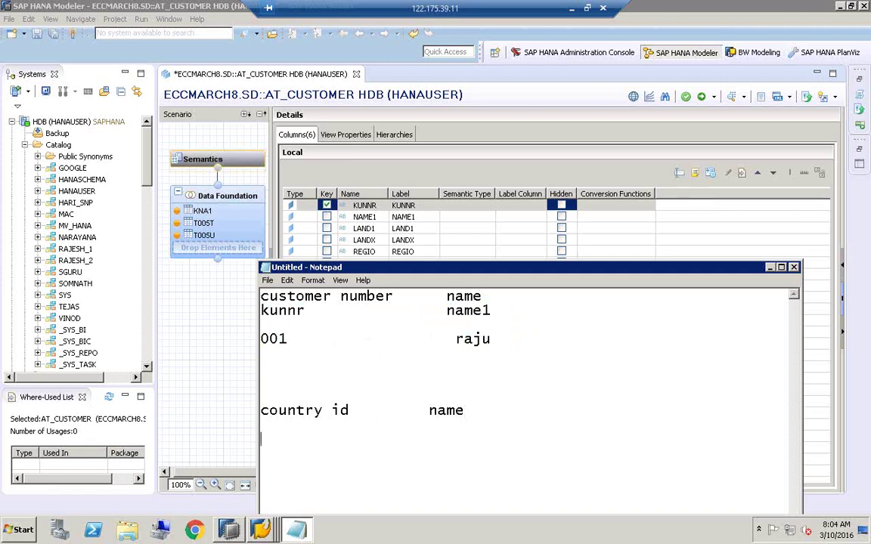
type("land1              landx")
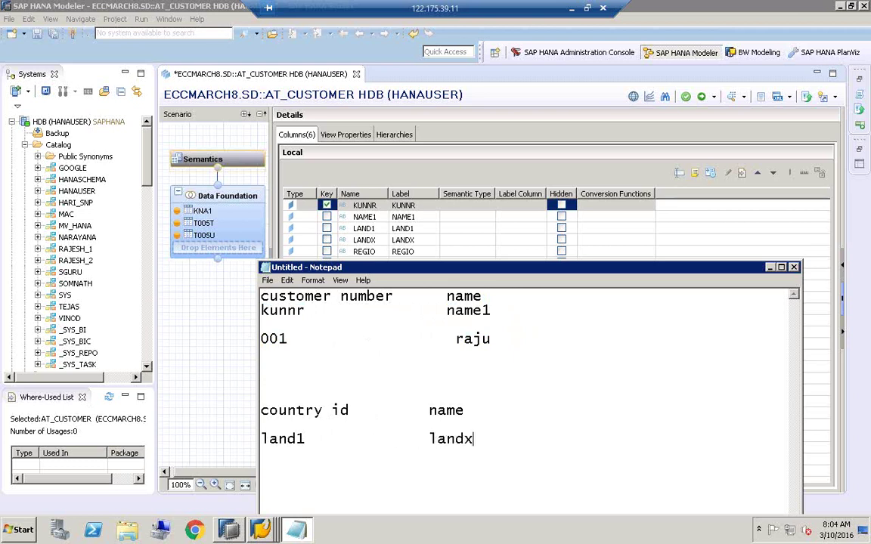
Step: Highlight the landx and land1 field names and add the sample country row "in" and "india" below them
left_click_drag(473, 439, 424, 438)
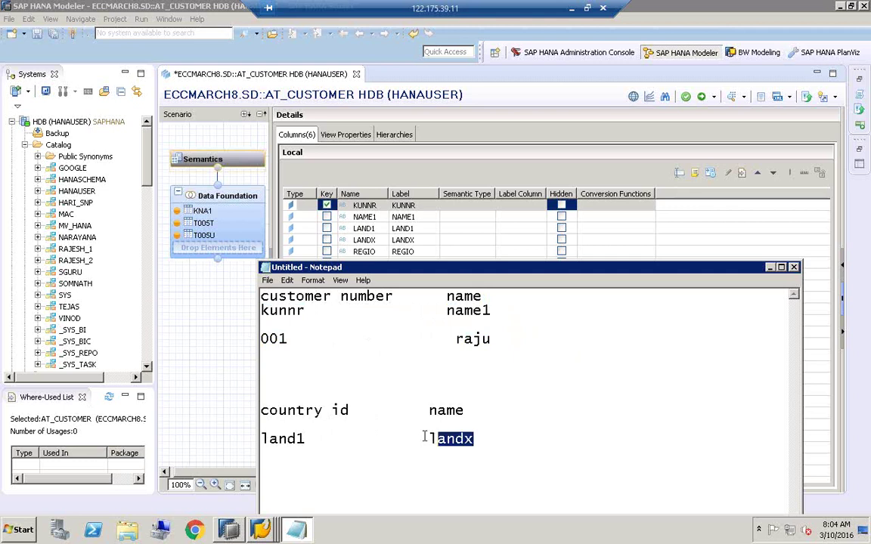
left_click_drag(306, 439, 260, 439)
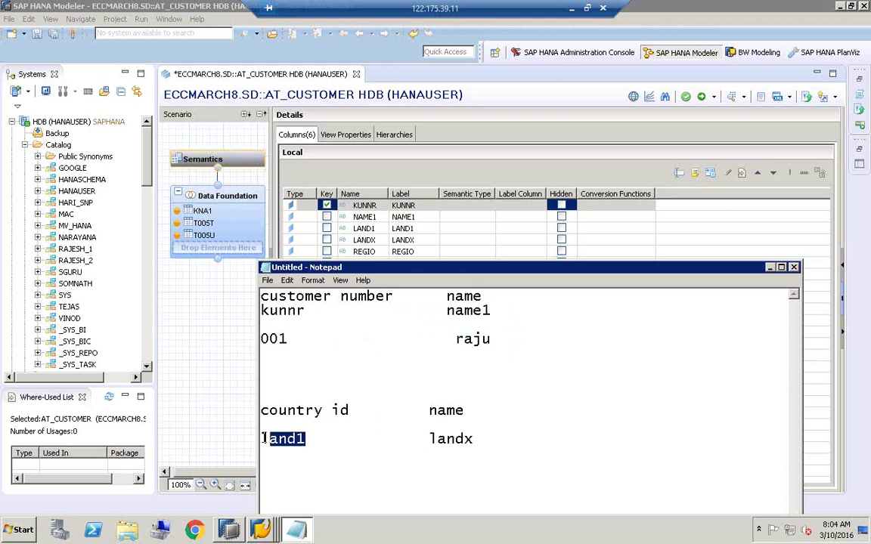
left_click(494, 442)
key("Return")
type("in        ")
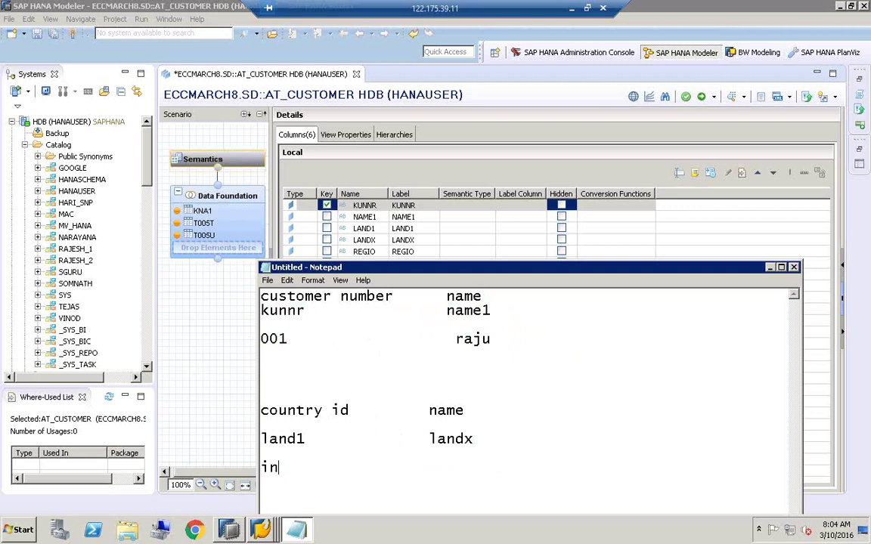
type("          india")
Step: Return to SAP HANA Studio, set NAME1 as the label column of KUNNR, and hide the NAME1 column
left_click(404, 205)
left_click(363, 205)
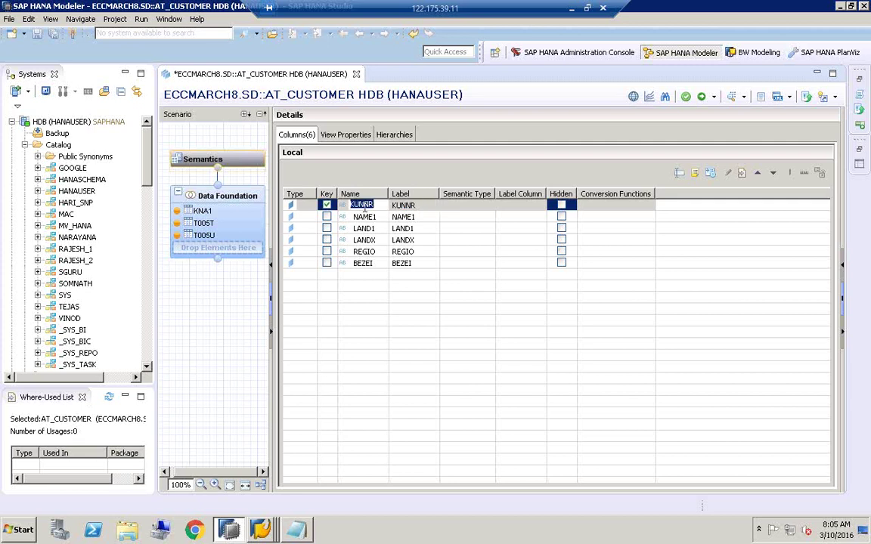
left_click(522, 205)
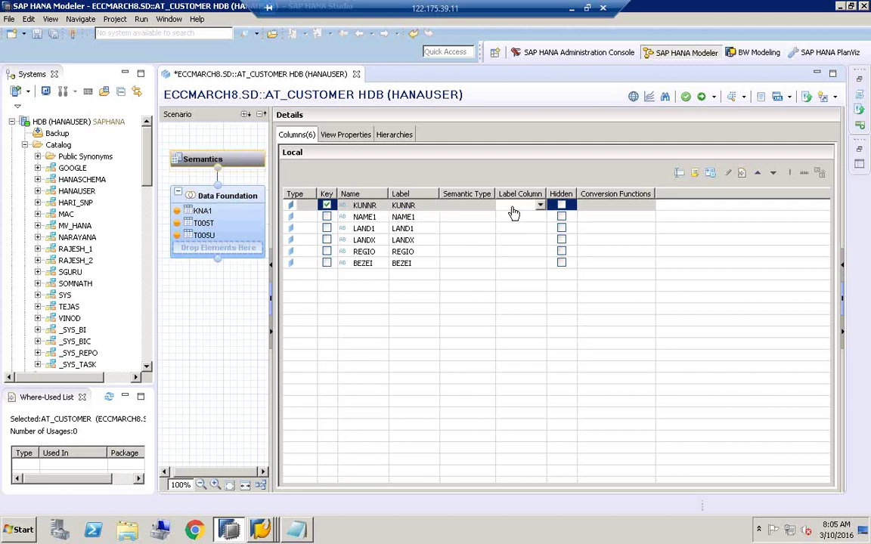
left_click(539, 205)
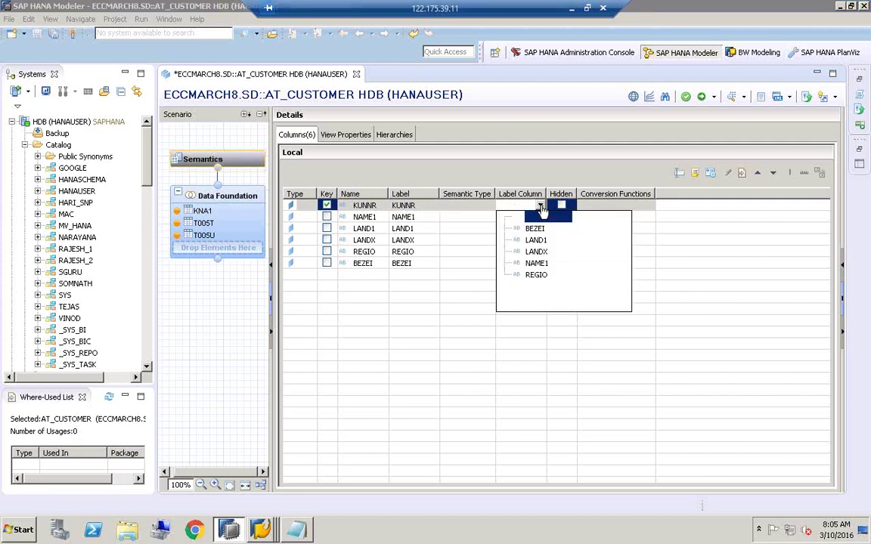
left_click(538, 263)
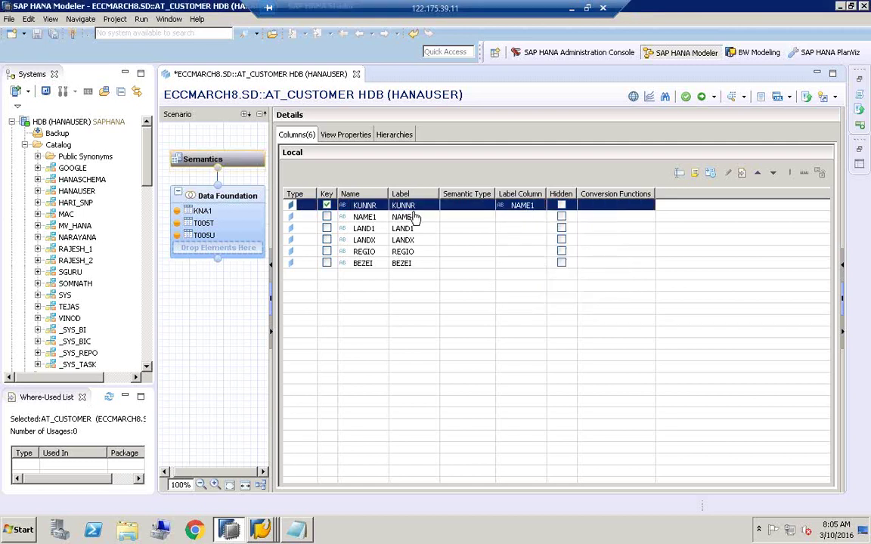
left_click(560, 218)
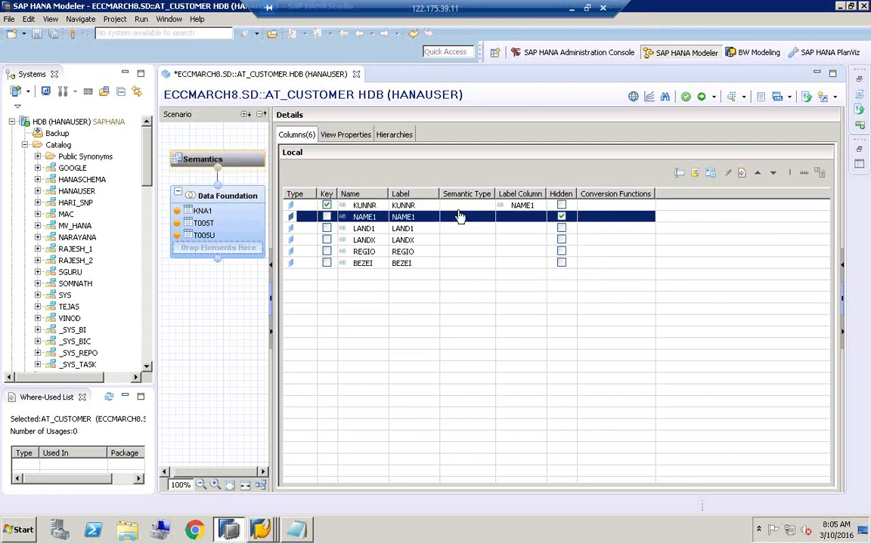
left_click(519, 209)
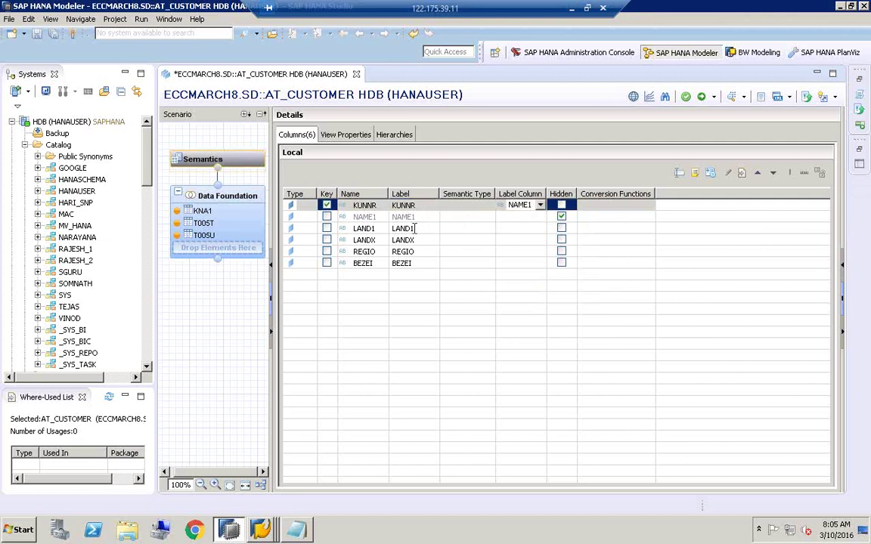
Step: Set LANDX as the label column of LAND1
left_click(412, 227)
left_click(505, 230)
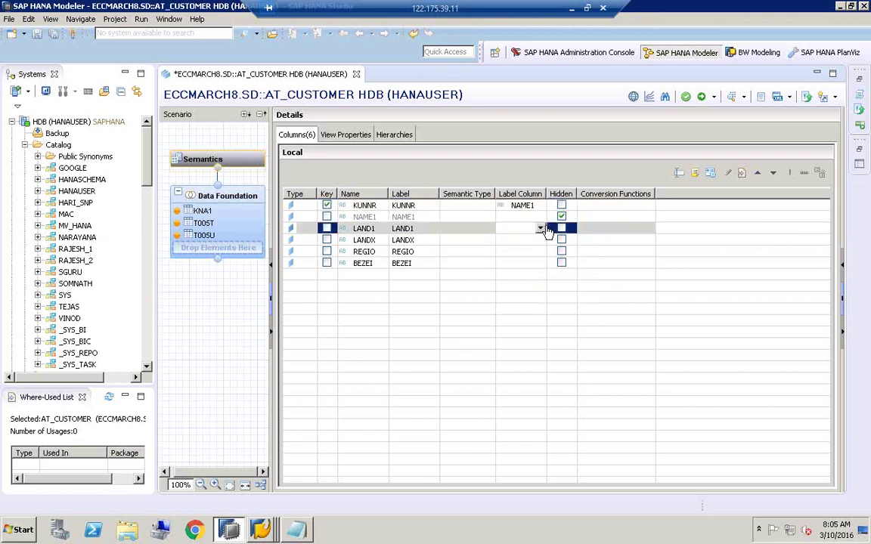
left_click(541, 228)
left_click(535, 283)
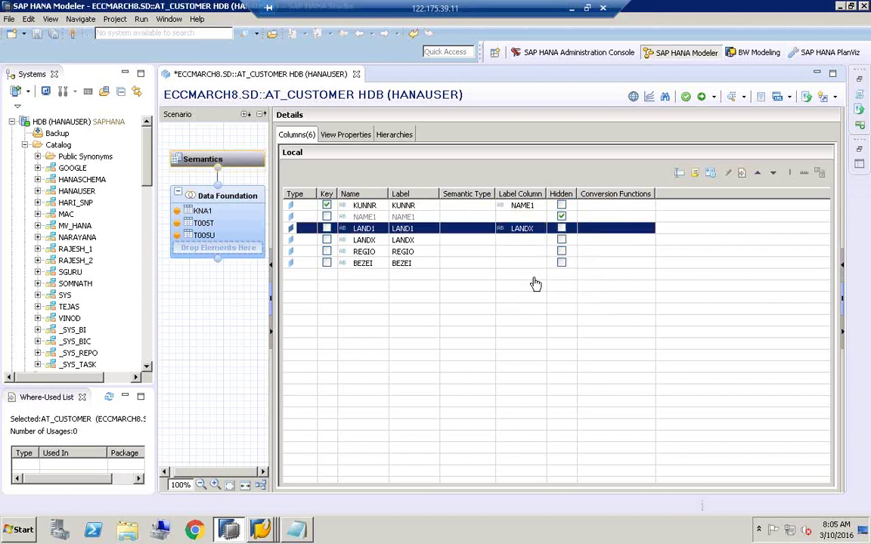
left_click(519, 231)
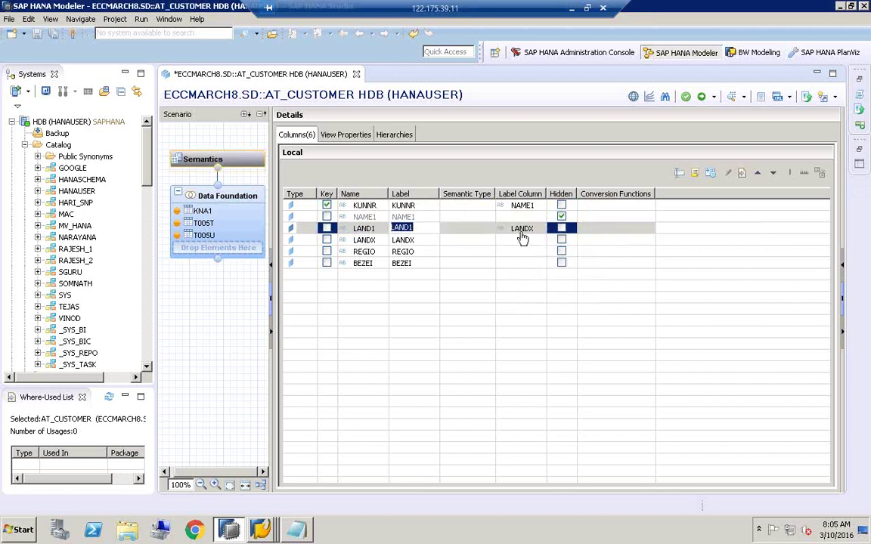
Step: Set BEZEI as the label column of REGIO, and hide the BEZEI column
left_click(408, 251)
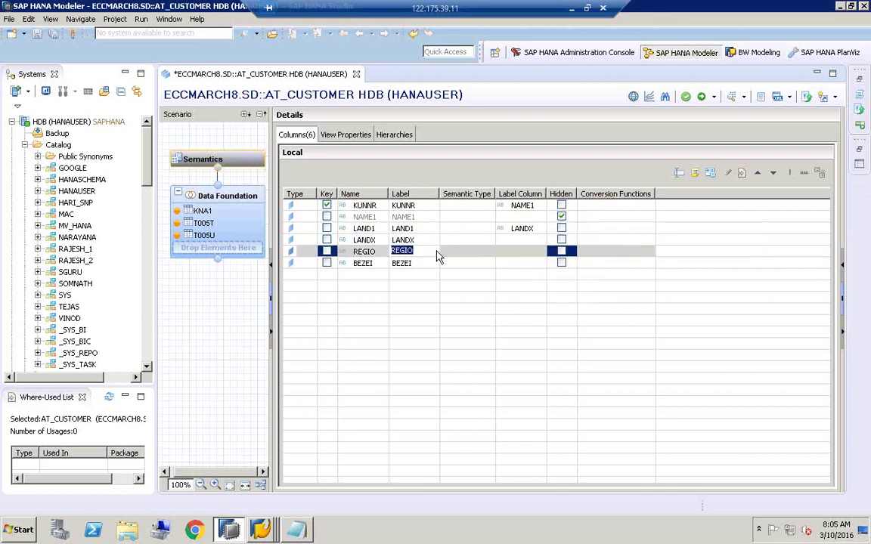
left_click(533, 254)
left_click(540, 251)
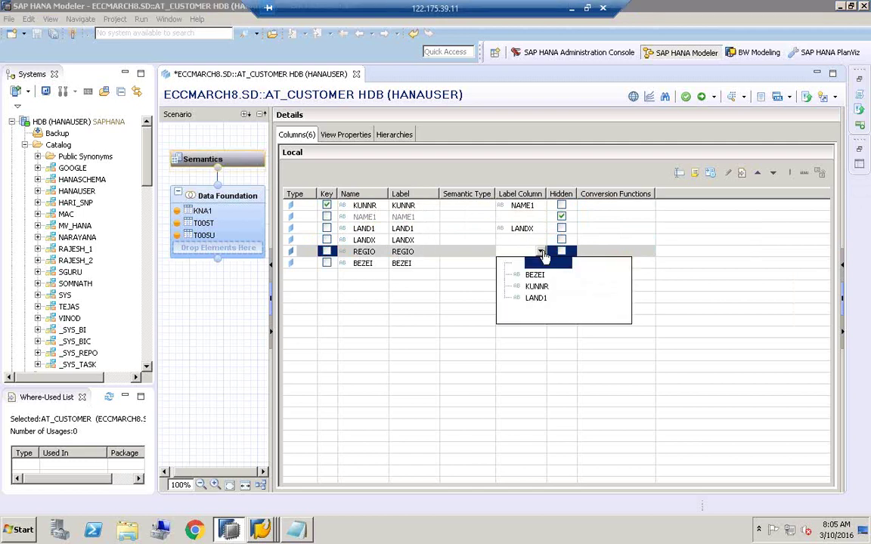
left_click(534, 274)
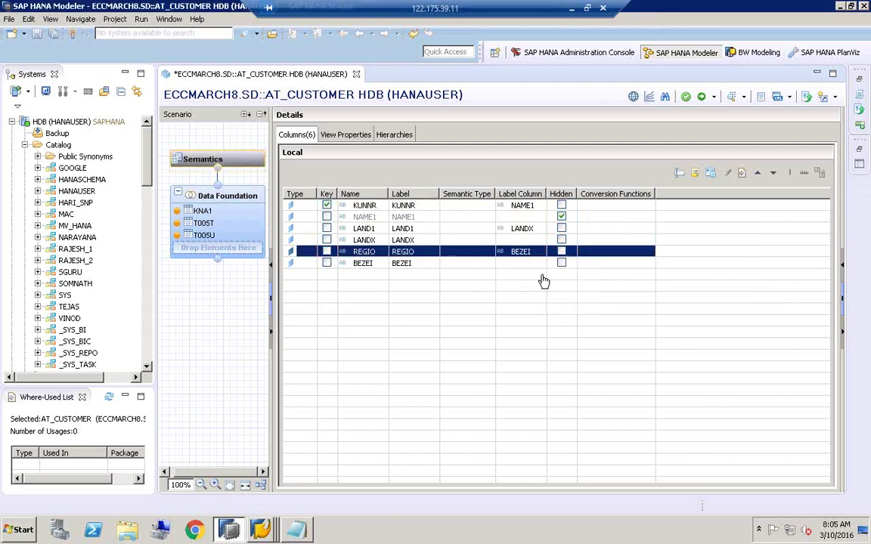
left_click(560, 263)
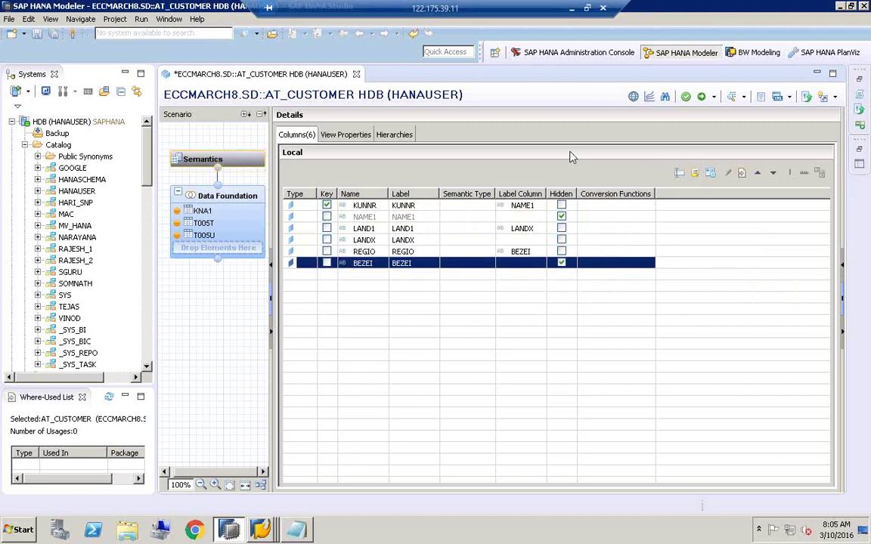
Step: Review the label column assignments of KUNNR, LAND1 and REGIO
left_click(402, 207)
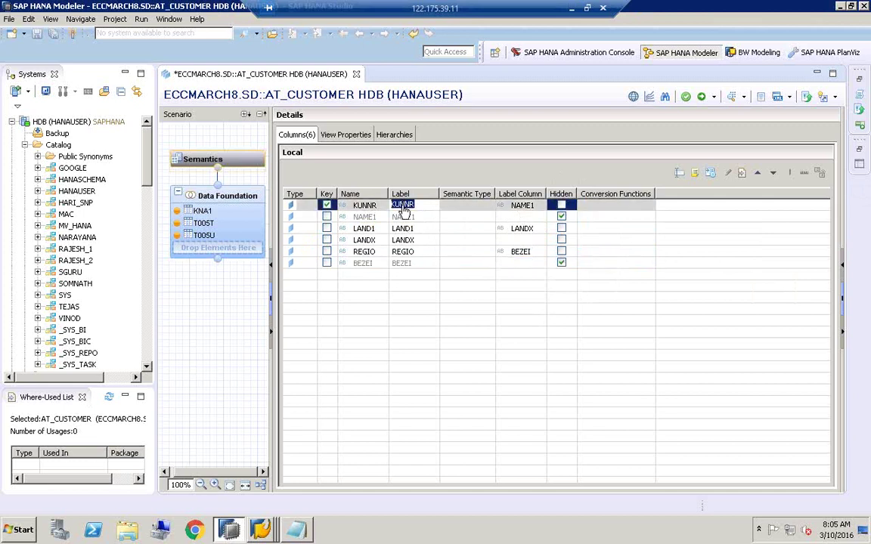
left_click(521, 207)
left_click(404, 228)
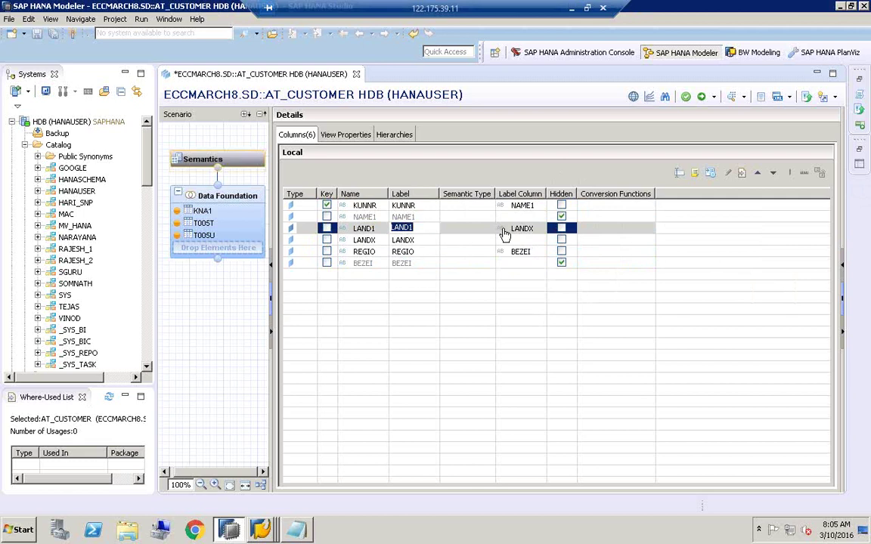
left_click(423, 251)
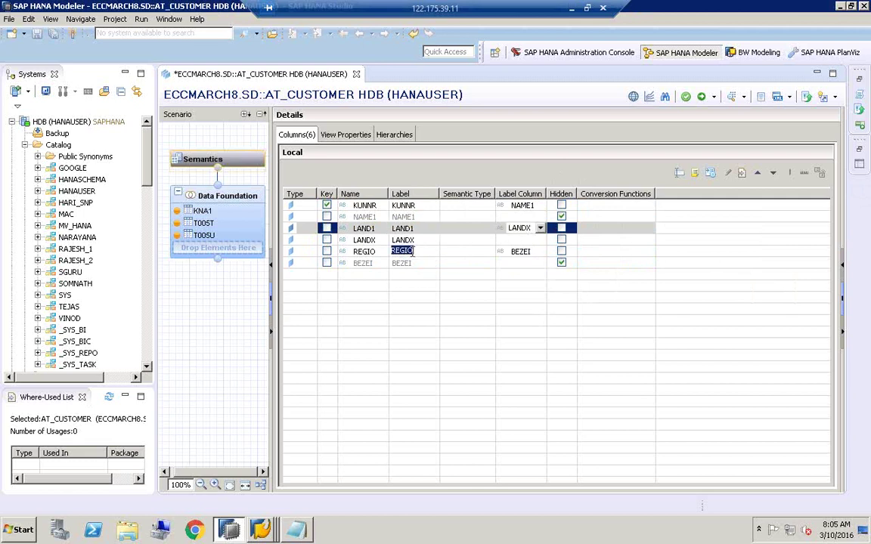
left_click(515, 251)
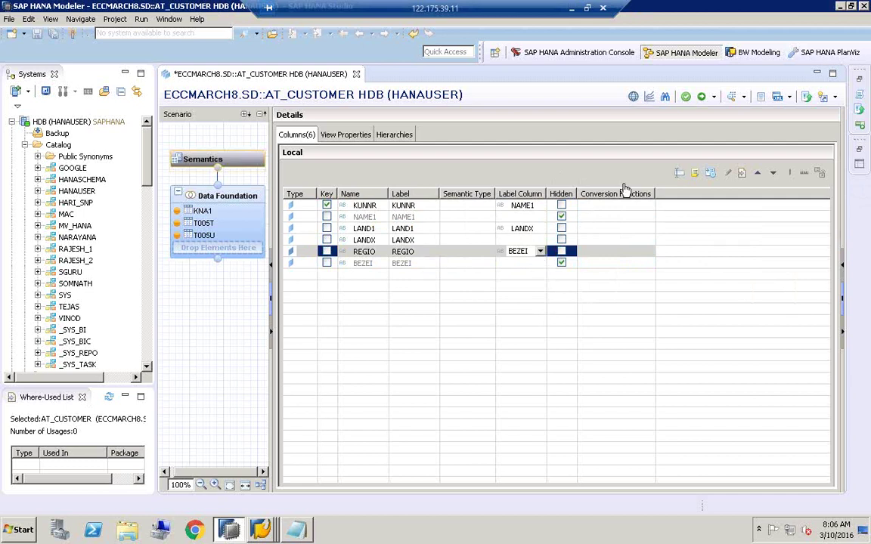
Step: Save and validate the AT_CUSTOMER view, then activate it and check its activation entry in the job log
left_click(687, 97)
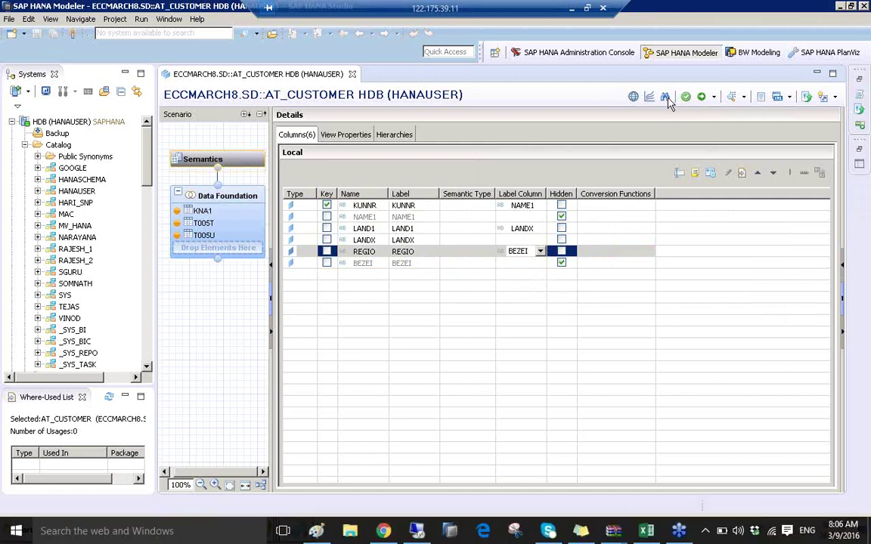
left_click(860, 83)
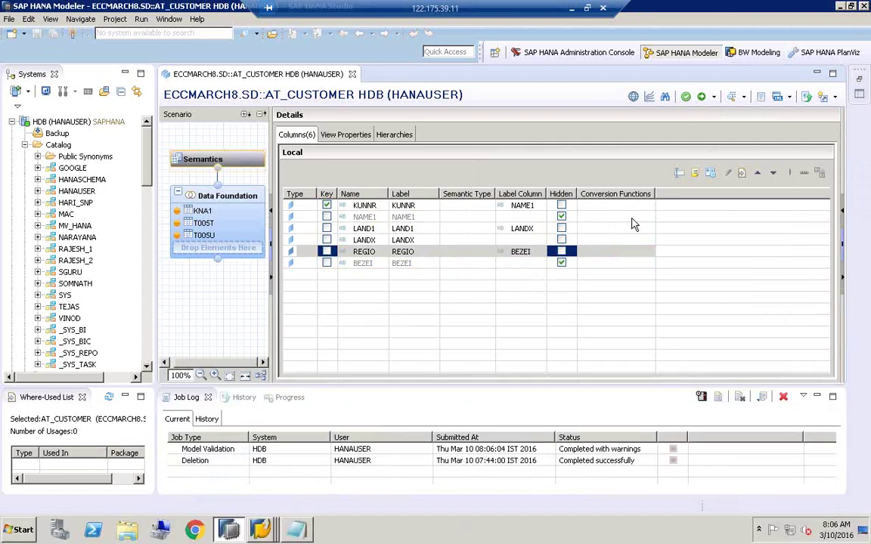
left_click(700, 98)
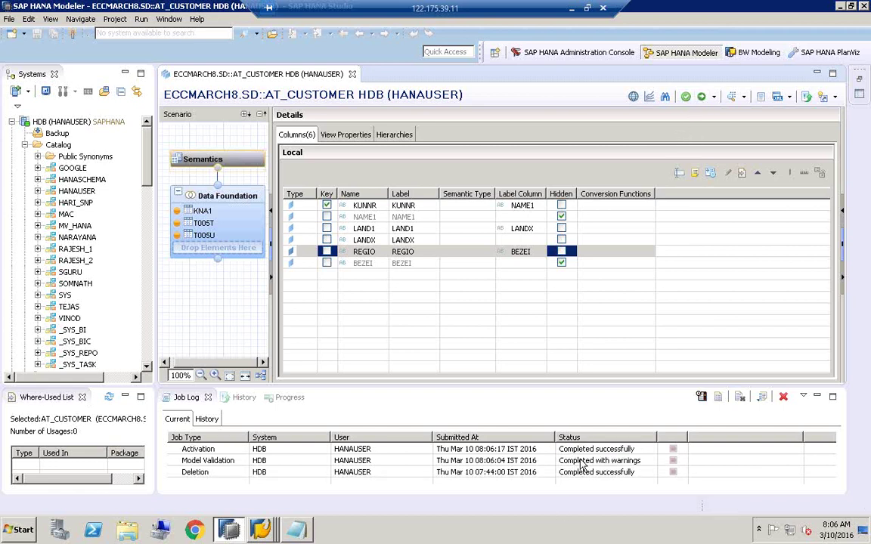
left_click(522, 449)
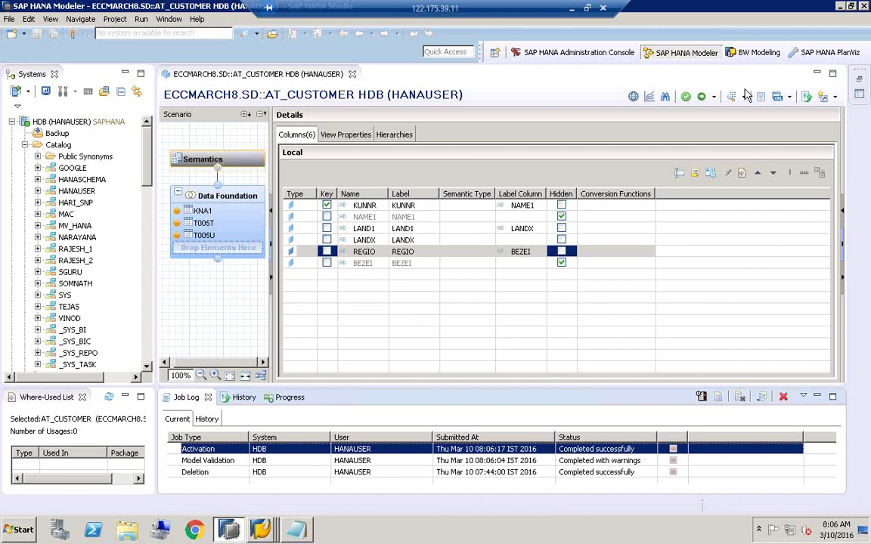
Step: Collapse the Catalog, widen the system tree, and expand Content down to the attribute views of package ECCMARCH8, subpackage SD
left_click(25, 146)
left_click(60, 168)
left_click(65, 214)
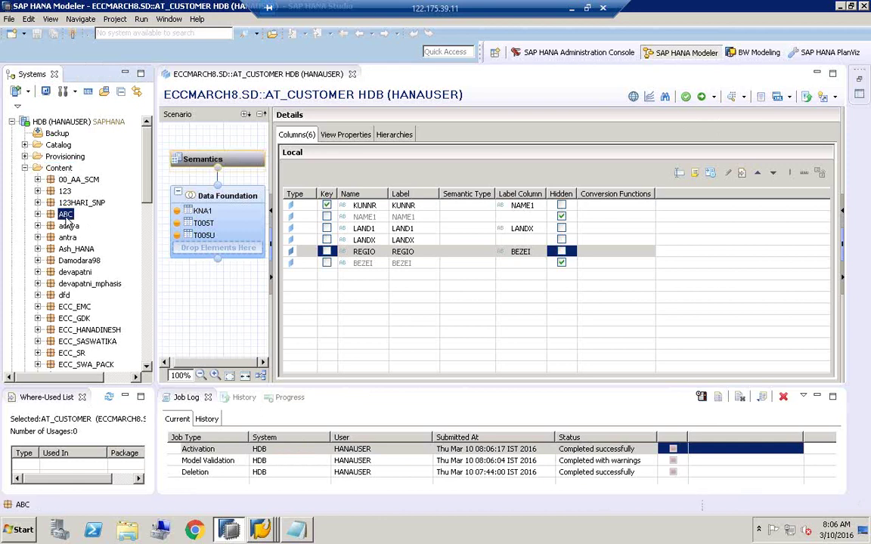
left_click(74, 306)
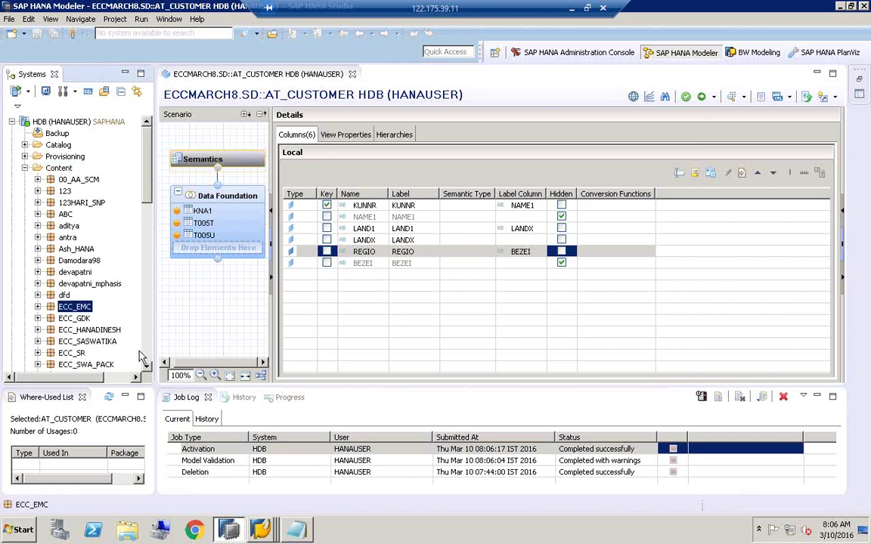
scroll(128, 265, "down", 4)
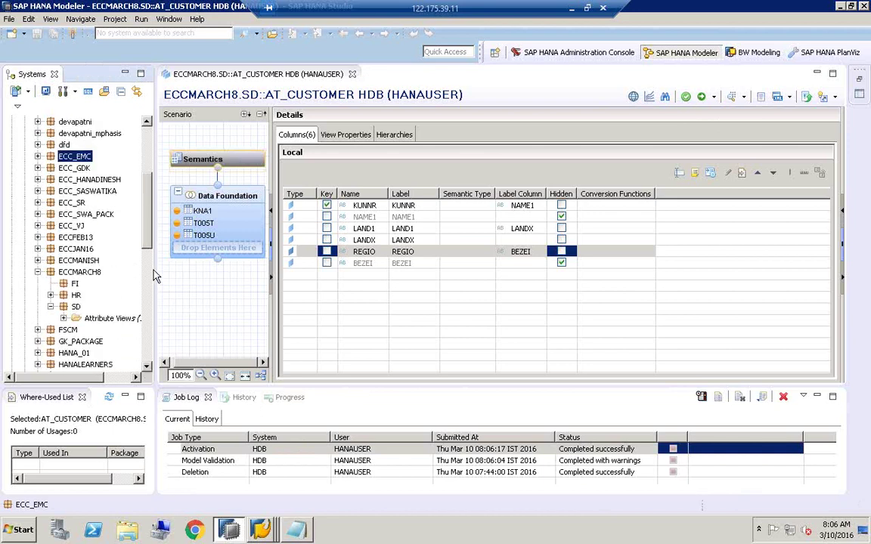
left_click_drag(154, 276, 202, 276)
left_click(79, 255)
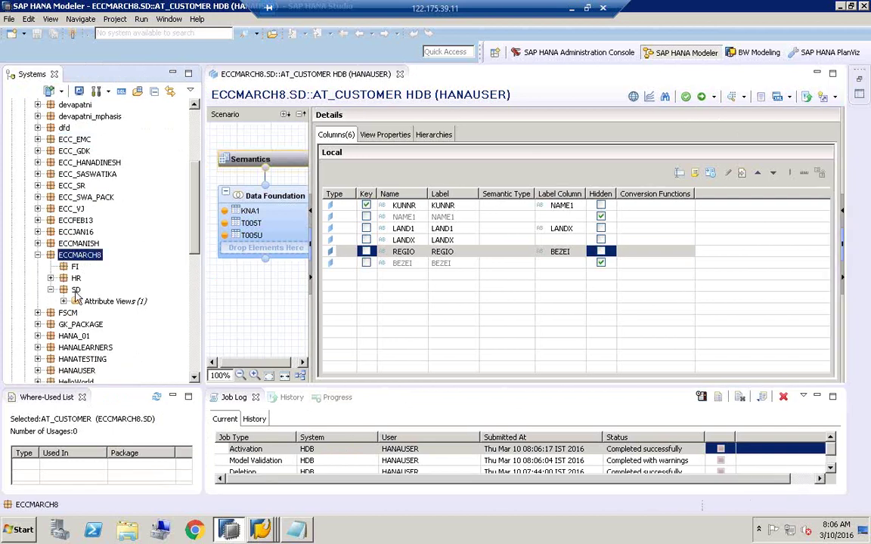
left_click(76, 290)
double_click(95, 301)
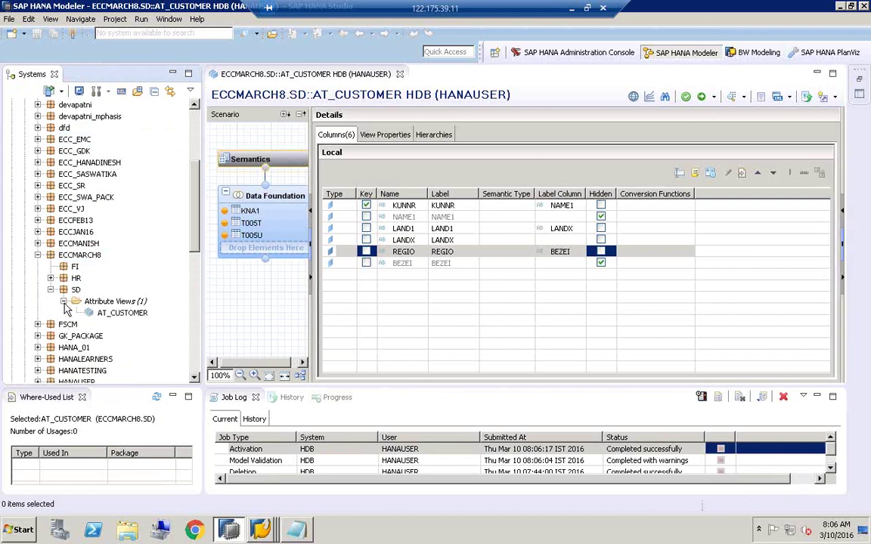
Step: Open the data preview of the AT_CUSTOMER attribute view and display its raw data
left_click(105, 316)
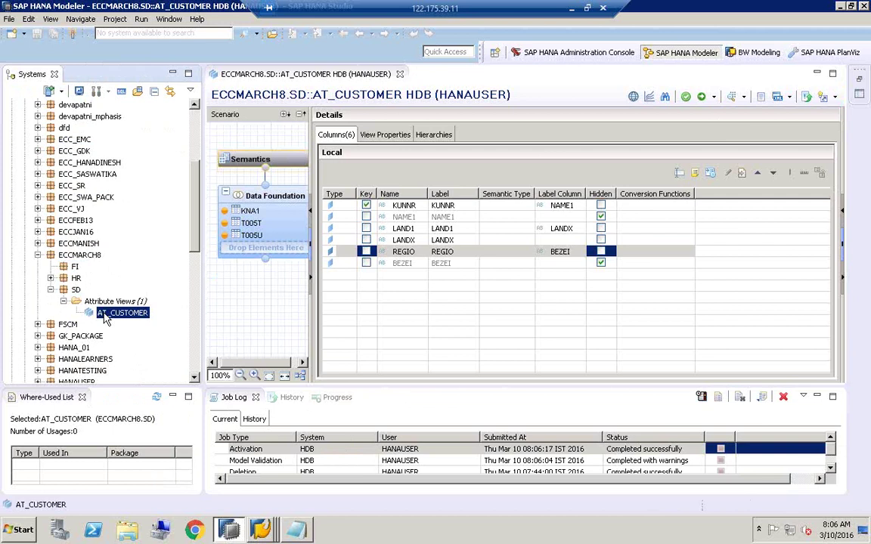
right_click(106, 318)
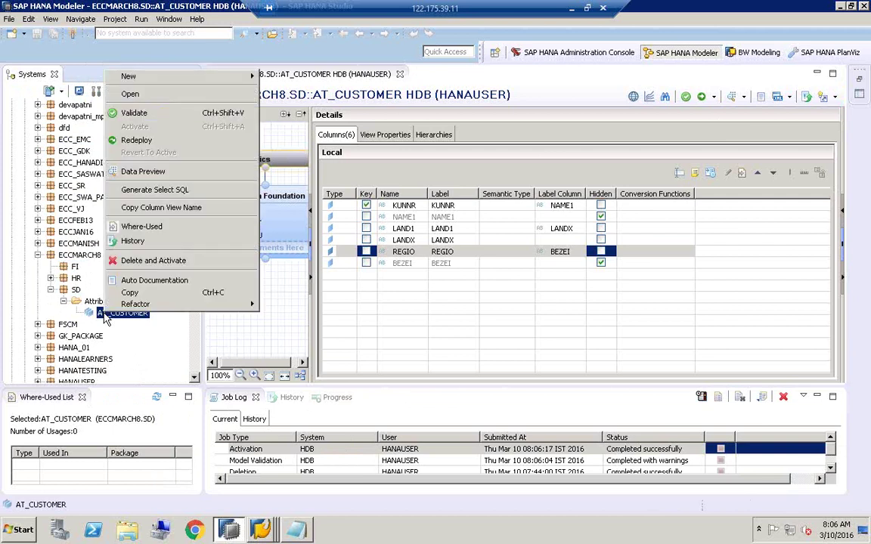
left_click(128, 175)
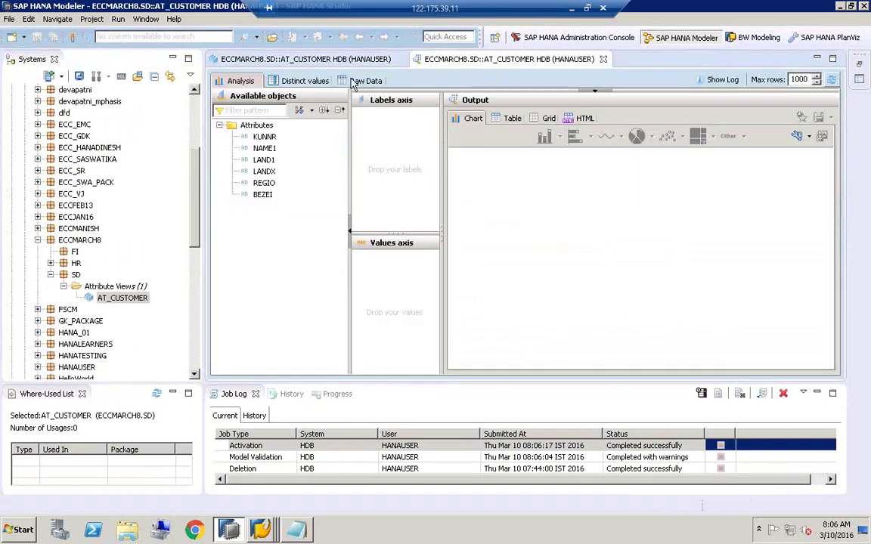
left_click(363, 83)
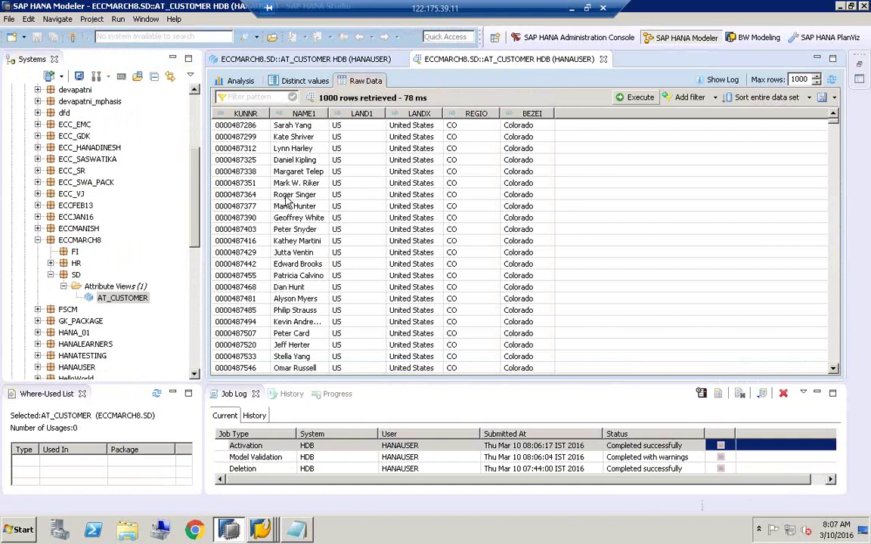
Step: Switch to the SAP GUI dictionary display of table KNA1 and list its contents with no selection criteria
left_click(261, 531)
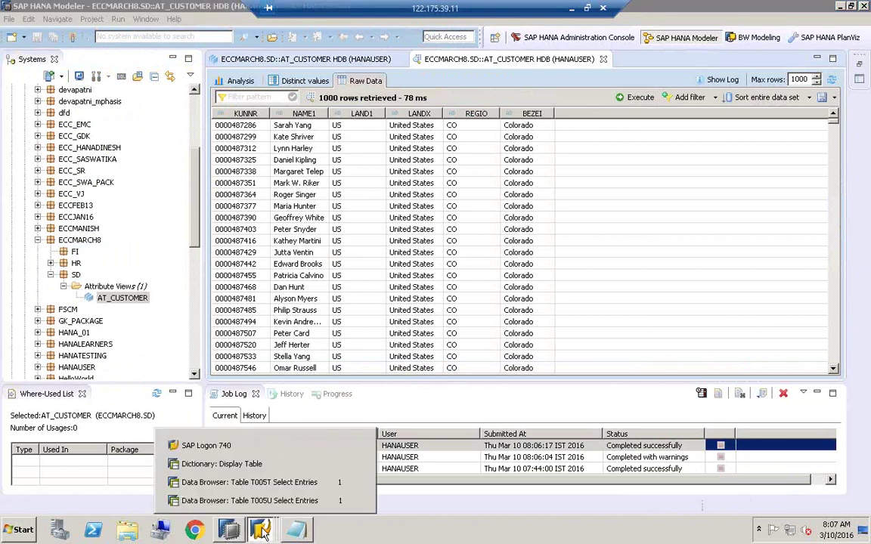
left_click(252, 466)
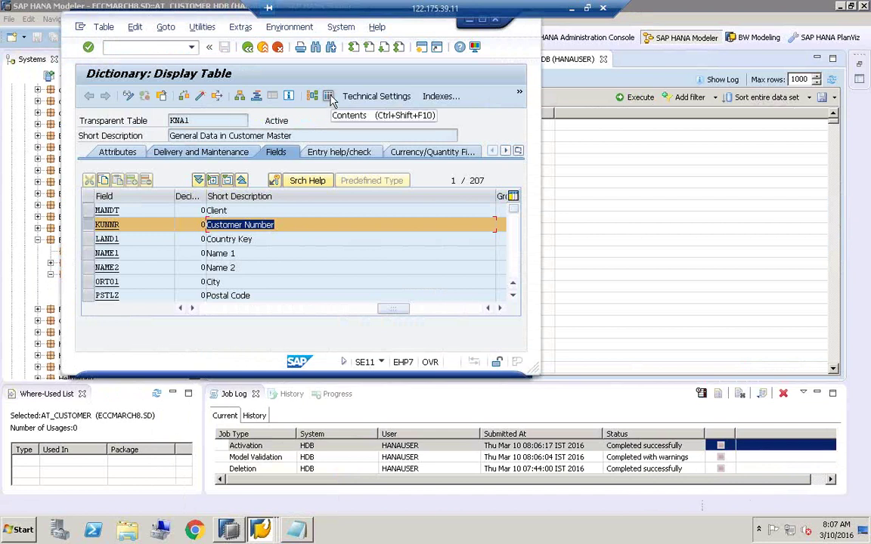
left_click(329, 99)
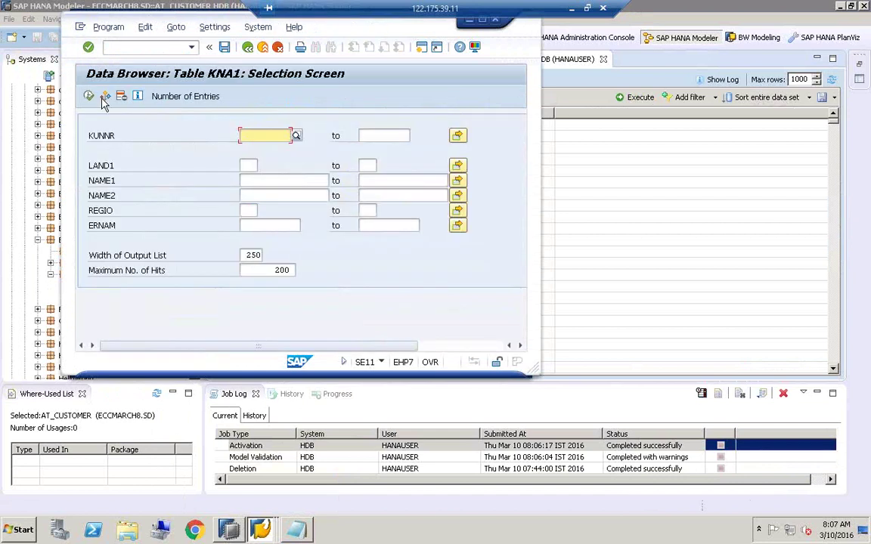
left_click(90, 100)
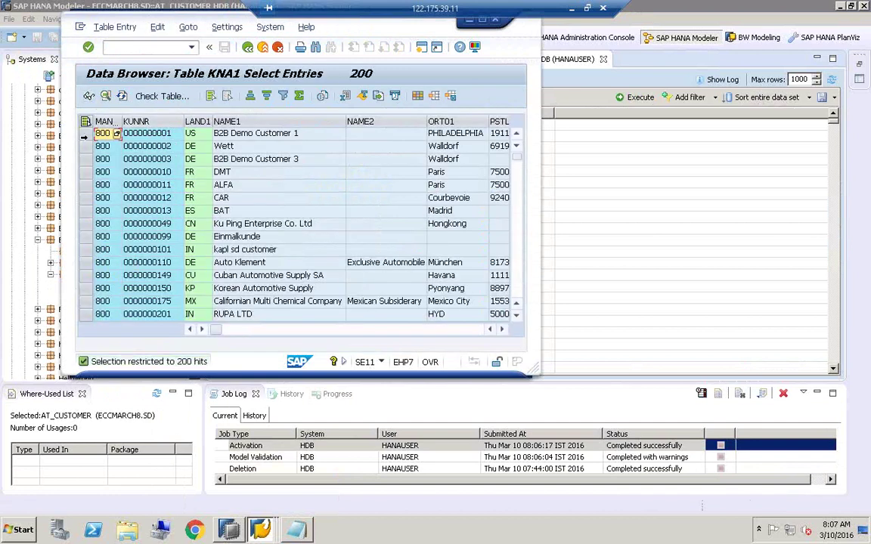
Step: Examine the second KNA1 record's customer number, country, name and region, then return to the raw data preview in SAP HANA Studio
left_click(155, 146)
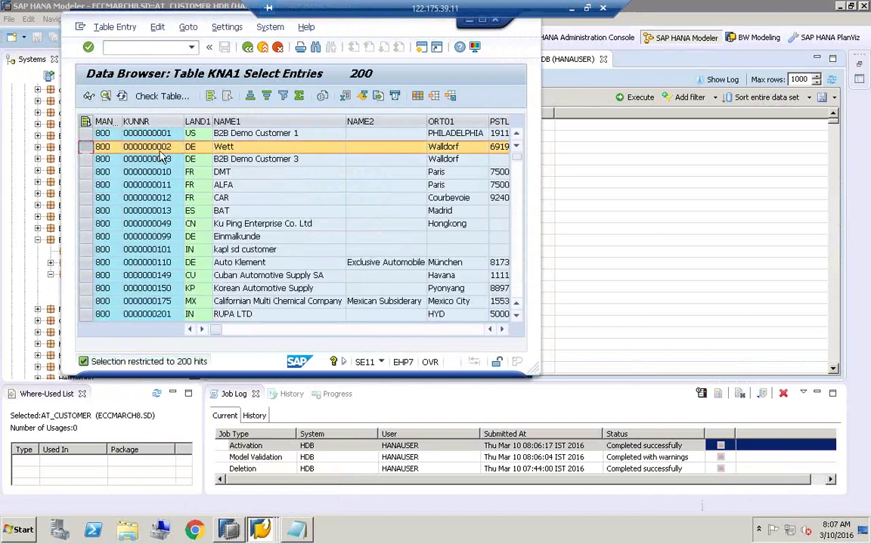
left_click(189, 145)
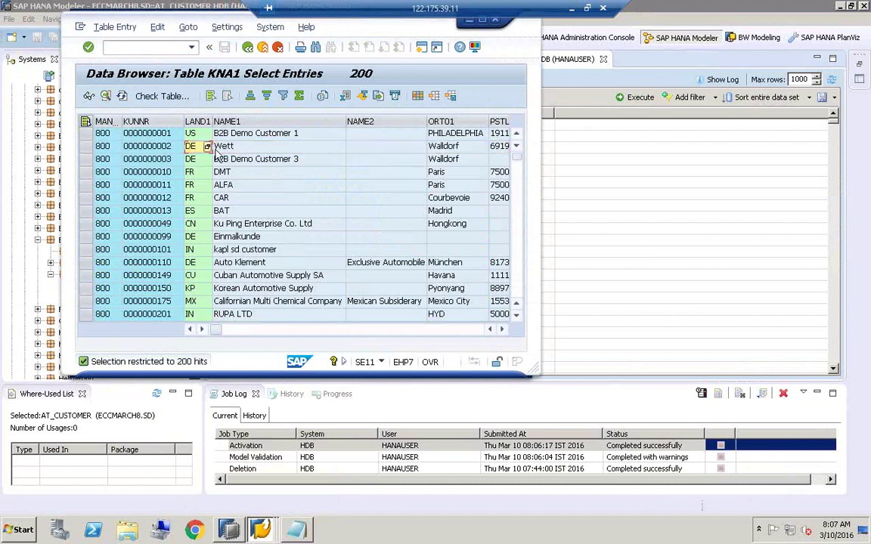
left_click(502, 330)
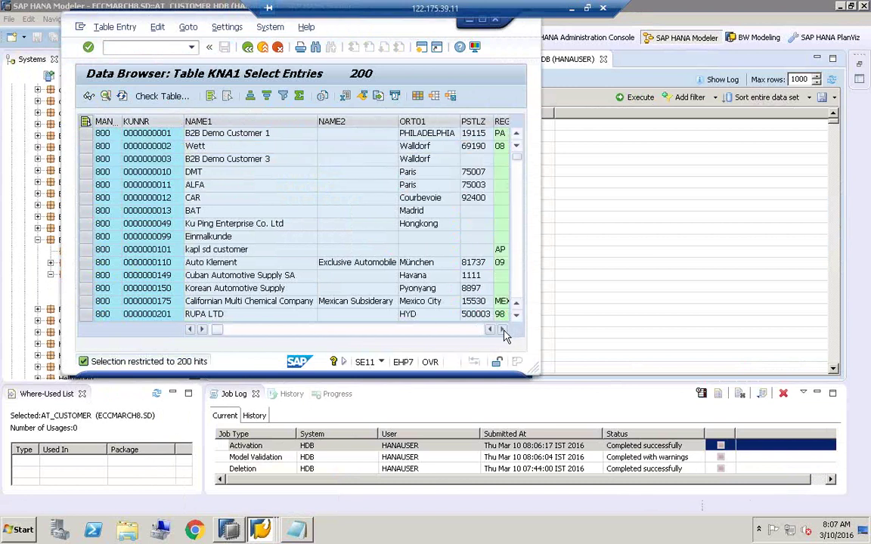
left_click_drag(536, 370, 539, 302)
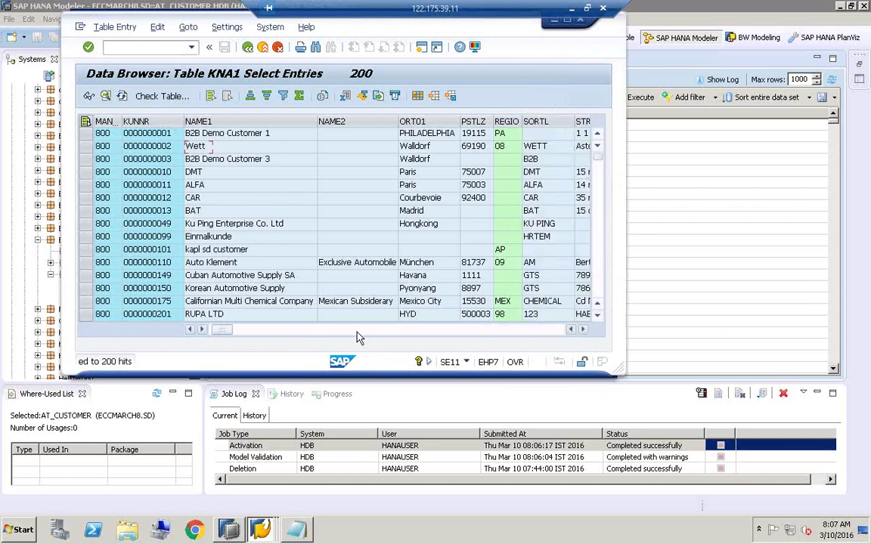
left_click(190, 330)
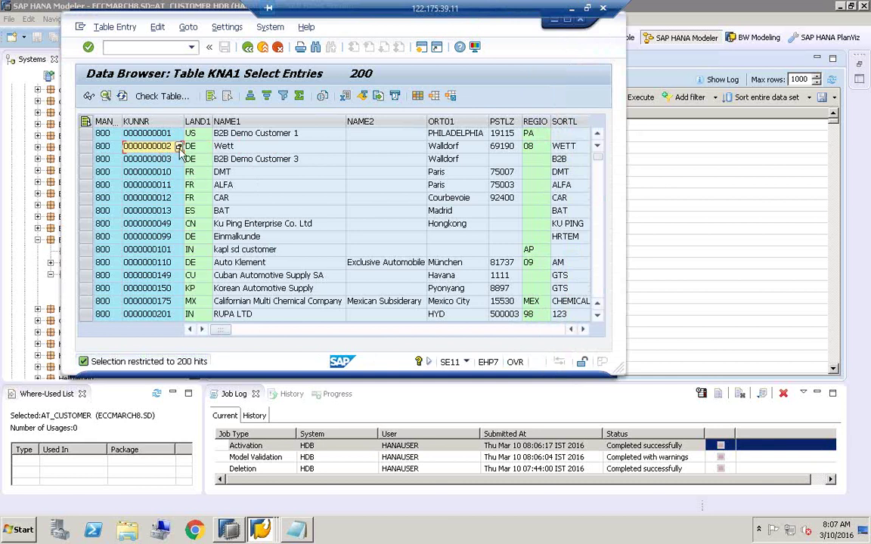
left_click(162, 150)
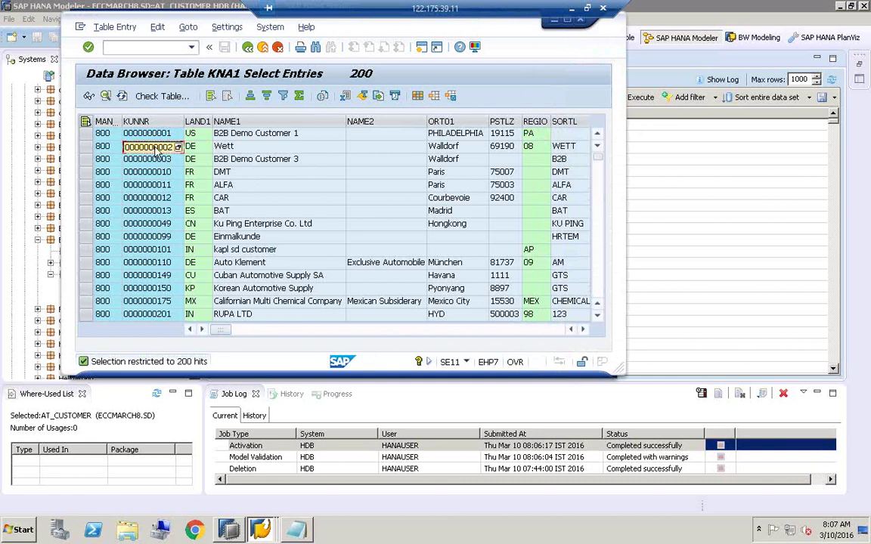
left_click(738, 201)
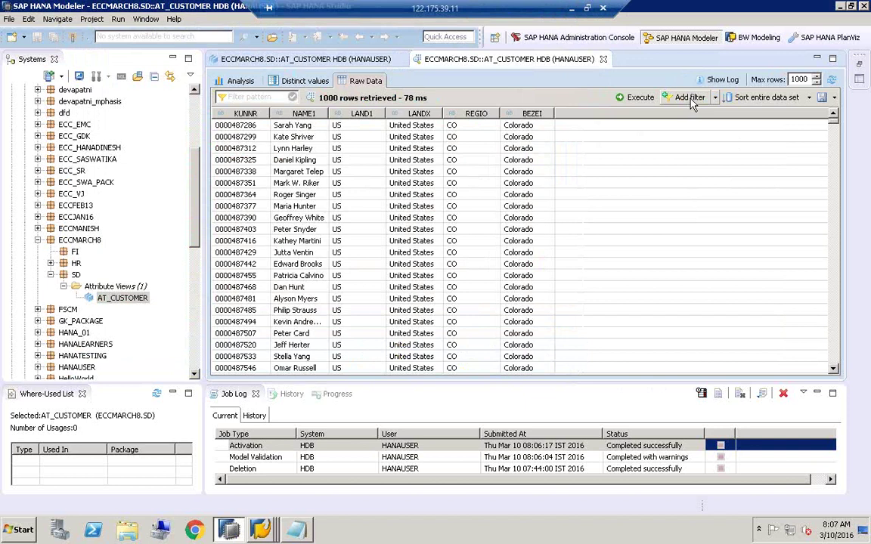
Step: Add a KUNNR filter to the raw data preview and search its value list for the copied customer number
left_click(715, 98)
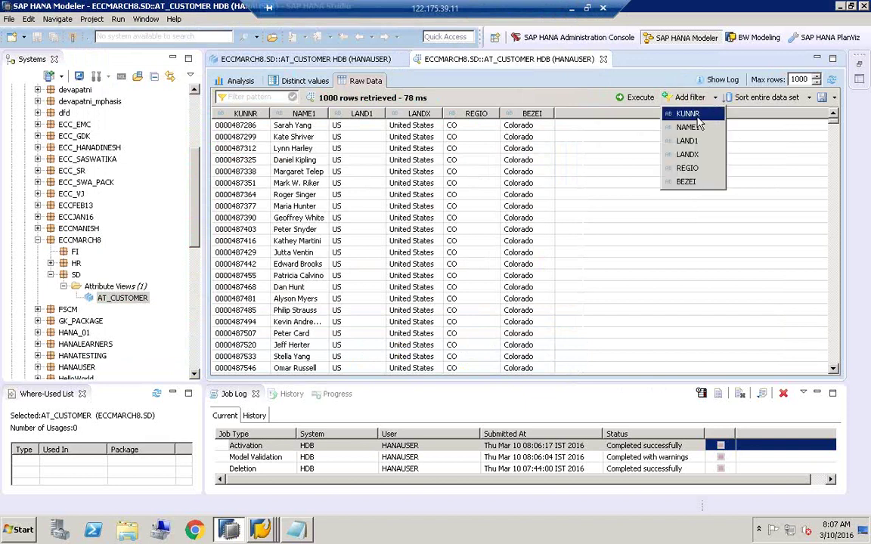
left_click(697, 115)
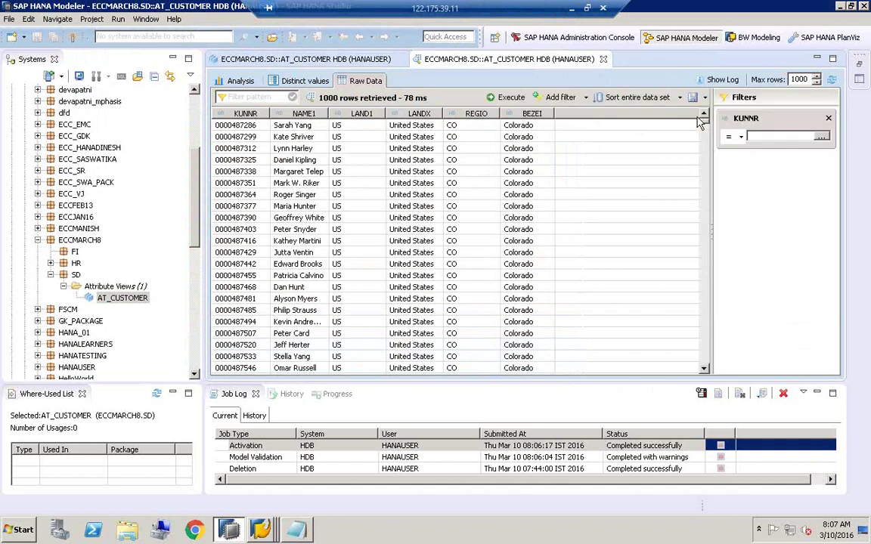
left_click(821, 139)
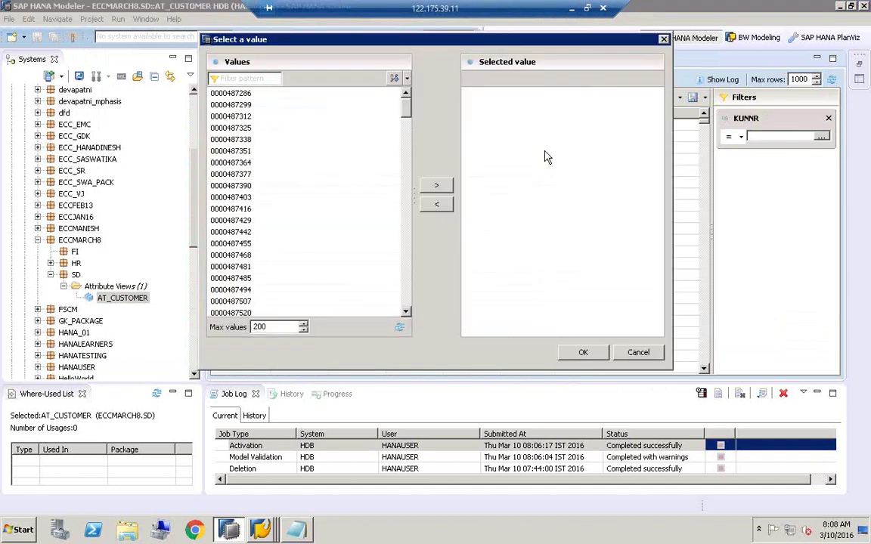
left_click(228, 77)
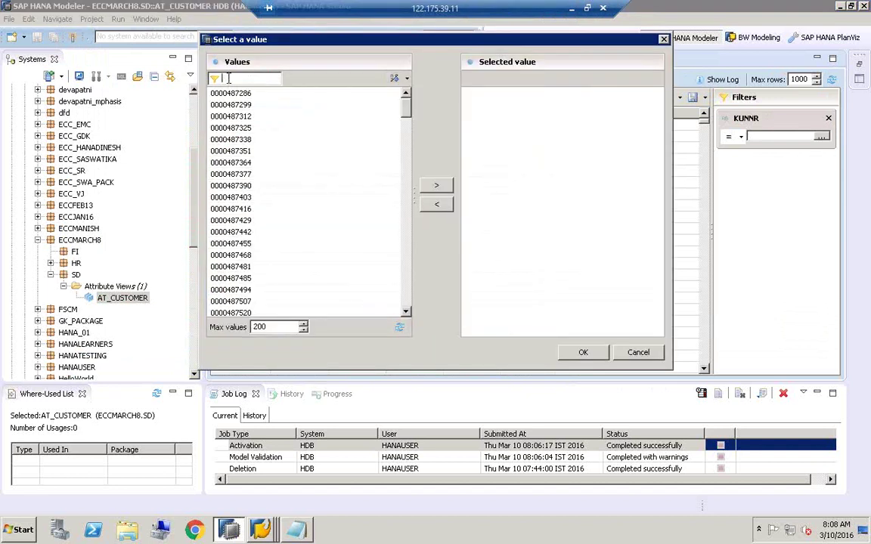
key("ctrl+v")
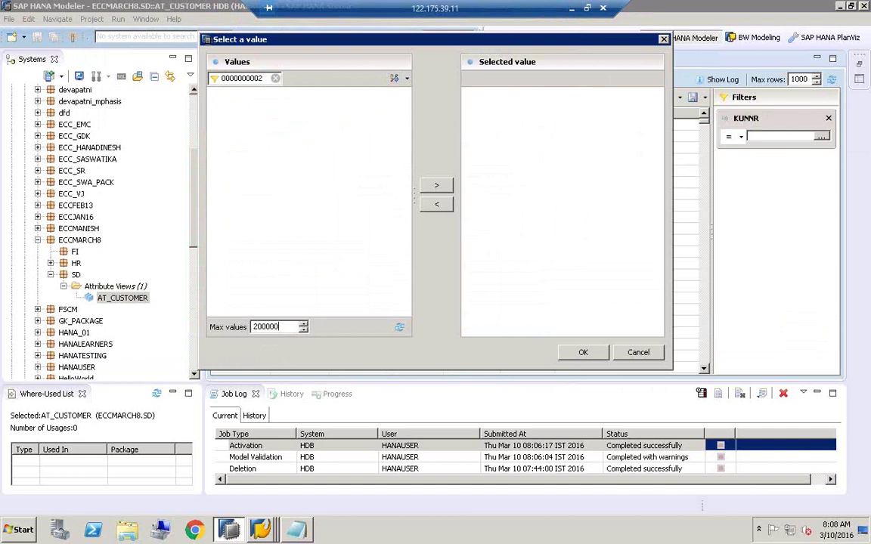
Step: Raise the value list limit to 200000, apply the matching customer number as the KUNNR filter, and fit the BEZEI column to its contents
left_click(400, 330)
left_click(249, 100)
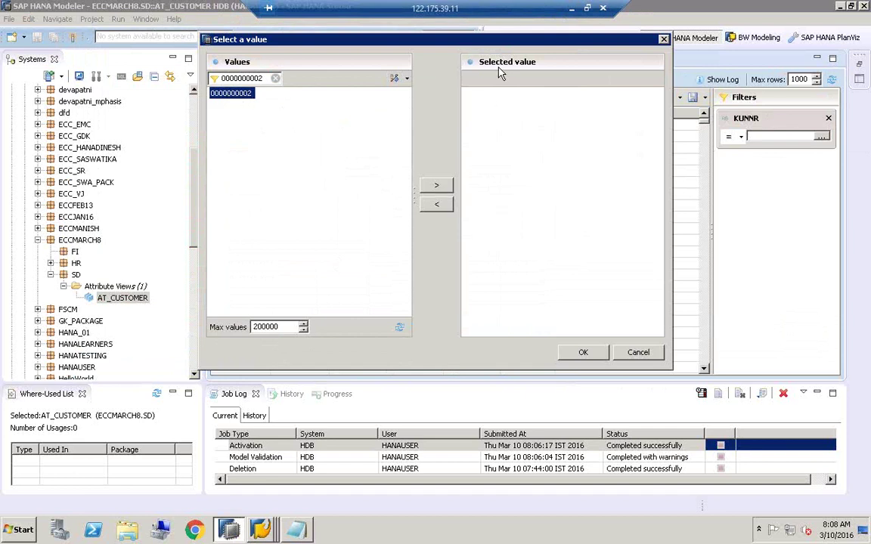
left_click(436, 185)
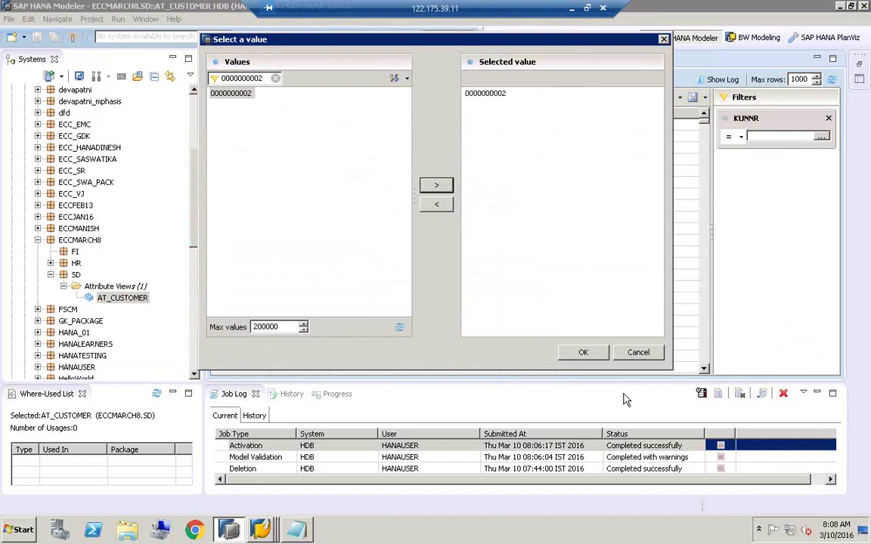
left_click(593, 357)
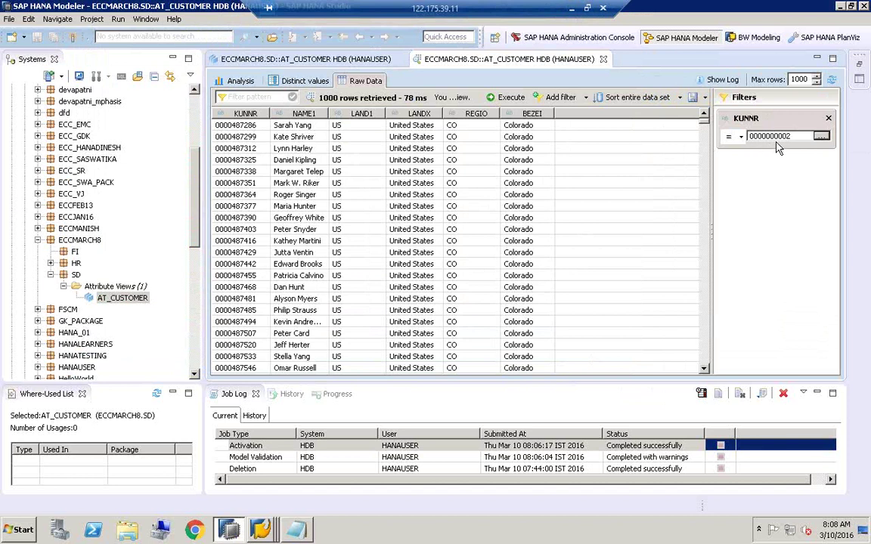
left_click(505, 98)
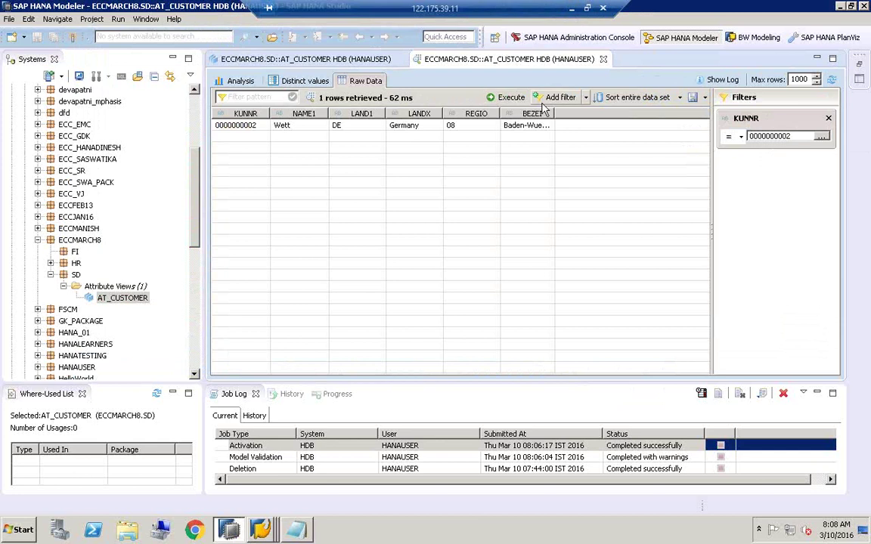
double_click(554, 113)
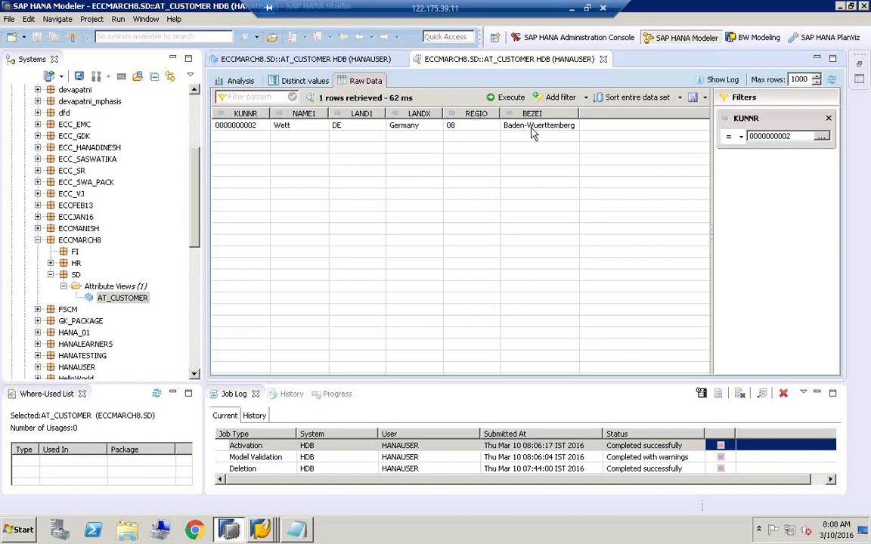
Step: Switch to the KNA1 data browser in SAP GUI and check the country and region codes of the second record
mouse_move(260, 529)
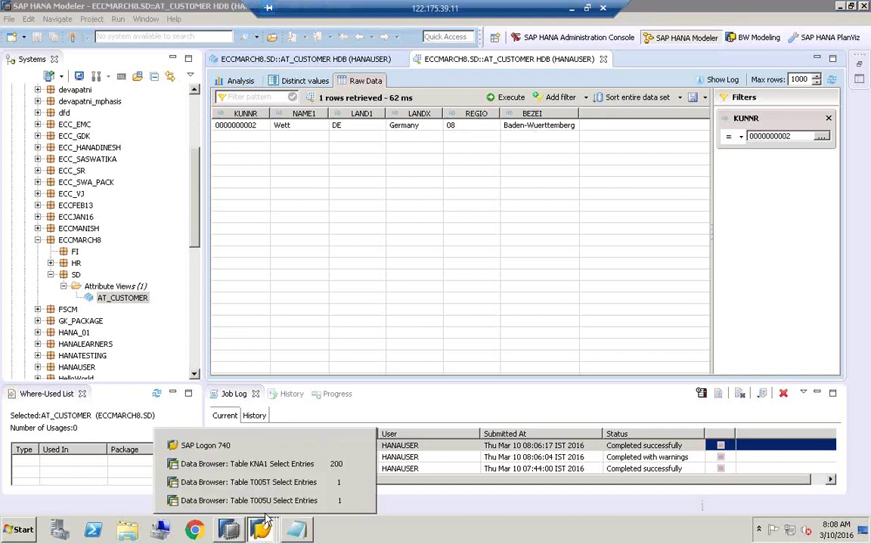
left_click(271, 467)
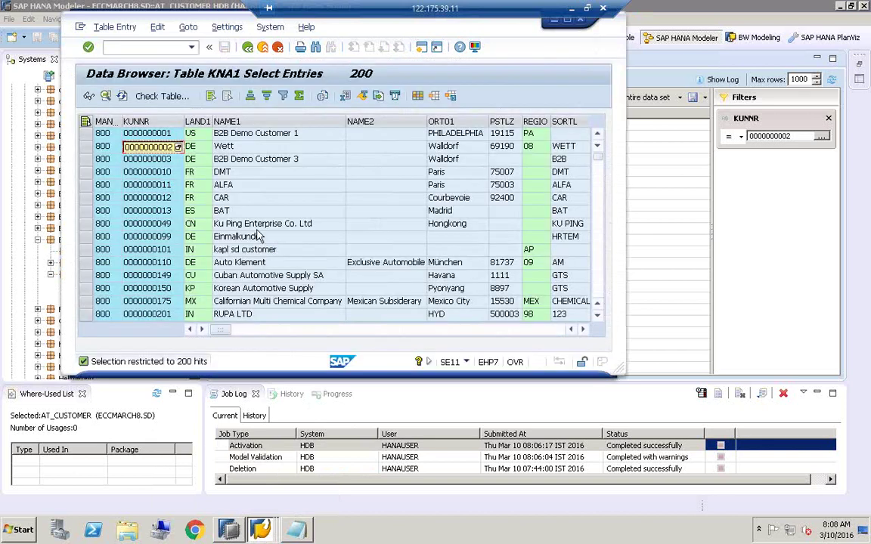
left_click(191, 149)
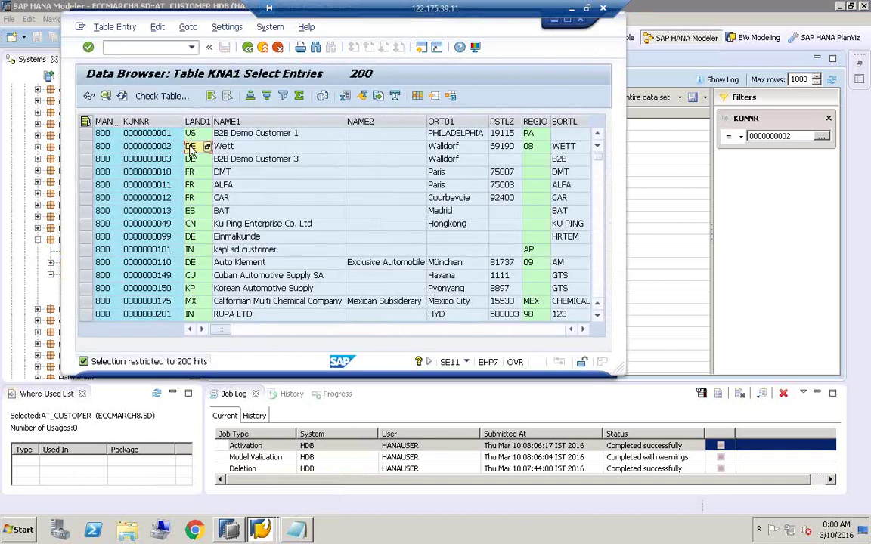
left_click(532, 148)
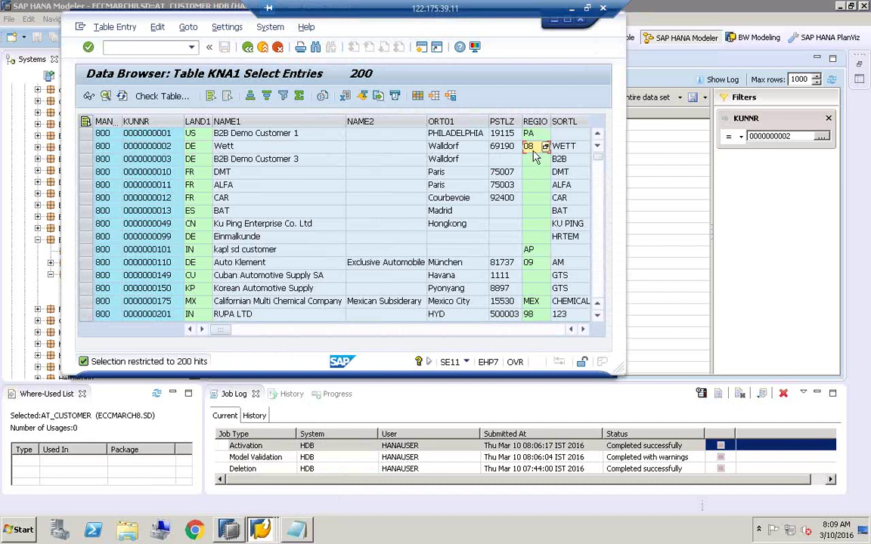
left_click(187, 143)
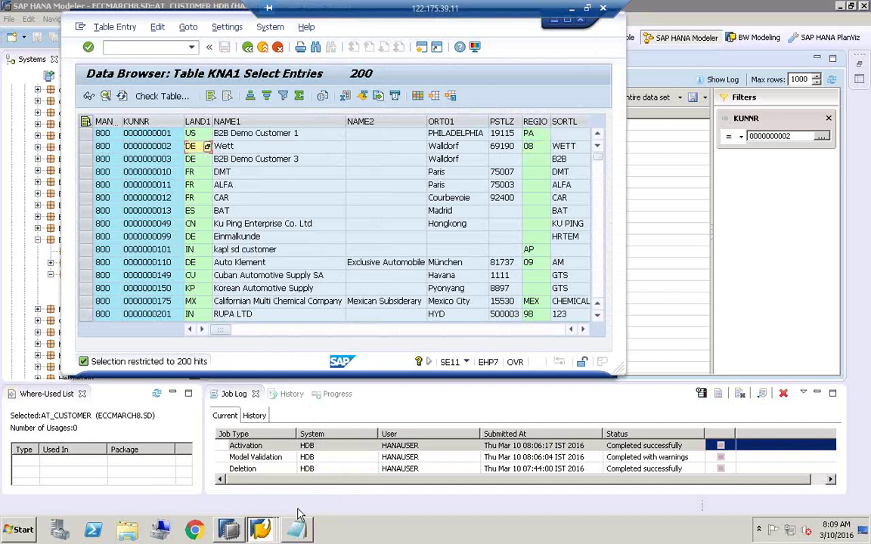
Step: Bring up the T005T data browser and check the LAND1 country code against its LANDX country name
mouse_move(260, 527)
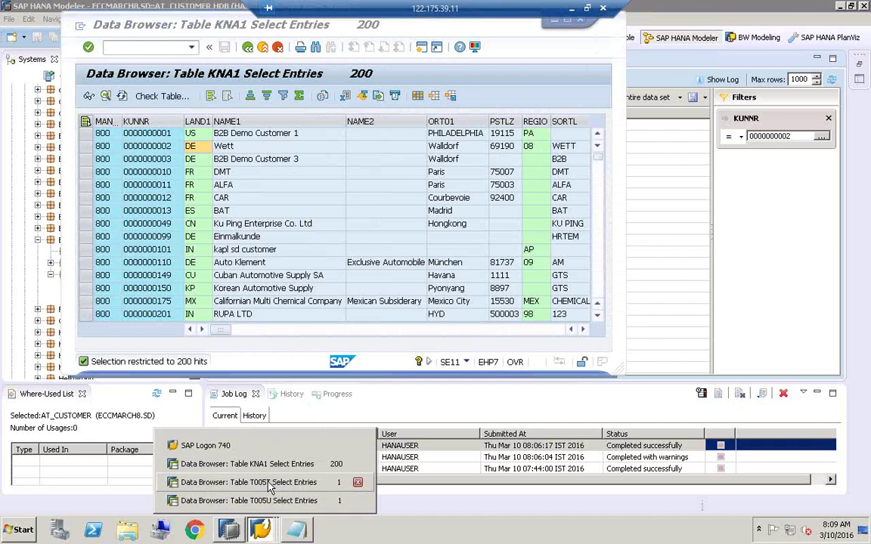
left_click(270, 487)
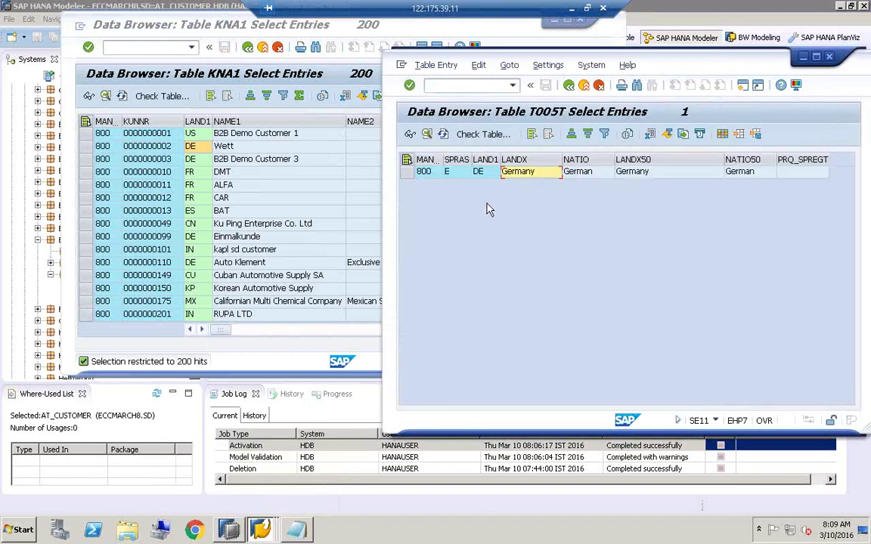
left_click(481, 172)
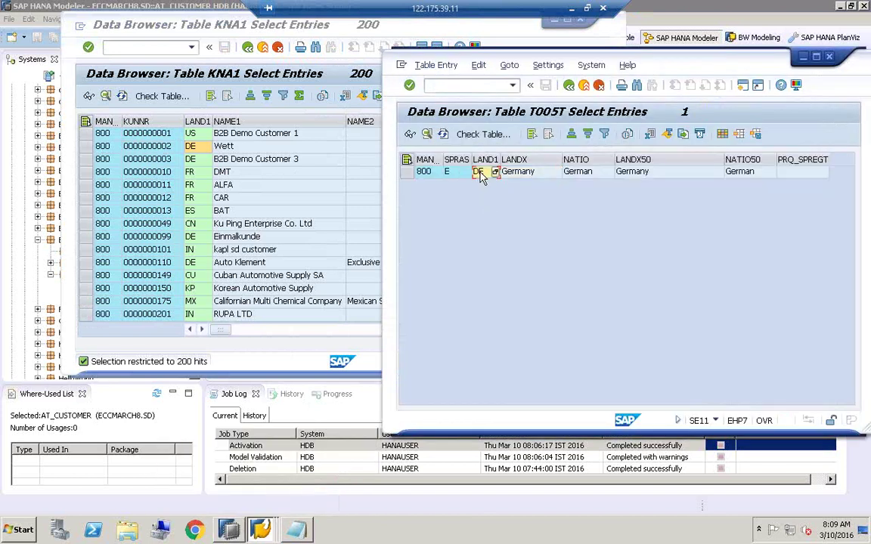
left_click(510, 172)
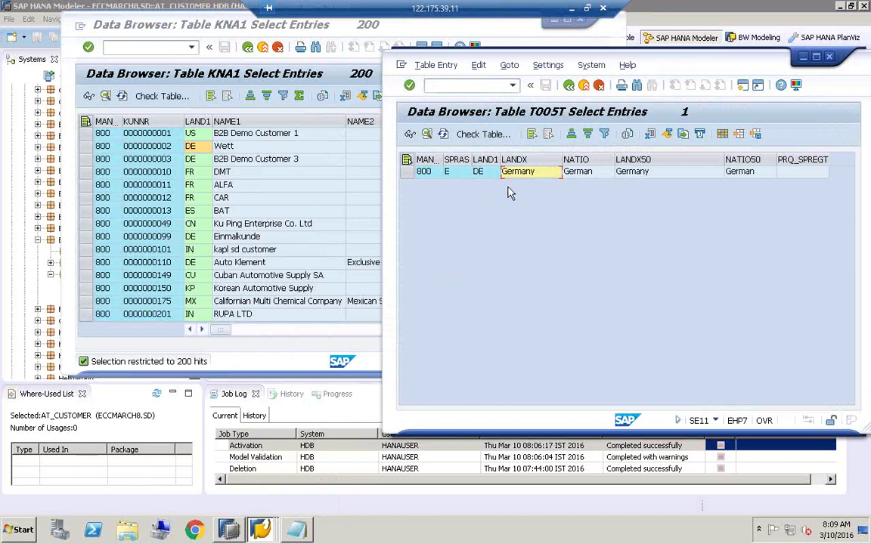
Step: Check the BLAND region code and BEZEI description in the T005U data browser, then return to SAP HANA Studio
left_click(276, 525)
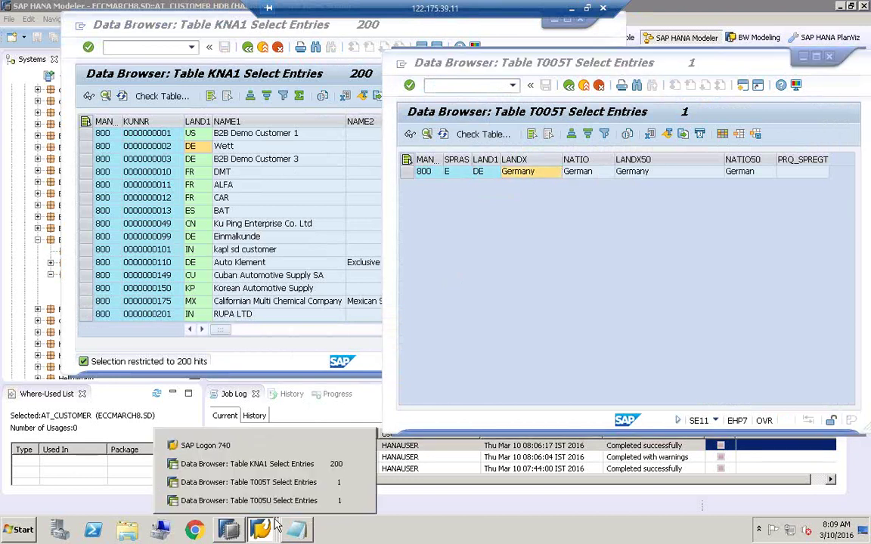
left_click(276, 503)
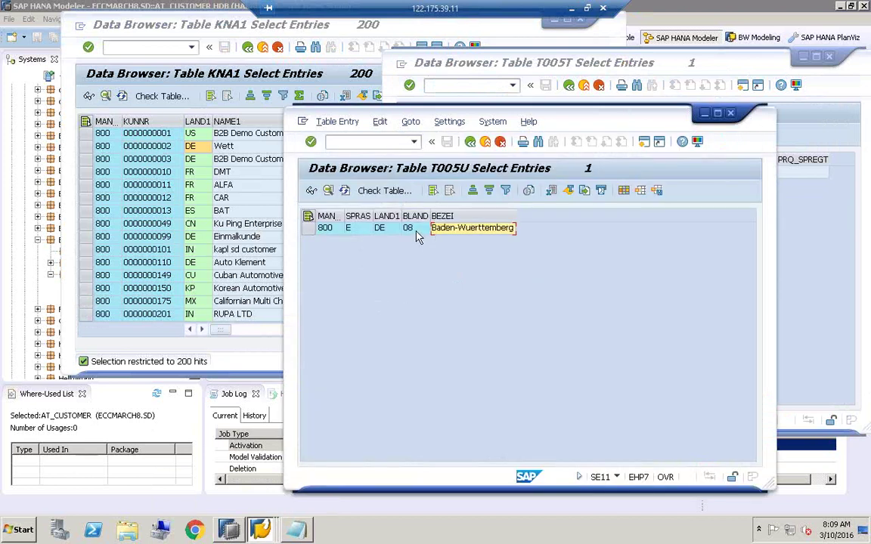
left_click(412, 228)
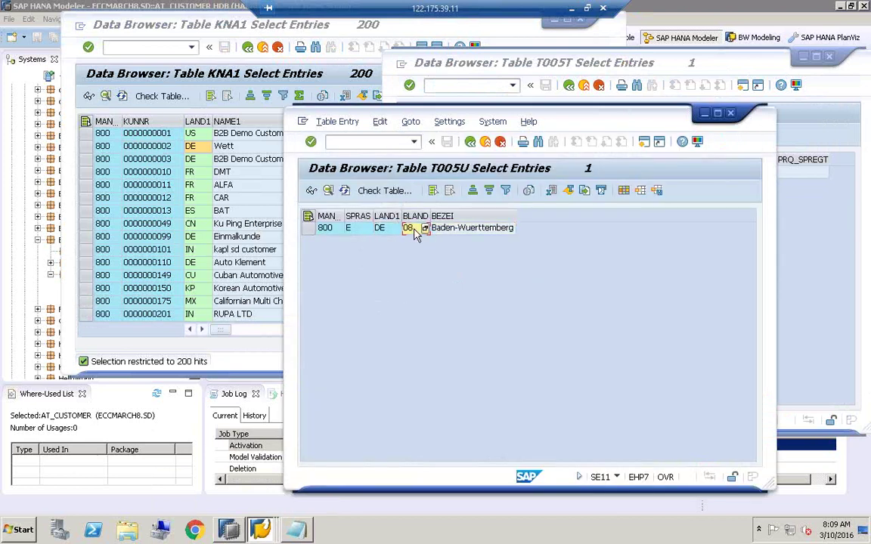
left_click(444, 231)
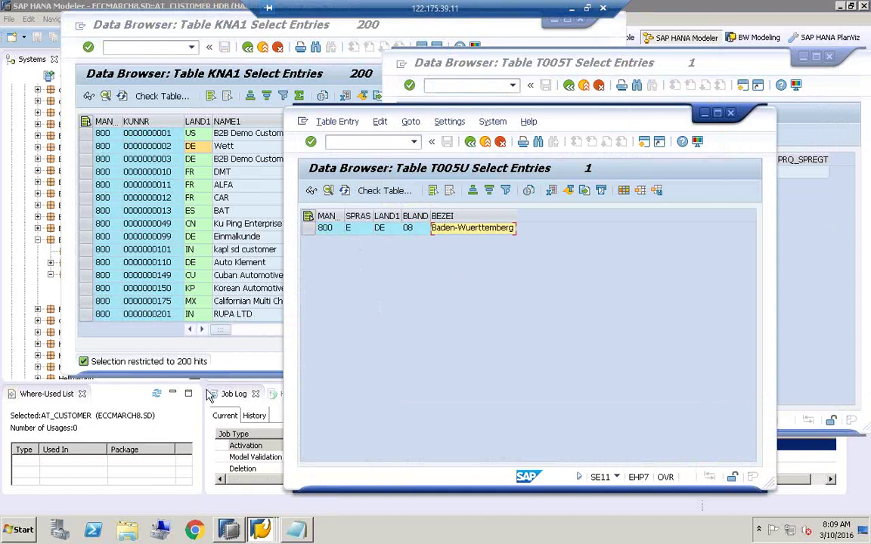
left_click(170, 387)
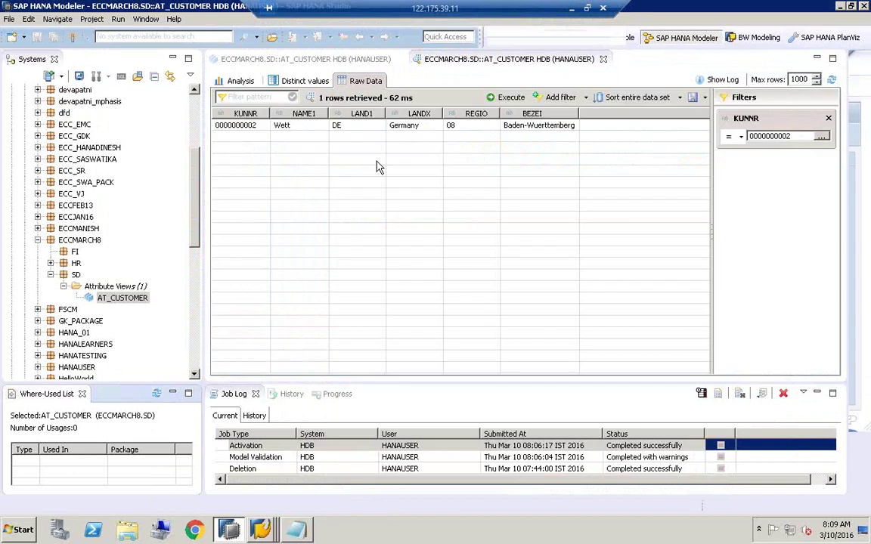
Step: Open the AT_CUSTOMER attribute view and examine the text join between KNA1 and T005T in the Data Foundation
double_click(123, 298)
left_click(277, 192)
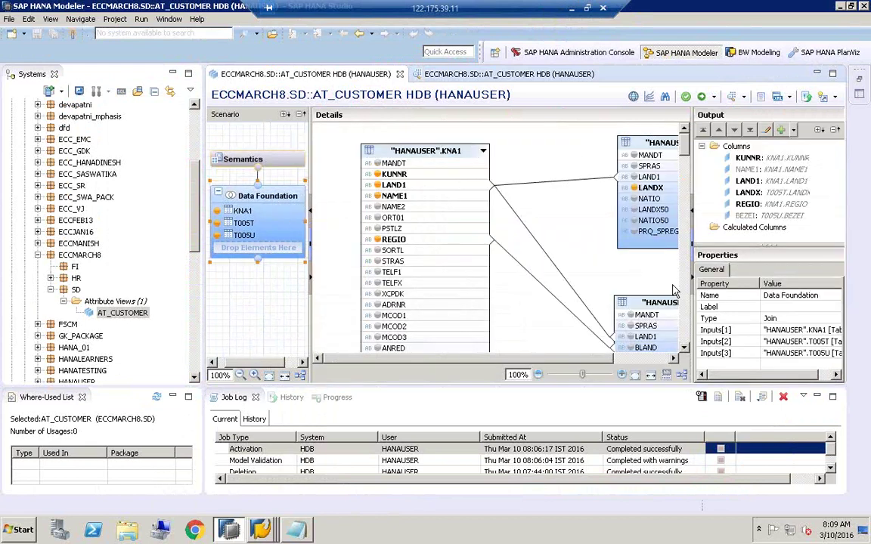
scroll(614, 317, "down", 1)
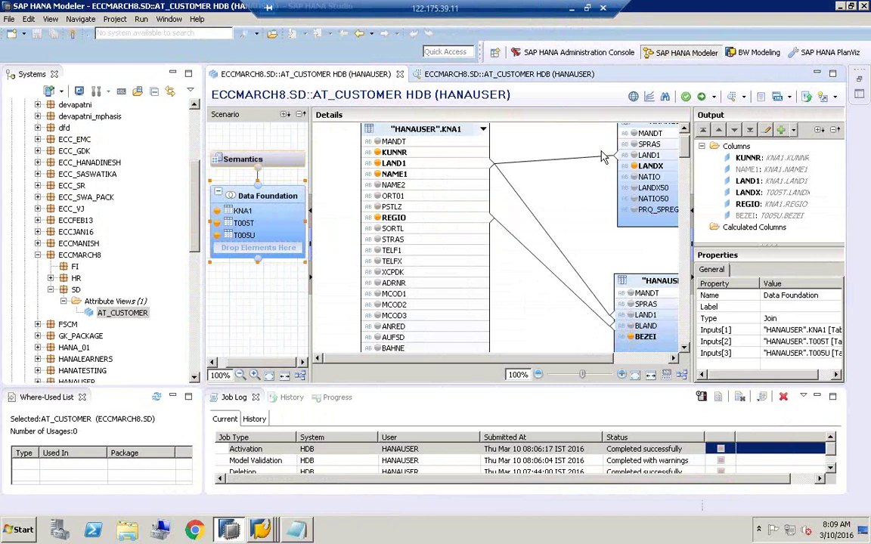
left_click(507, 166)
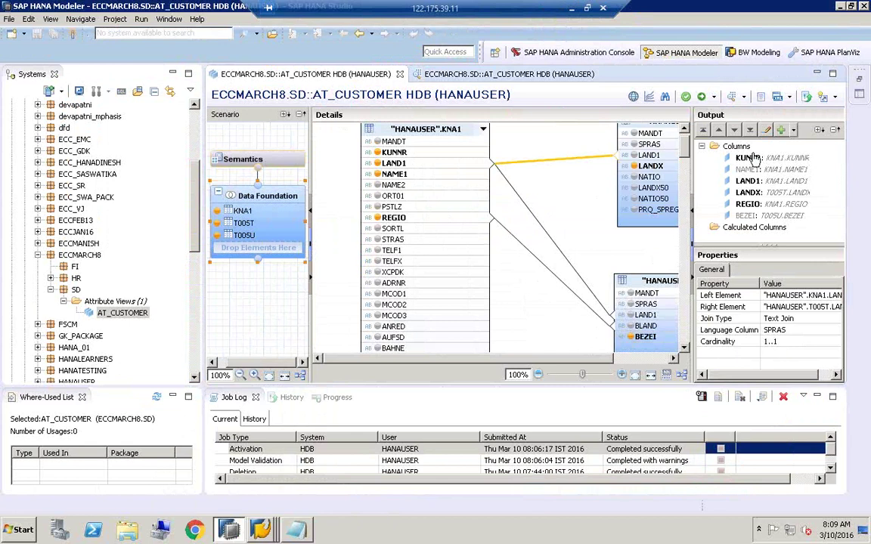
left_click_drag(753, 157, 665, 204)
Step: Review the label column assignments for KUNNR, LAND1 and REGIO in the Semantics node of AT_CUSTOMER
left_click(255, 160)
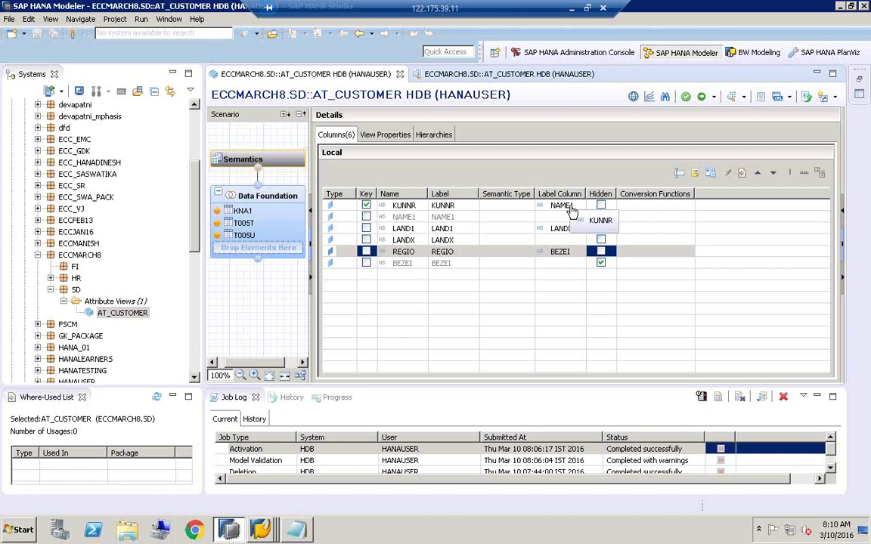
left_click(116, 317)
right_click(116, 317)
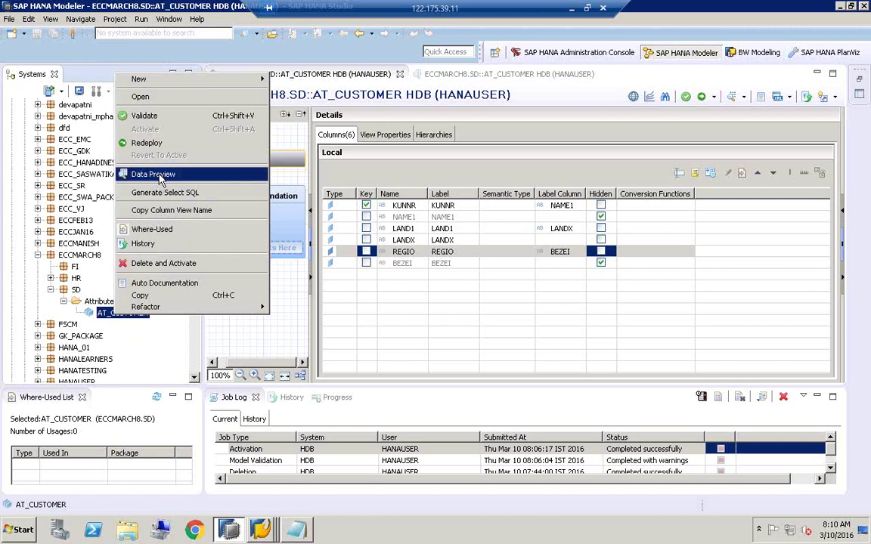
Step: Return to the Data Foundation, enlarge its working area, and examine the properties of the LAND1 join between KNA1 and T005U
left_click(287, 198)
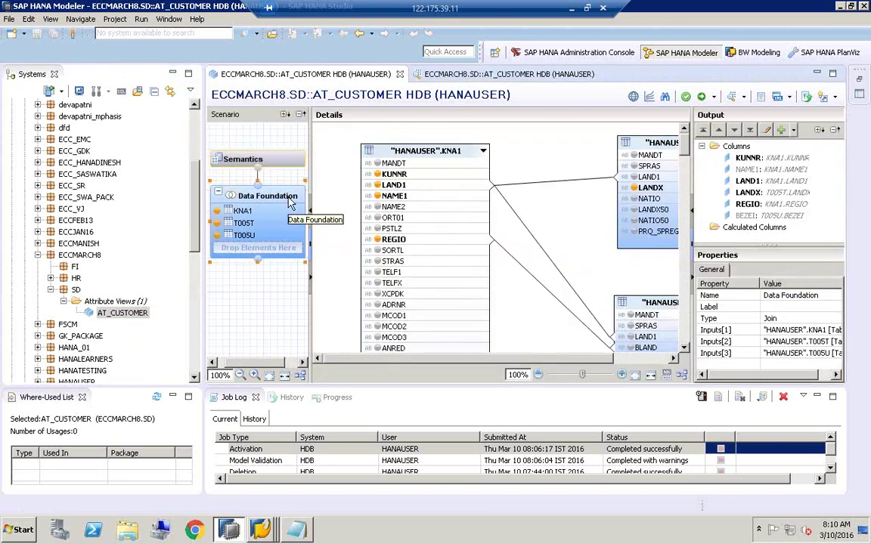
left_click(819, 395)
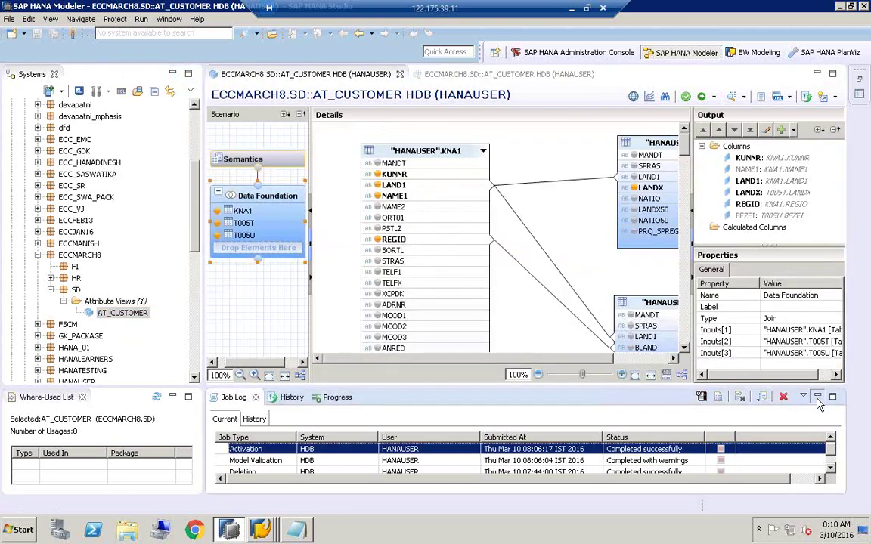
left_click(817, 397)
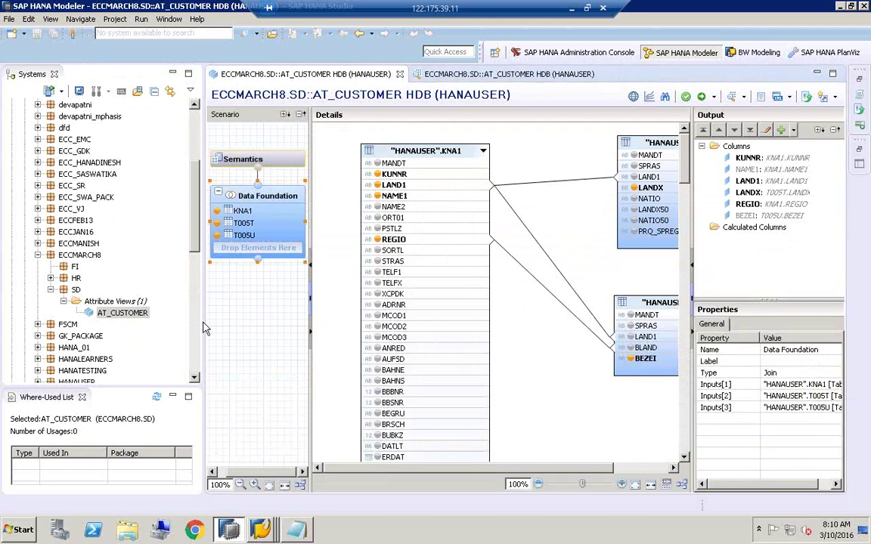
left_click_drag(203, 326, 138, 323)
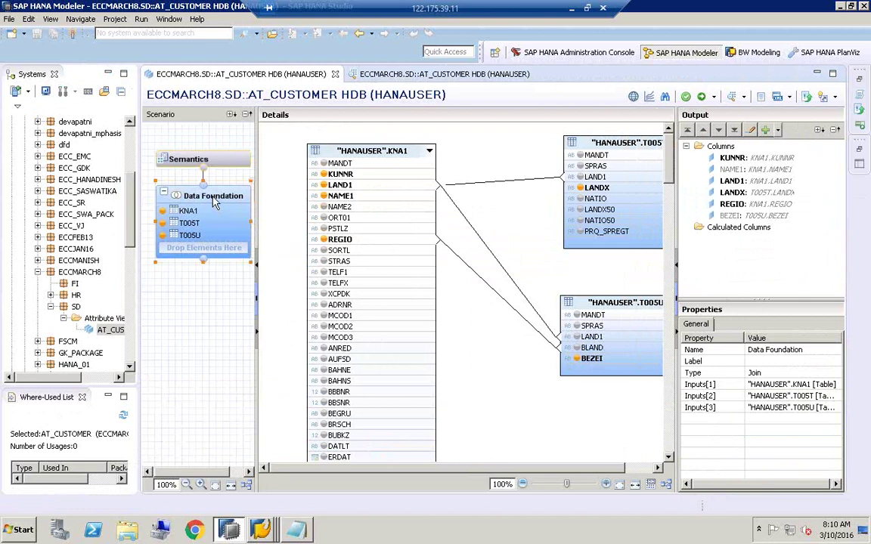
left_click(484, 245)
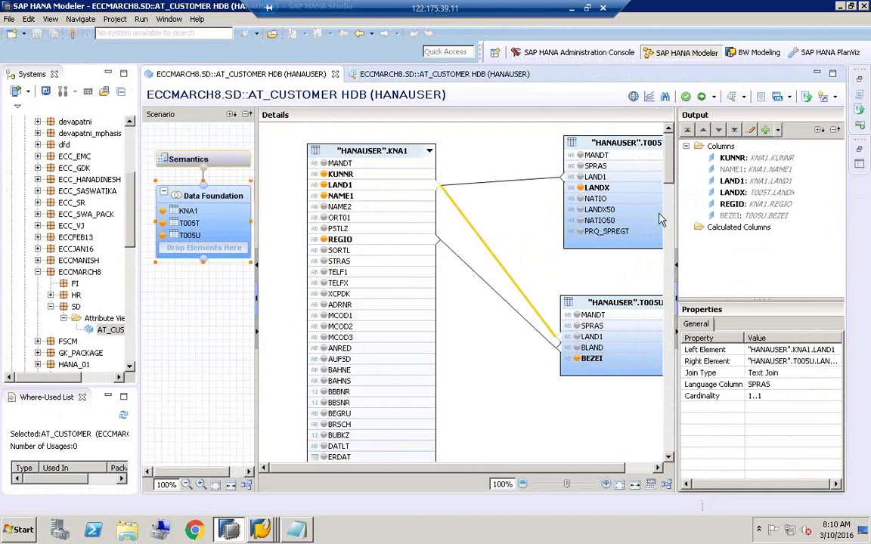
left_click_drag(678, 220, 610, 195)
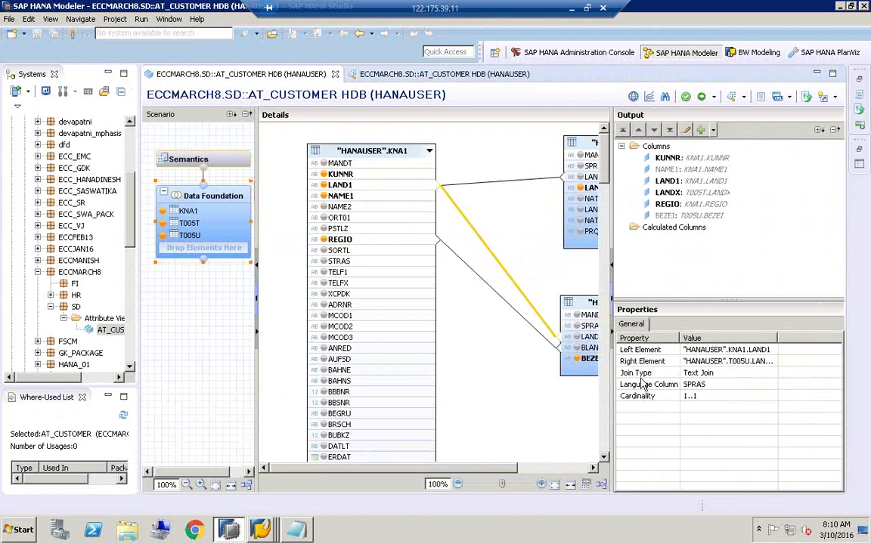
Step: Clear the language column of the LAND1 text join between KNA1 and T005U, then validate and activate AT_CUSTOMER
left_click(706, 384)
left_click(710, 383)
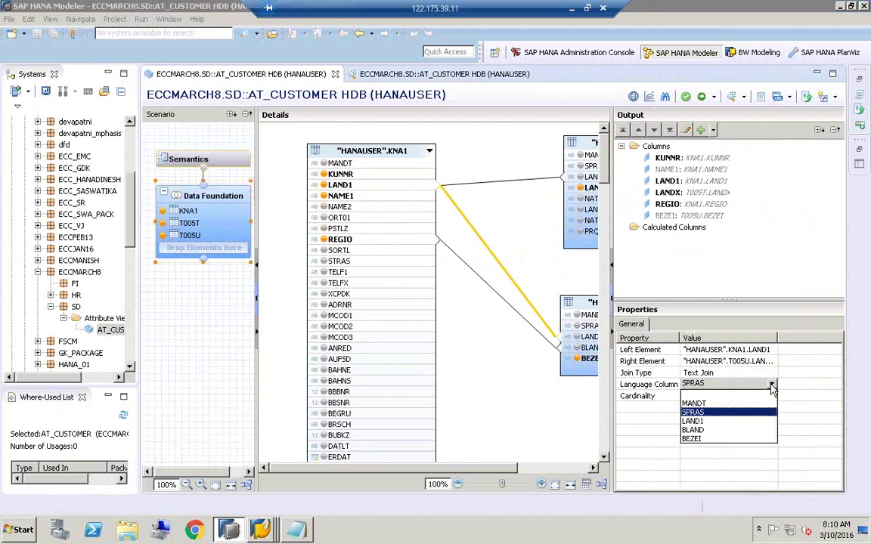
left_click(724, 412)
left_click(686, 387)
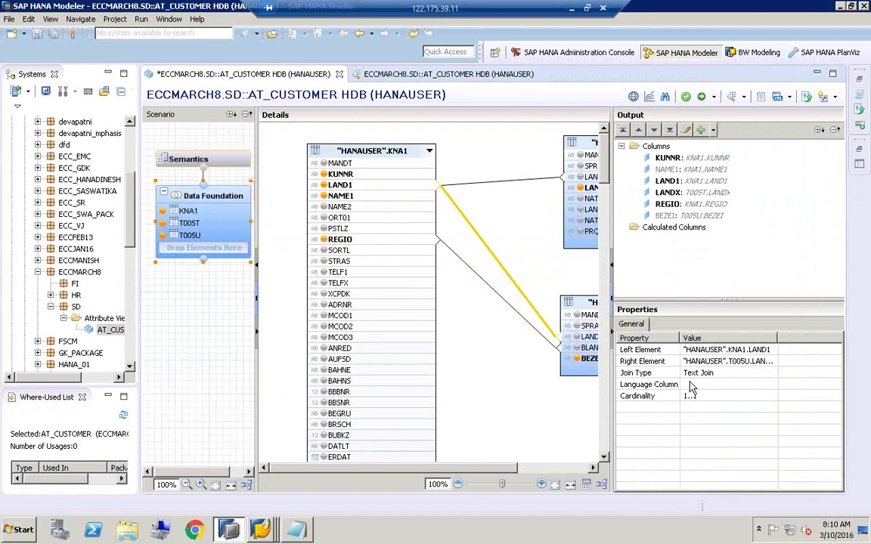
left_click(687, 98)
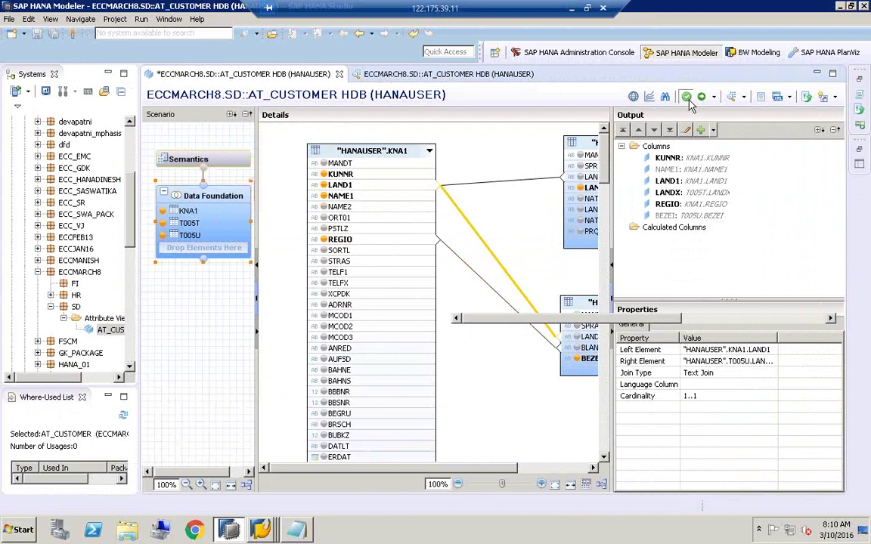
left_click(702, 98)
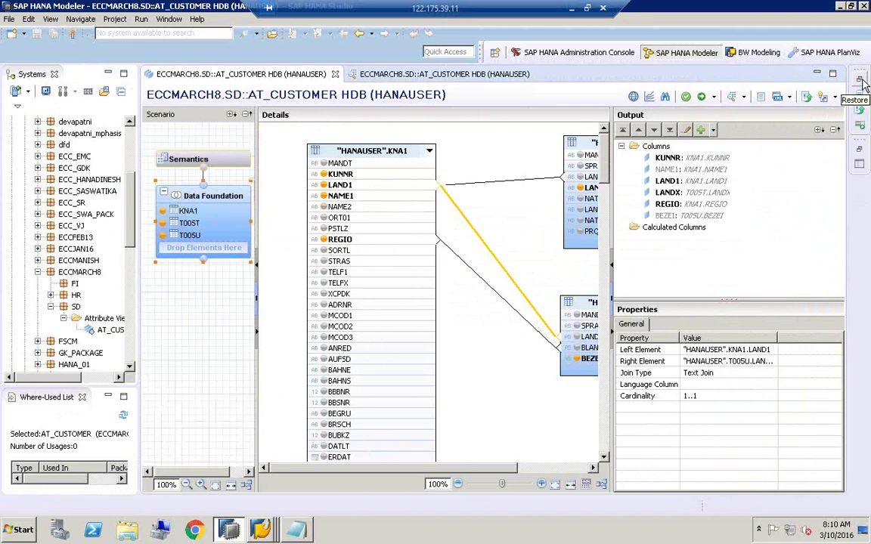
Step: Restore the job log and examine the latest activation job's summary, status and detailed error message for AT_CUSTOMER
left_click(862, 84)
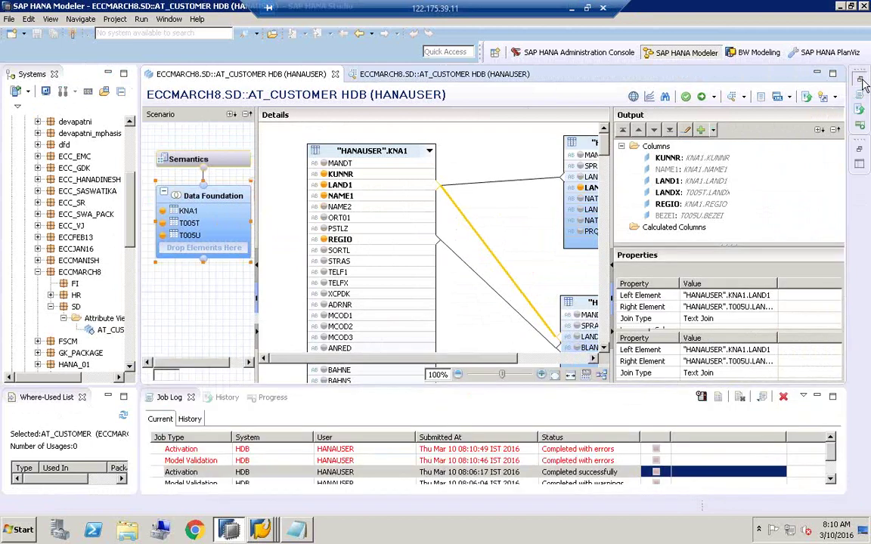
left_click(563, 449)
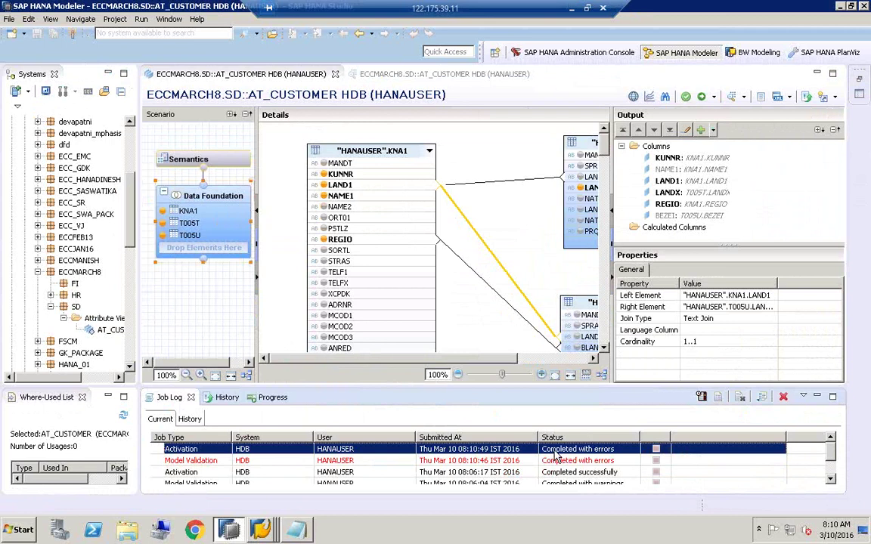
double_click(468, 450)
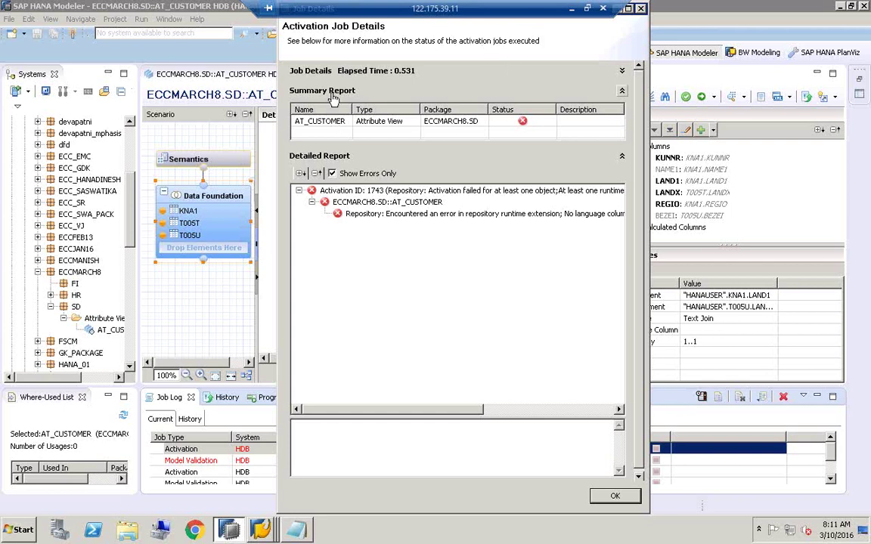
left_click(332, 127)
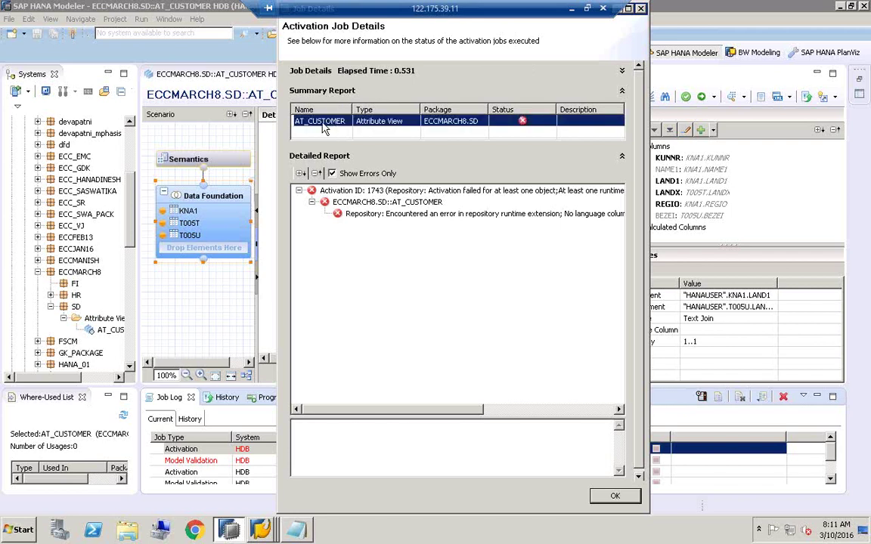
left_click(313, 129)
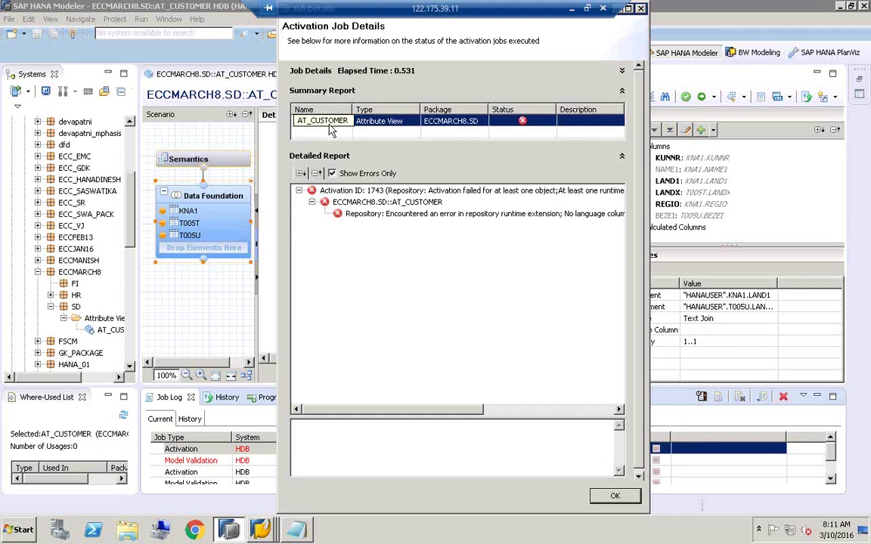
left_click(470, 121)
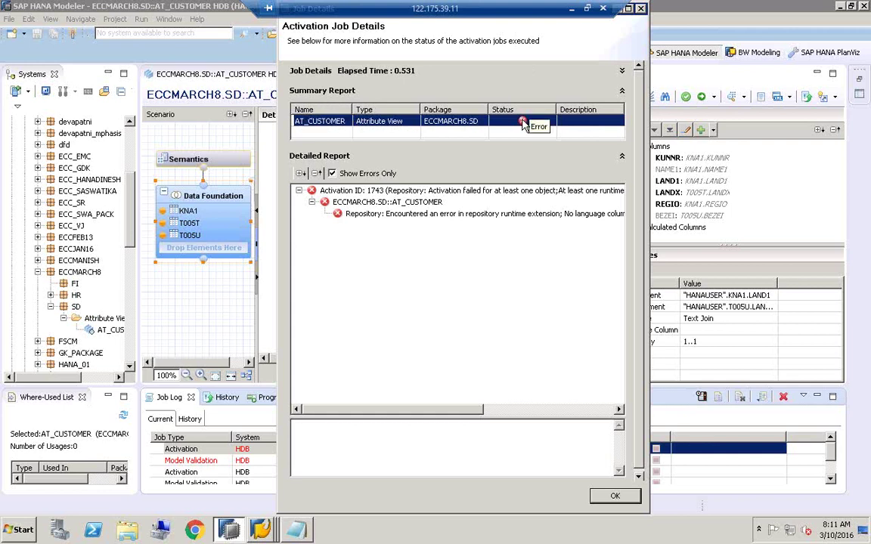
left_click(403, 218)
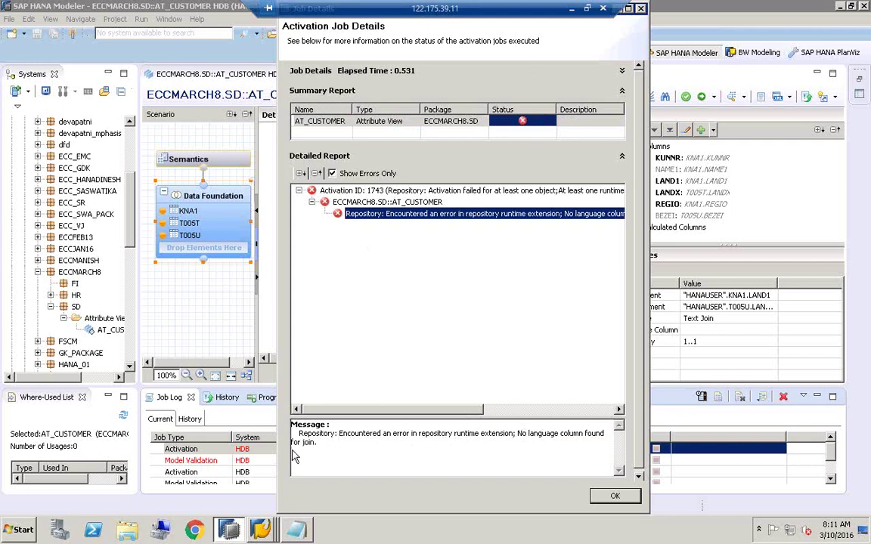
left_click(614, 495)
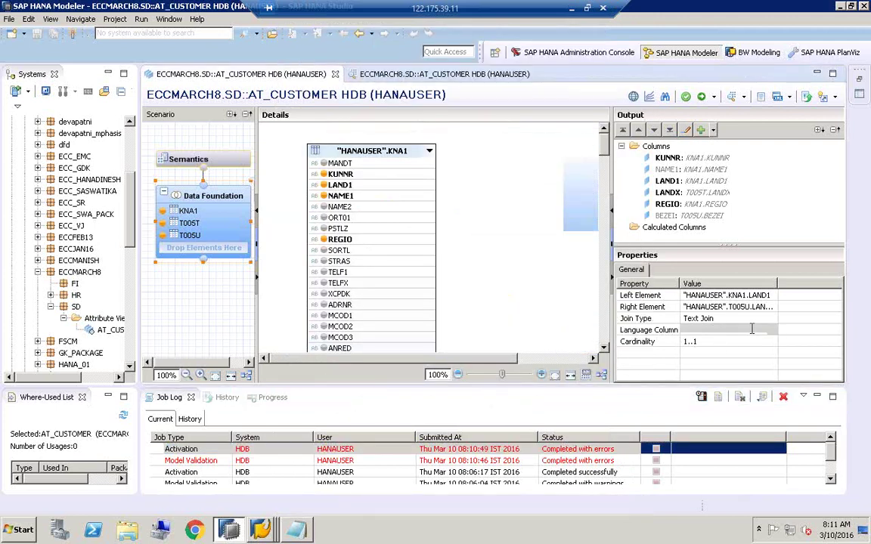
Step: Set the language column of the KNA1–T005U LAND1 text join to SPRAS, then validate and activate the view
left_click(751, 329)
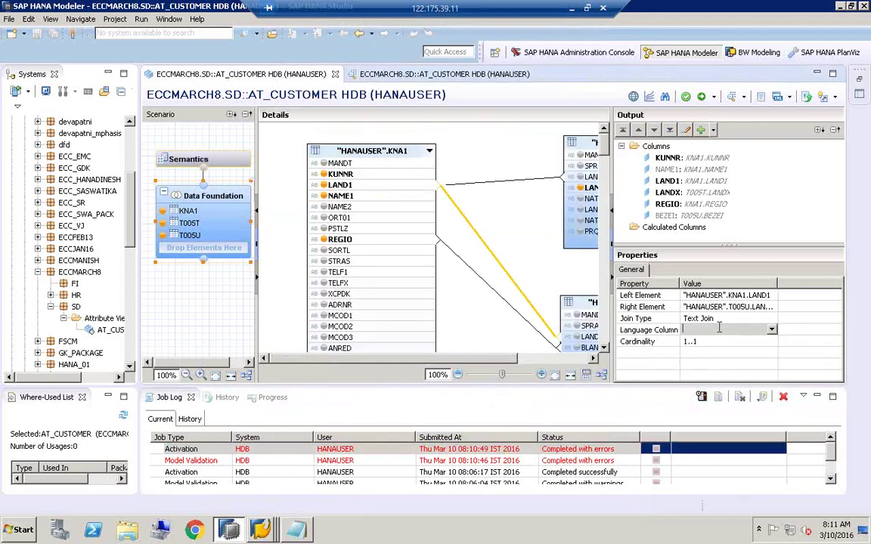
left_click(719, 329)
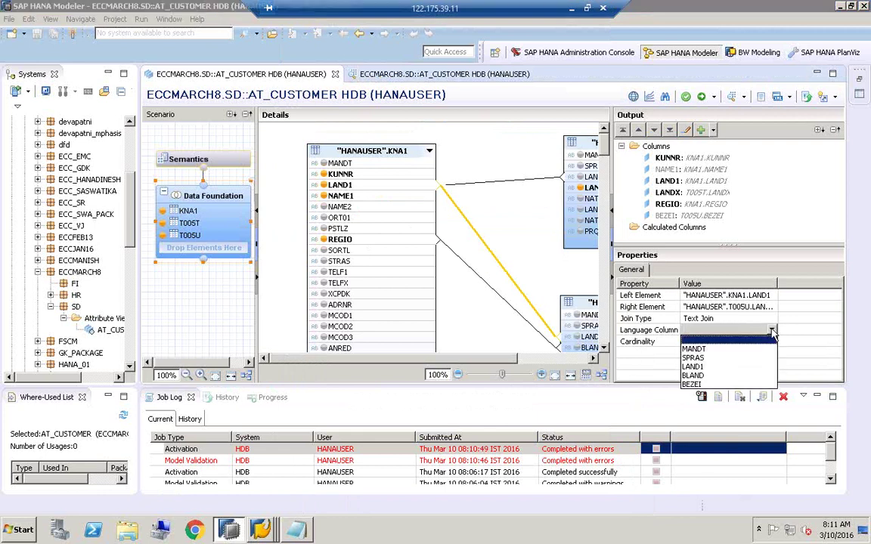
left_click(721, 359)
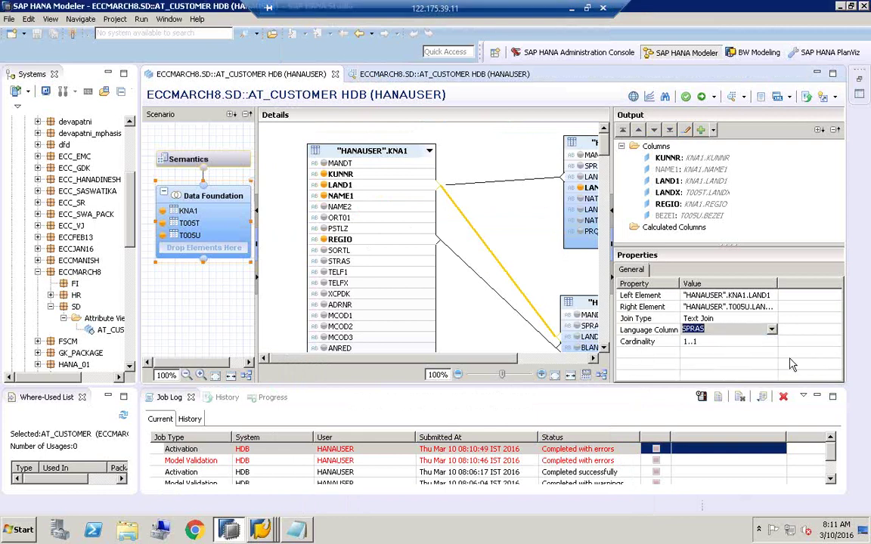
left_click(685, 98)
left_click(702, 99)
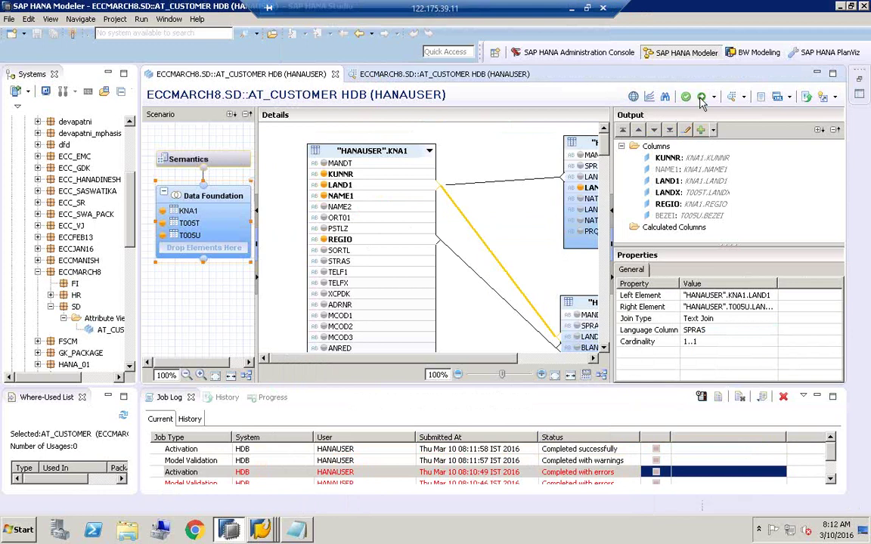
Step: Check the status of AT_CUSTOMER in the newest activation job's details, then close the report
left_click(556, 453)
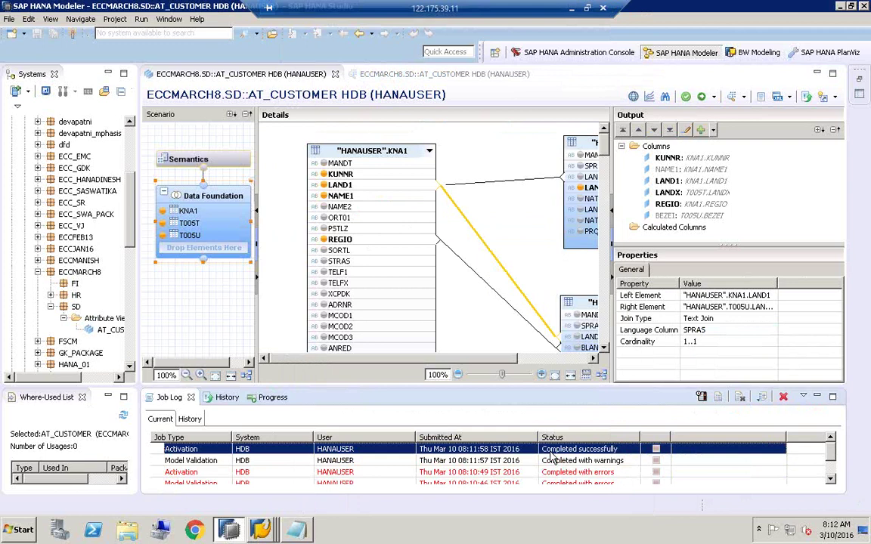
double_click(553, 453)
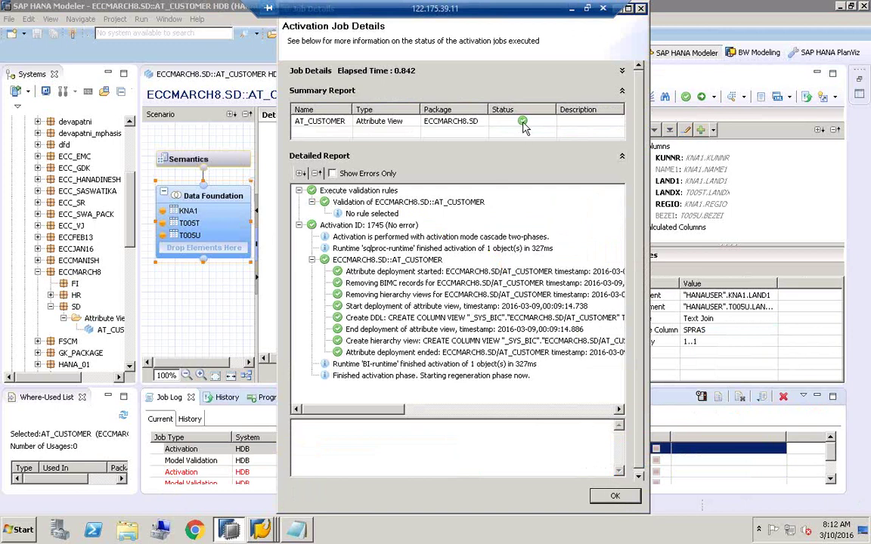
left_click(615, 496)
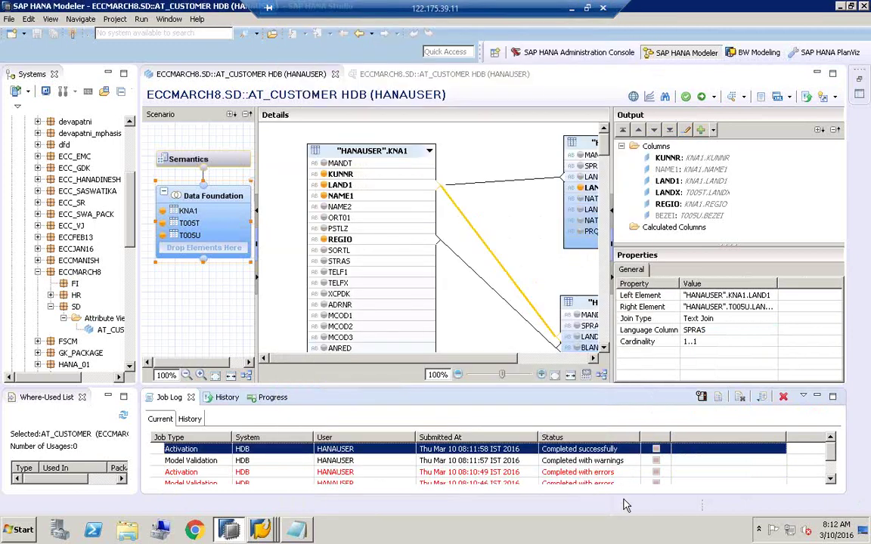
Step: Remove the key setting from KUNNR in the Semantics node, then validate and activate AT_CUSTOMER
left_click(181, 165)
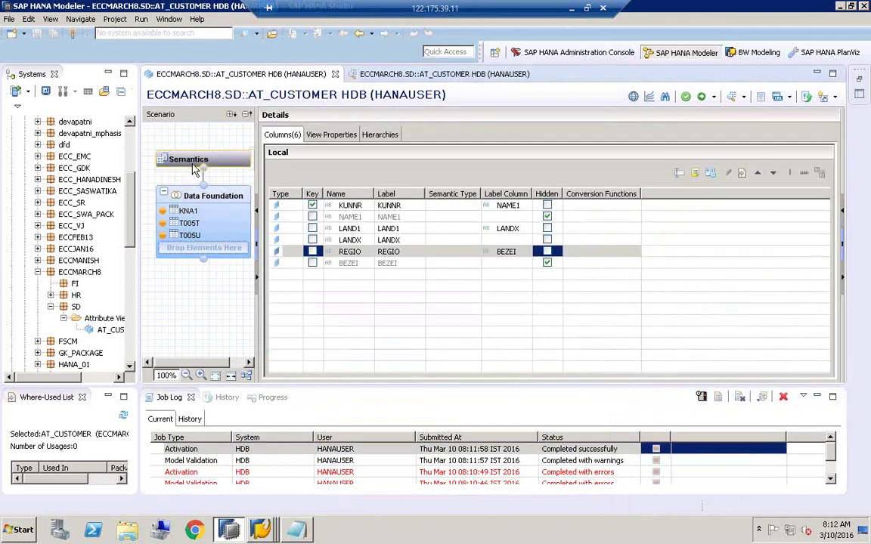
left_click(313, 206)
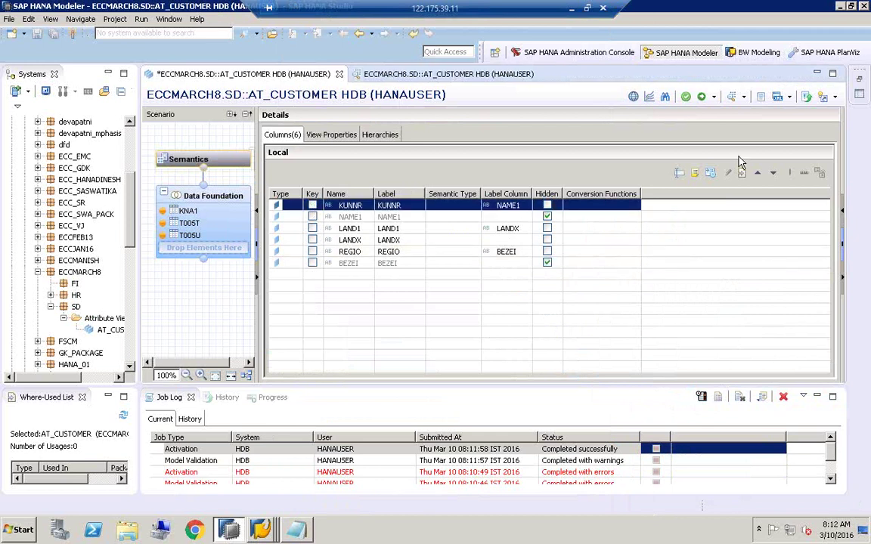
left_click(686, 98)
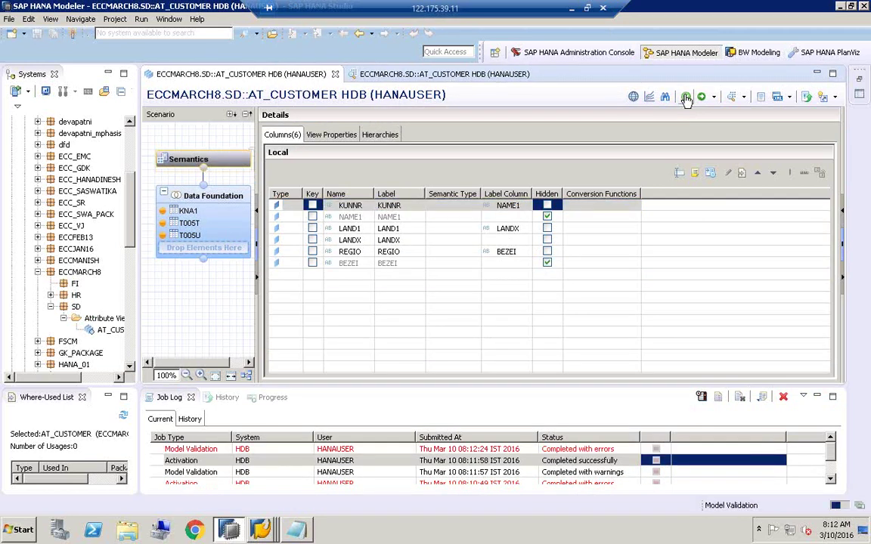
left_click(701, 98)
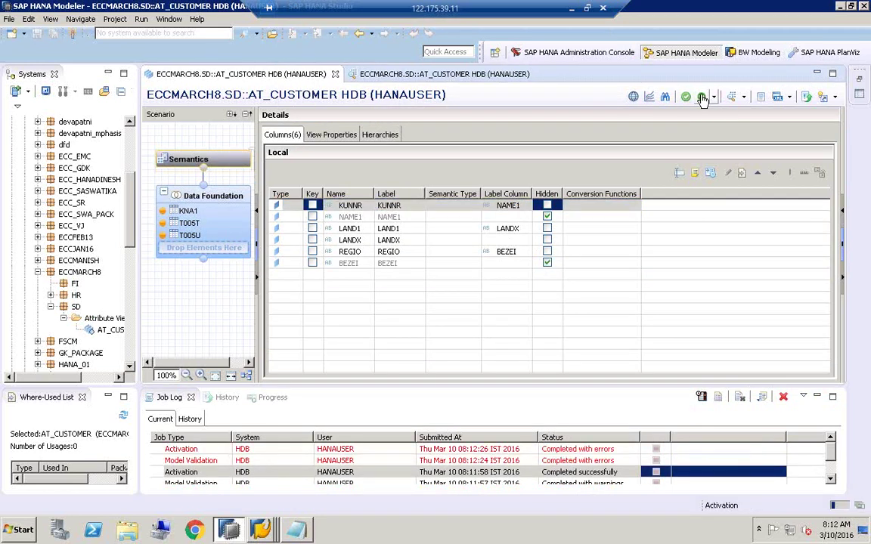
Step: Read the detailed error message of the activation job run without a key attribute, then close the report
double_click(559, 450)
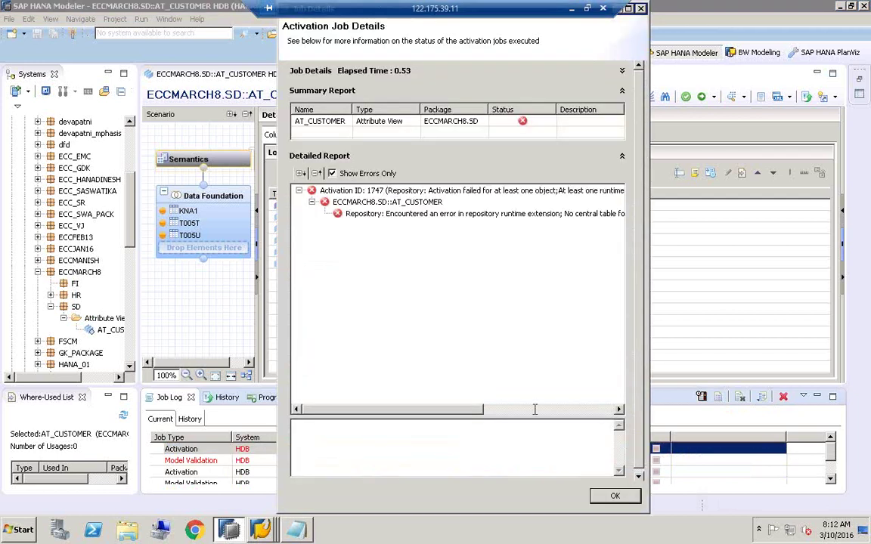
left_click(445, 217)
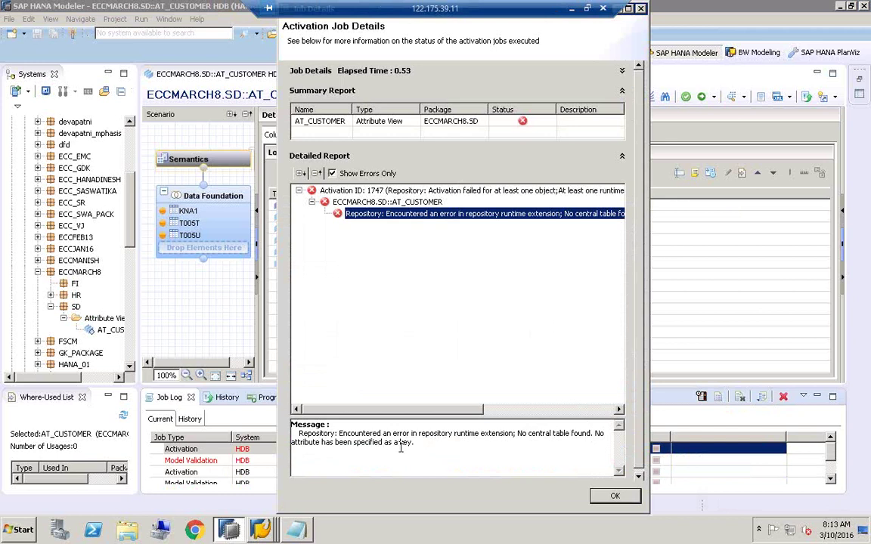
left_click(614, 496)
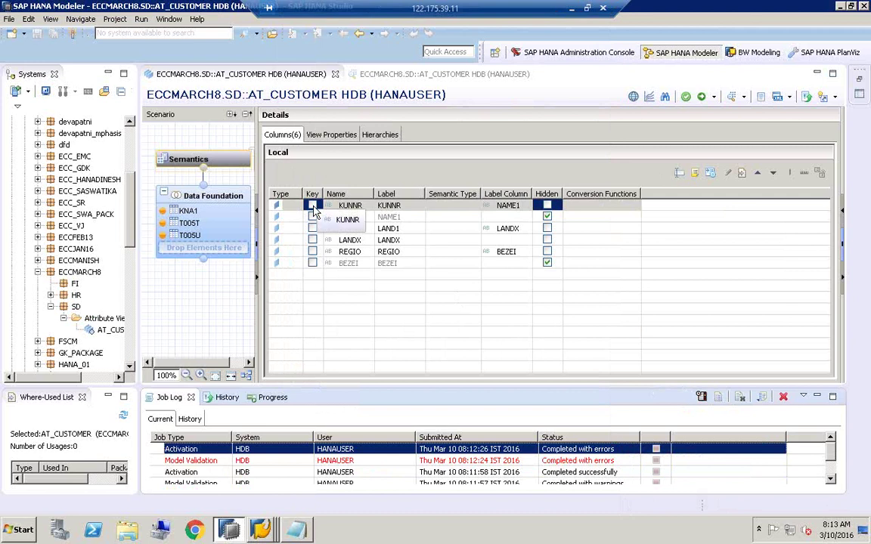
Step: Mark KUNNR as the key attribute again, activate AT_CUSTOMER, and check the new activation job in the log
left_click(312, 205)
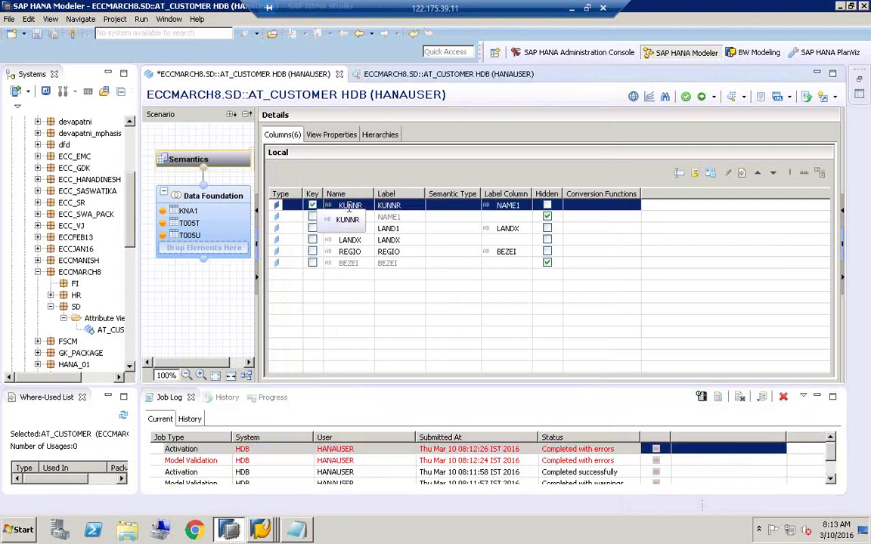
left_click(700, 98)
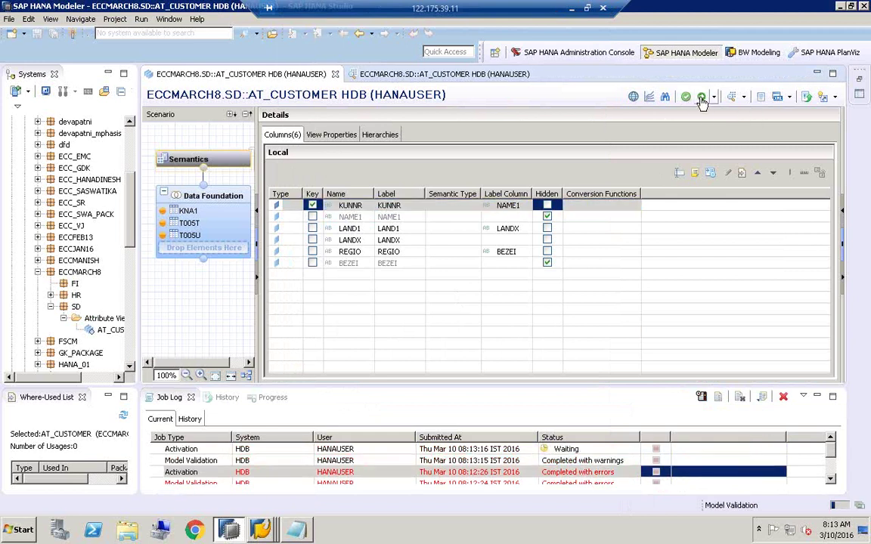
left_click(595, 451)
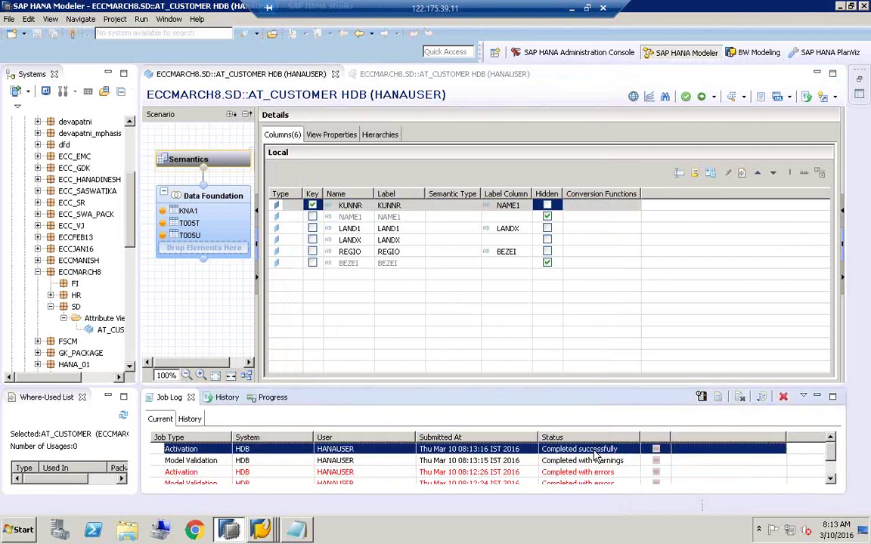
Step: Open a data preview of AT_CUSTOMER, enlarge its area, review the raw data, and return to the analysis view
left_click(109, 331)
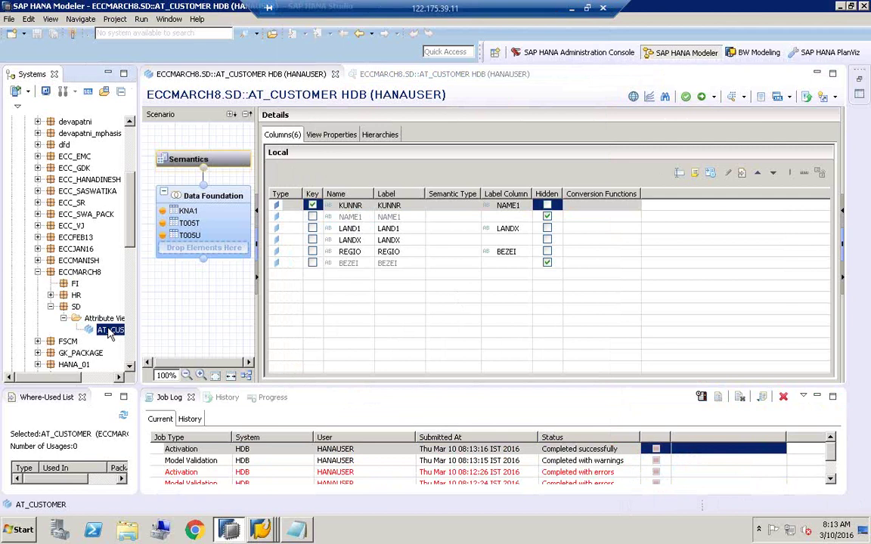
right_click(110, 333)
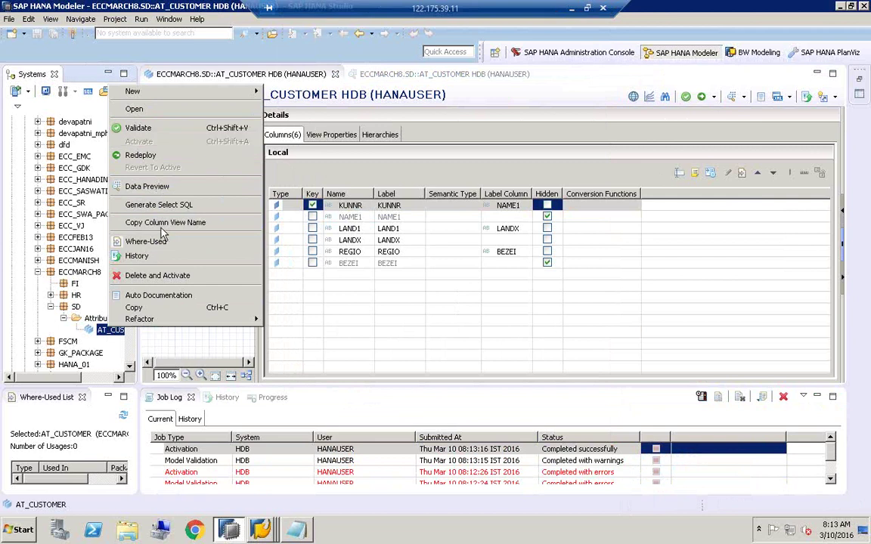
left_click(152, 186)
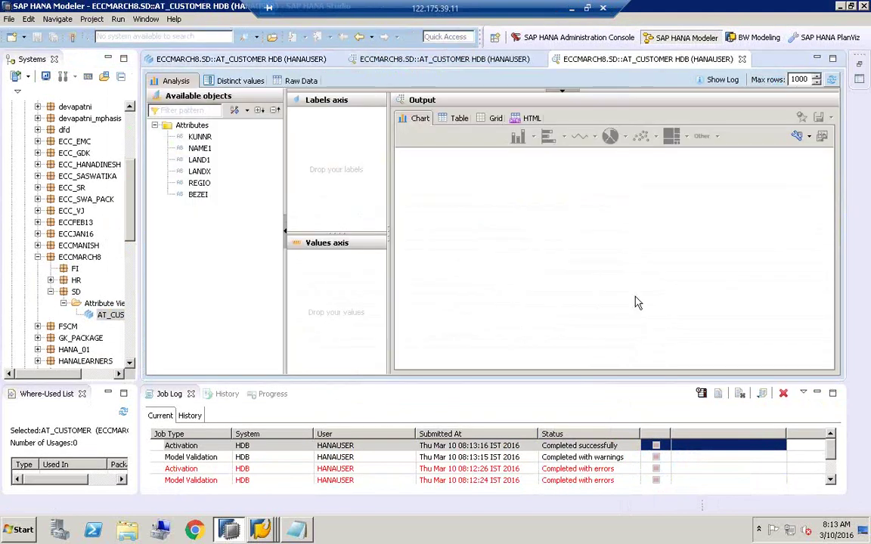
left_click(816, 392)
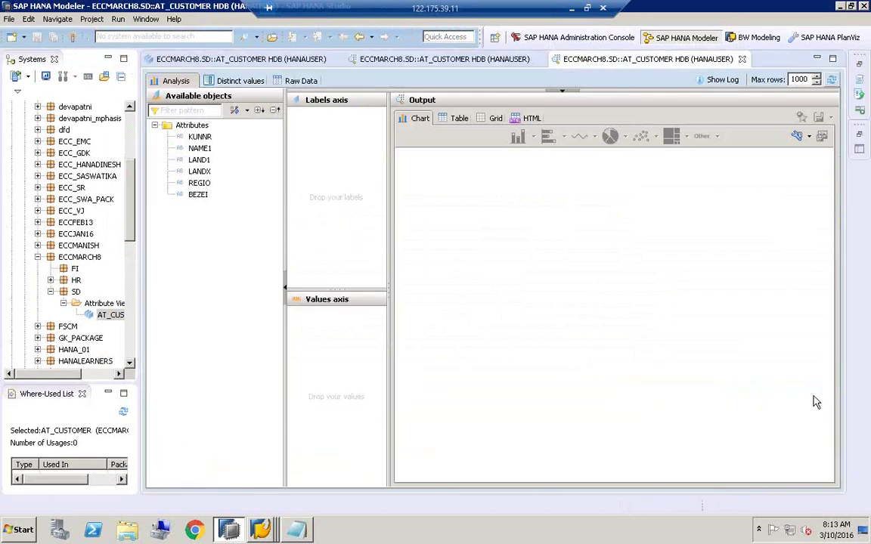
left_click(271, 79)
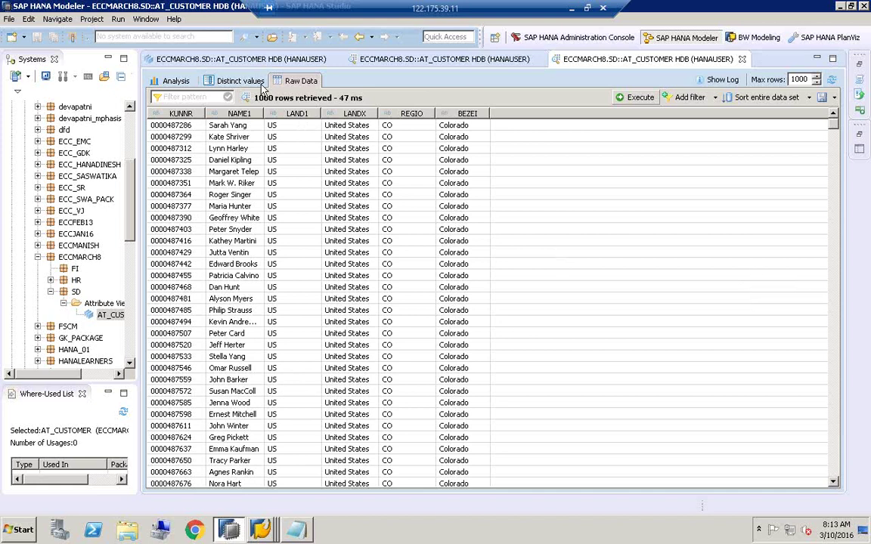
left_click(174, 81)
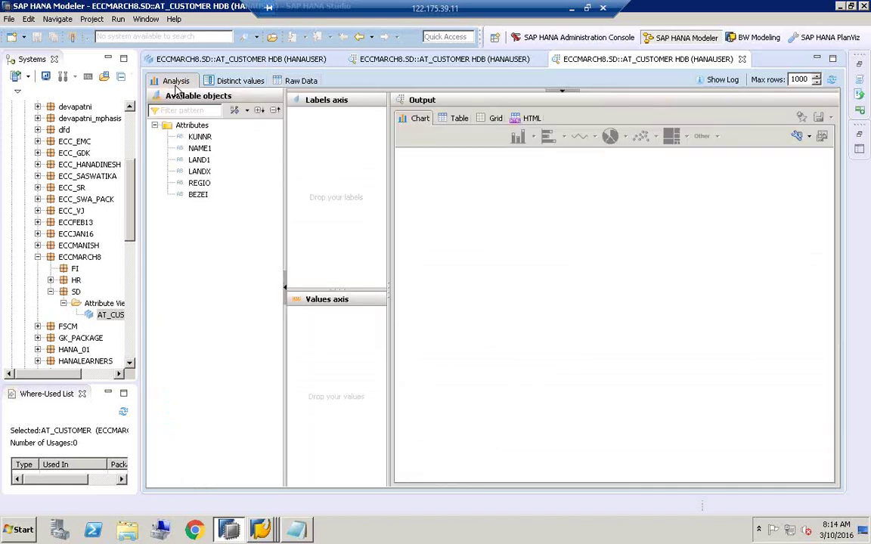
Step: Add KUNNR and NAME1 to the labels axis of the AT_CUSTOMER preview, show the output as a table, and adjust its column widths
left_click_drag(198, 136, 333, 142)
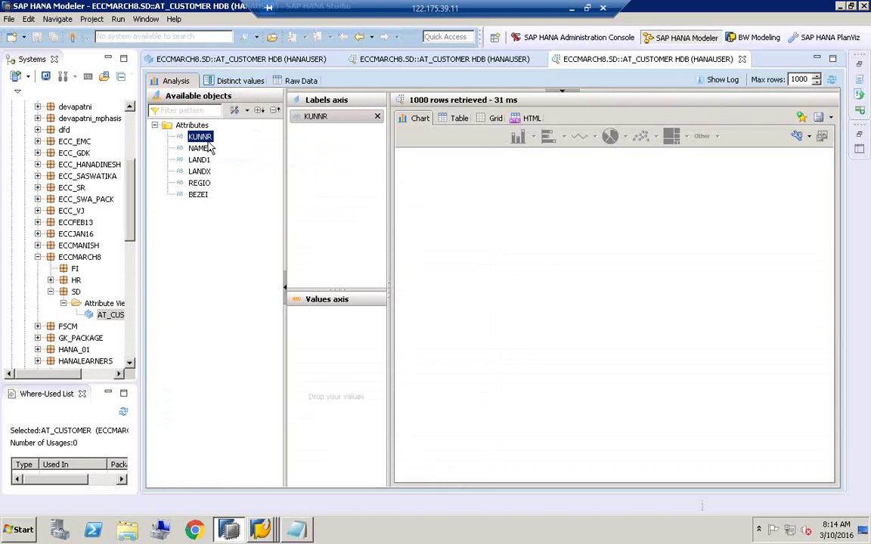
left_click_drag(198, 148, 331, 156)
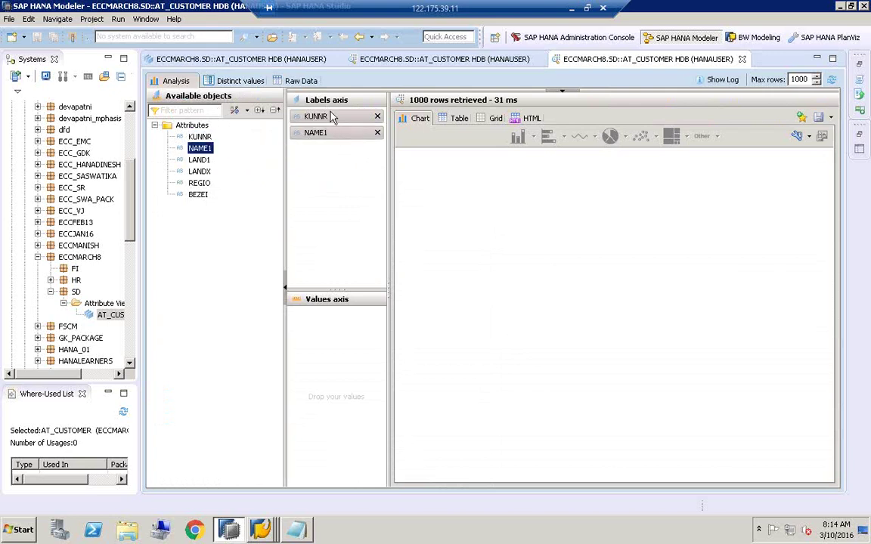
left_click(456, 119)
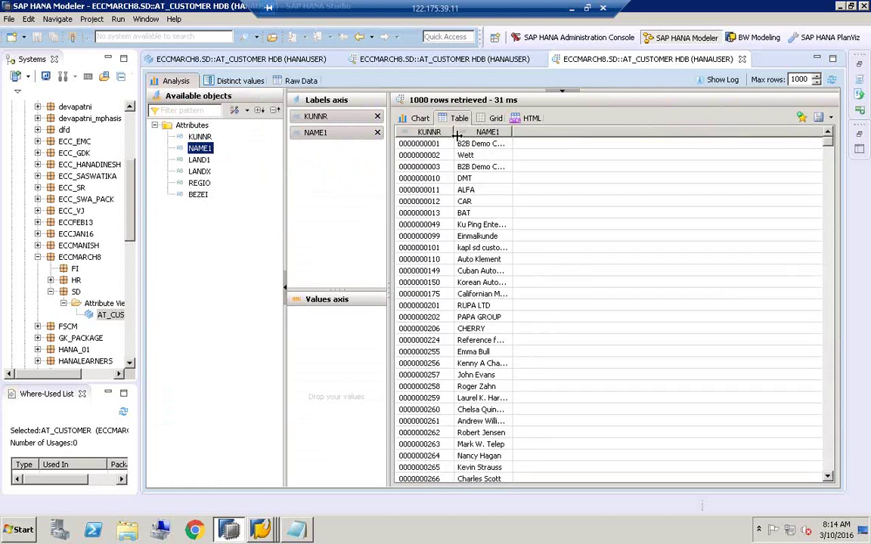
left_click_drag(456, 134, 446, 134)
double_click(450, 132)
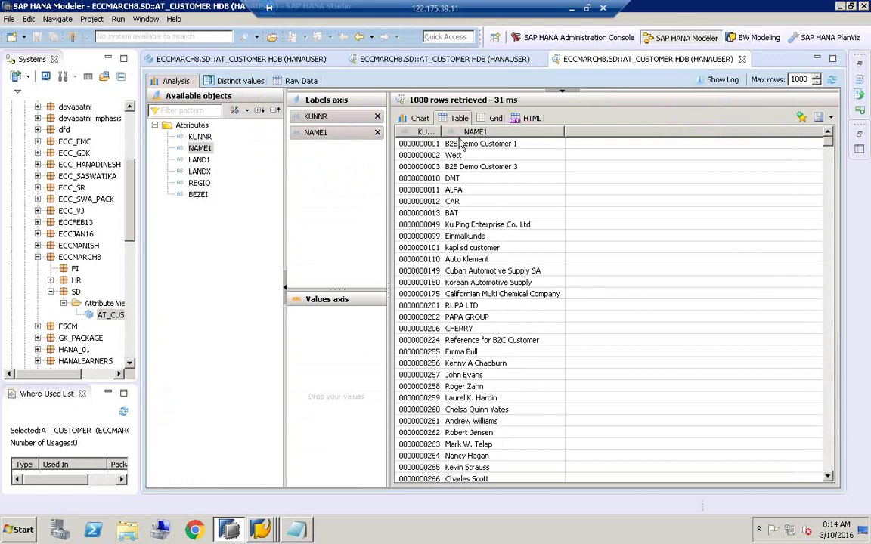
left_click_drag(443, 133, 454, 132)
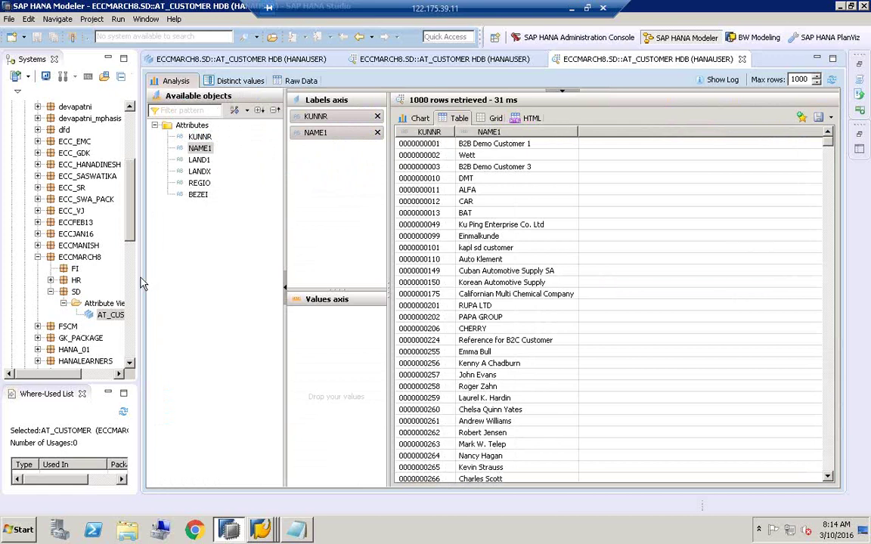
Step: Widen the Systems view and review the version history of attribute view AT_CUSTOMER, including its activation dates
left_click_drag(139, 277, 186, 276)
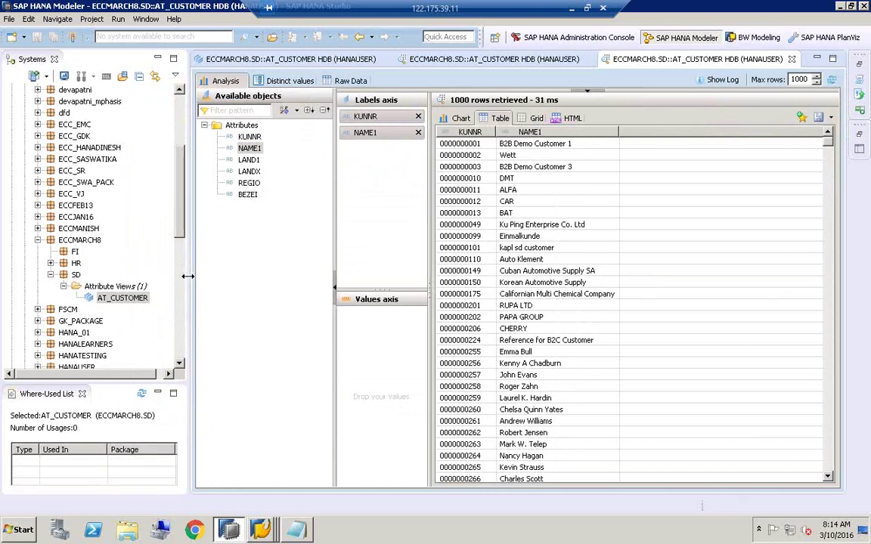
left_click(122, 298)
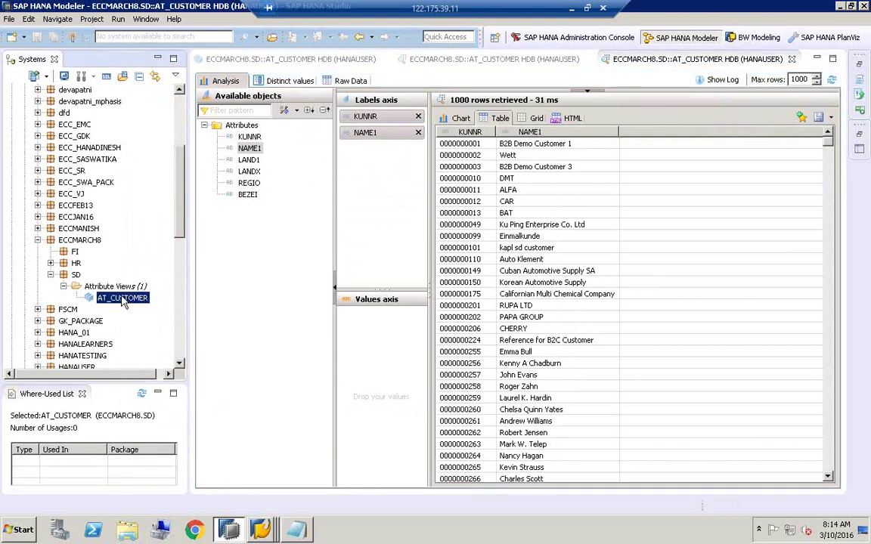
right_click(123, 298)
right_click(123, 298)
mouse_move(123, 303)
left_mouse_down()
mouse_move(163, 143)
mouse_move(123, 255)
mouse_move(132, 305)
left_mouse_up()
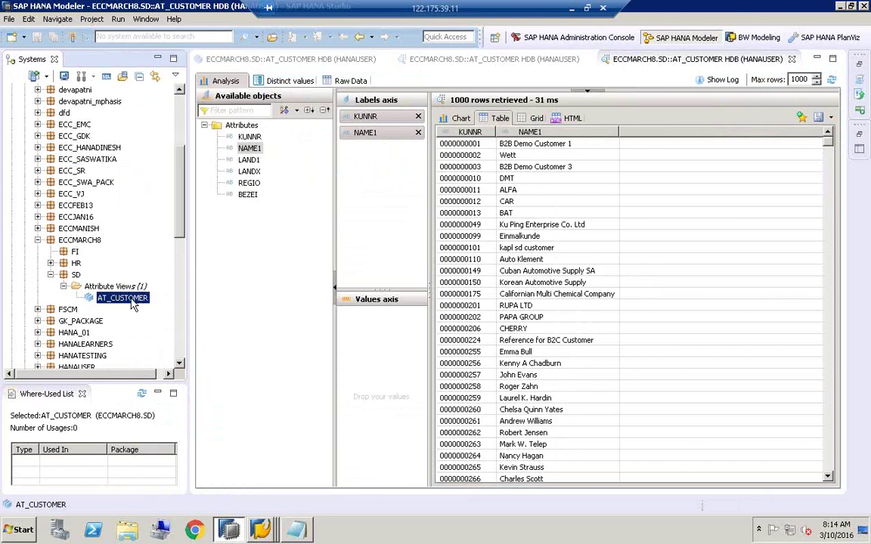
right_click(133, 305)
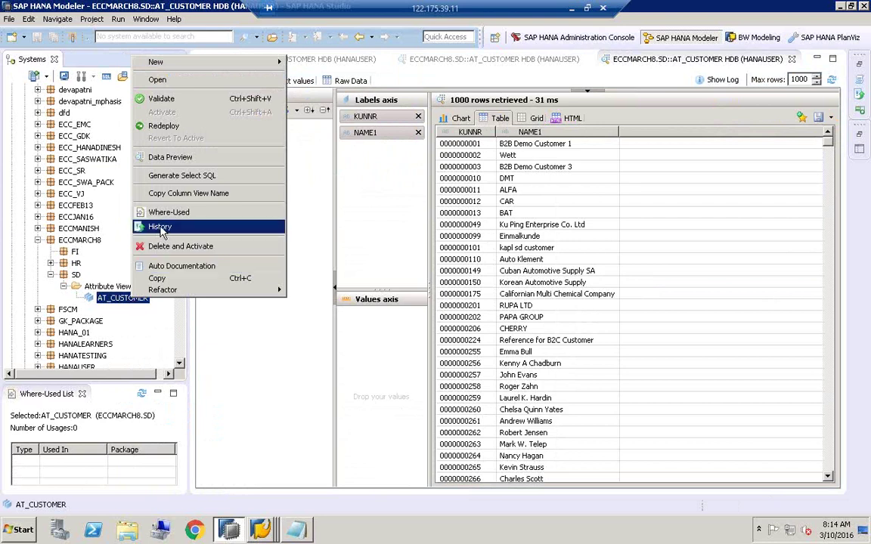
left_click(160, 227)
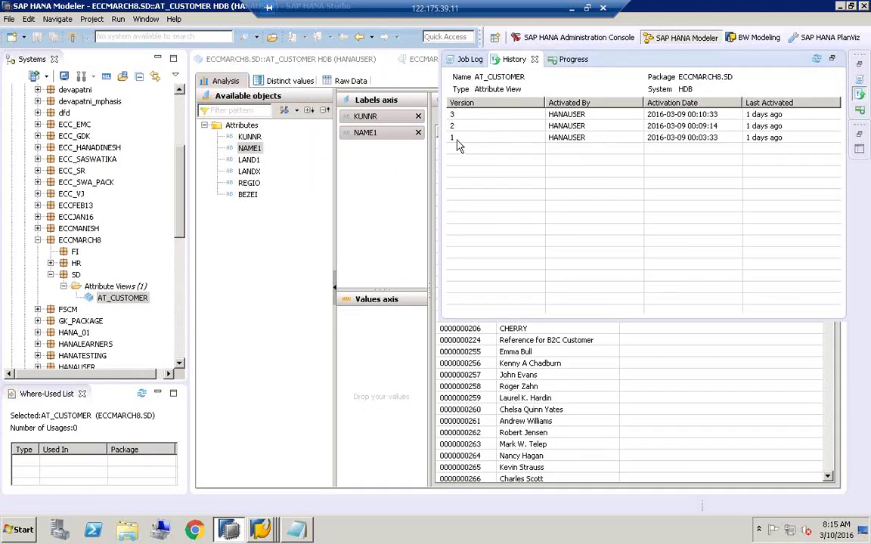
double_click(119, 299)
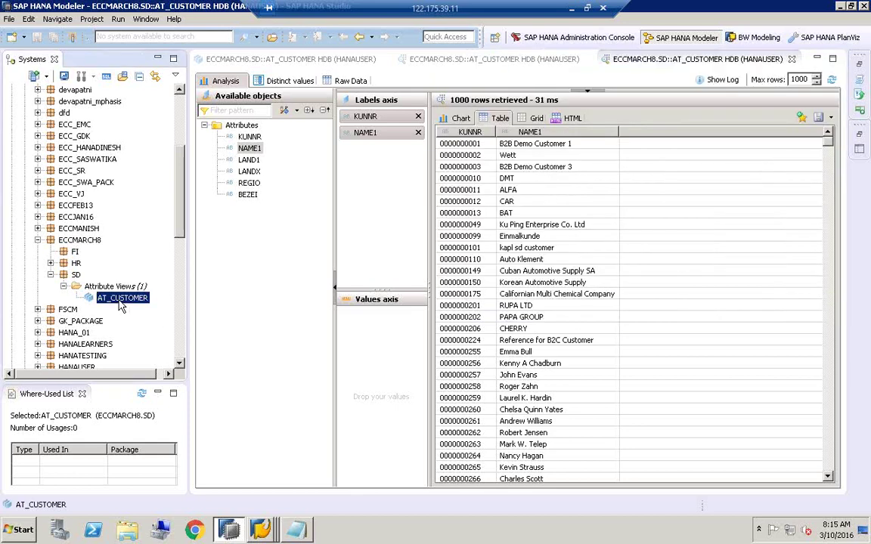
right_click(119, 302)
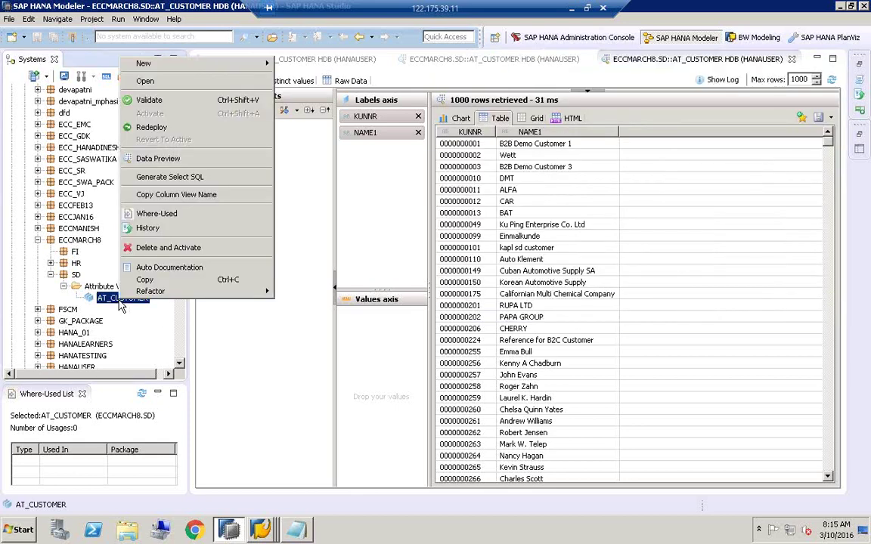
left_click(149, 228)
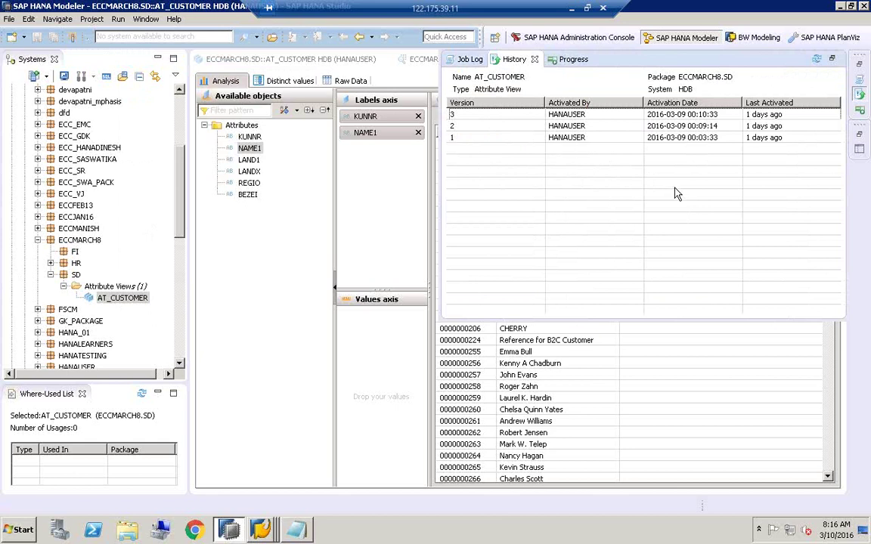
Step: Create an attribute view named SDSD in the SD package under ECCMARCH8
left_click(117, 298)
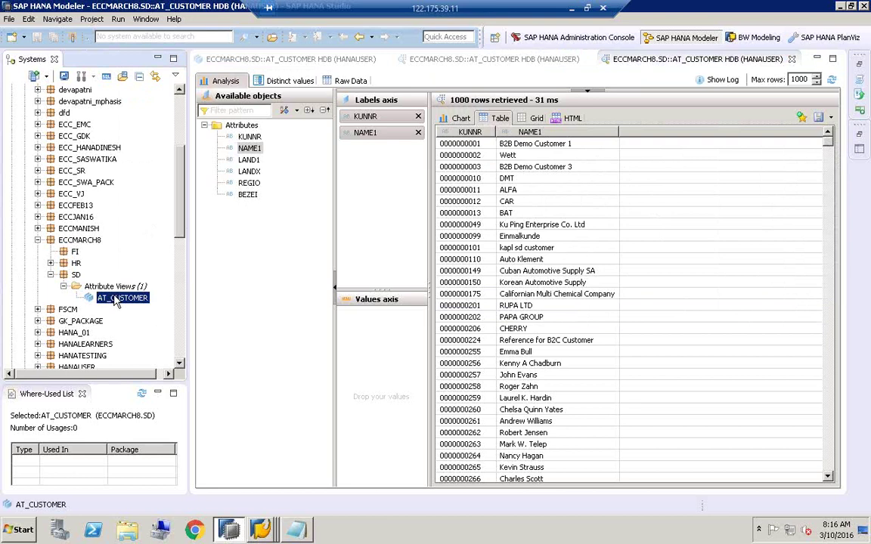
left_click(76, 275)
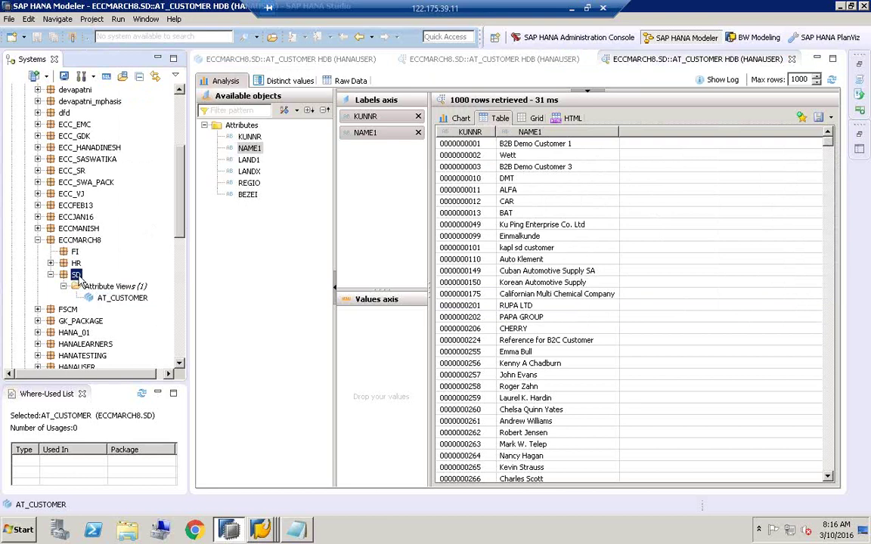
right_click(76, 275)
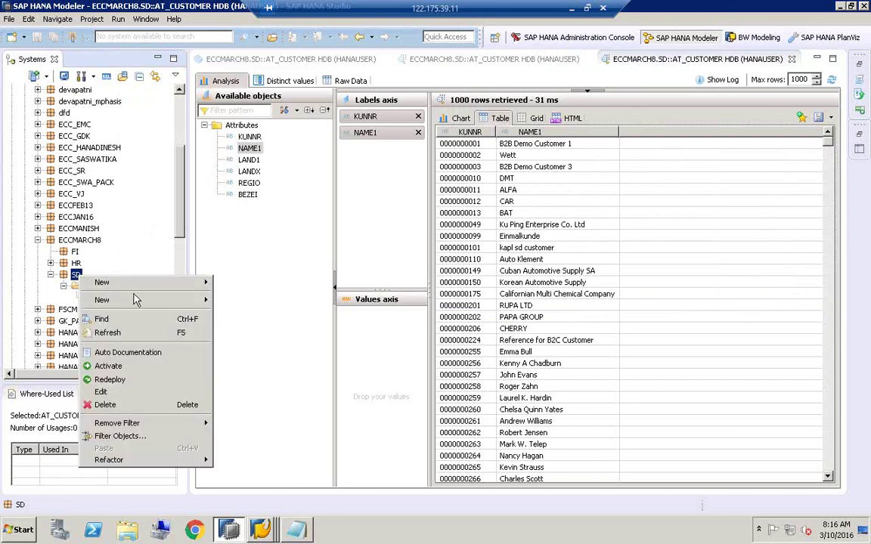
mouse_move(134, 300)
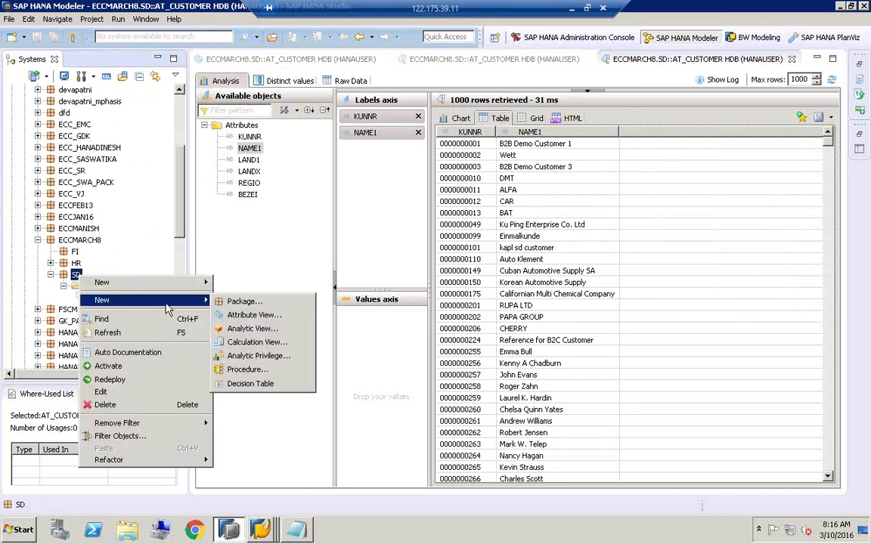
left_click(242, 316)
type("SDSD")
left_click(158, 154)
type("dsd")
left_click(311, 449)
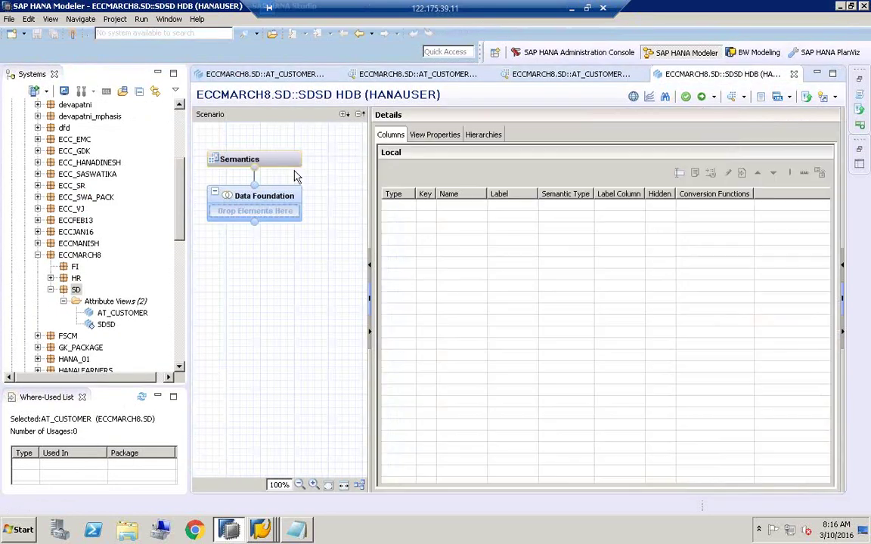
Step: Inspect the Data Foundation and Semantics nodes of SDSD and the commands available for AT_CUSTOMER
left_click(253, 198)
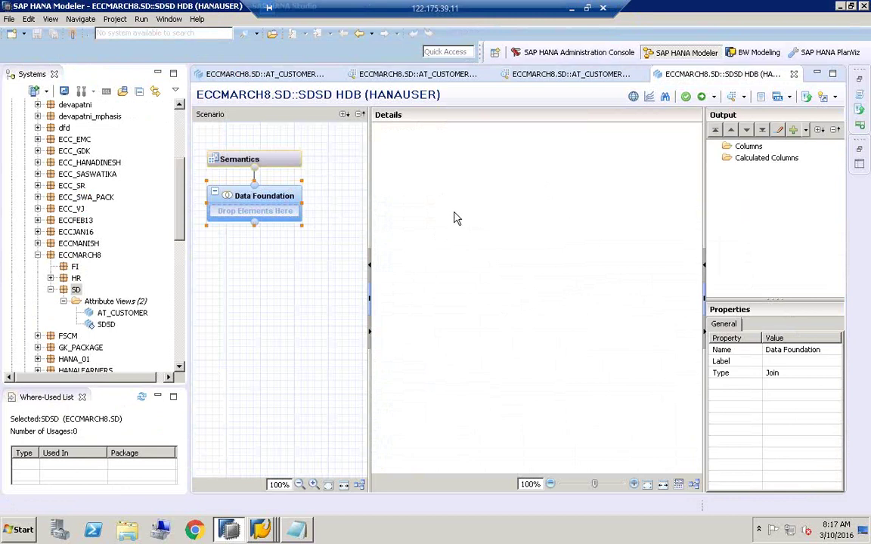
left_click(253, 168)
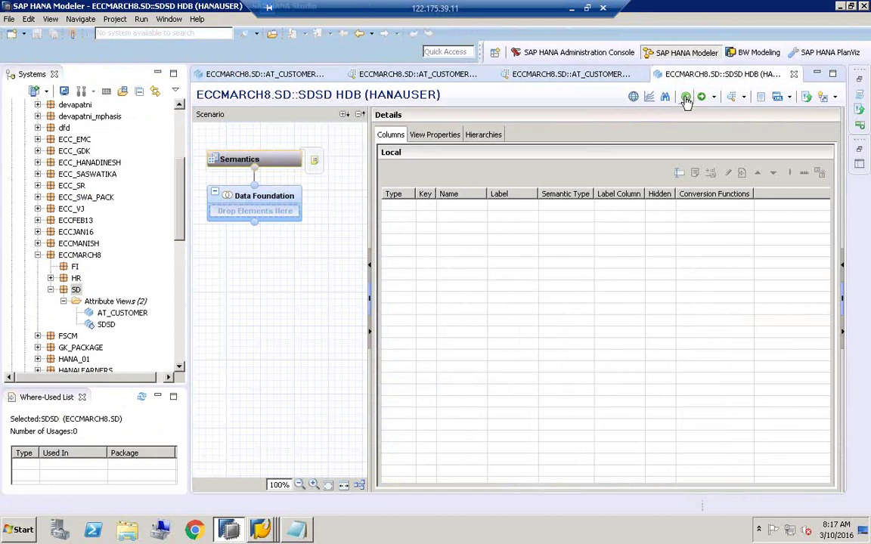
left_click(125, 313)
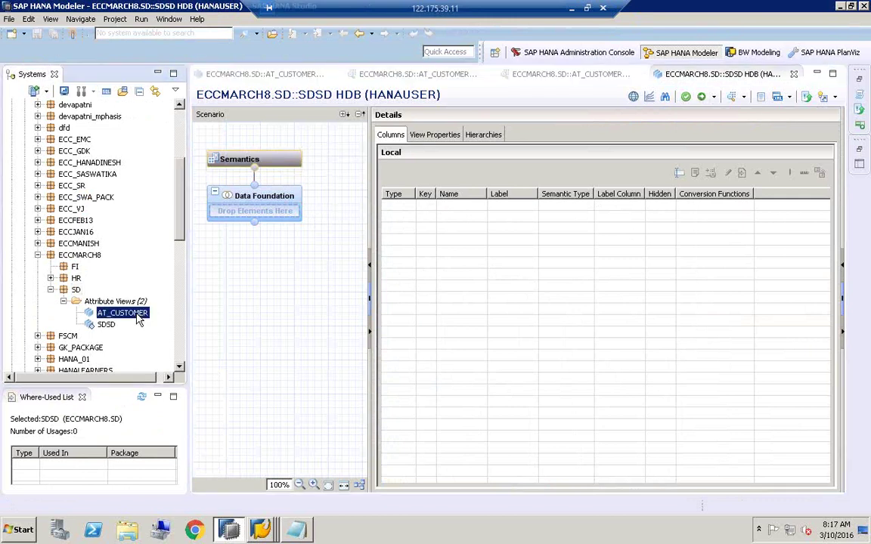
right_click(138, 318)
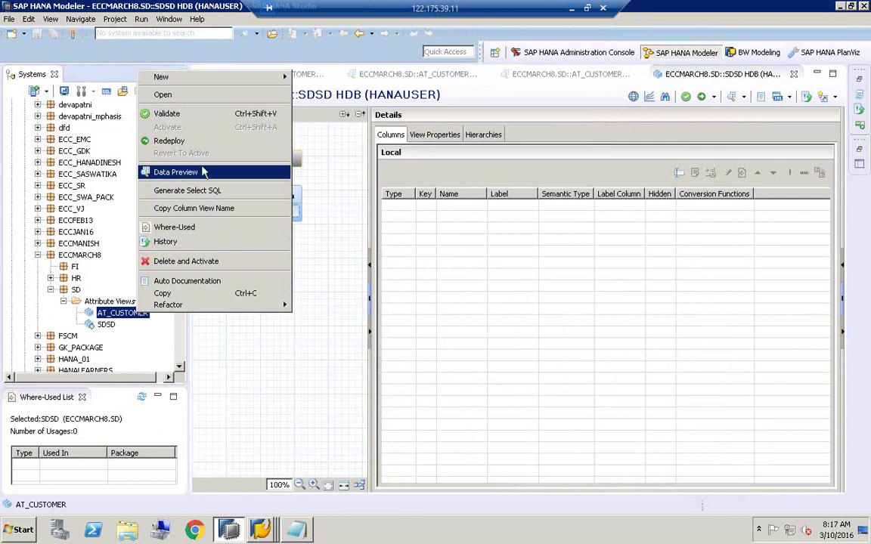
Step: Try to delete attribute view SDSD while its editor is still open, then dismiss the message
left_click(108, 324)
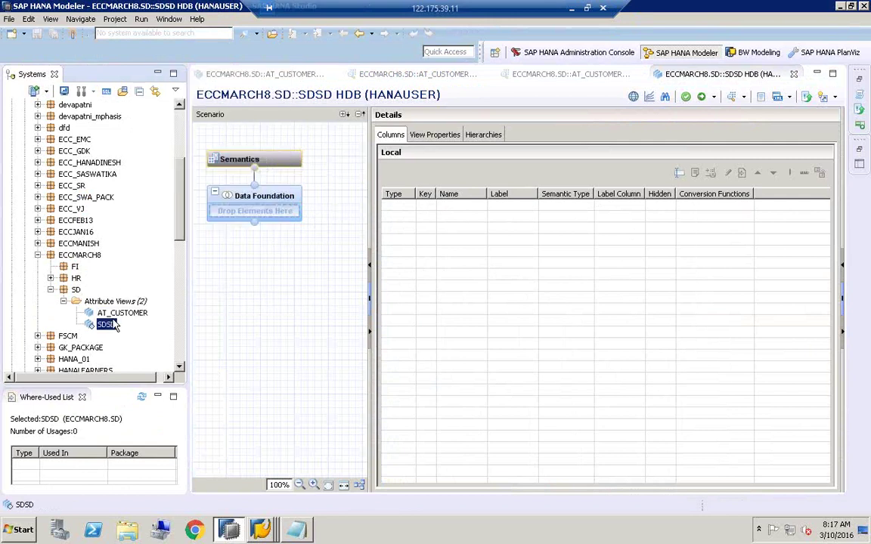
right_click(114, 324)
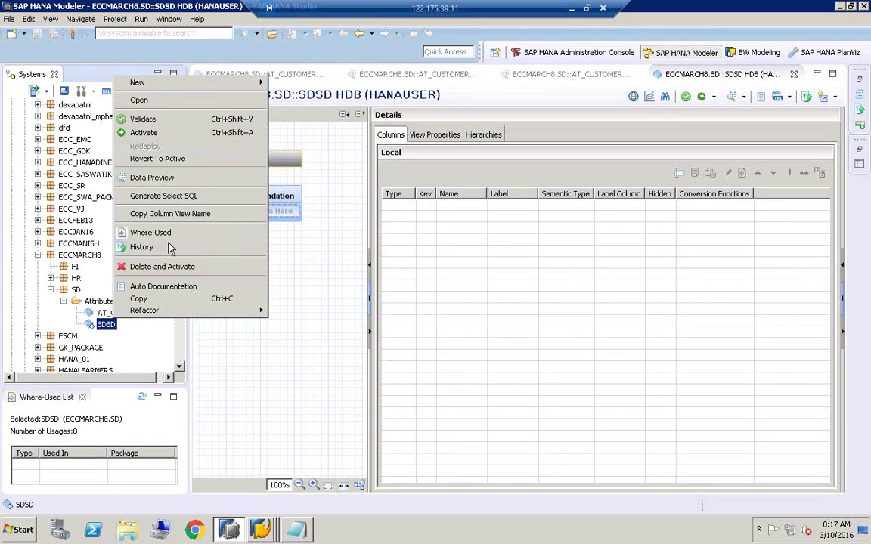
left_click(169, 267)
left_click(491, 270)
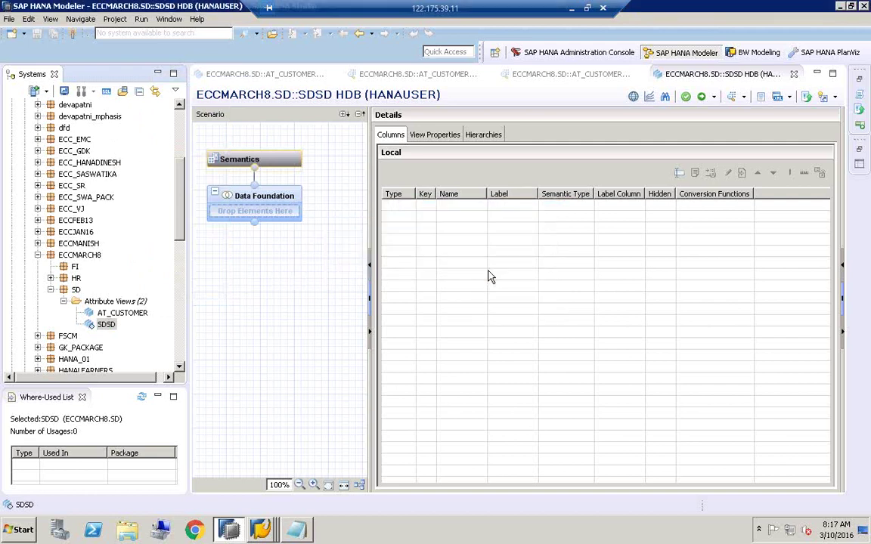
left_click(551, 269)
right_click(102, 330)
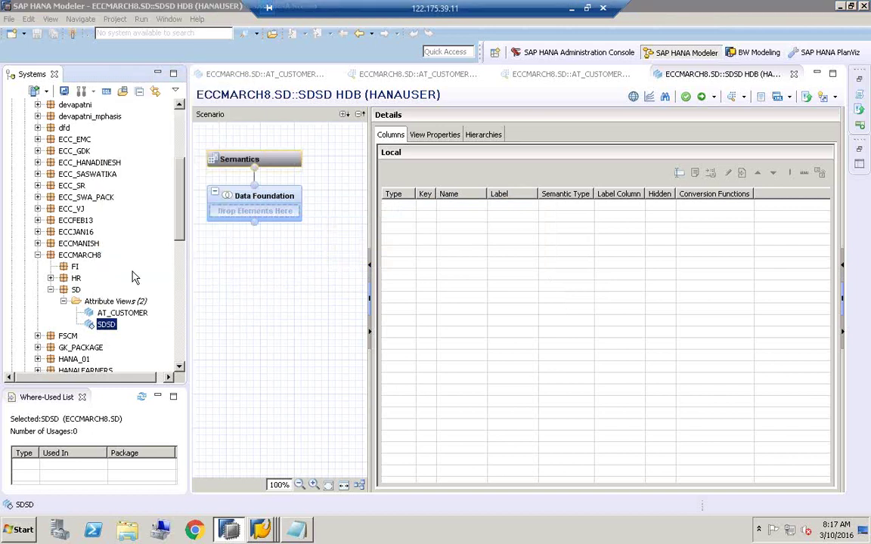
left_click(133, 274)
key("Return")
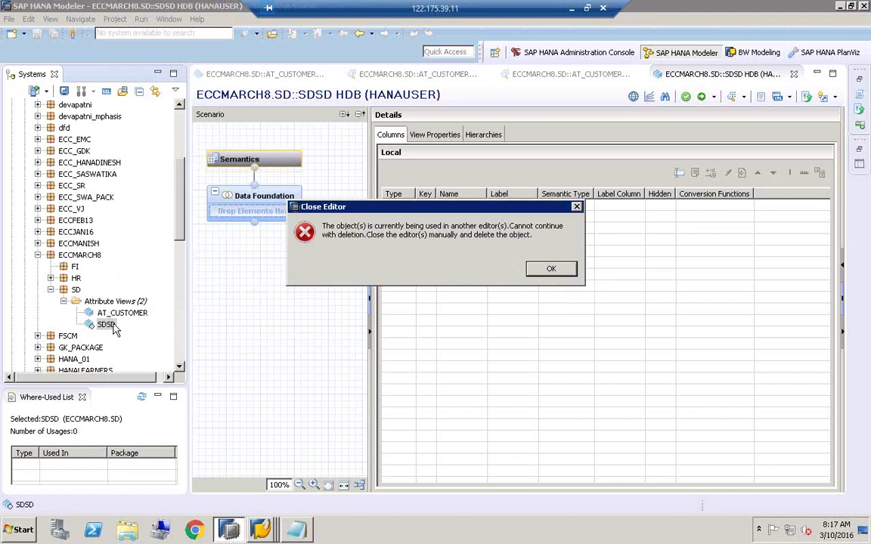
left_click(550, 269)
Step: Close the SDSD editor, then delete attribute view SDSD from the SD package with Delete and Activate
left_click(793, 73)
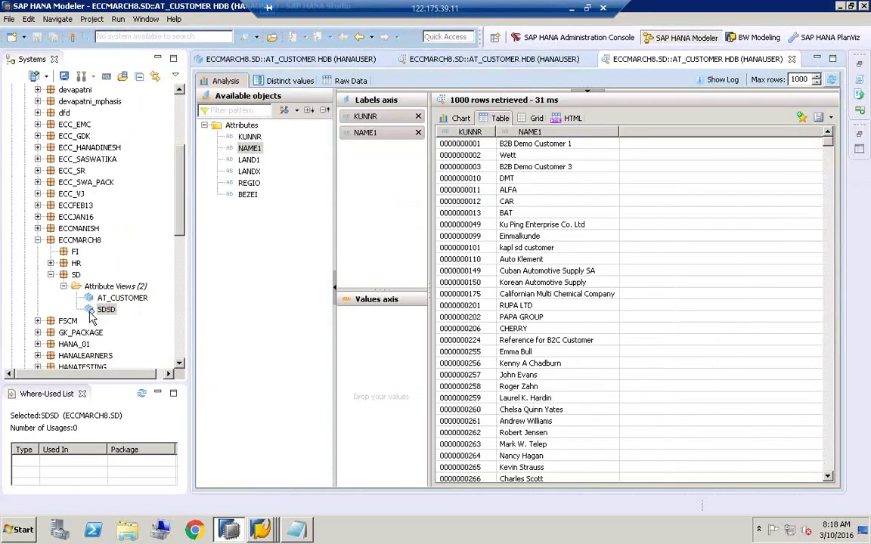
left_click(90, 316)
right_click(90, 316)
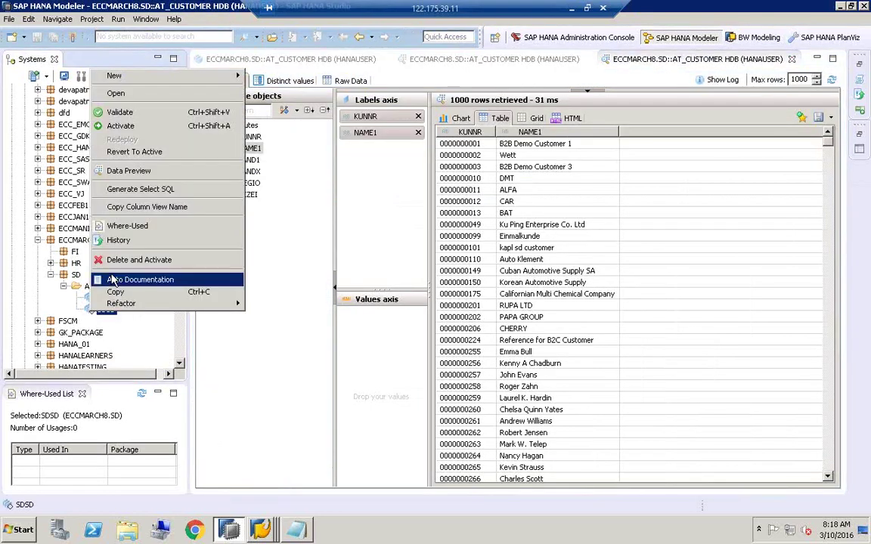
left_click(121, 268)
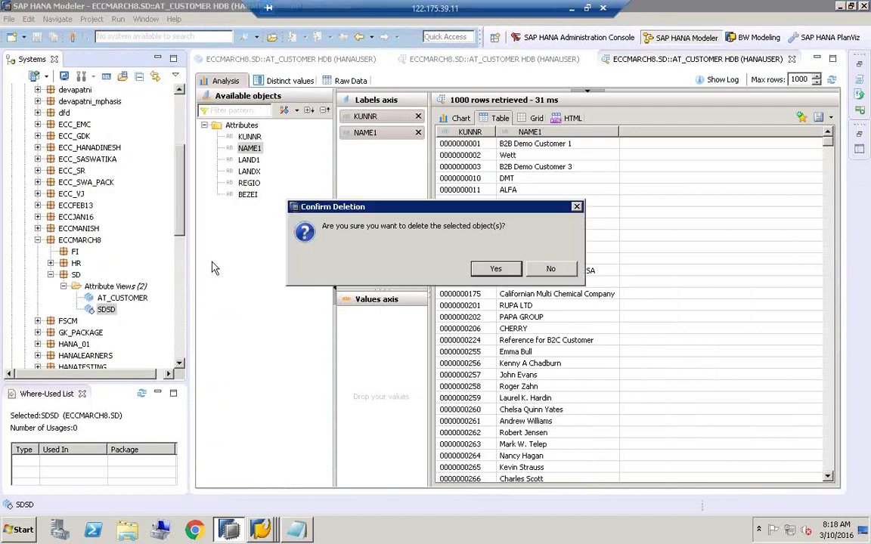
left_click(493, 266)
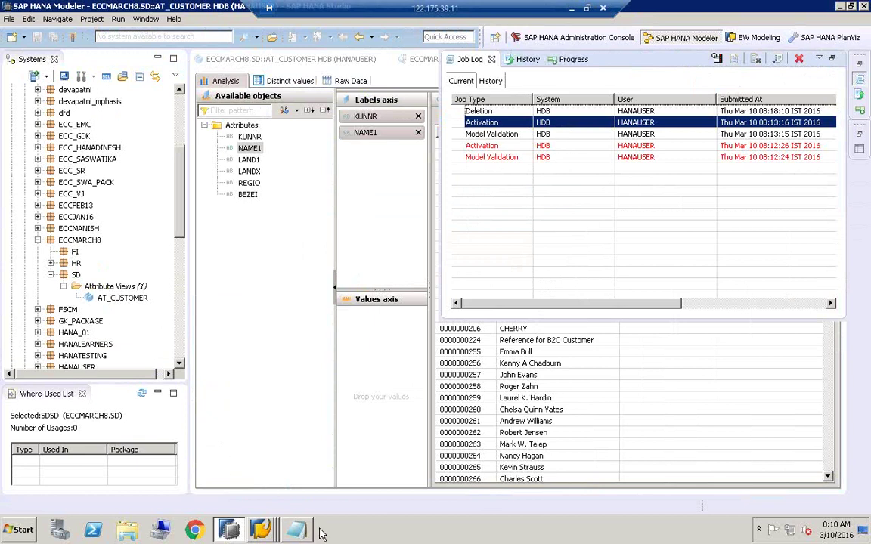
Step: Switch to Notepad, erase all the customer and country notes, and close it
left_click(295, 533)
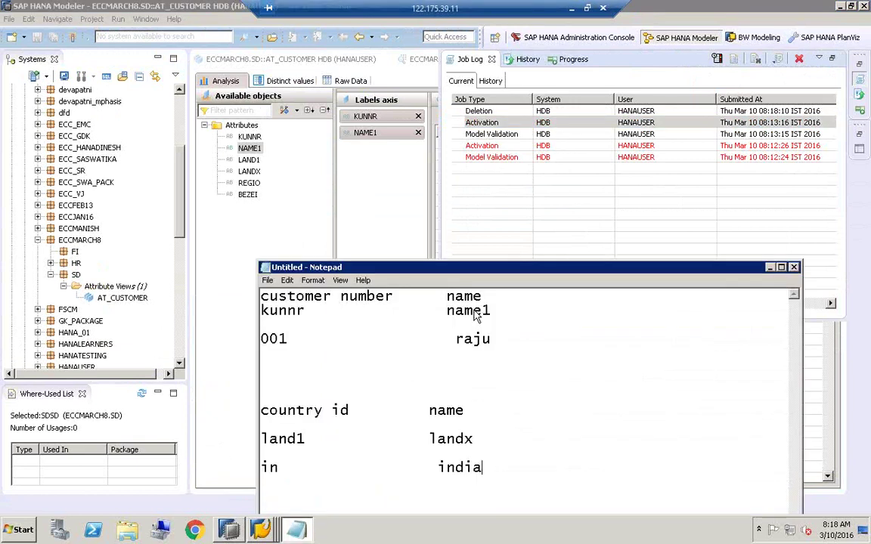
left_click_drag(454, 267, 397, 145)
left_click_drag(457, 361, 205, 175)
key("Delete")
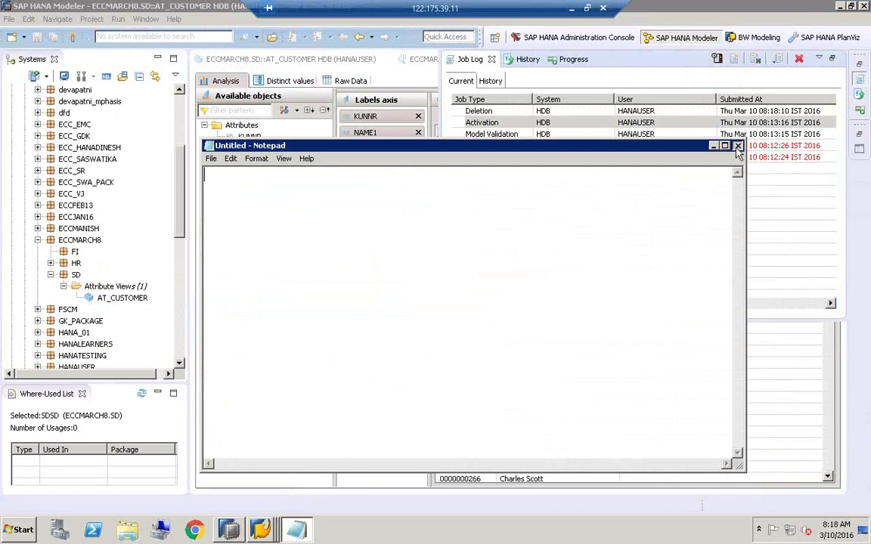
left_click(659, 123)
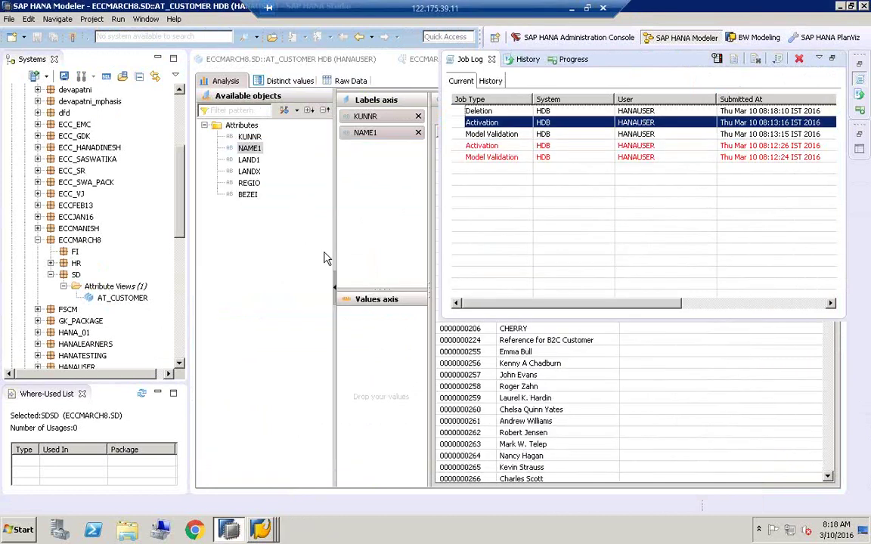
Step: Start a new attribute view in the SD package of ECCMARCH8 and name it AT_SHIPTOPARTY
left_click(75, 275)
right_click(74, 277)
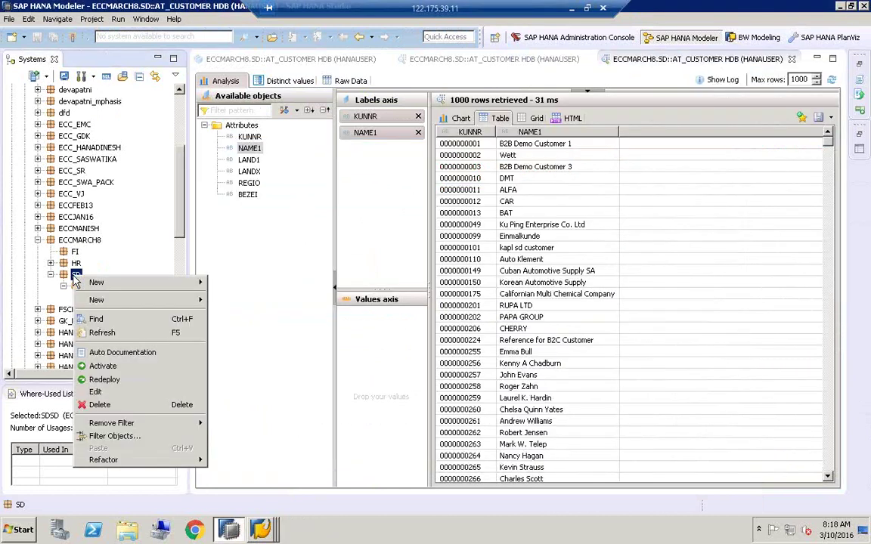
mouse_move(111, 302)
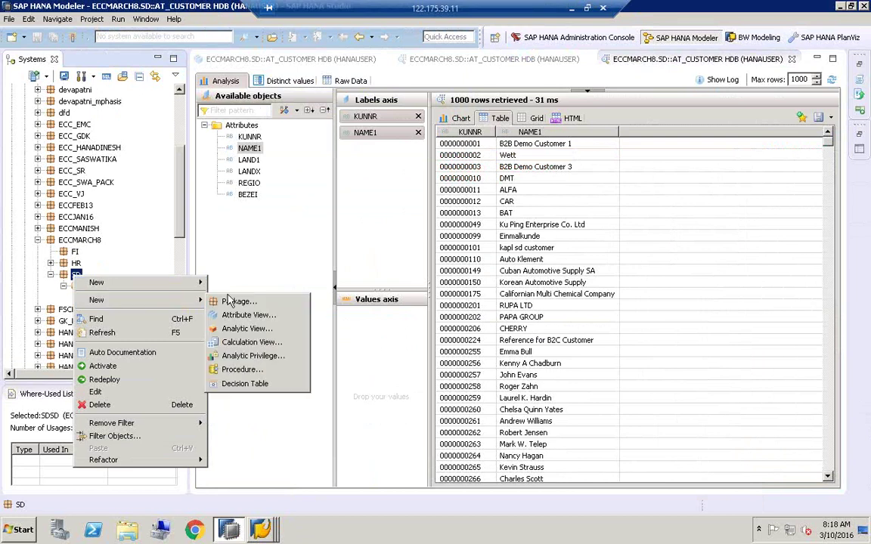
left_click(241, 320)
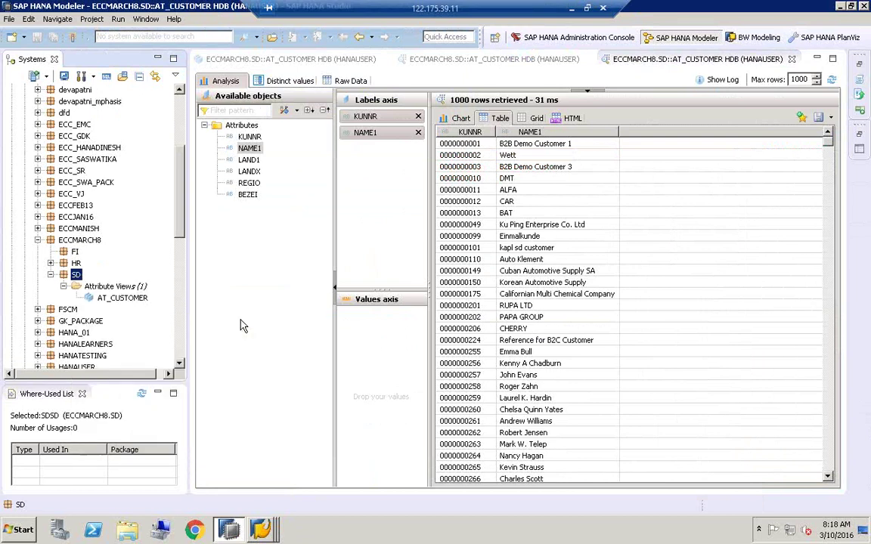
left_click_drag(142, 59, 242, 96)
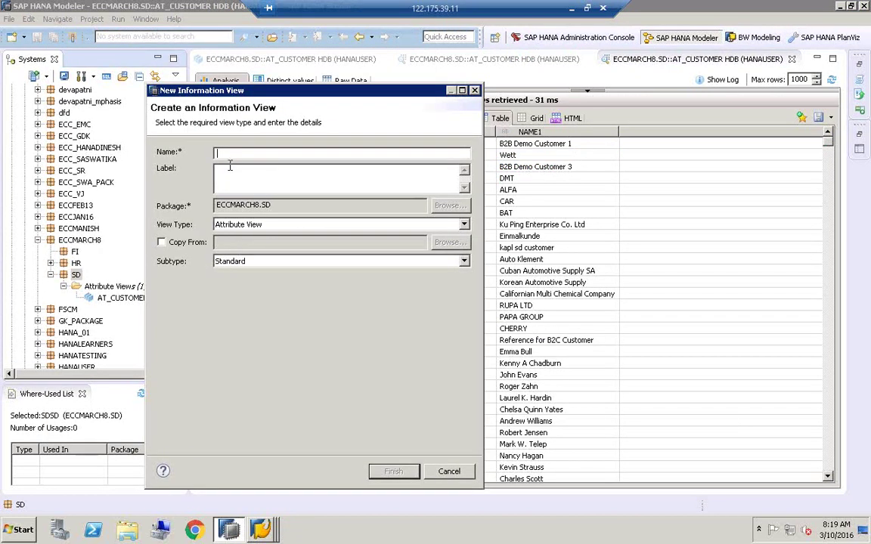
type("AT_SHIPTOPARTY")
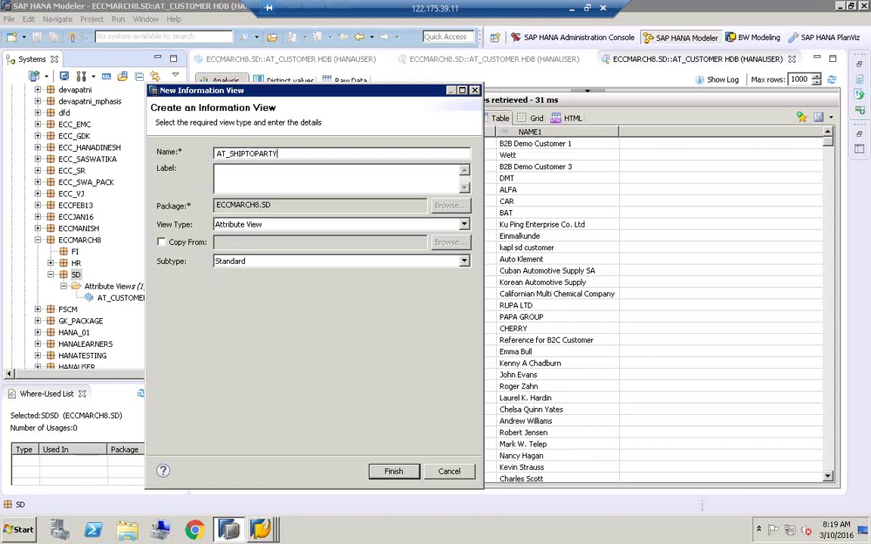
Step: Label the new view SHIPTOPARTY and set its subtype to Derived
left_click(258, 172)
left_click(231, 172)
key("BackSpace")
key("BackSpace")
key("BackSpace")
left_click(255, 168)
left_click(238, 262)
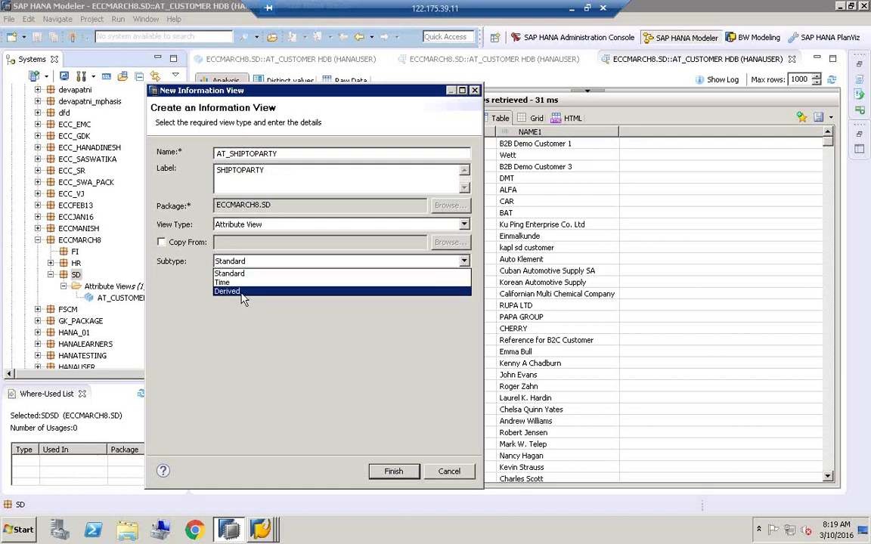
left_click(242, 296)
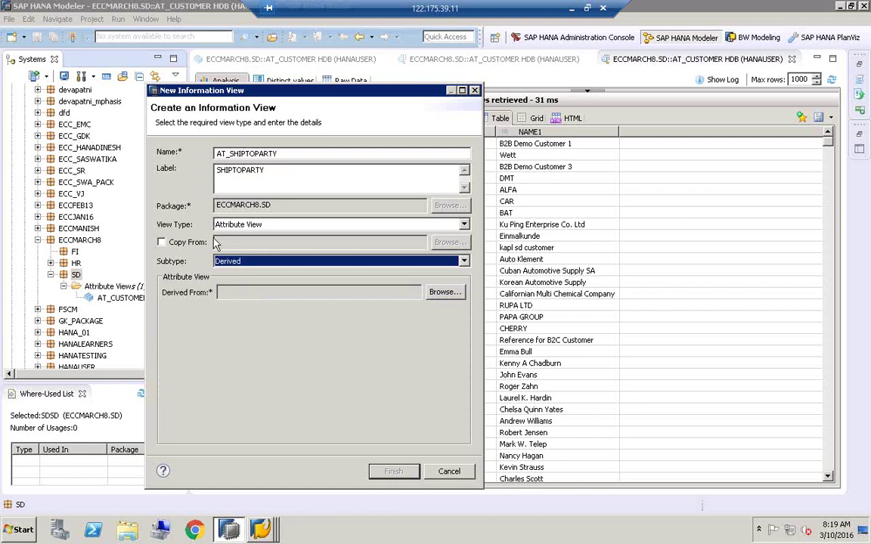
Step: Open Paint and draw a rectangle about 257 × 69 px in the canvas's upper left, containing the text "customer"
left_click(22, 531)
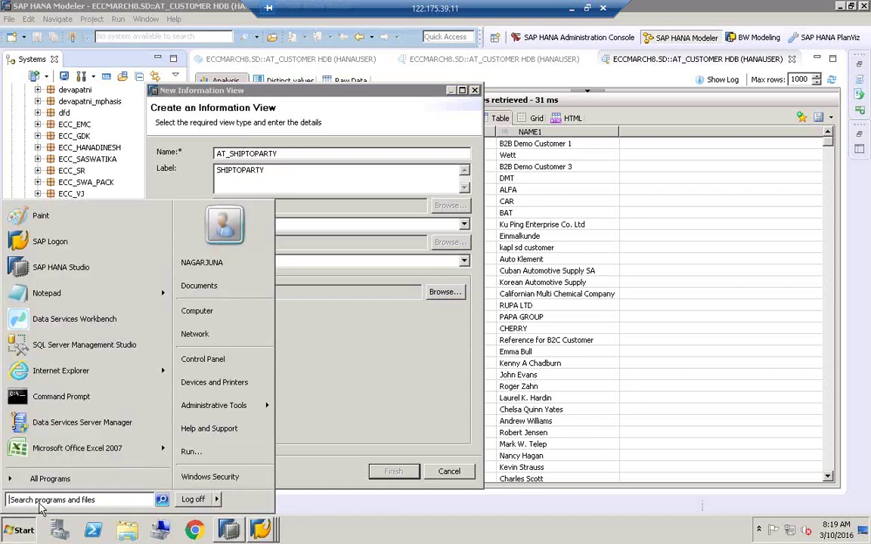
type("mspaint")
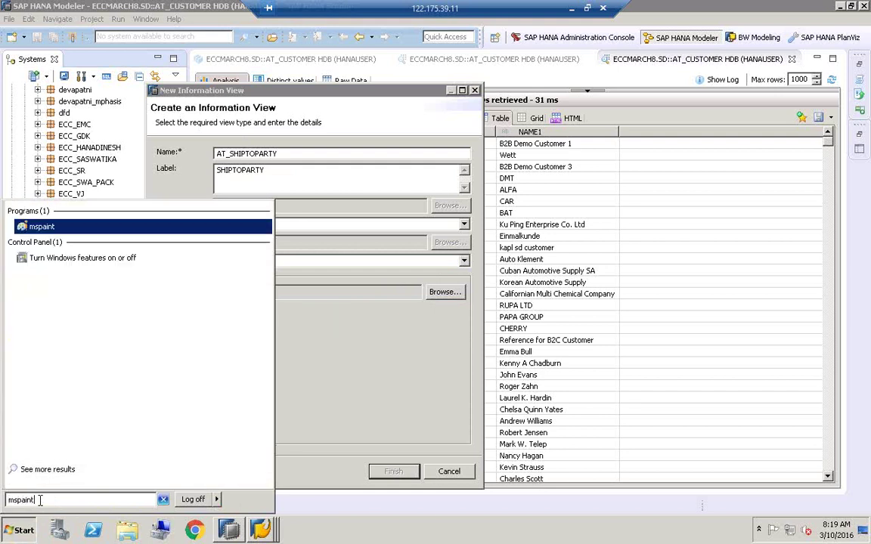
left_click(33, 228)
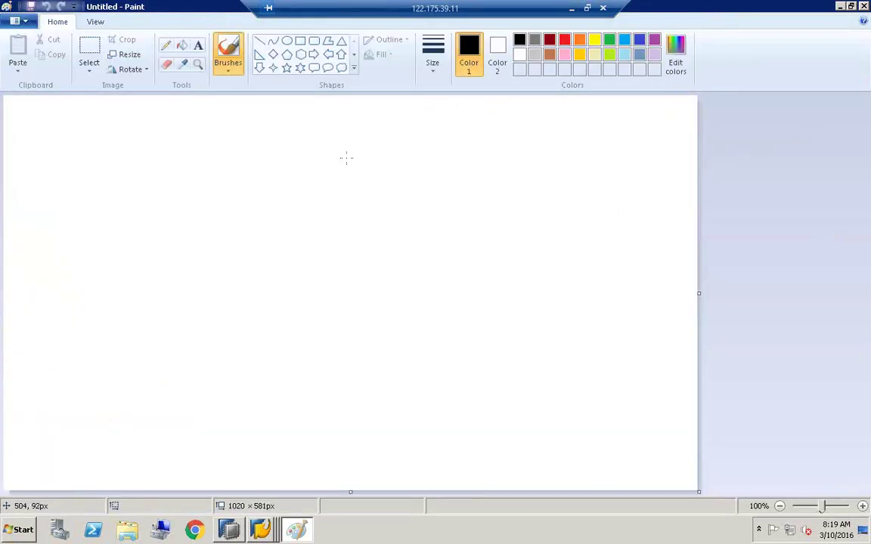
left_click(300, 40)
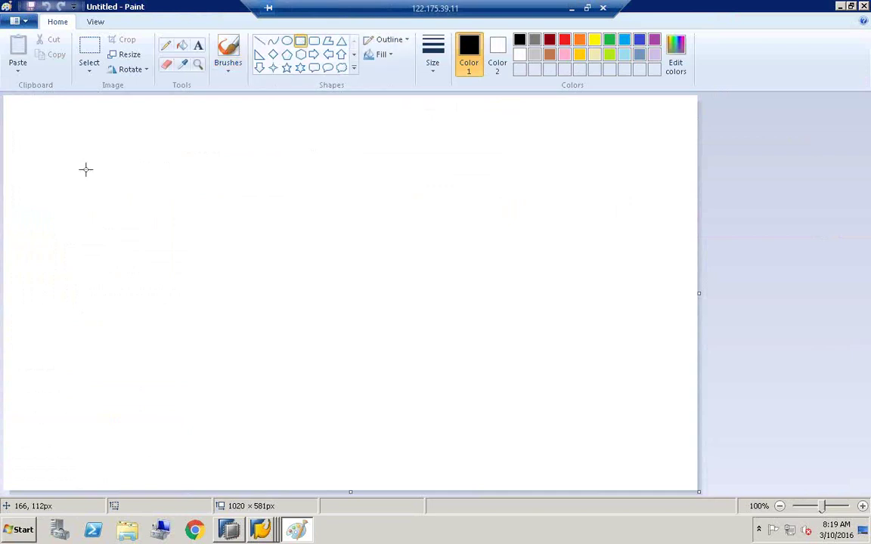
left_click_drag(38, 152, 213, 198)
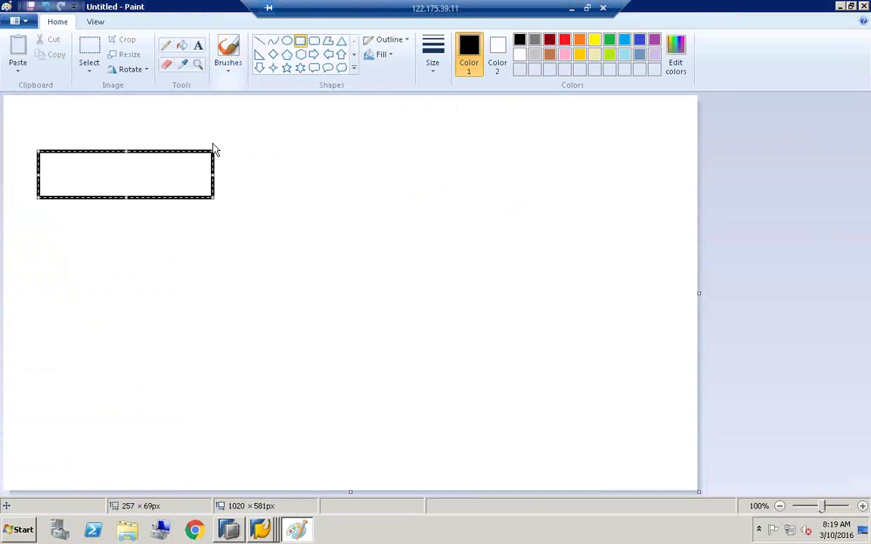
left_click(198, 45)
left_click(75, 173)
type("customer")
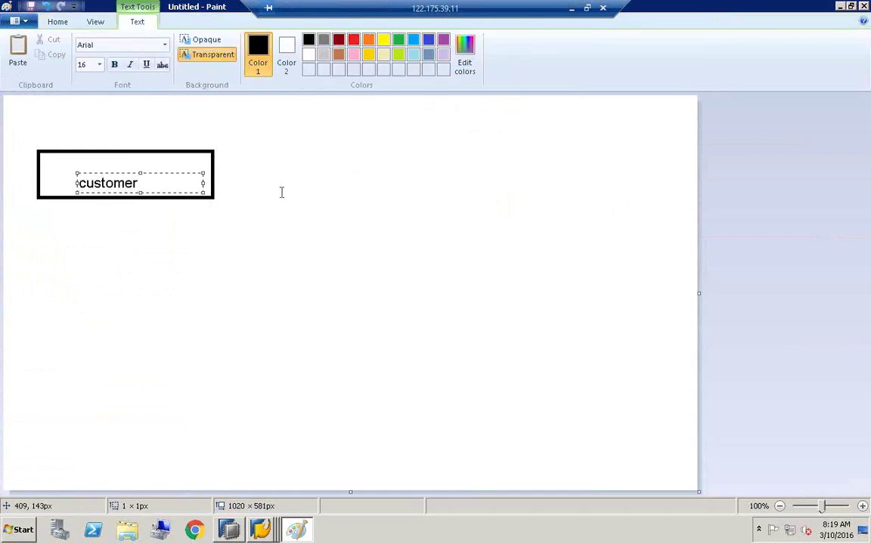
left_click(281, 198)
Step: Pencil an arc from the customer box to the right and draw a rectangle about 285 × 71 px there containing the text "shiptoparty"
left_click(167, 48)
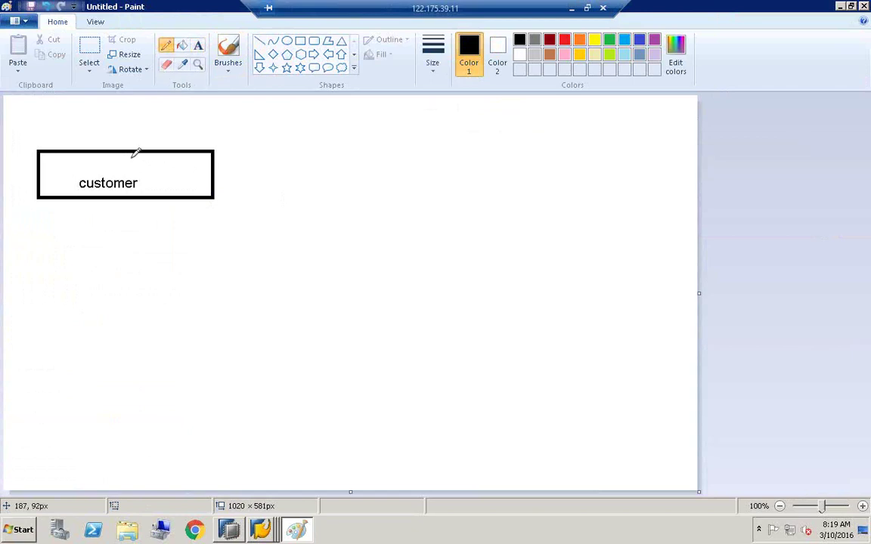
mouse_move(133, 157)
left_mouse_down()
mouse_move(354, 136)
mouse_move(558, 200)
mouse_move(601, 201)
left_mouse_up()
left_click(302, 42)
left_click(198, 46)
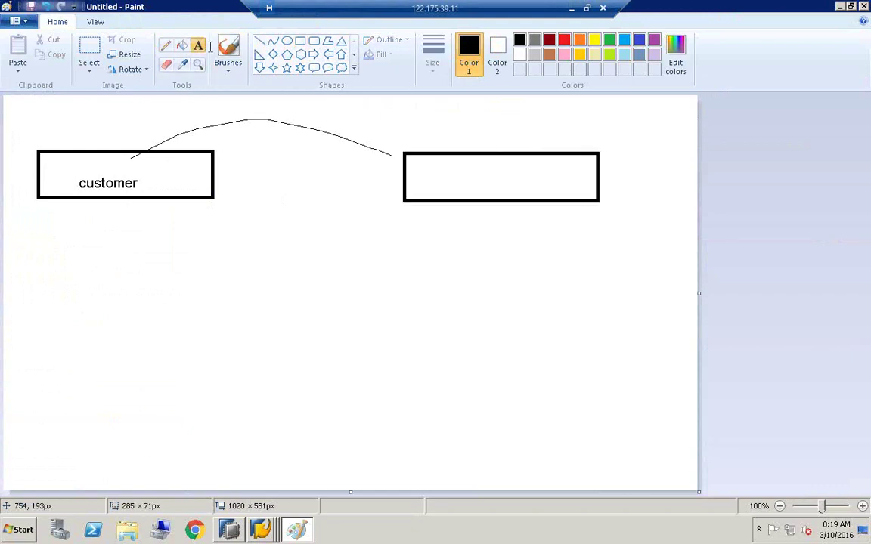
left_click(449, 174)
type("ship")
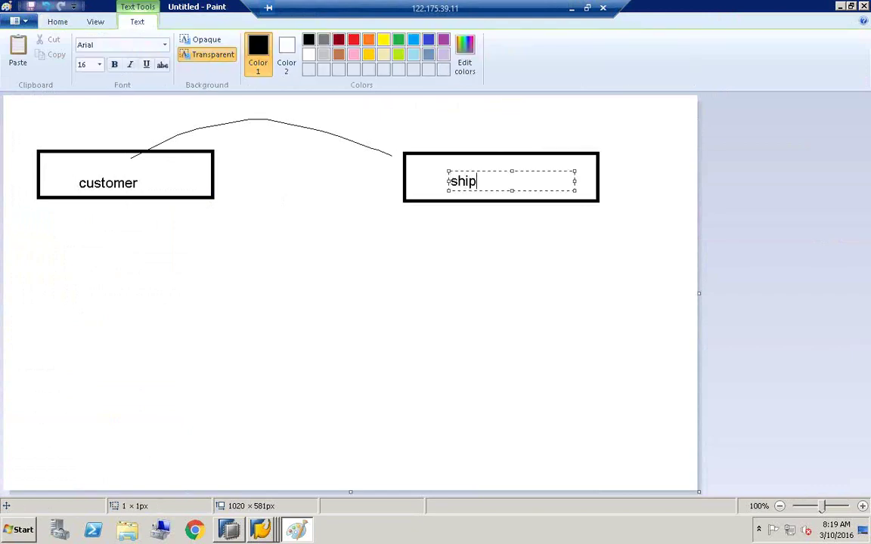
type("toparty")
left_click(273, 258)
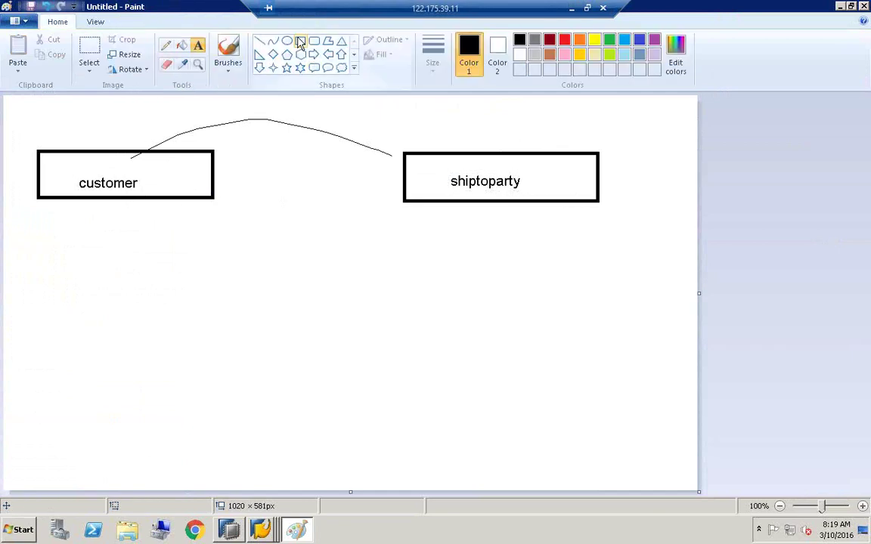
Step: Draw a rectangle about 238 × 60 px below the customer box, containing the text "billtoparty"
left_click(300, 42)
left_click_drag(143, 320, 305, 361)
left_click(198, 45)
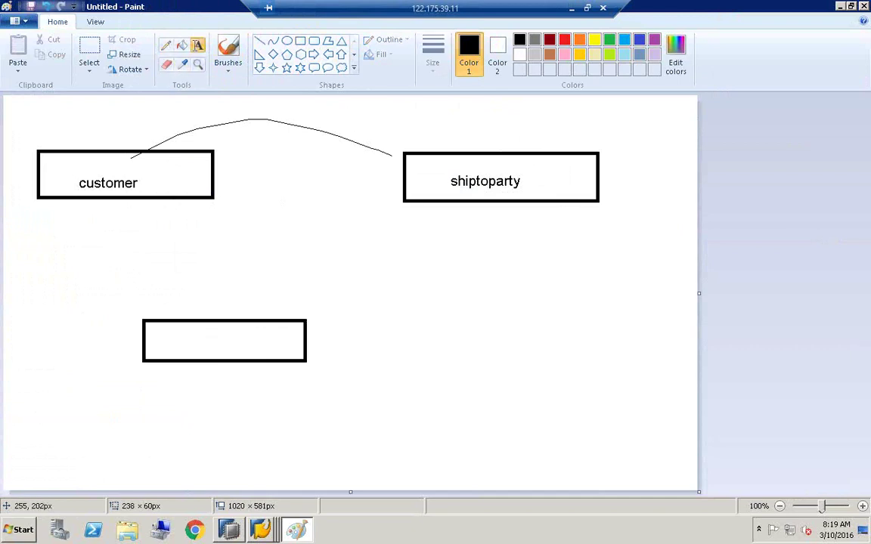
left_click(180, 346)
type("billt")
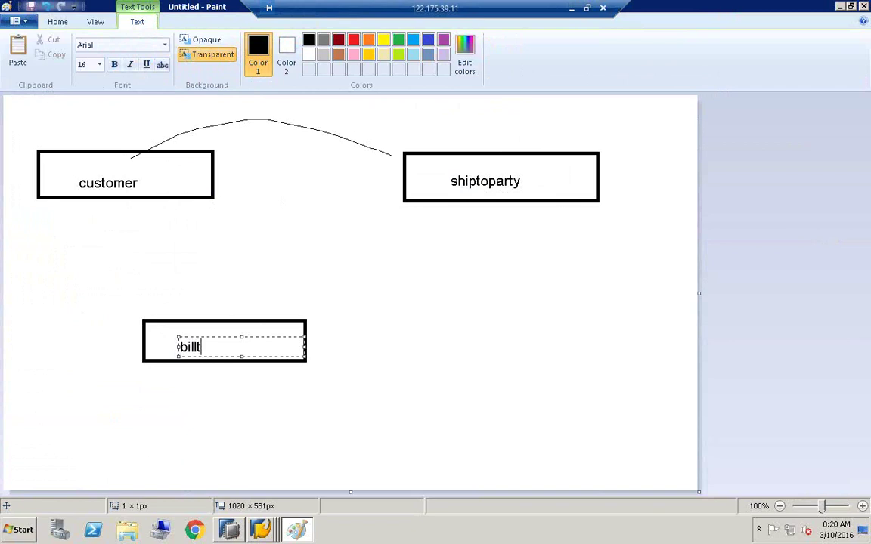
type("oparty")
left_click(288, 251)
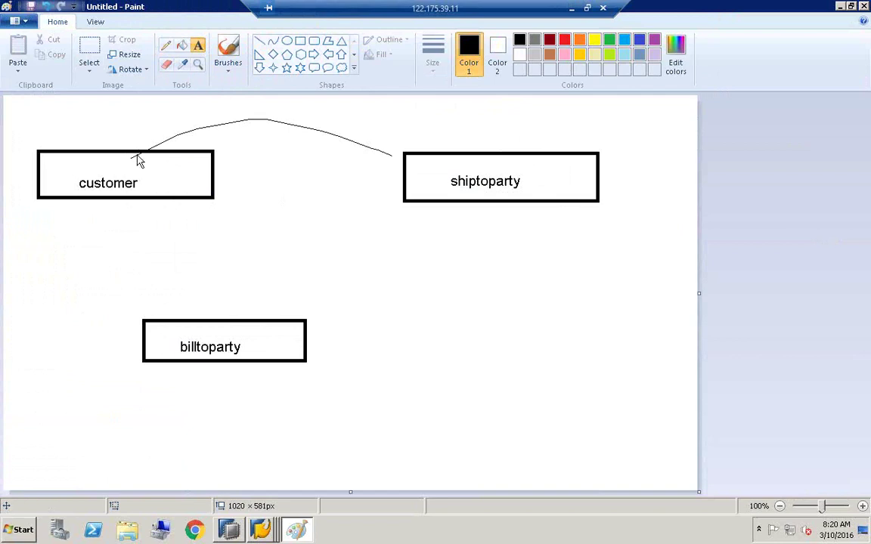
Step: Pencil a short tick on each of the three boxes and lines from customer towards billtoparty and shiptoparty
left_click(165, 44)
left_click_drag(98, 173, 111, 145)
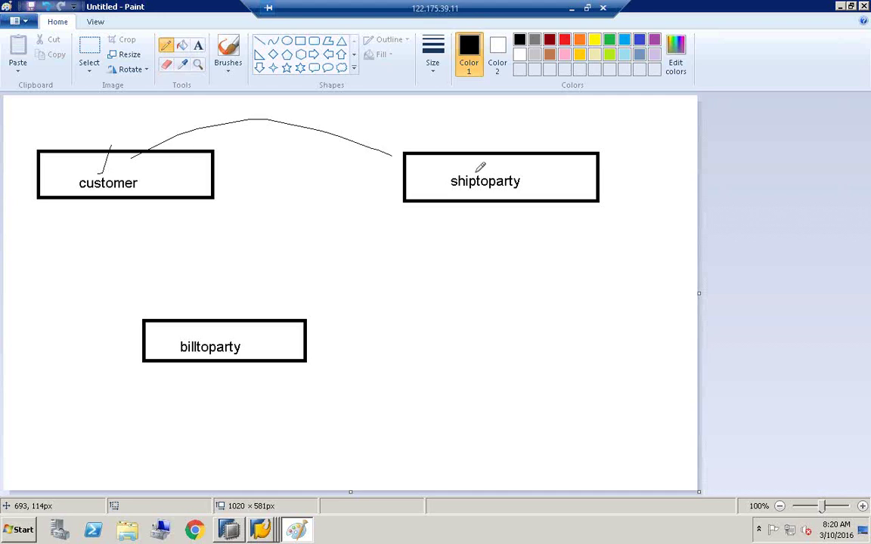
left_click_drag(477, 171, 487, 145)
left_click_drag(226, 334, 241, 298)
left_click_drag(217, 198, 253, 282)
left_click_drag(237, 180, 359, 178)
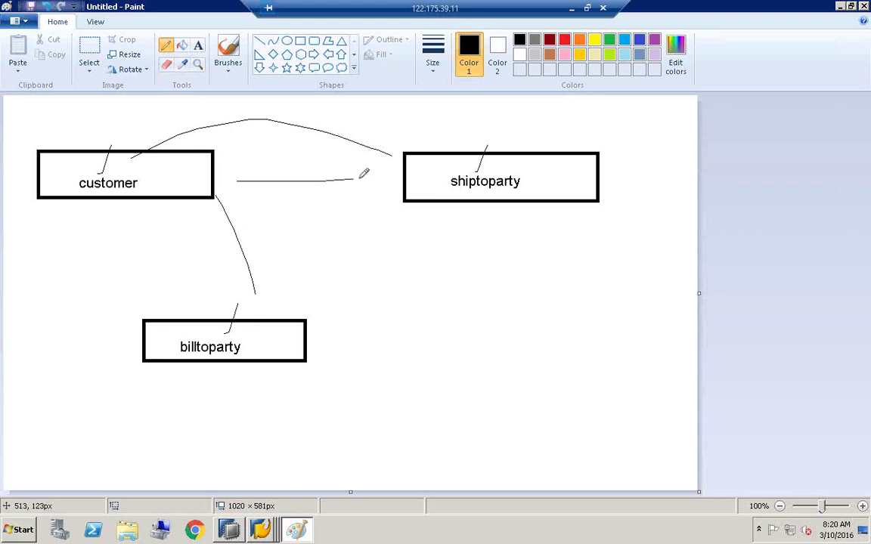
Step: Write the sample customer's first name just below the customer box
left_click(199, 49)
left_click(94, 211)
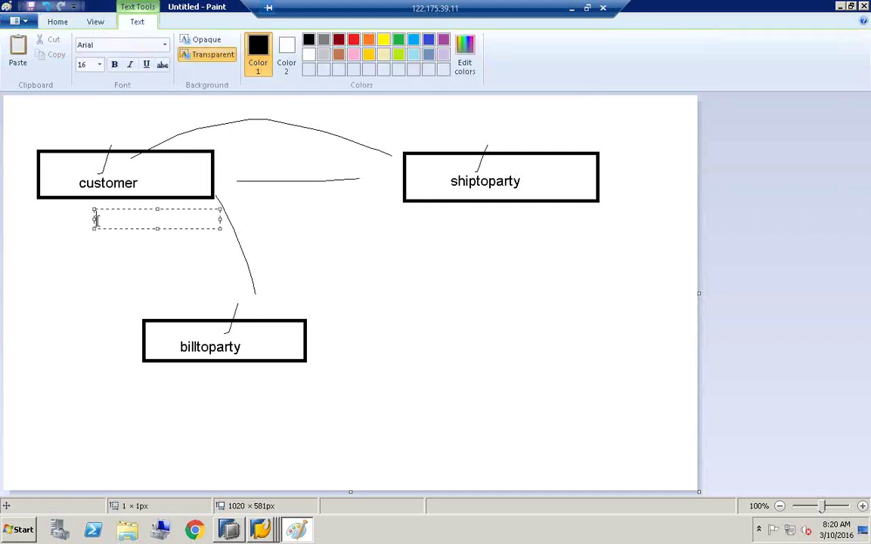
type("raju")
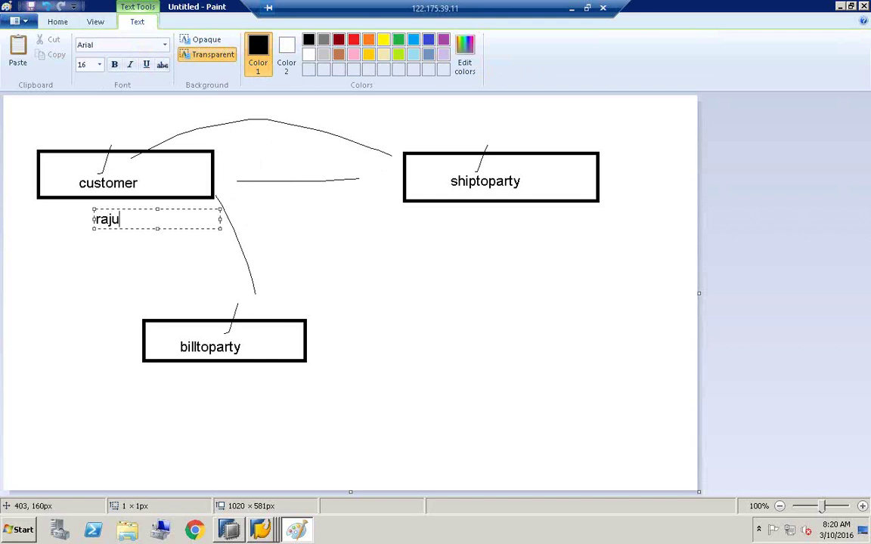
left_click(349, 203)
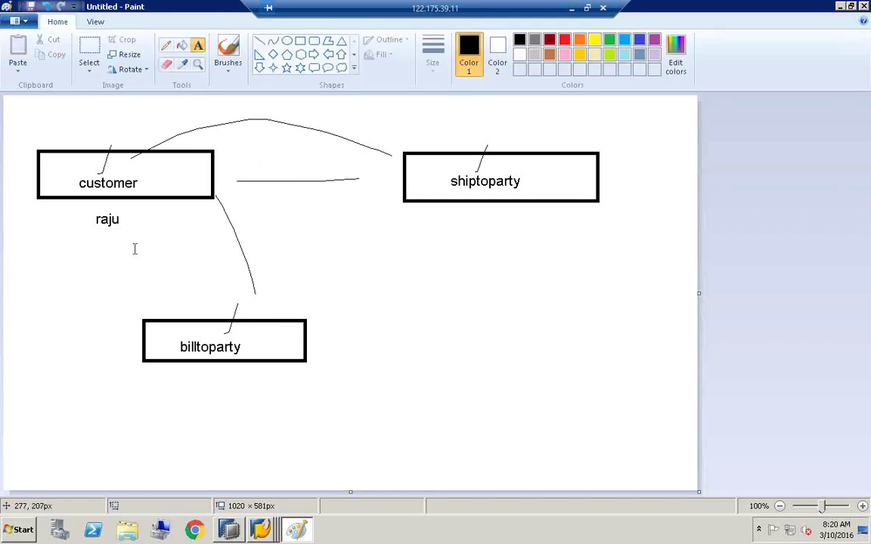
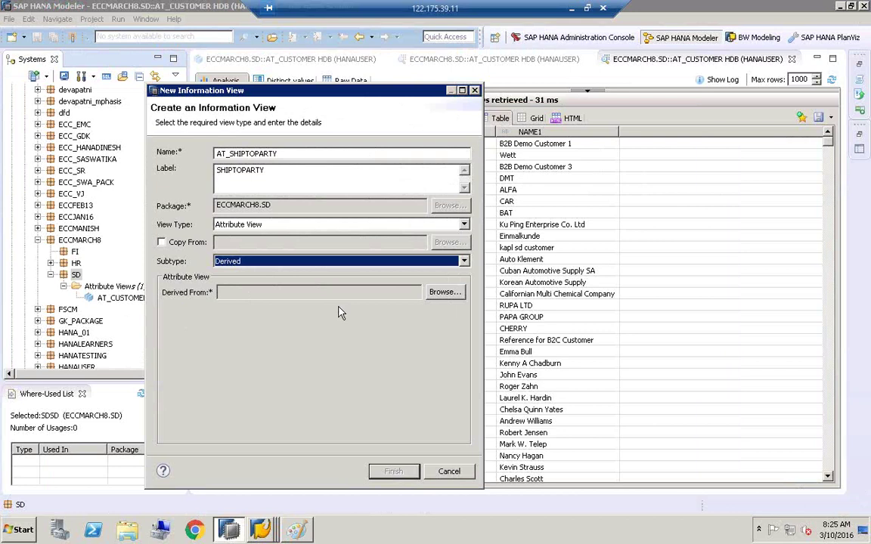
Step: Back in SAP HANA Modeler, derive the new view from AT_CUSTOMER in ECCMARCH8's SD package and finish creating it
left_click(454, 299)
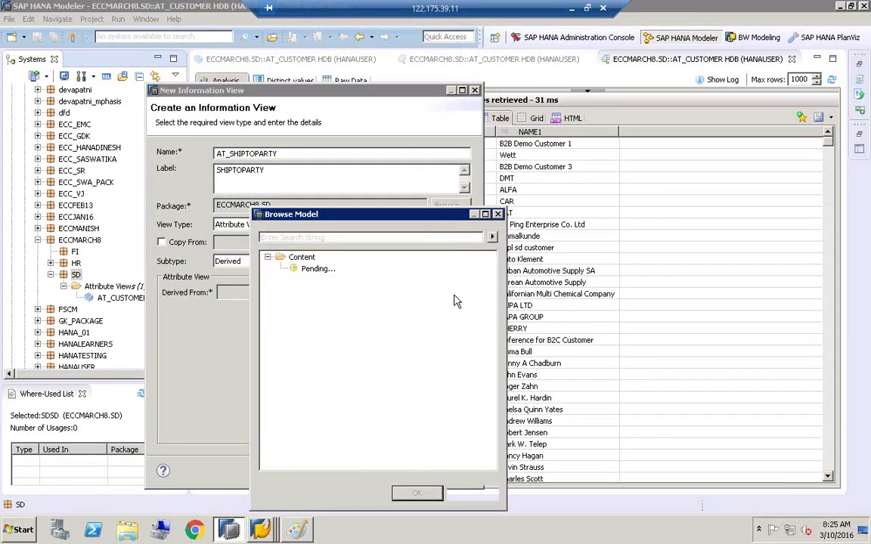
left_click(325, 293)
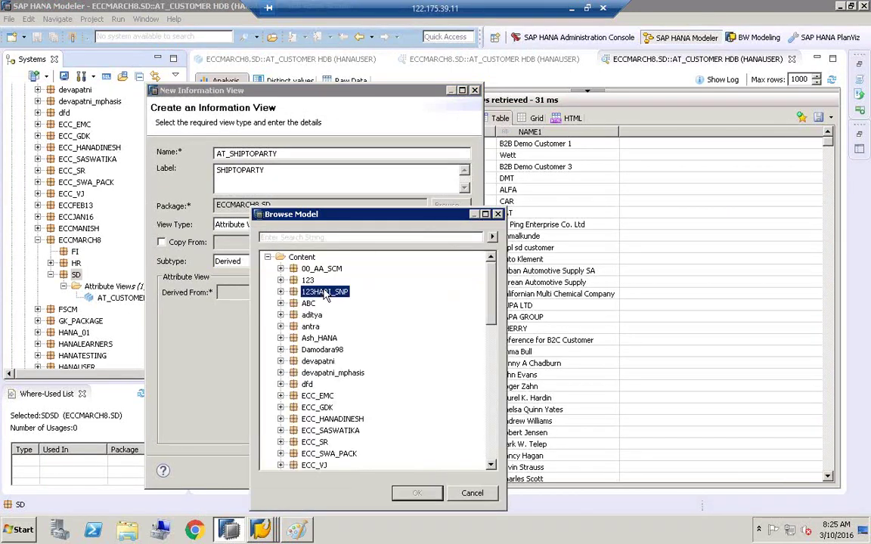
key("e")
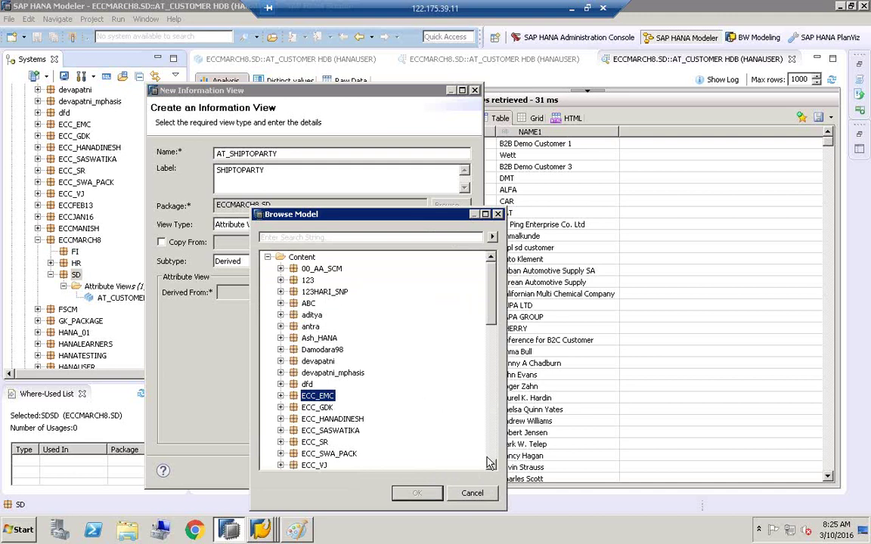
left_click(490, 466)
left_click(490, 466)
left_click(321, 395)
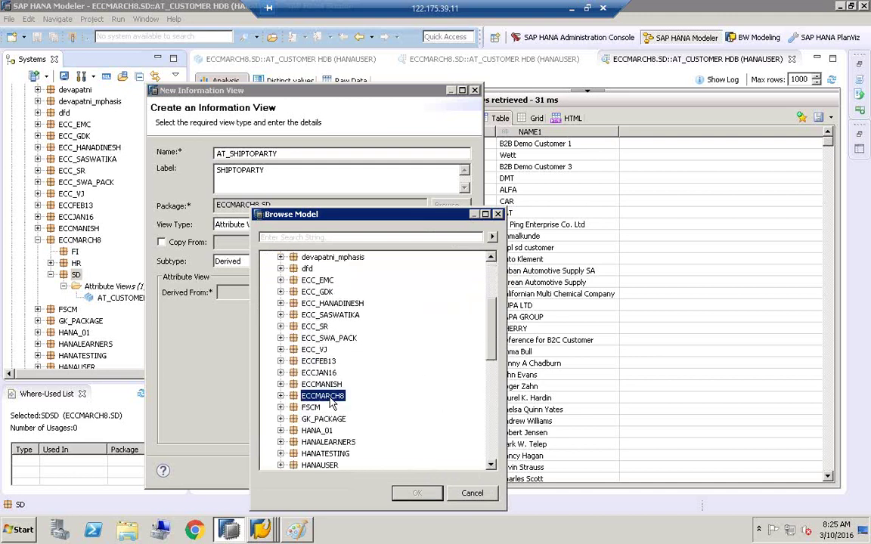
left_click(281, 396)
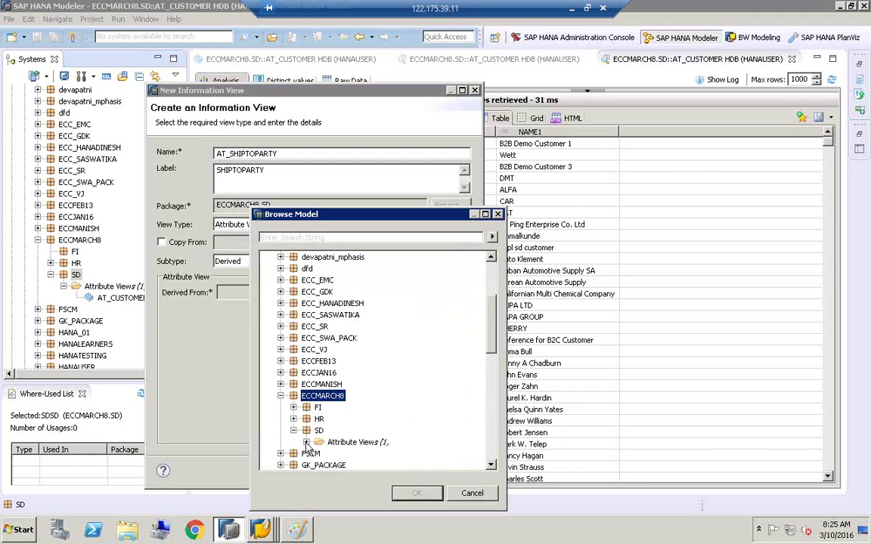
left_click(306, 441)
left_click(361, 453)
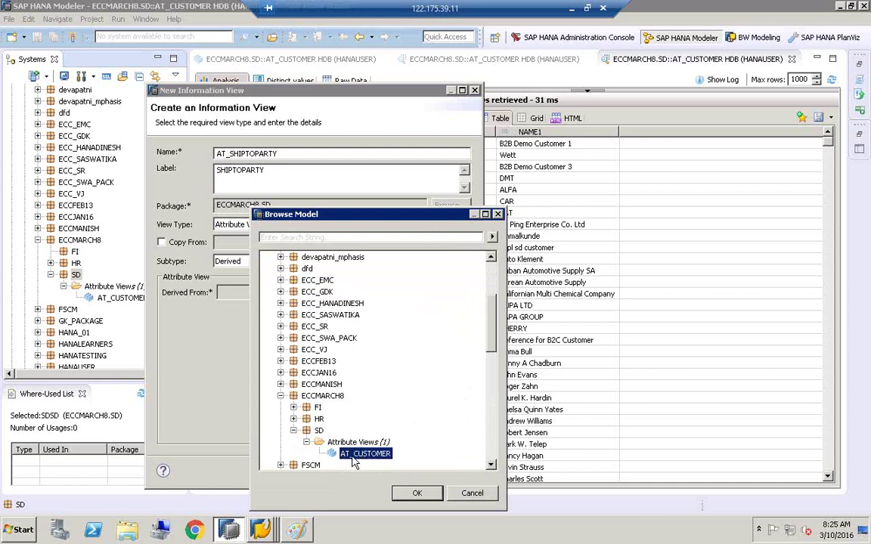
left_click(416, 492)
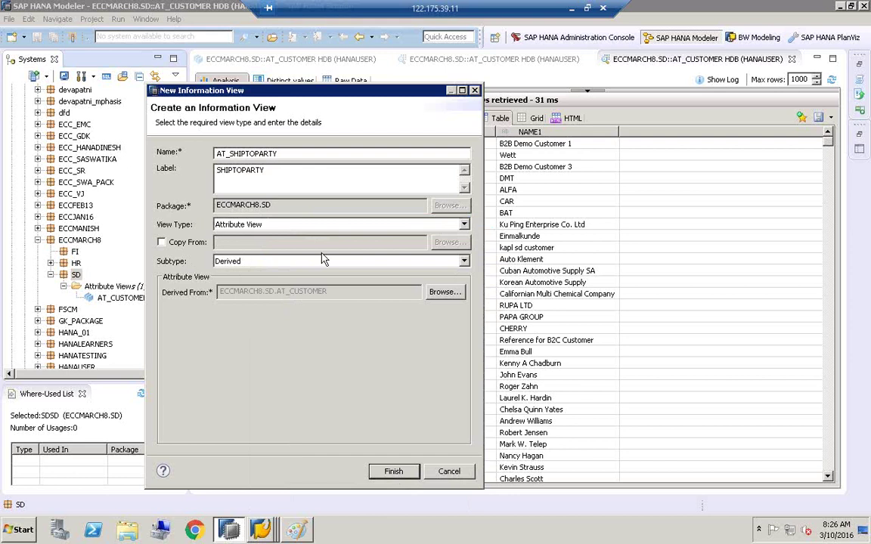
left_click(393, 471)
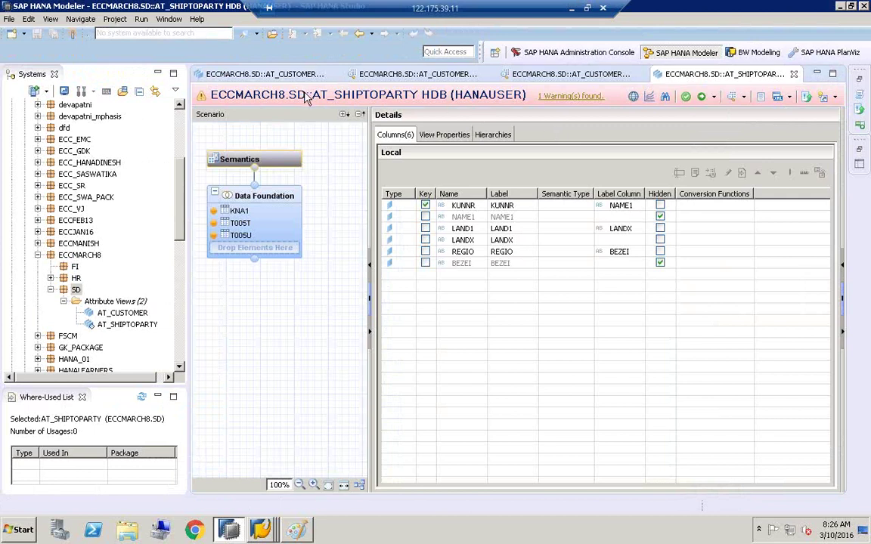
Step: Compare AT_SHIPTOPARTY with AT_CUSTOMER, then examine the join type and language column of the join on KNA1's LAND1 in its data foundation
left_click(272, 73)
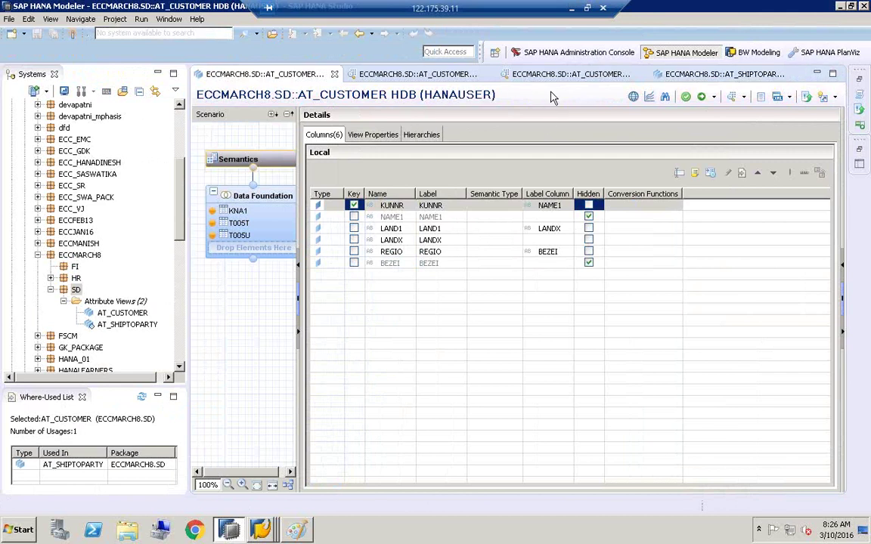
left_click(689, 78)
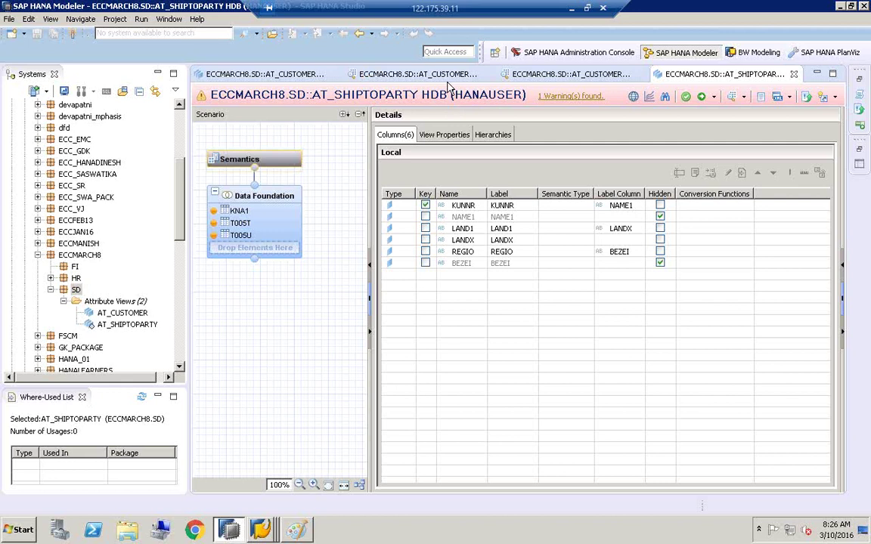
left_click(254, 199)
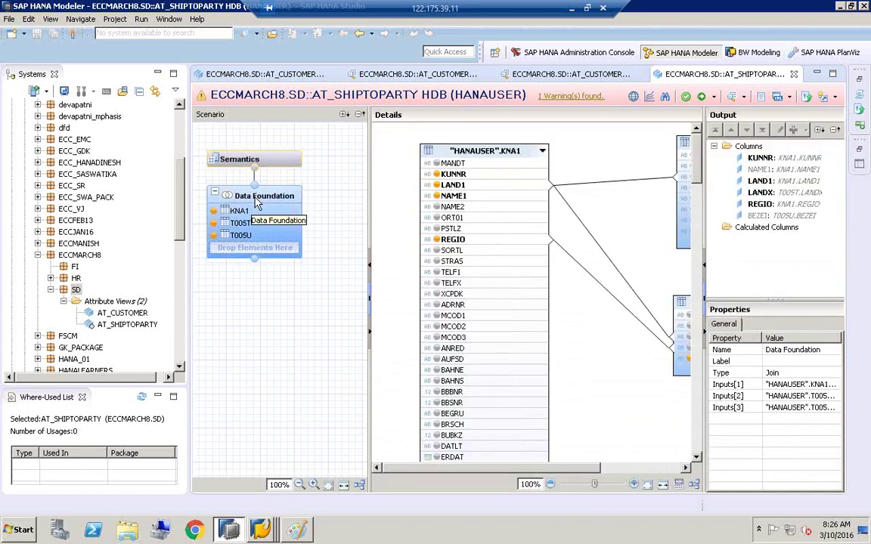
left_click(605, 181)
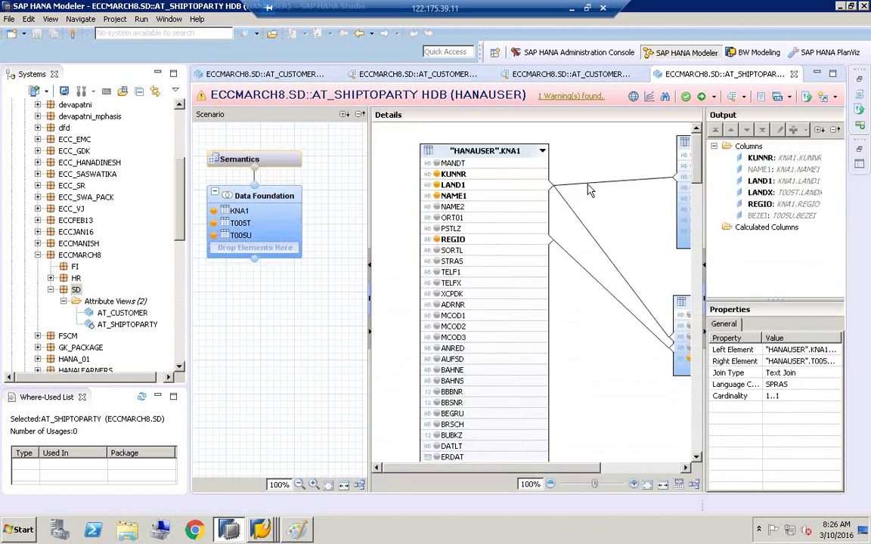
left_click_drag(703, 190, 619, 198)
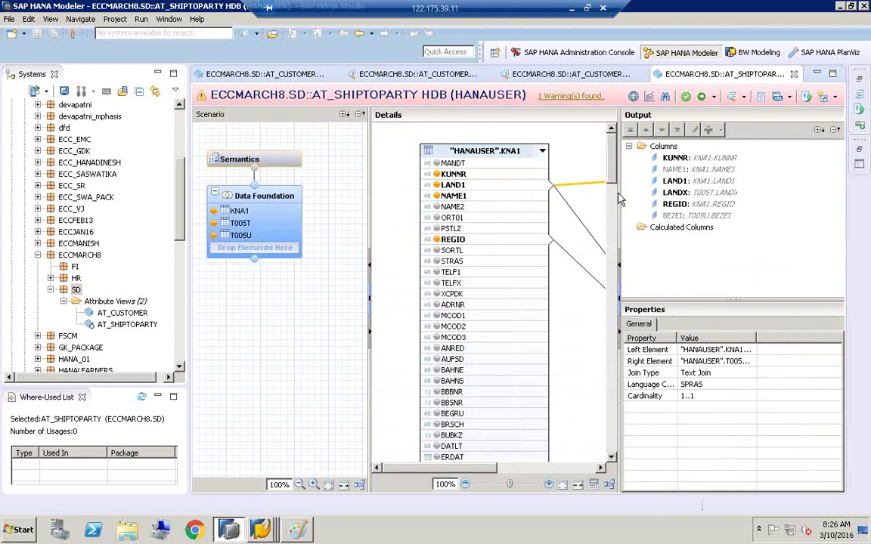
left_click(721, 376)
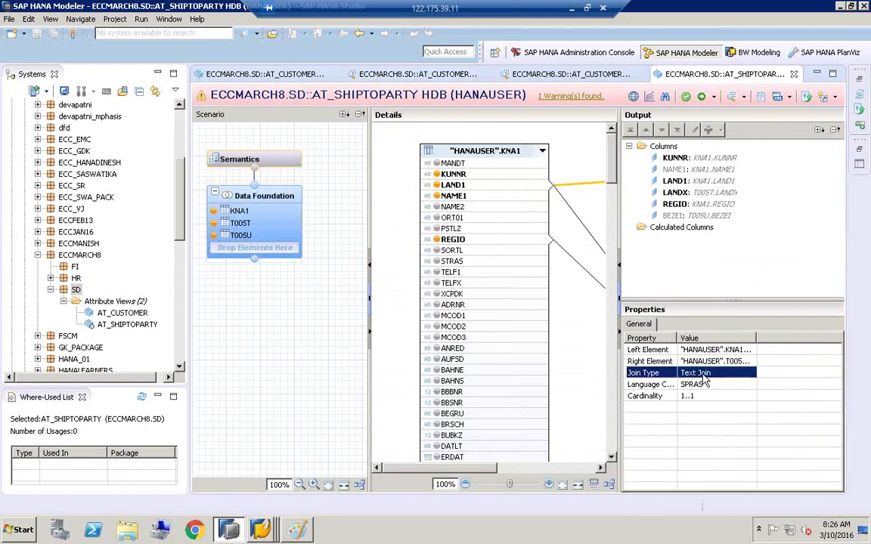
left_click(652, 384)
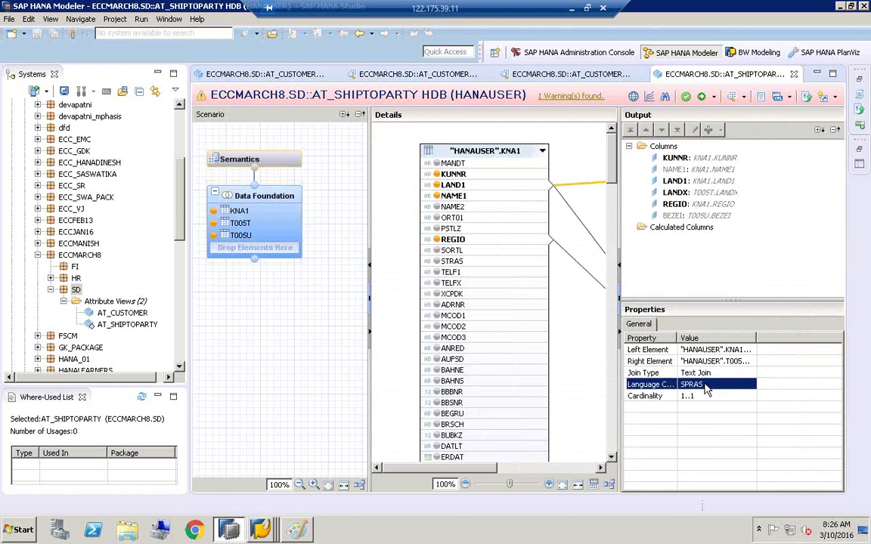
right_click(560, 192)
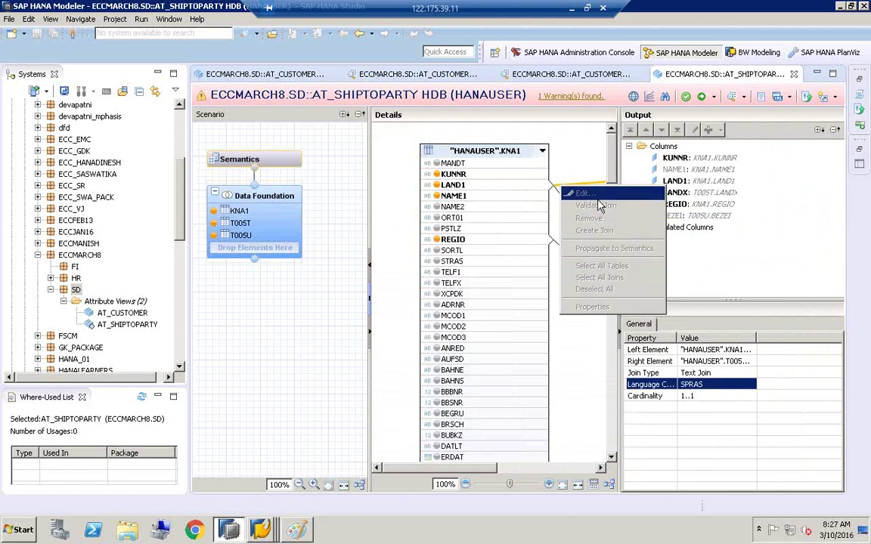
left_click(452, 148)
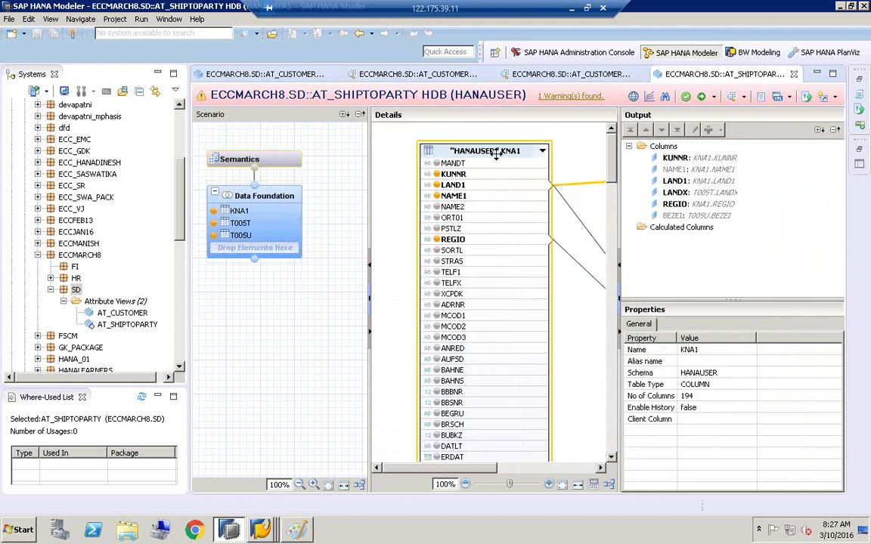
Step: Review the general properties of AT_SHIPTOPARTY, including its base attribute view, and look at the customer relationship diagram in Paint
left_click(223, 191)
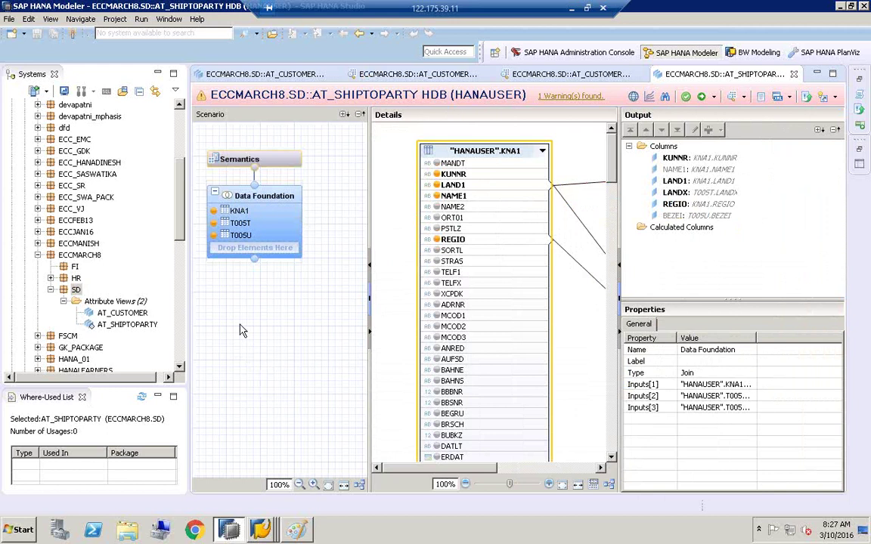
left_click(257, 351)
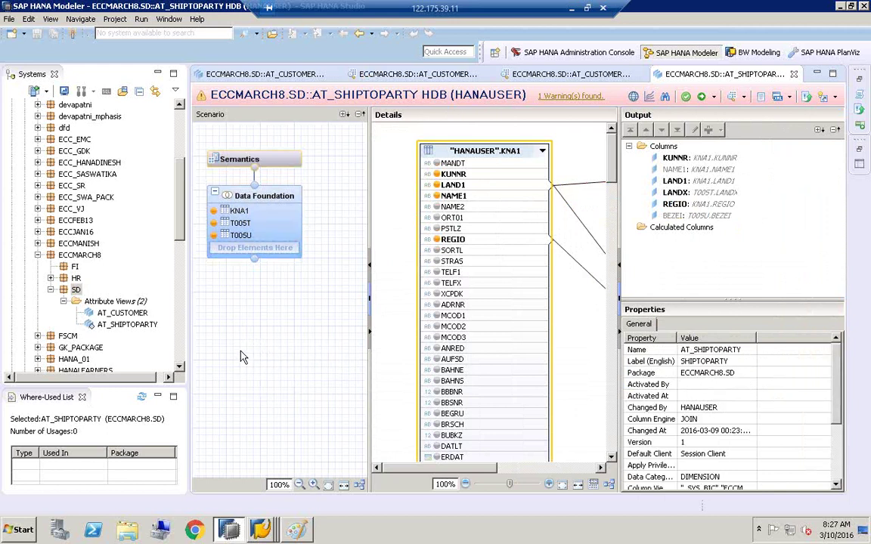
left_click_drag(618, 226, 578, 226)
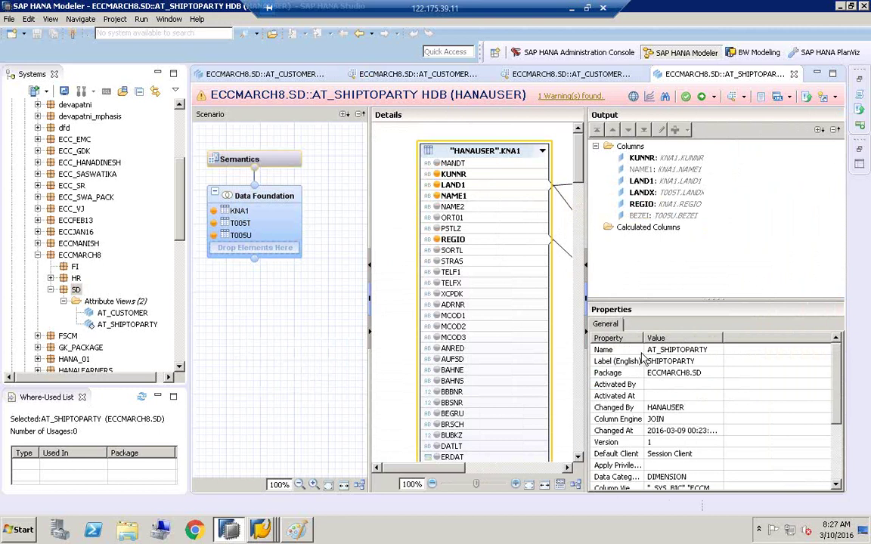
left_click_drag(641, 338, 686, 338)
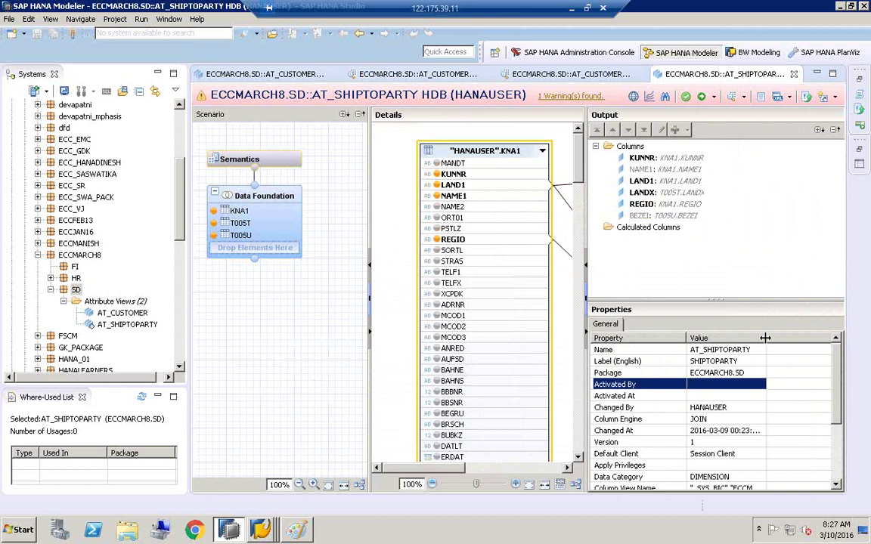
left_click(627, 349)
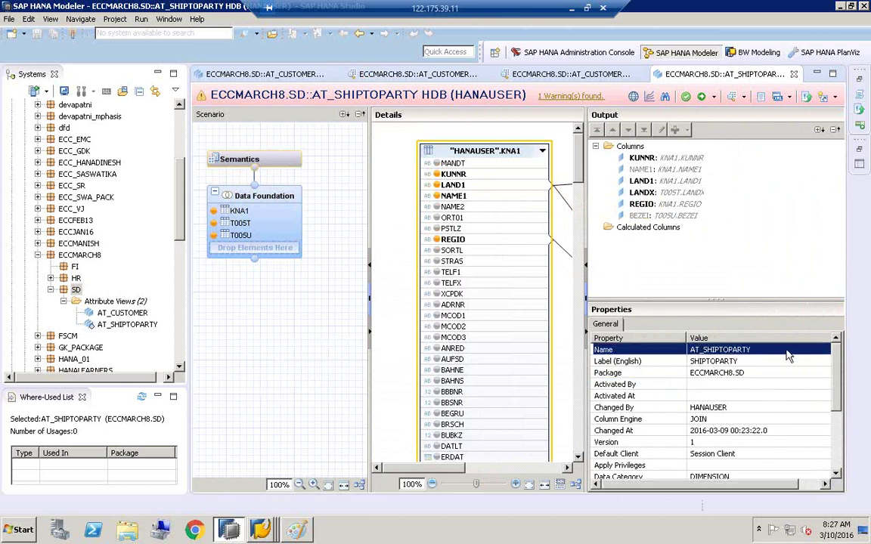
scroll(839, 365, "down", 3)
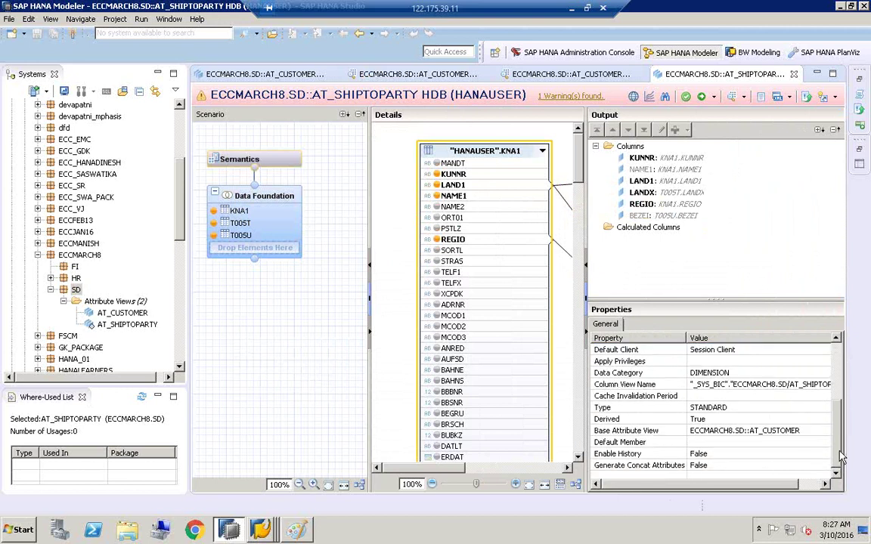
left_click(618, 432)
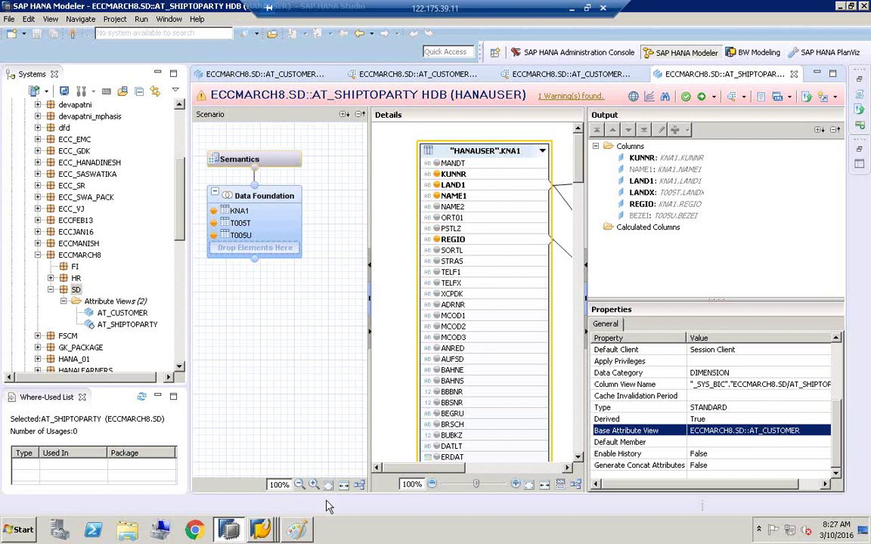
left_click(296, 529)
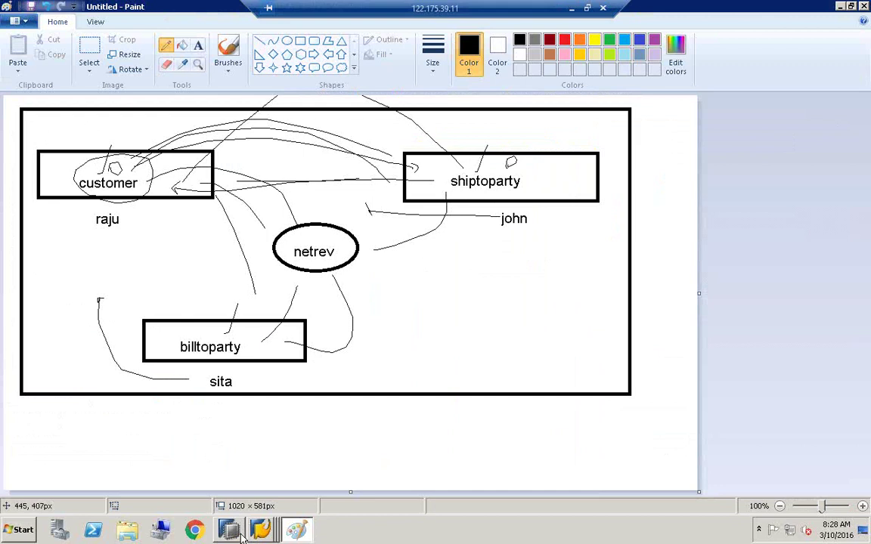
key("alt+Tab")
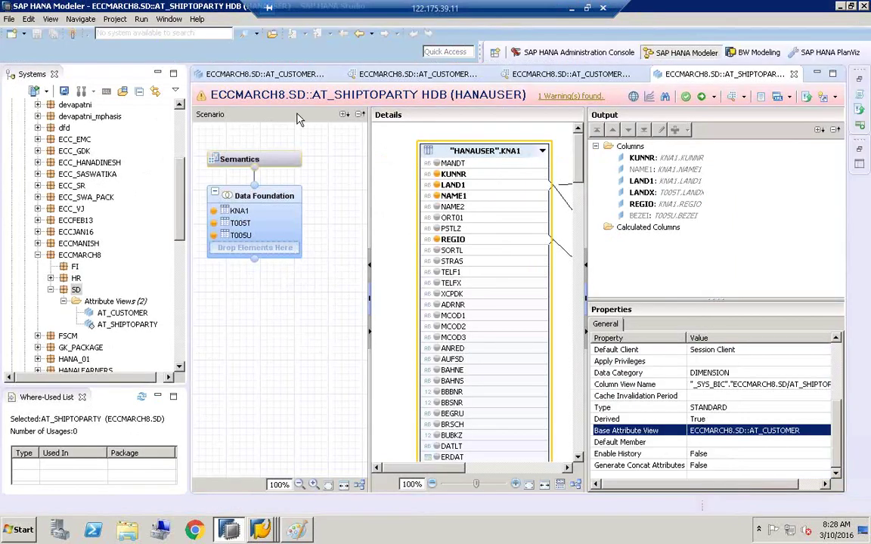
Step: Try changing the label of AT_SHIPTOPARTY to SHIPTOPARTY100 in the semantics view properties, and remove the added digits
left_click(242, 164)
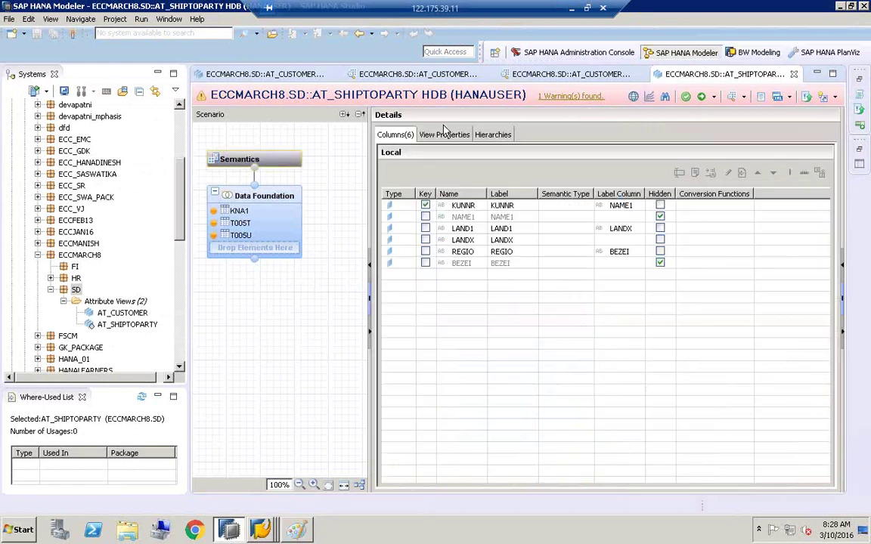
left_click(442, 136)
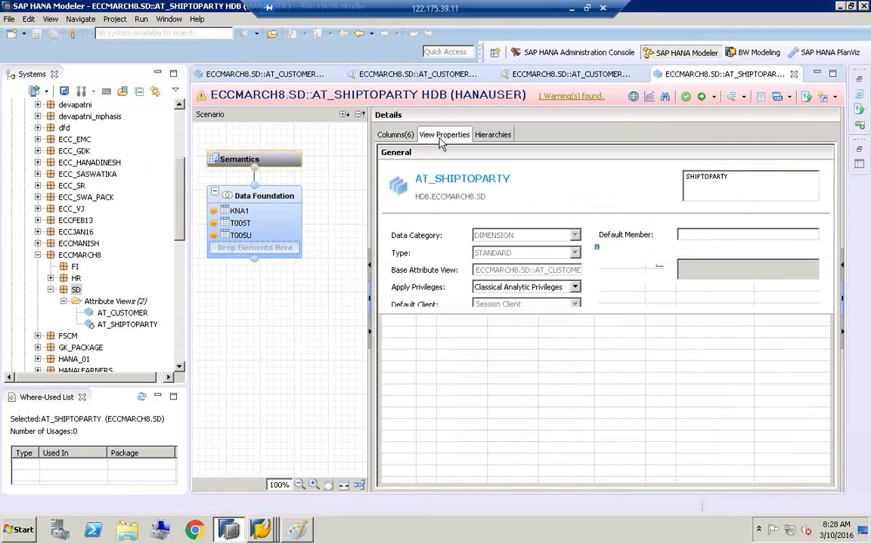
left_click(747, 181)
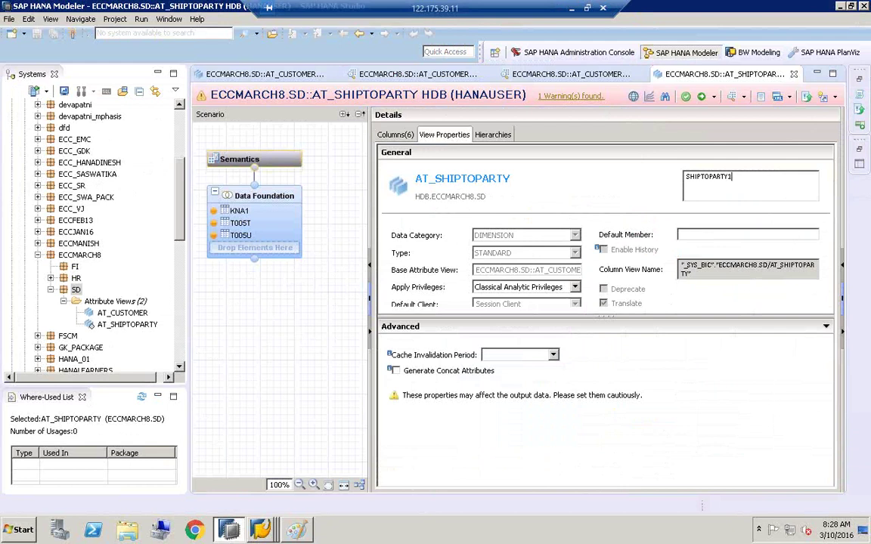
type("100")
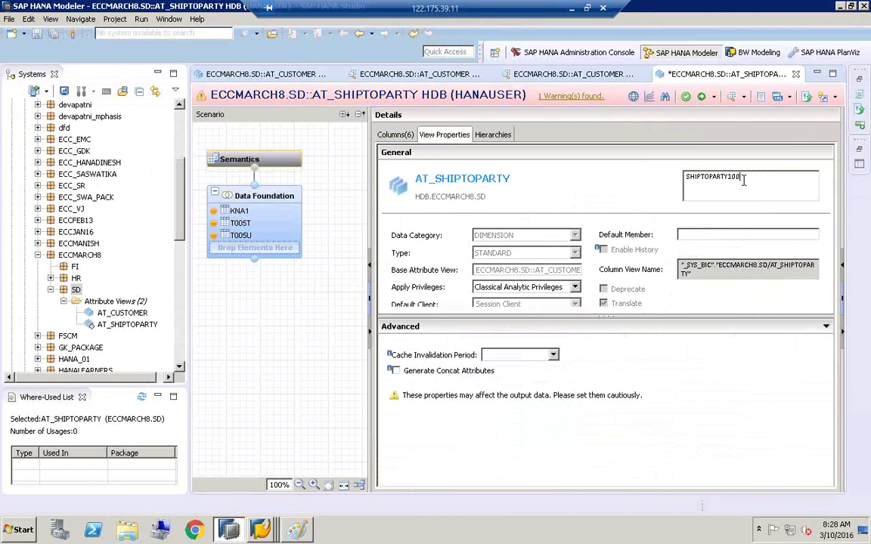
key("BackSpace")
key("BackSpace")
key("BackSpace")
Step: Validate and activate the AT_SHIPTOPARTY attribute view, and check the activation entry in the restored job log
left_click(686, 97)
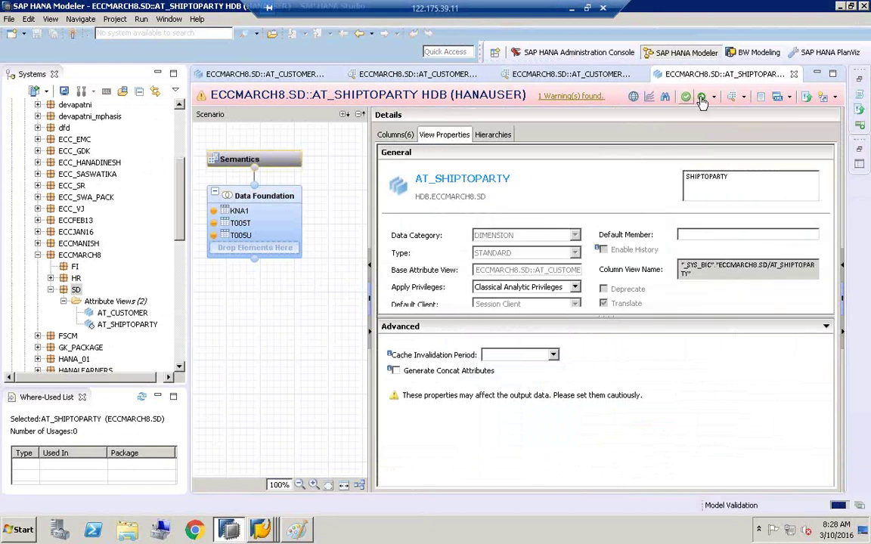
left_click(701, 98)
left_click(397, 135)
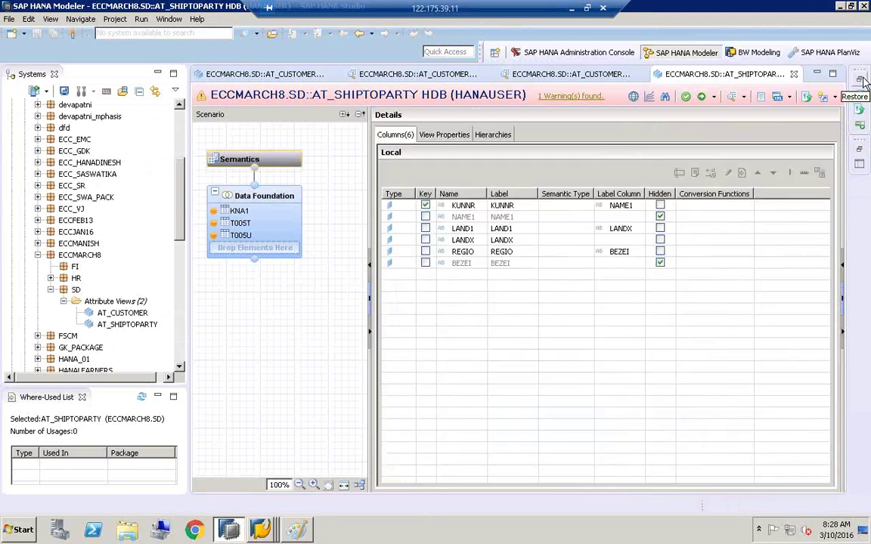
left_click(861, 79)
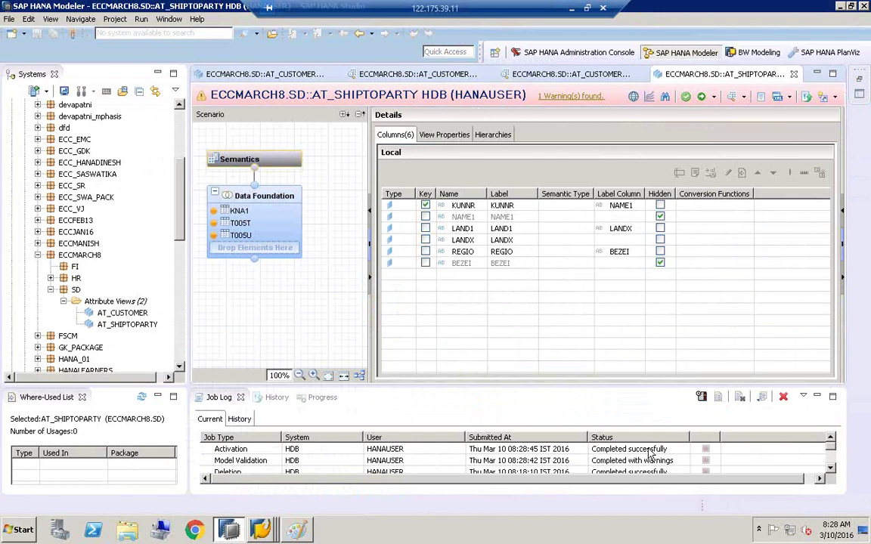
left_click(643, 451)
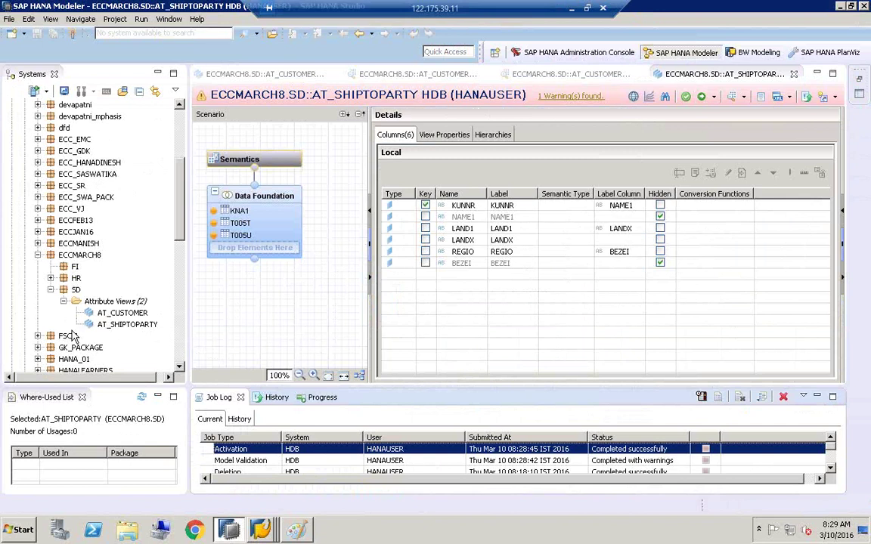
left_click(110, 313)
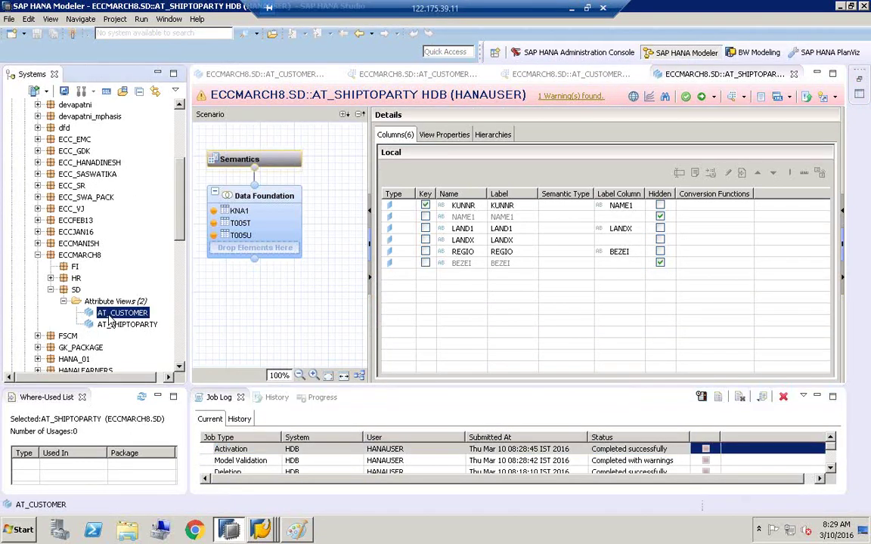
right_click(110, 320)
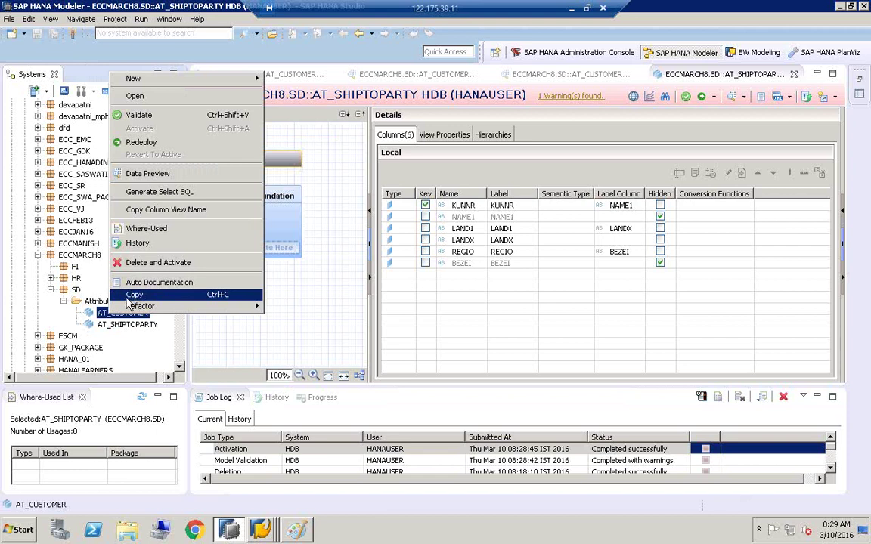
Step: Start a new attribute view in the SD package under ECCMARCH8 and name it AT_BILLTOPARTY
left_click(76, 291)
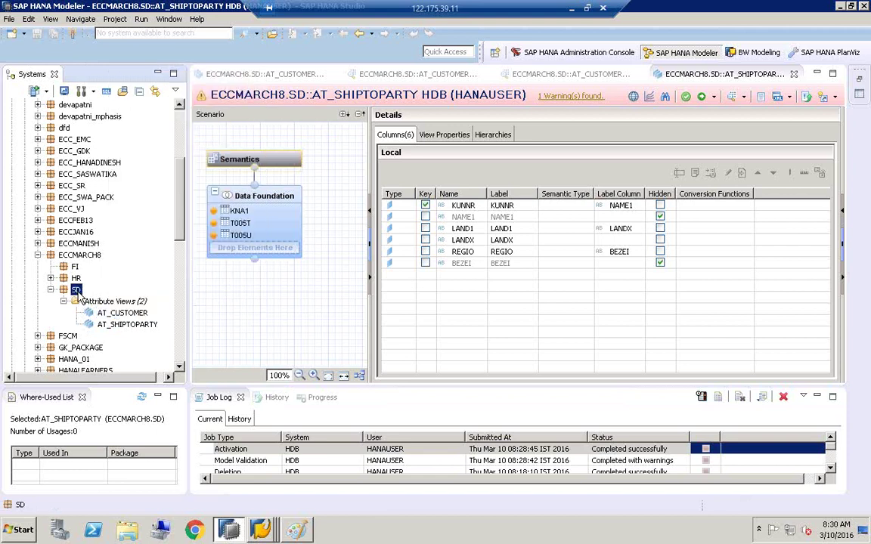
right_click(79, 297)
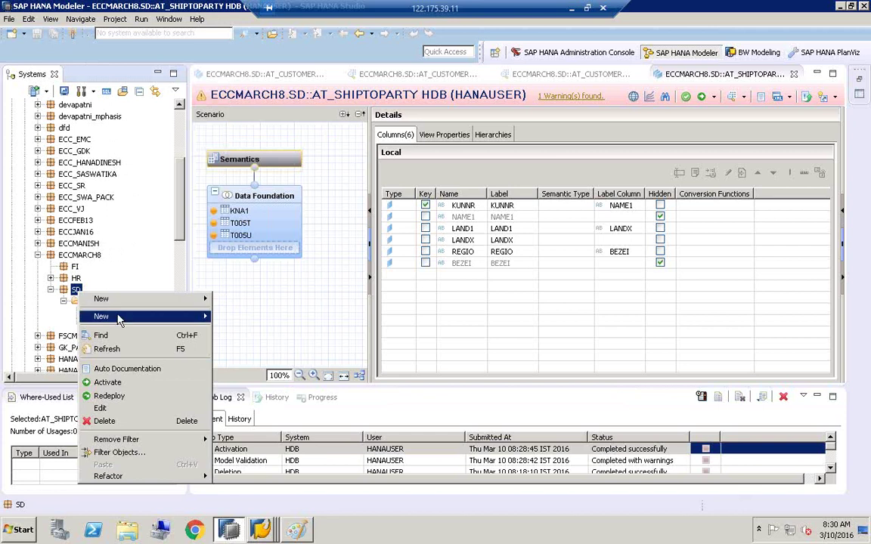
mouse_move(120, 316)
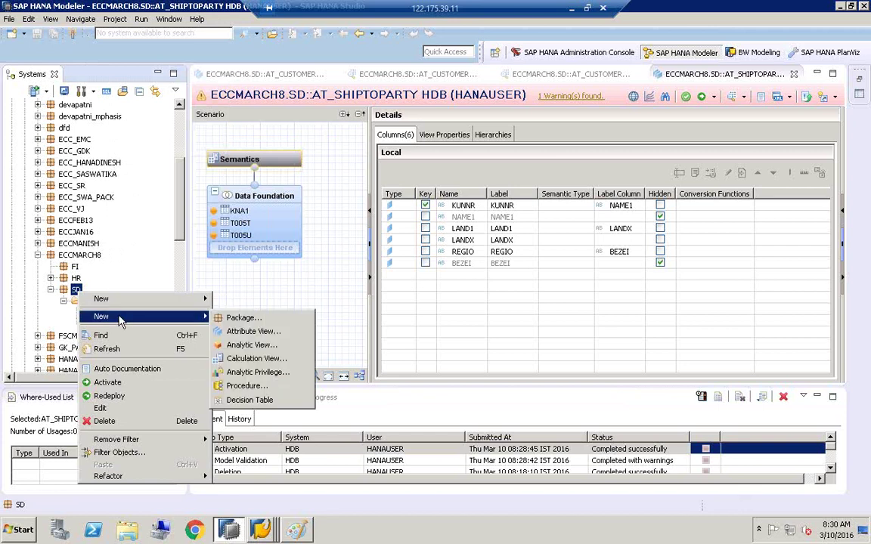
left_click(237, 334)
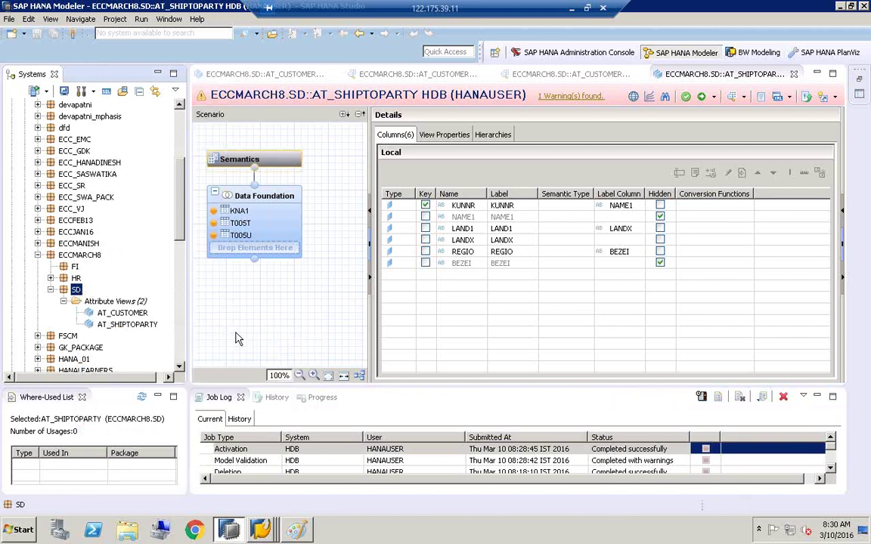
left_click_drag(135, 27, 325, 99)
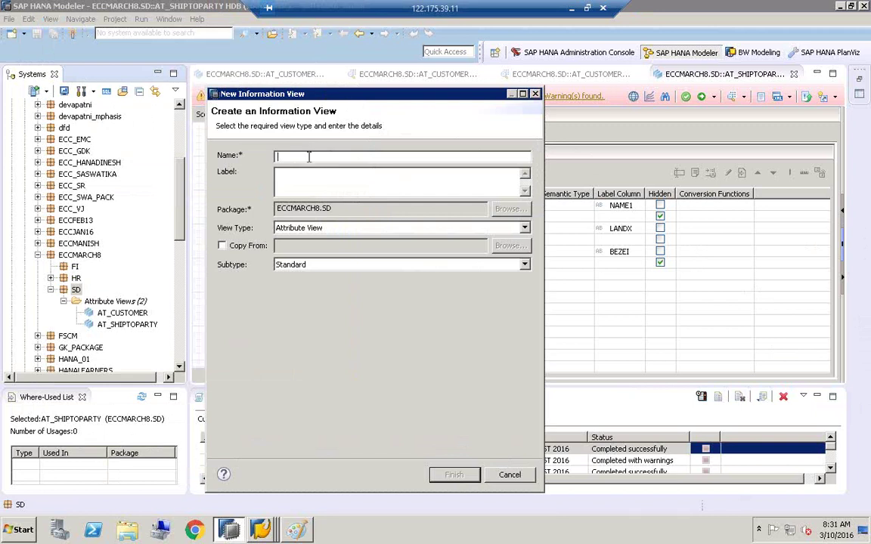
type("AT_BILLTOPARTY")
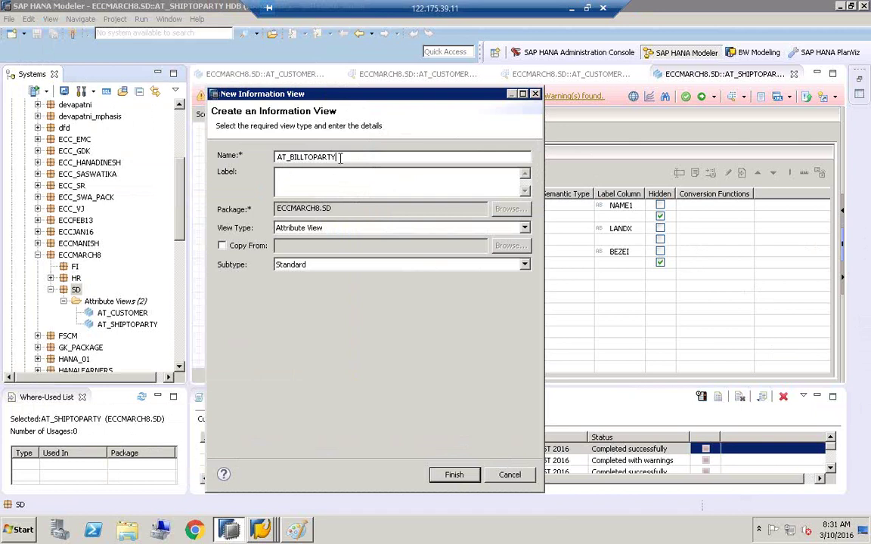
Step: Label the new attribute view BILLTOPARTY and enable copying from an existing view
mouse_move(277, 173)
left_mouse_down()
mouse_move(306, 176)
mouse_move(288, 174)
left_mouse_up()
key("Delete")
left_click(222, 248)
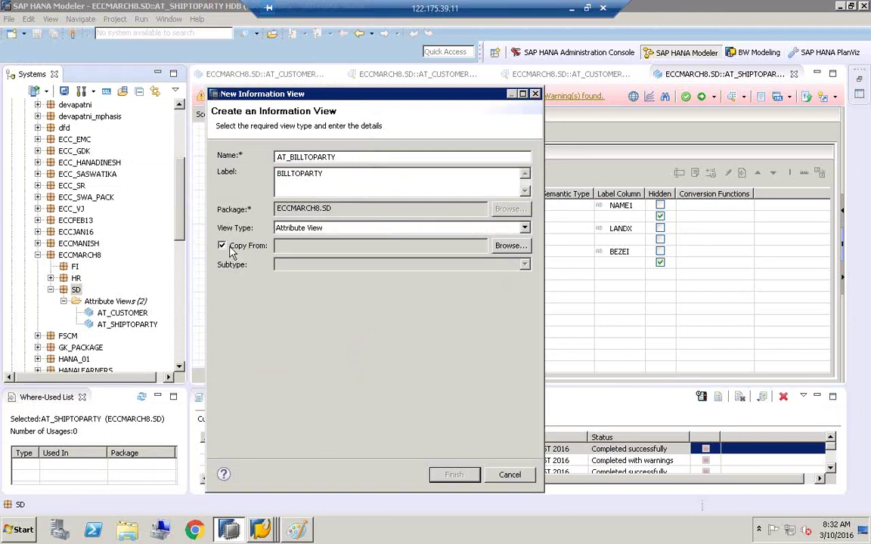
Step: Choose AT_CUSTOMER from the ECCMARCH8 SD package as the copy source and create the AT_BILLTOPARTY view
left_click(518, 247)
left_click(366, 306)
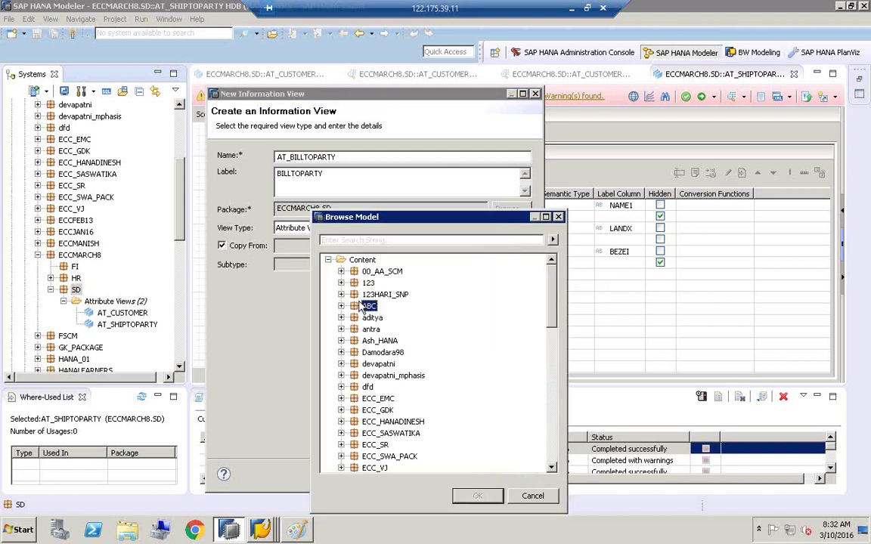
key("e")
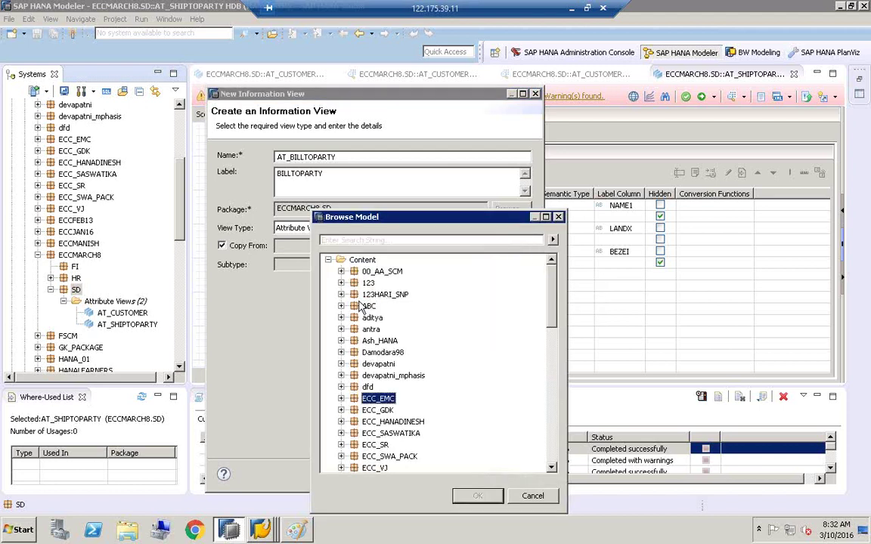
left_click(551, 468)
left_click_drag(552, 469, 551, 469)
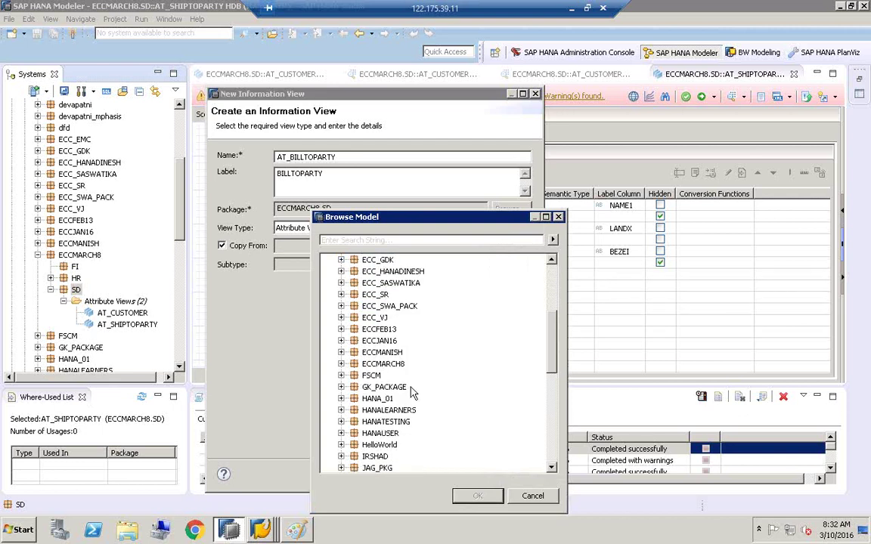
left_click(381, 364)
left_click(341, 364)
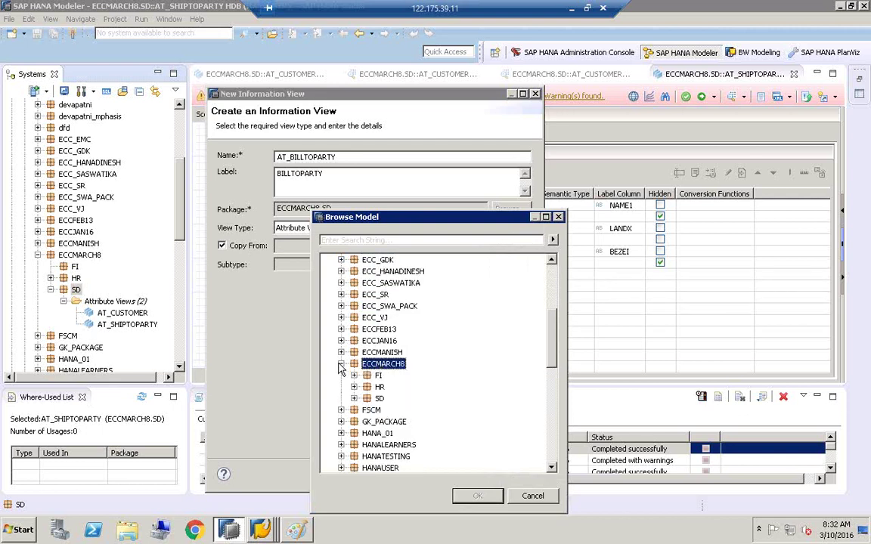
left_click(353, 399)
left_click(366, 411)
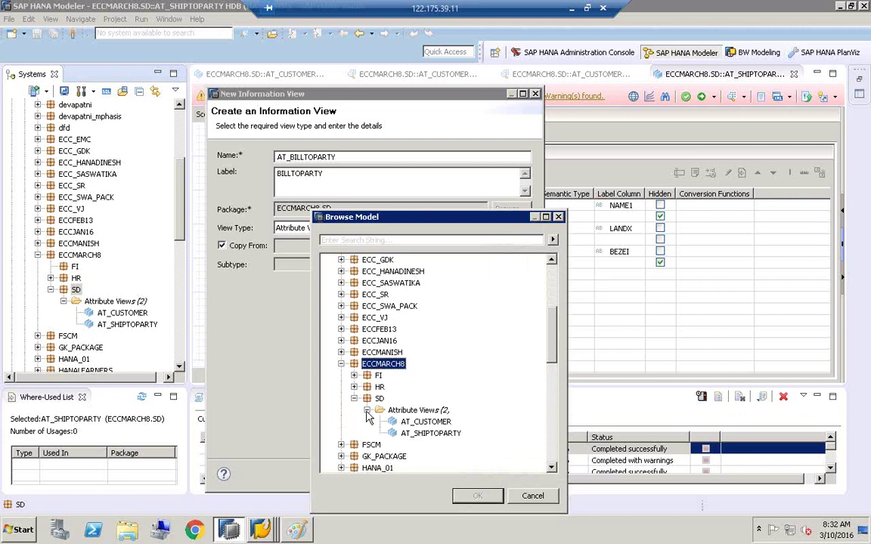
left_click(424, 421)
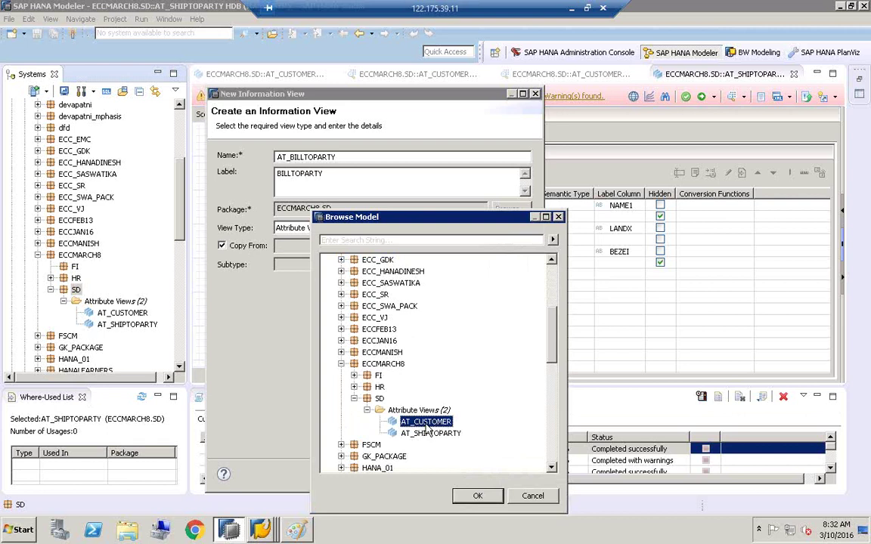
left_click(476, 495)
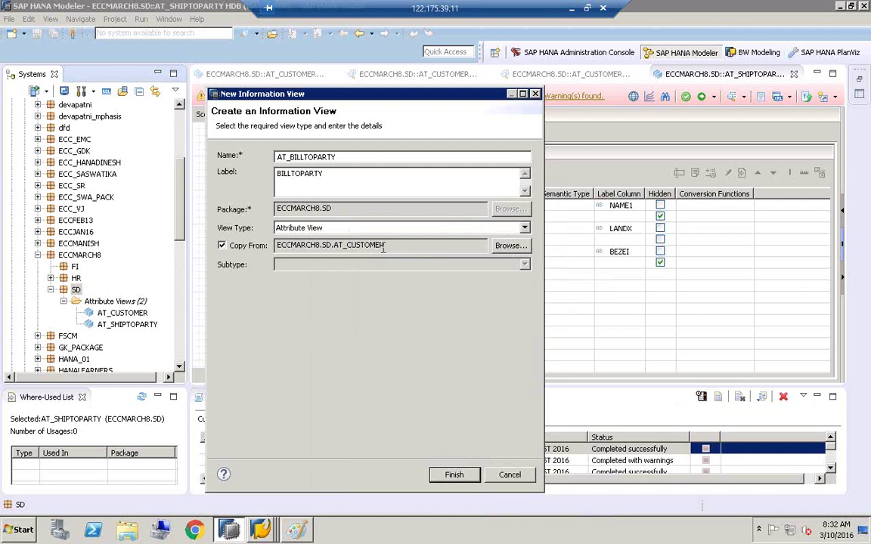
left_click(454, 474)
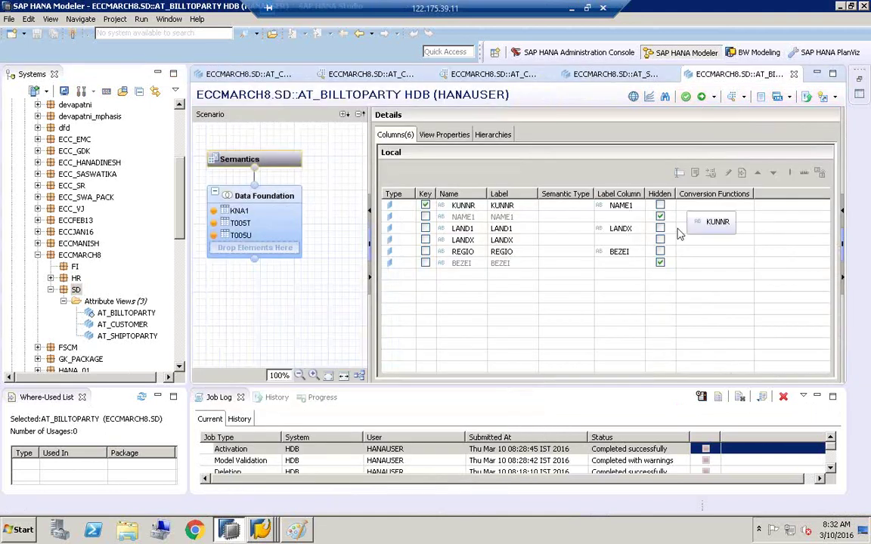
Step: Minimise the job log, show the Data Foundation of AT_BILLTOPARTY and narrow the neighbouring panes to enlarge its join diagram
left_click(816, 396)
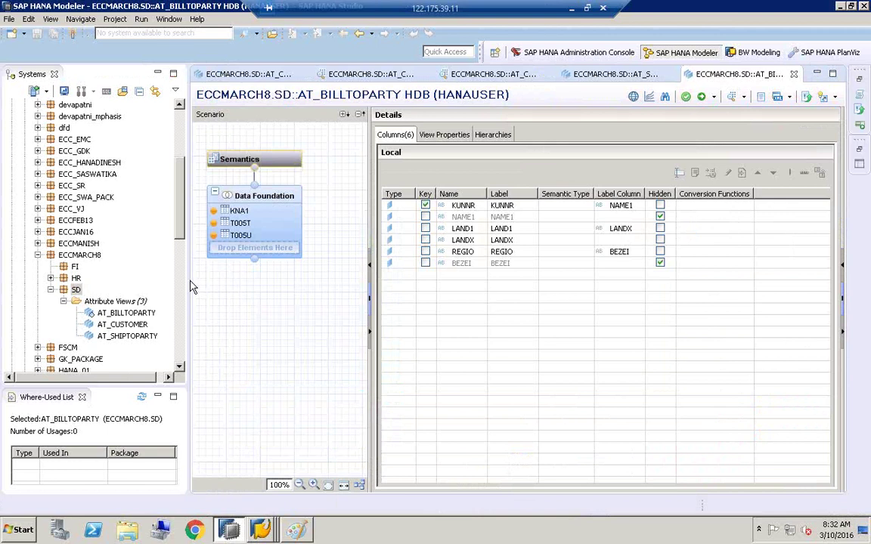
left_click_drag(188, 281, 140, 279)
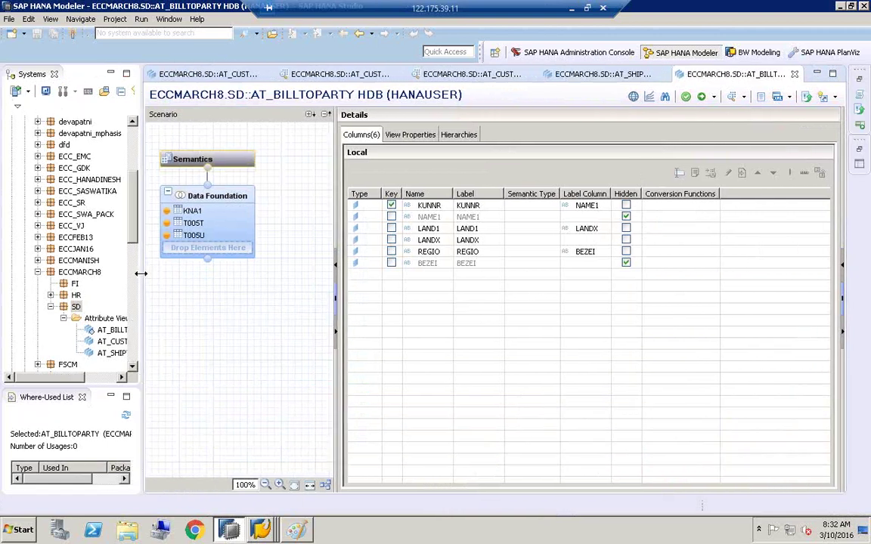
left_click(195, 198)
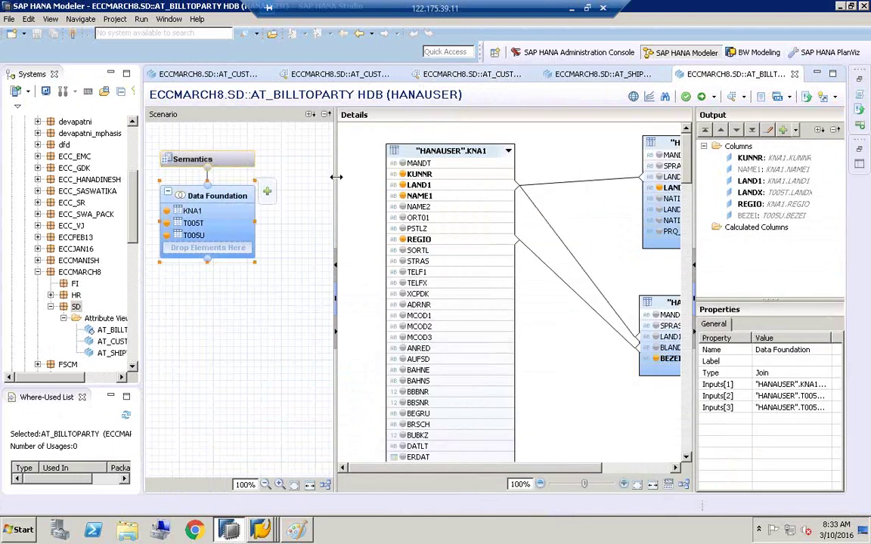
left_click_drag(334, 174, 291, 177)
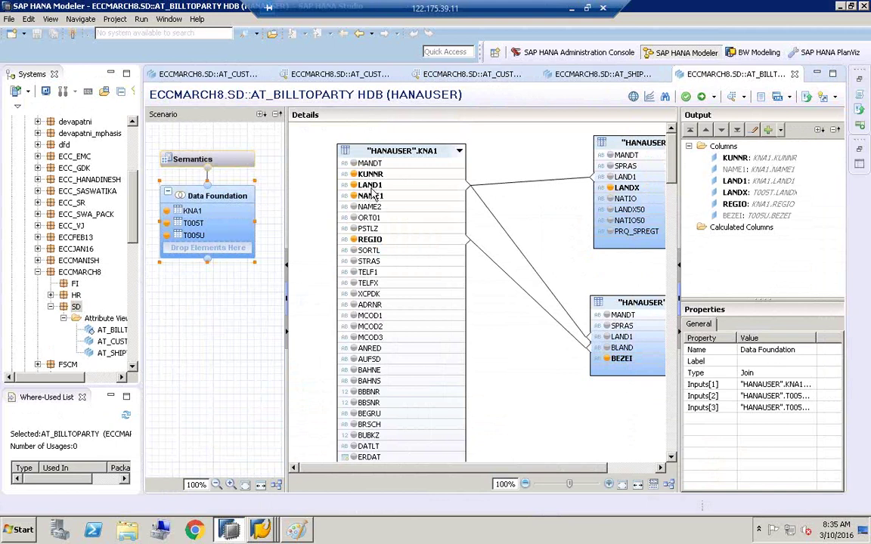
Step: Try previewing the data of AT_BILLTOPARTY, dismiss the error, and activate the view
mouse_move(385, 186)
left_click(732, 97)
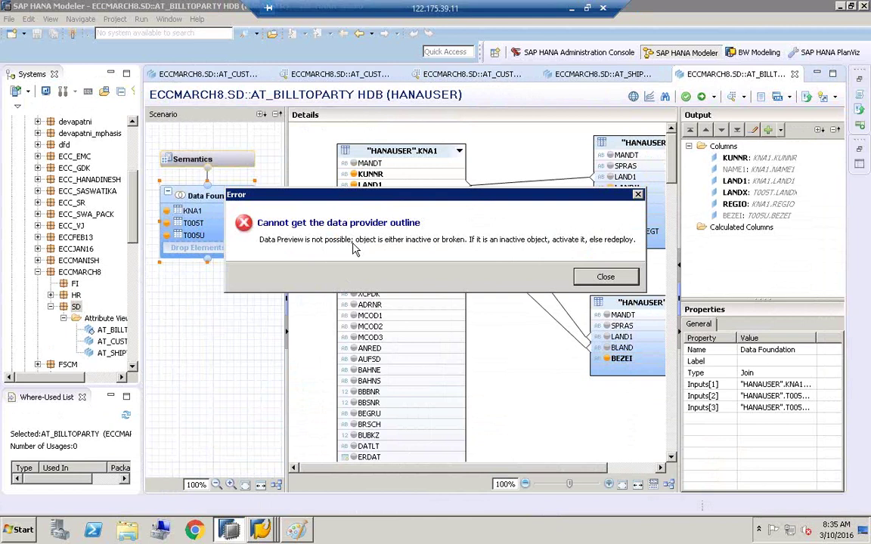
left_click(616, 277)
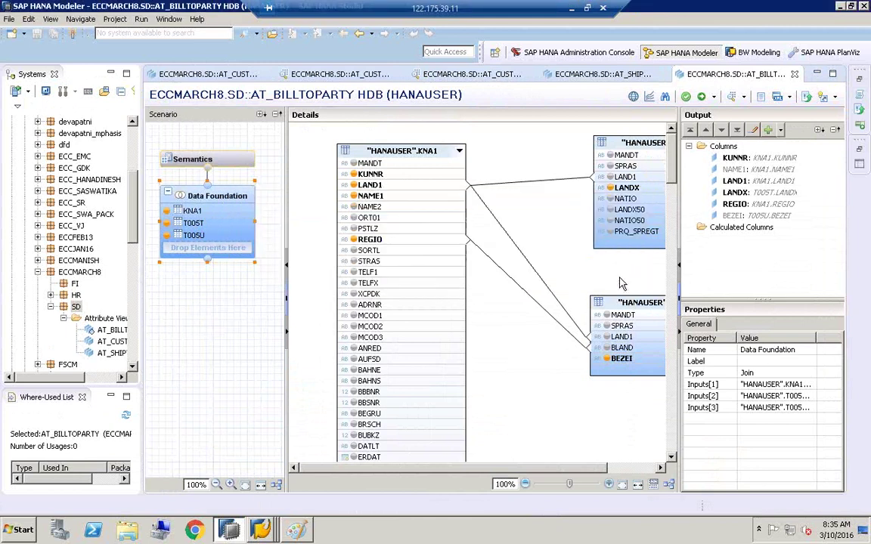
left_click(702, 97)
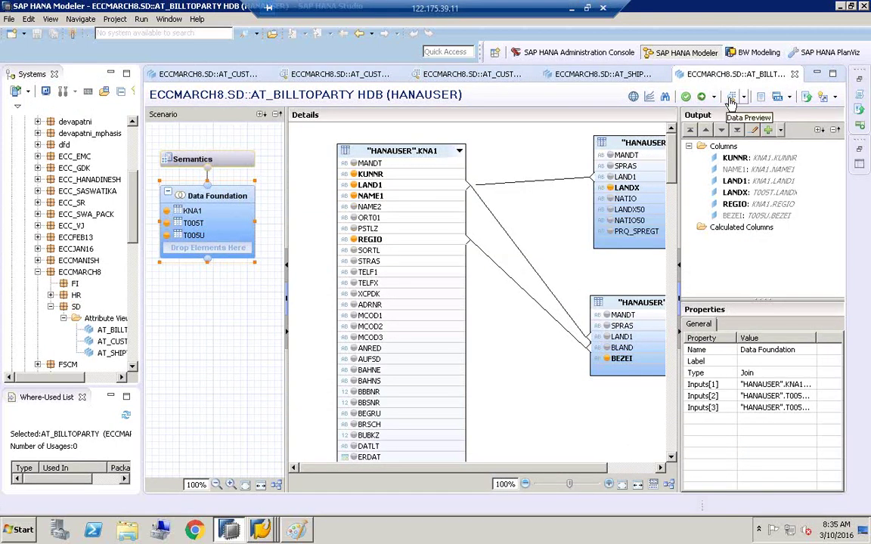
Step: Preview the data of AT_BILLTOPARTY and display the distinct values of the LAND1 attribute
left_click(731, 98)
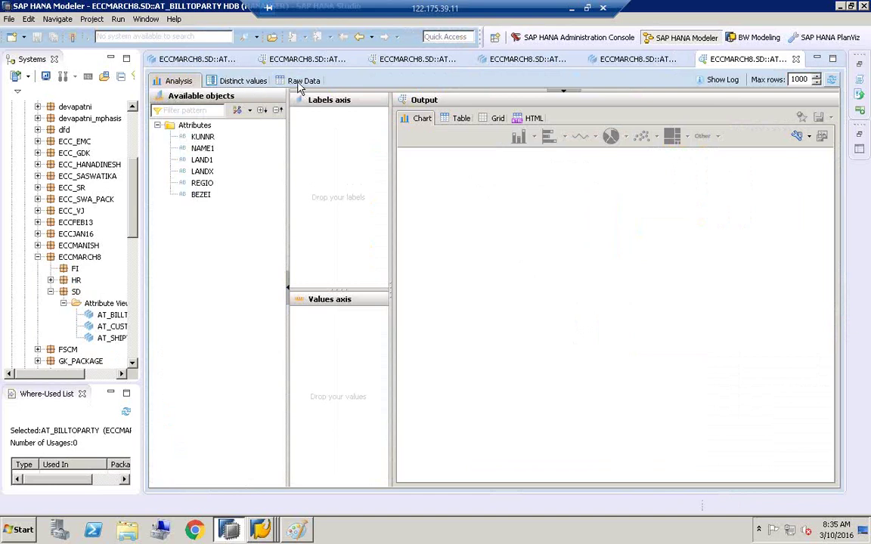
left_click(237, 83)
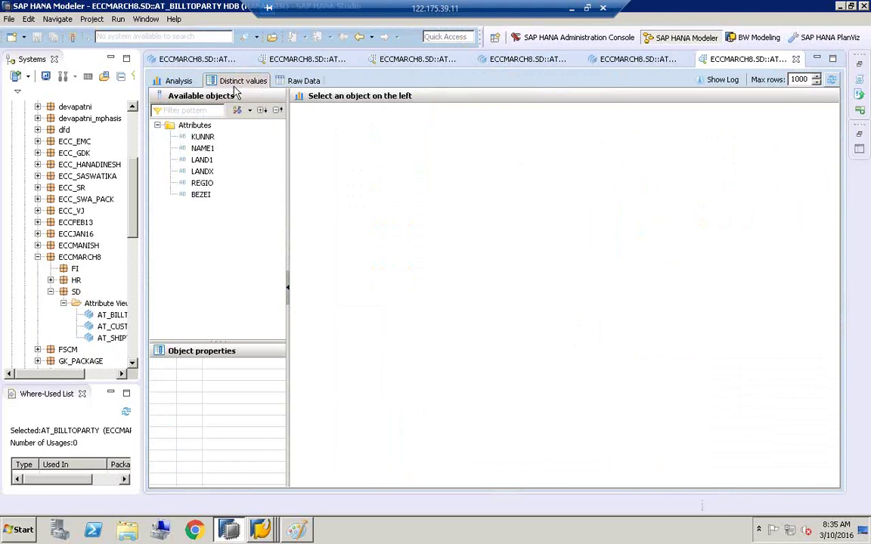
left_click(202, 161)
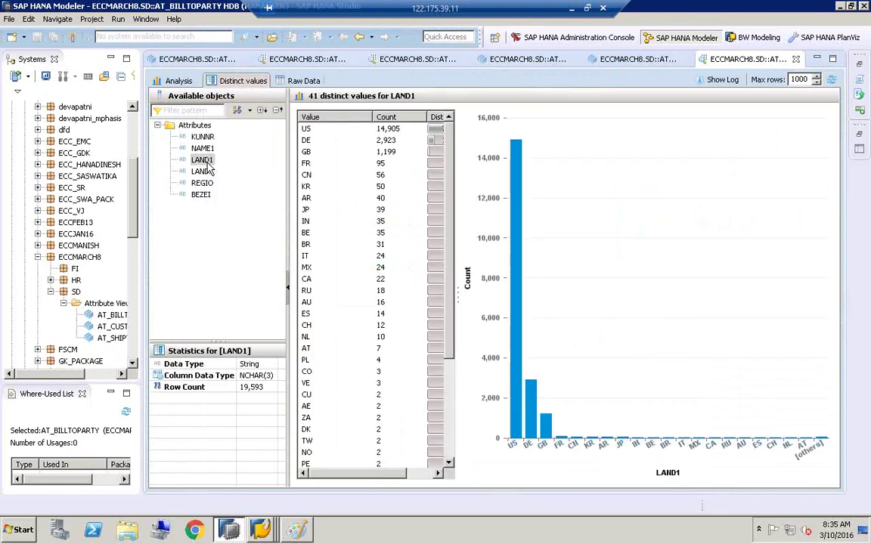
Step: Compare the record counts of individual countries such as US, DE, GB, FR and ES among the LAND1 distinct values
left_click(309, 130)
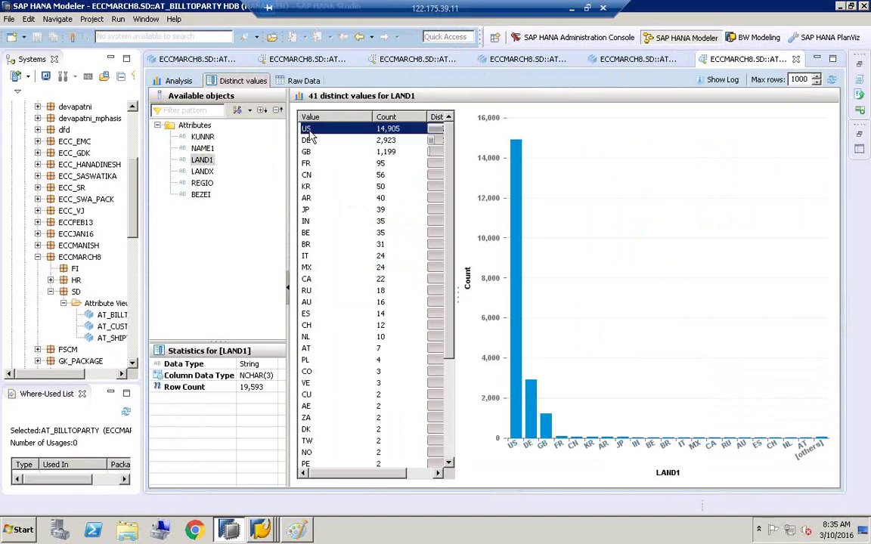
left_click(314, 143)
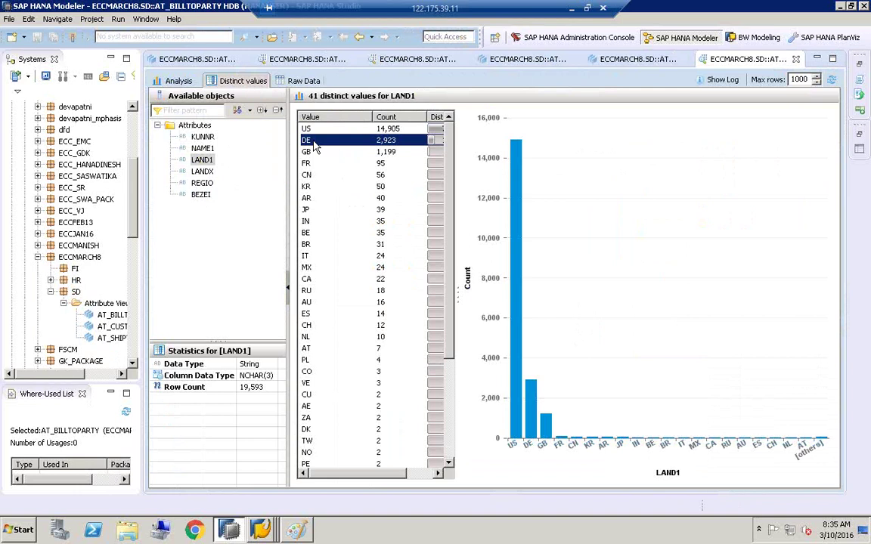
left_click(316, 152)
left_click(317, 164)
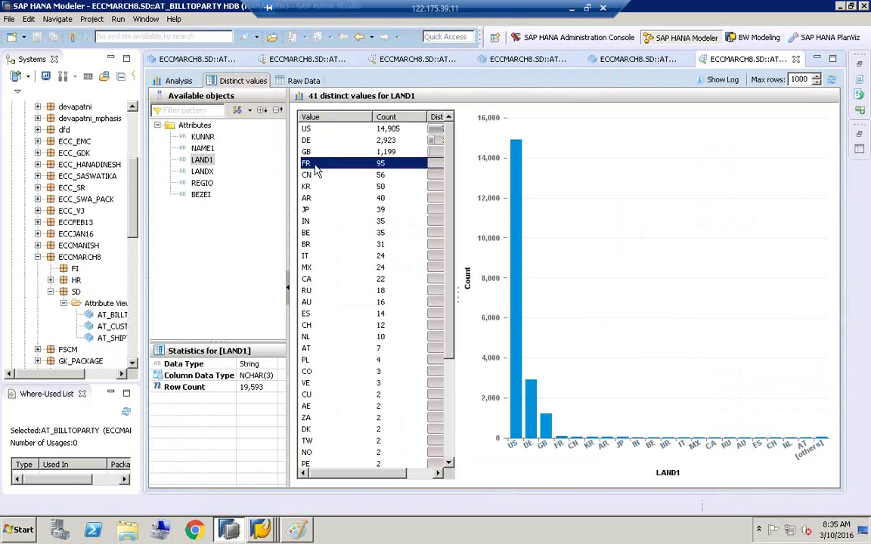
left_click(340, 134)
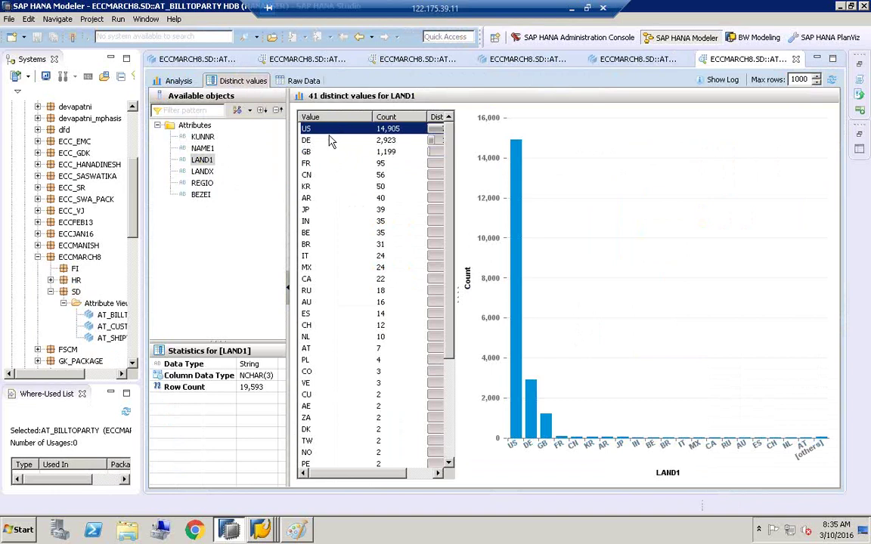
left_click(388, 141)
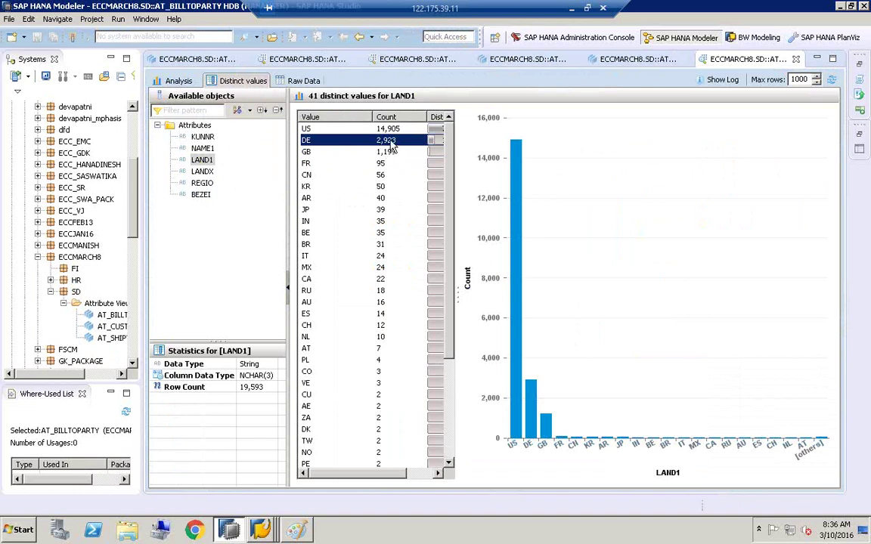
left_click(306, 131)
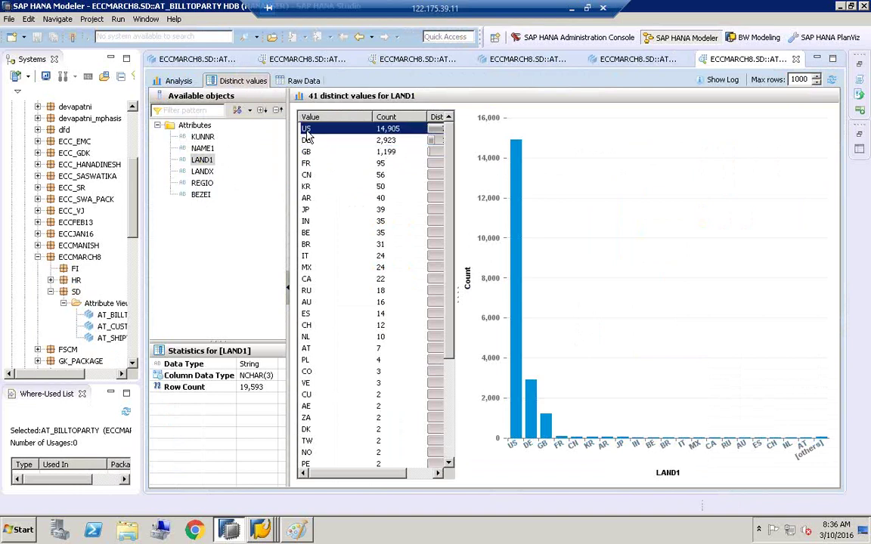
left_click(310, 316)
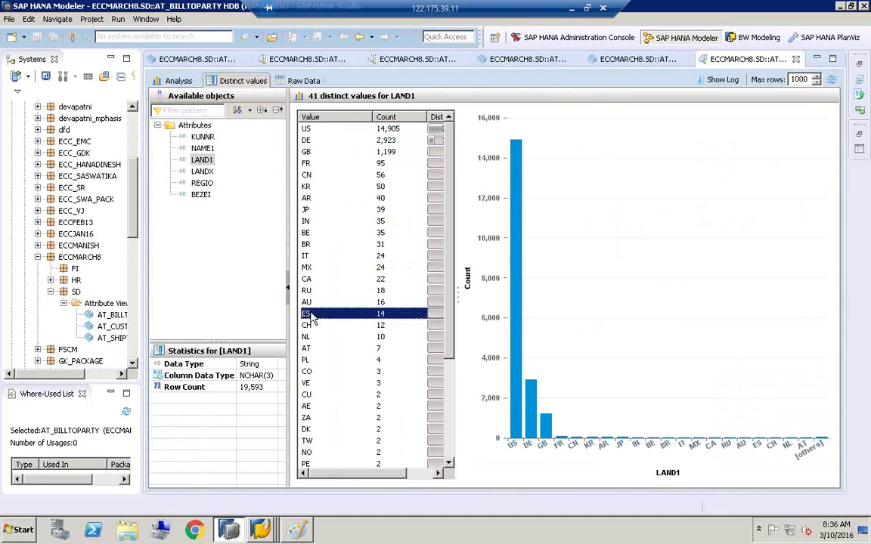
left_click(309, 131)
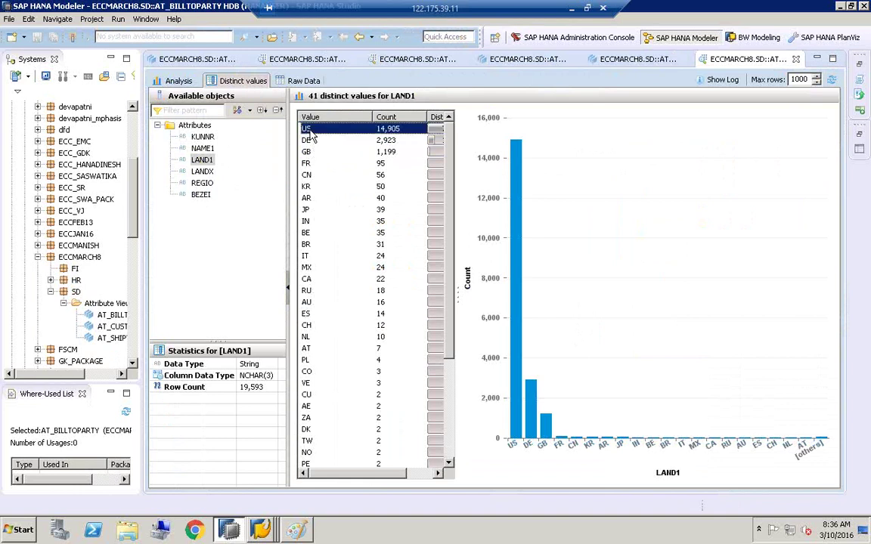
left_click(318, 316)
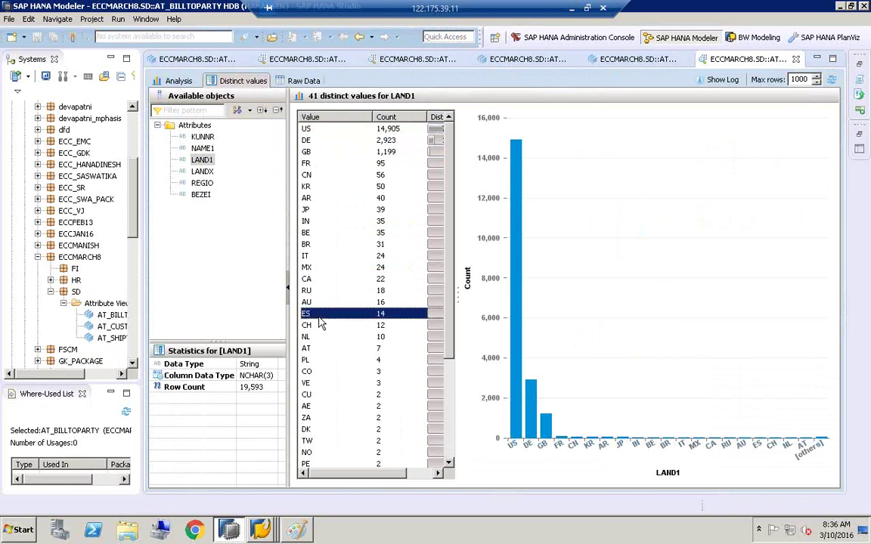
left_click(317, 132)
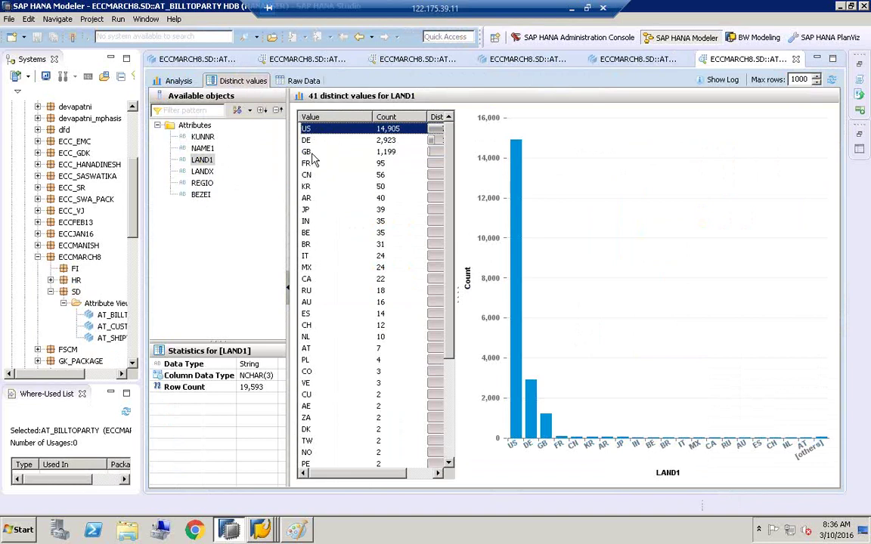
left_click(315, 152)
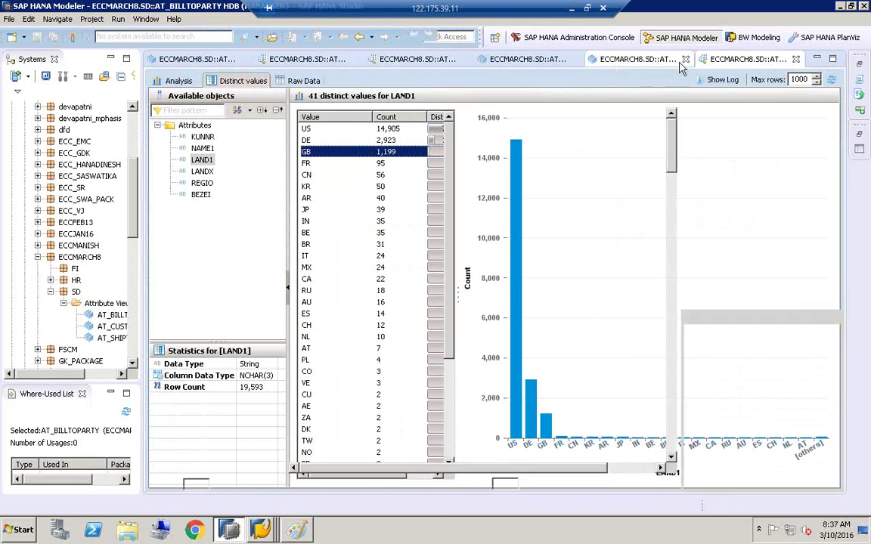
Step: Return to the AT_BILLTOPARTY editor and filter the LAND1 column of KNA1 with operator Equal and value US
left_click(730, 65)
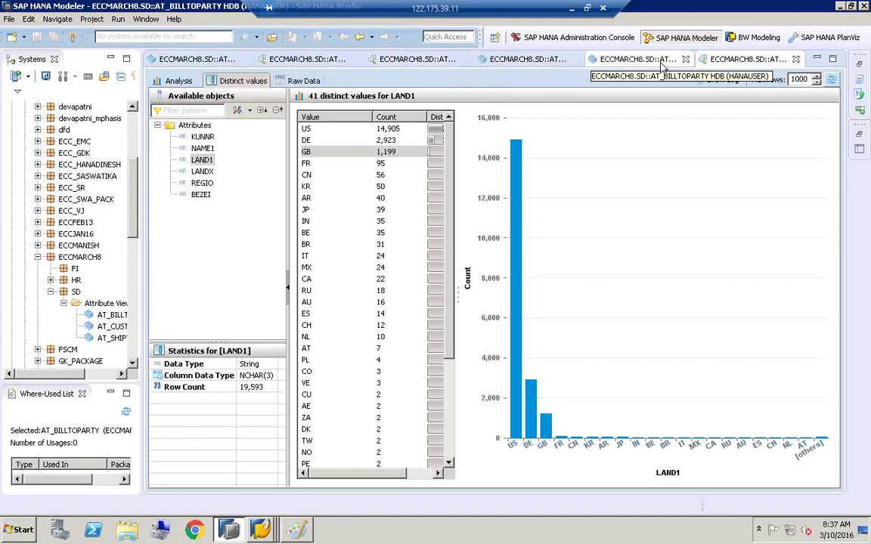
left_click(621, 60)
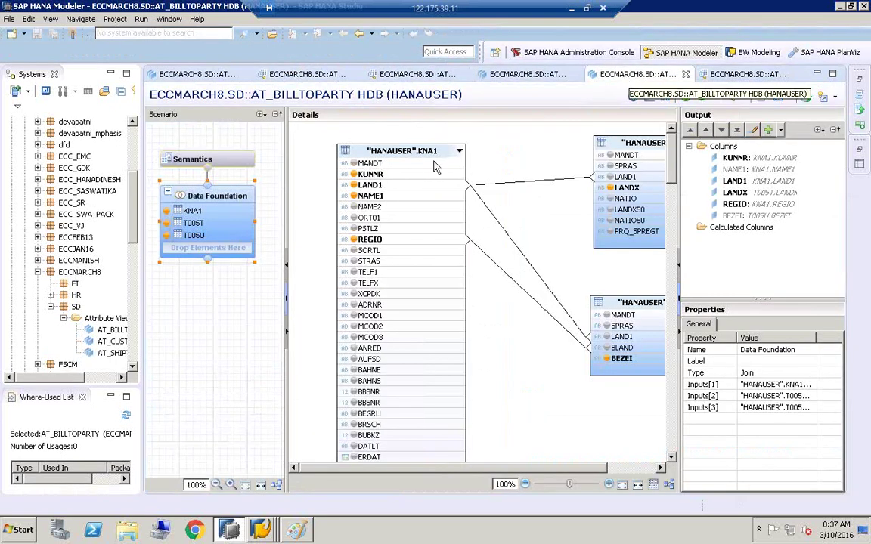
right_click(371, 189)
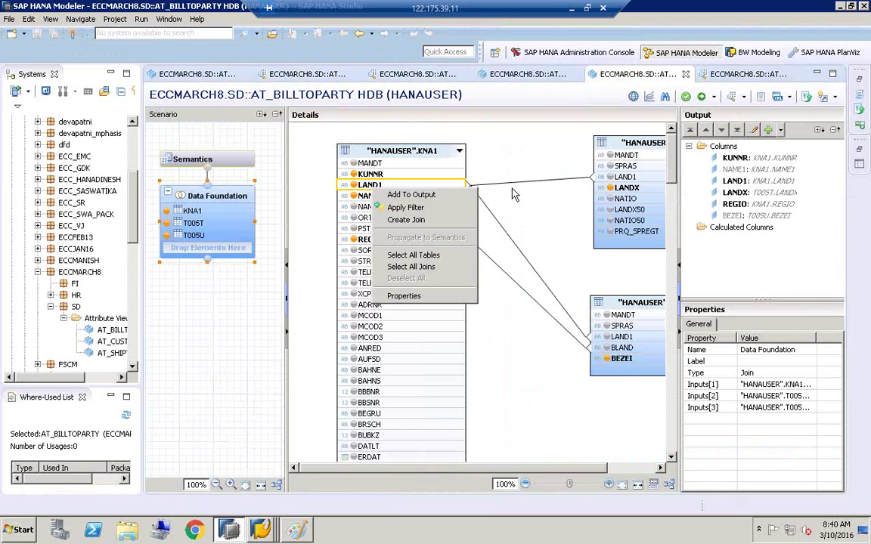
left_click(429, 210)
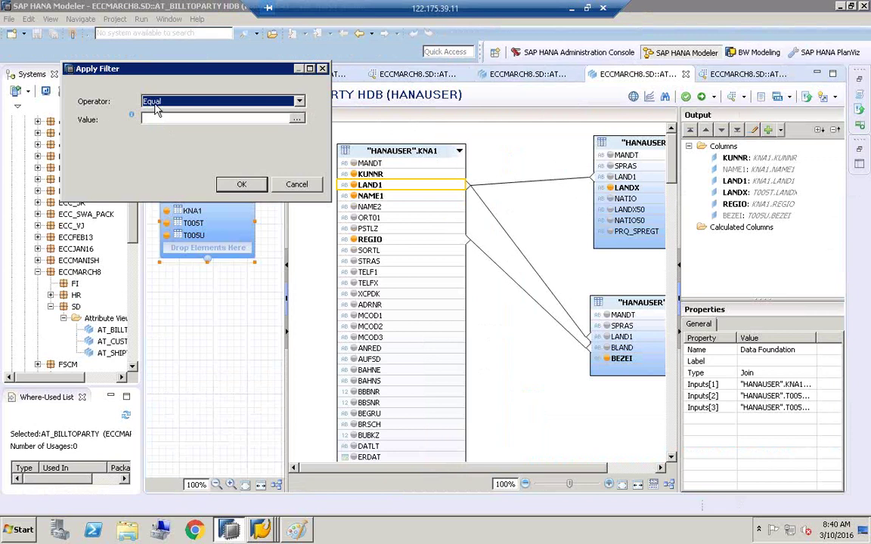
left_click(295, 122)
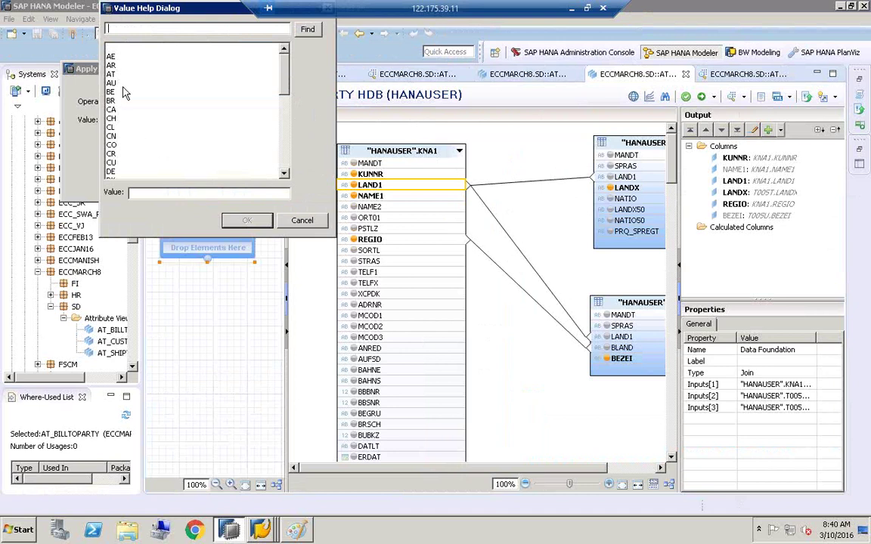
scroll(193, 118, "down", 4)
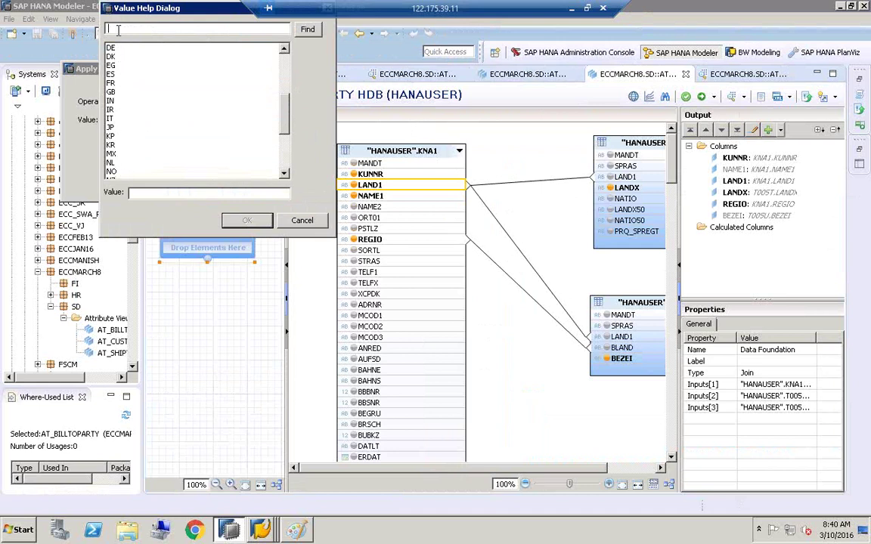
type("us")
key("BackSpace")
key("BackSpace")
type("US")
key("Return")
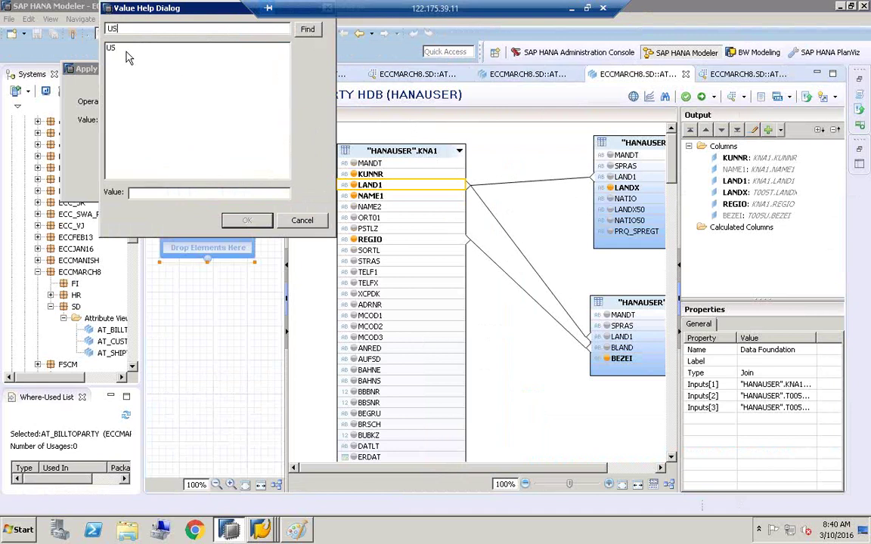
left_click(125, 49)
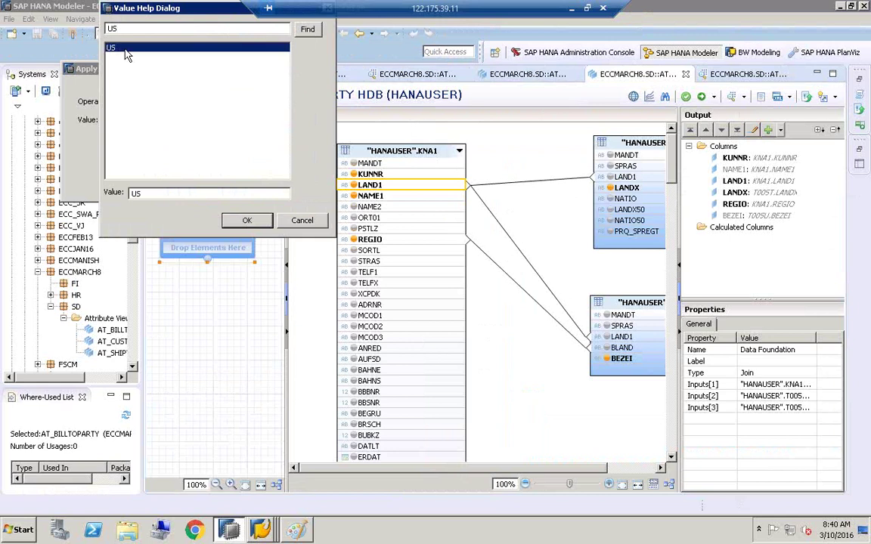
left_click(251, 221)
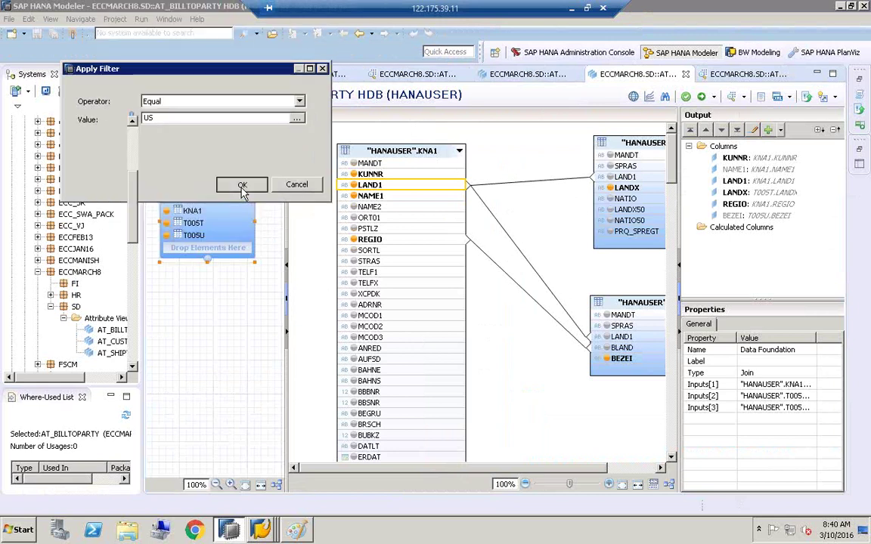
left_click(241, 187)
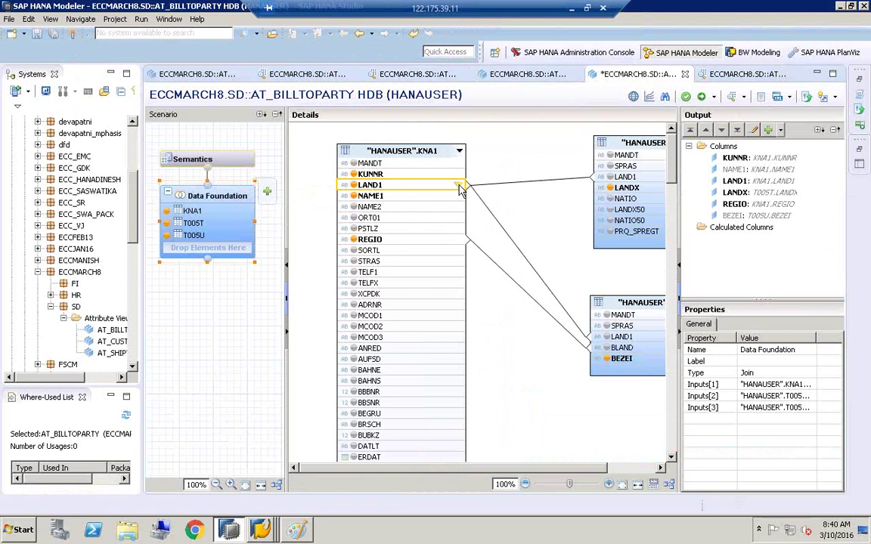
Step: Save and activate AT_BILLTOPARTY, and preview the distinct values of its LAND1 attribute
left_click(685, 97)
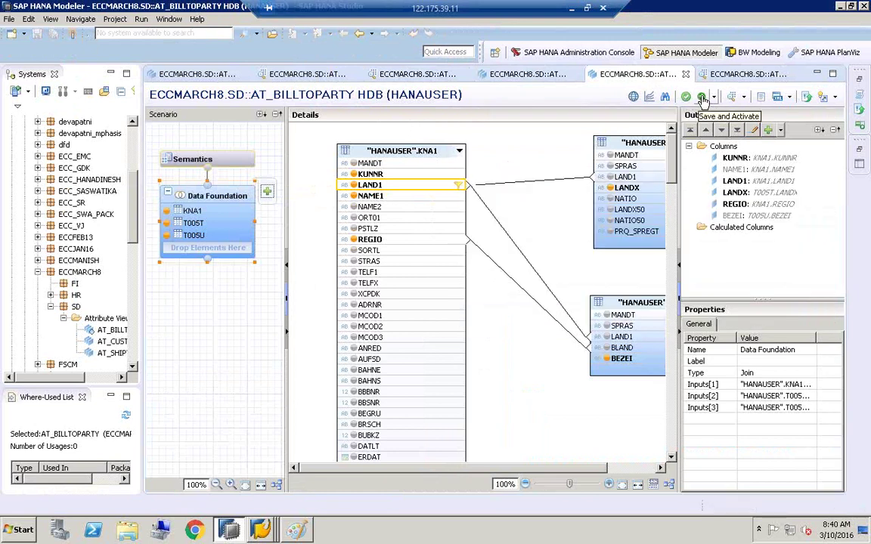
left_click(702, 99)
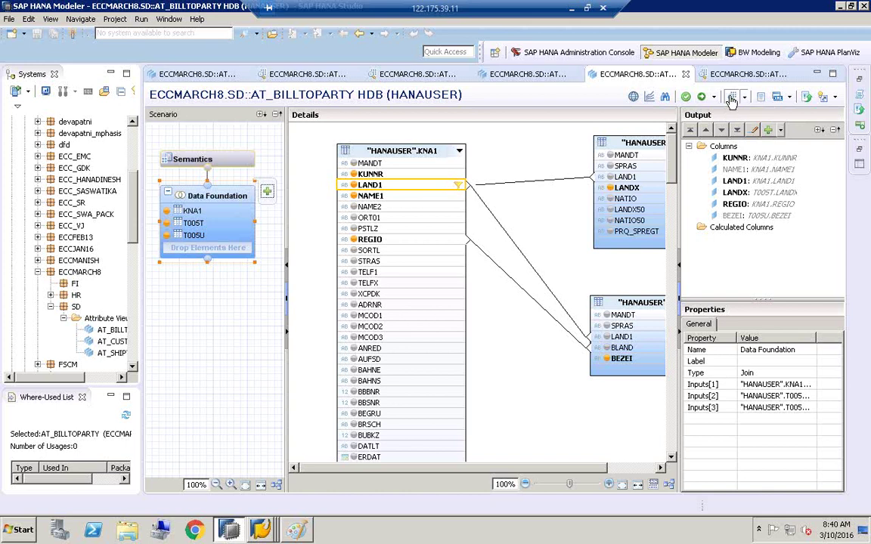
left_click(731, 99)
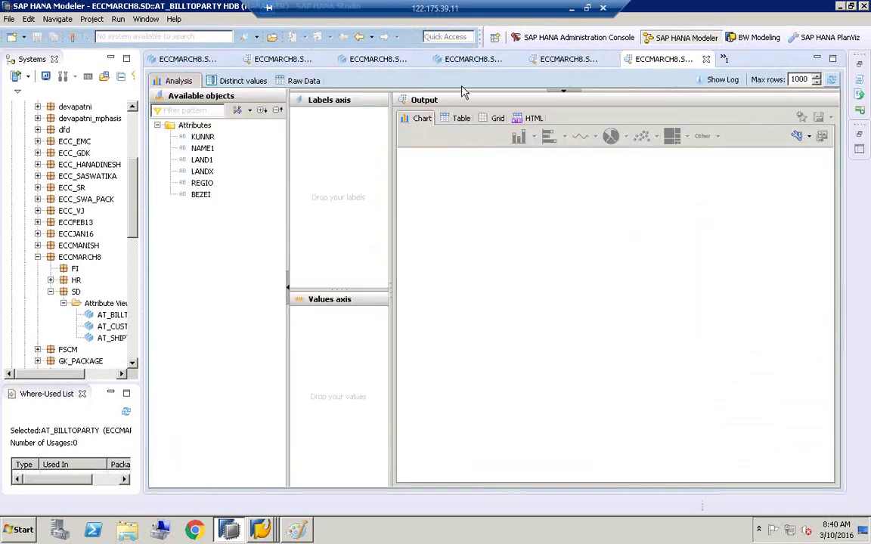
left_click(245, 86)
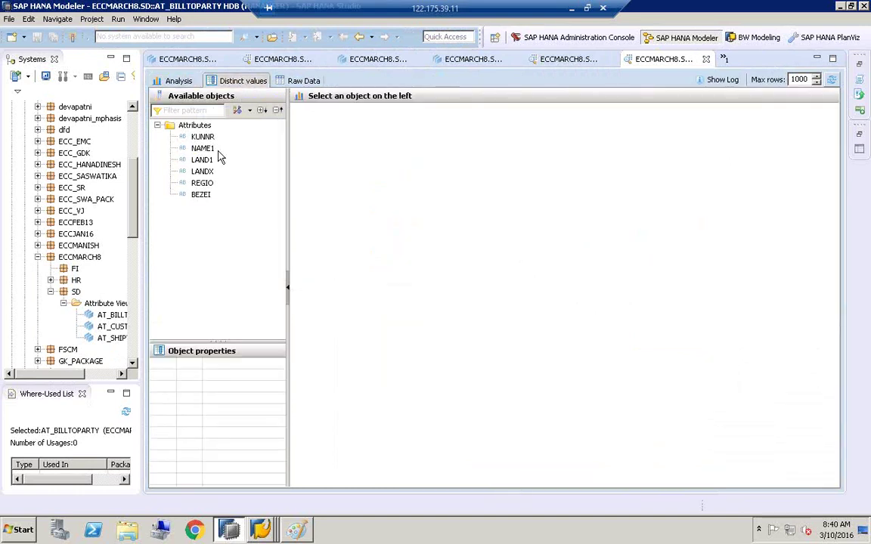
left_click(203, 160)
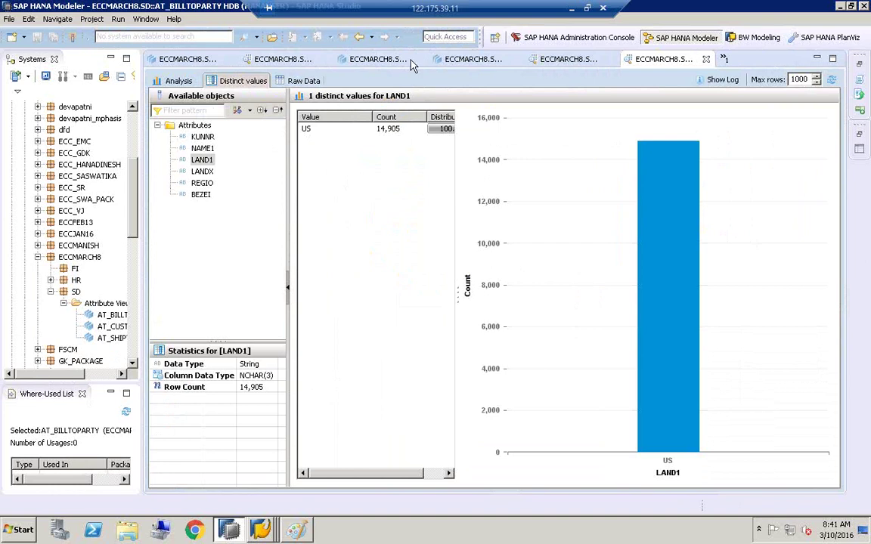
Step: Return to the AT_BILLTOPARTY editor and widen the Systems pane to read the names of the SD attribute views
left_click(361, 37)
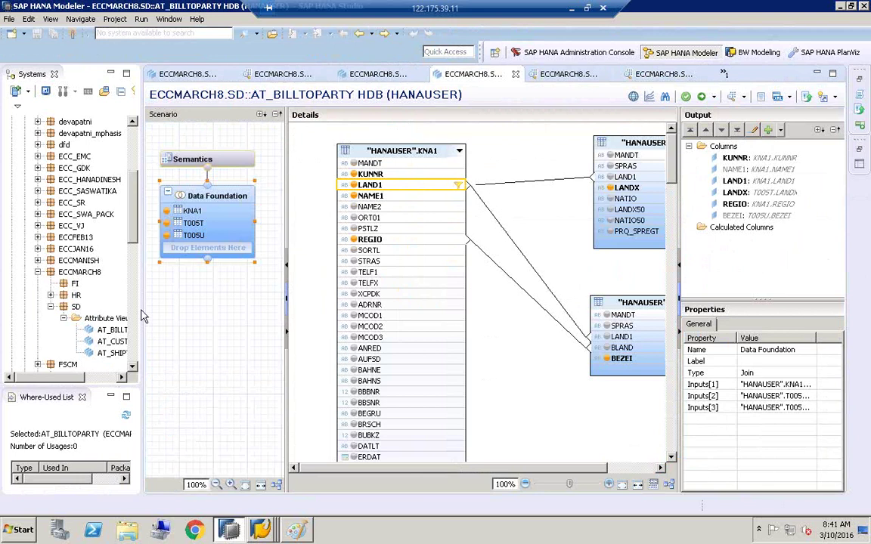
left_click_drag(142, 308, 180, 306)
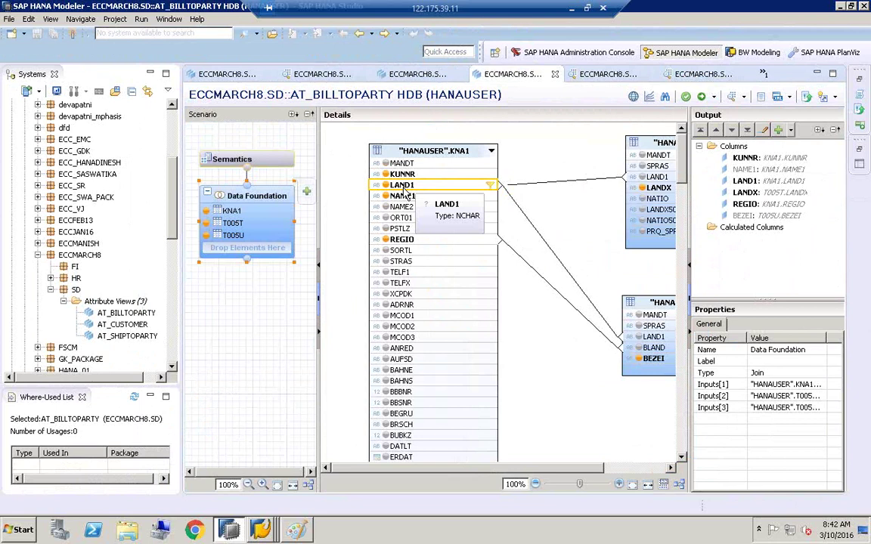
left_click(127, 335)
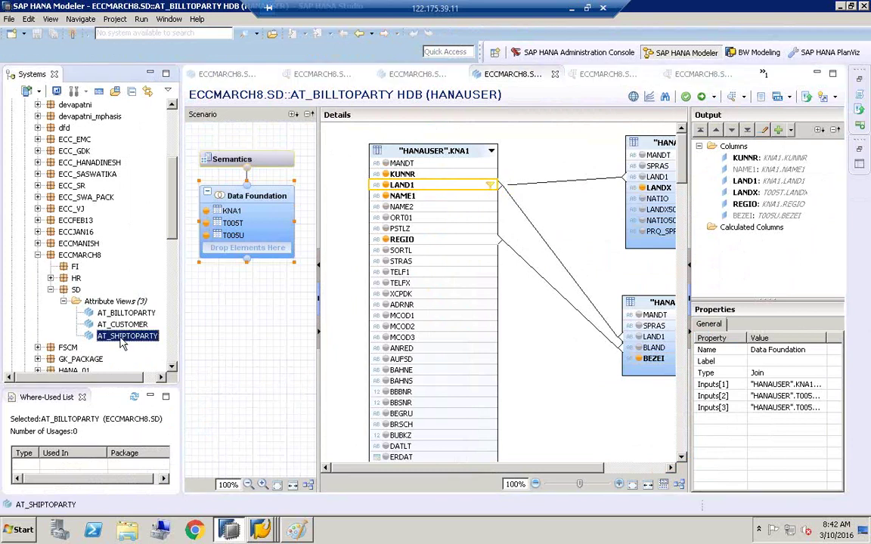
left_click(123, 314)
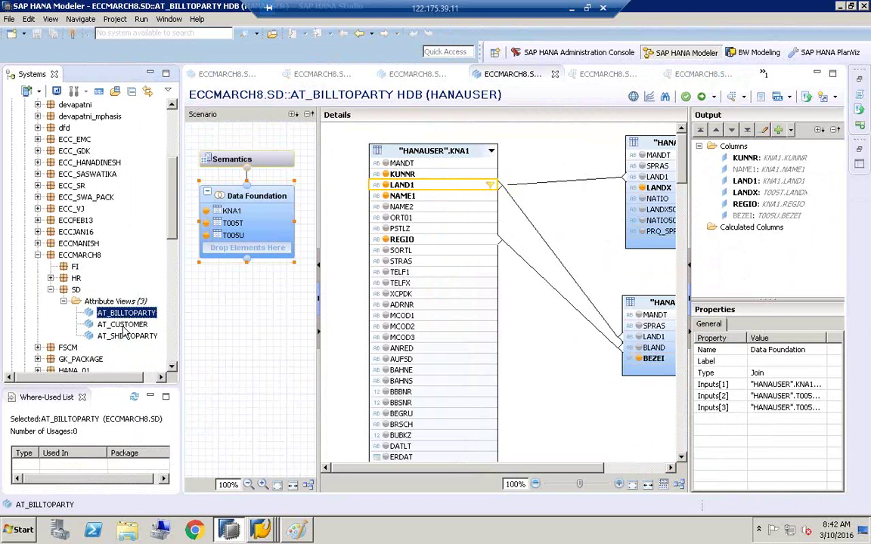
left_click(123, 327)
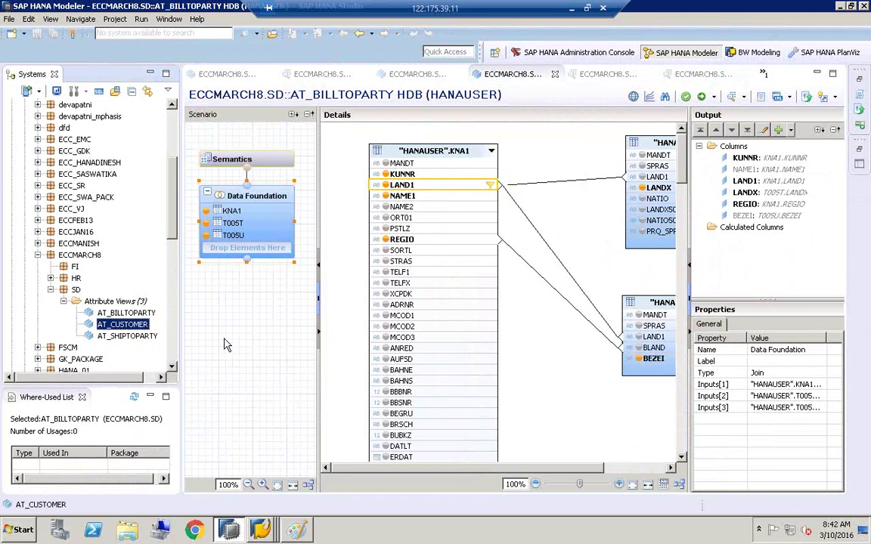
Step: Open AT_SHIPTOPARTY and check the Base Attribute View in its view properties, comparing the view with AT_BILLTOPARTY
left_click(129, 335)
double_click(138, 341)
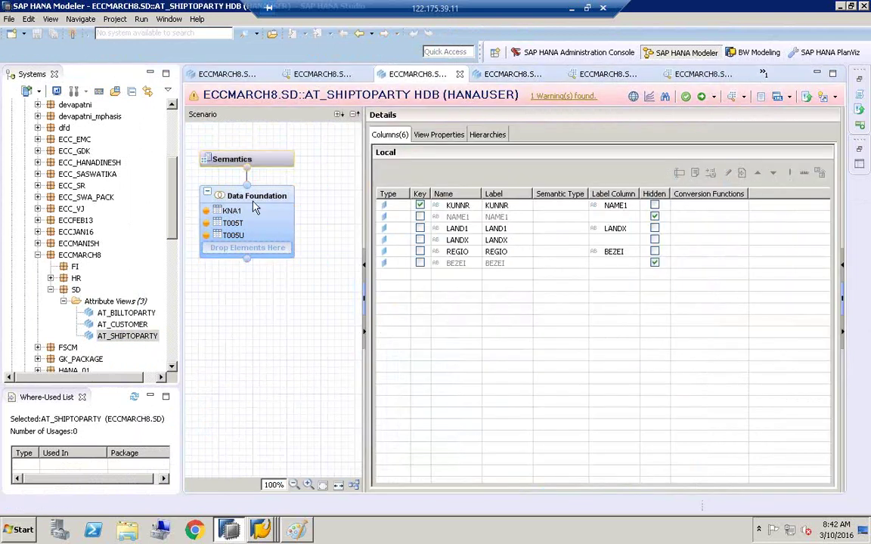
left_click(230, 189)
left_click(232, 312)
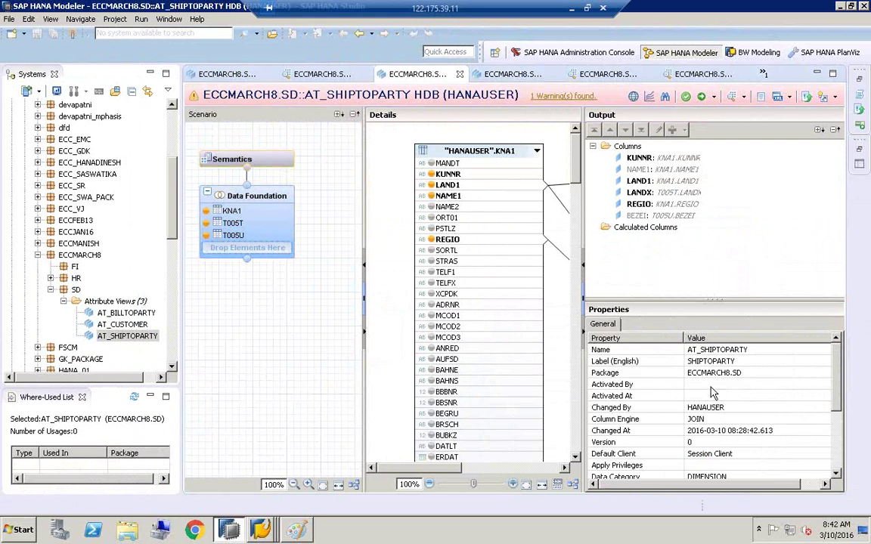
scroll(755, 427, "down", 3)
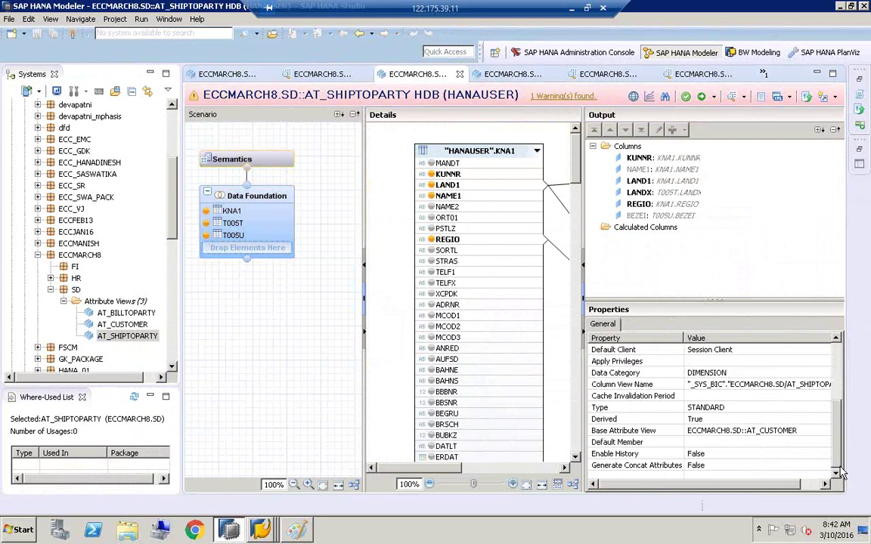
left_click(771, 432)
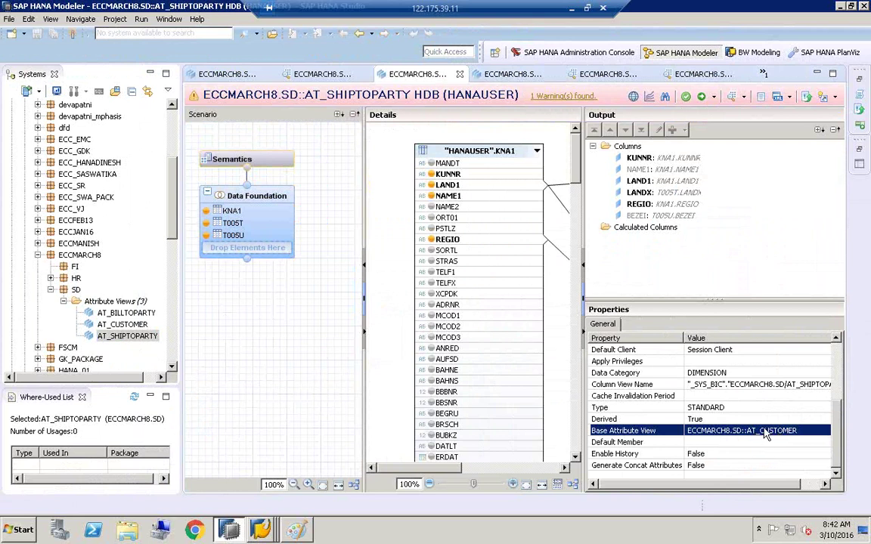
left_click(127, 313)
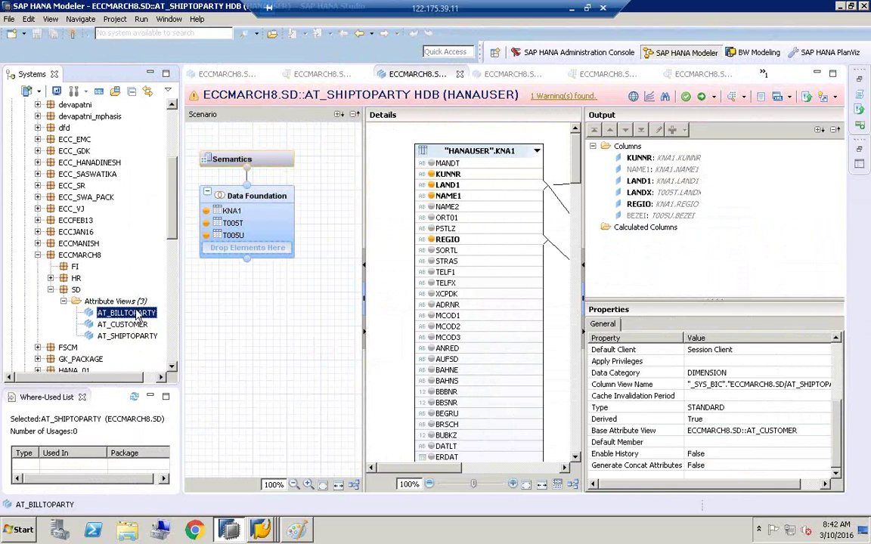
left_click(127, 336)
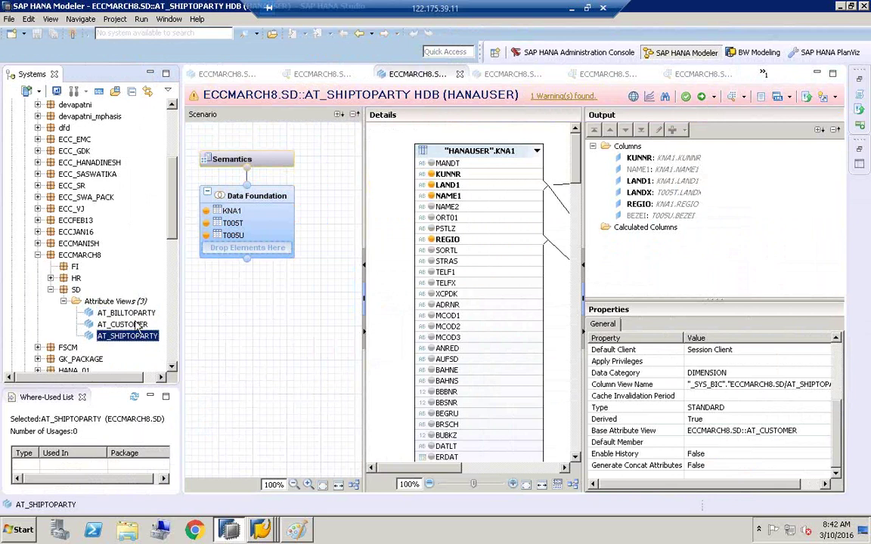
left_click(129, 314)
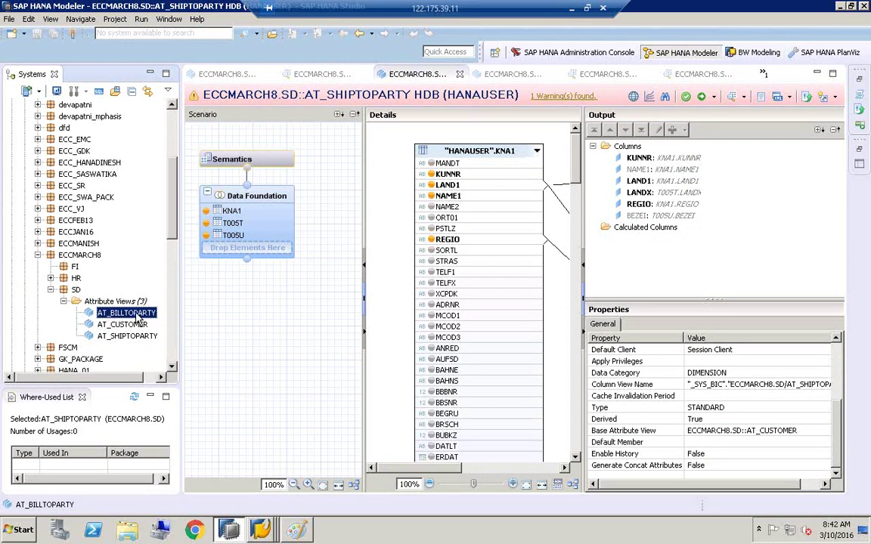
left_click(130, 336)
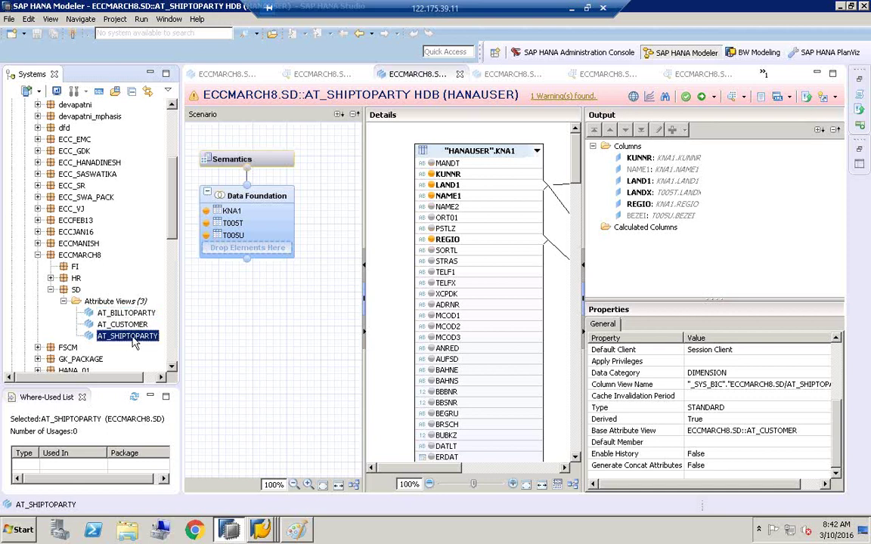
left_click(816, 433)
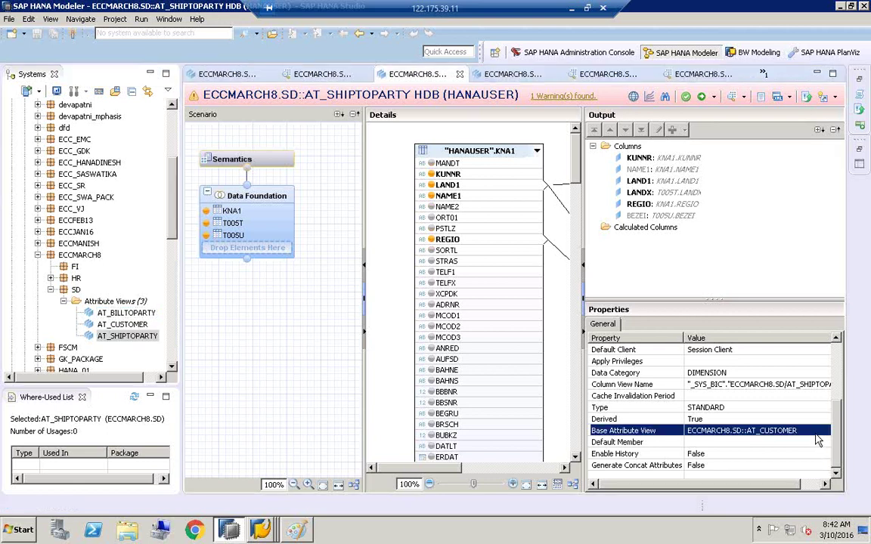
Step: Open the Data Foundation of AT_CUSTOMER, enlarge its join diagram and add NAME2 from KNA1 to the output
left_click(121, 325)
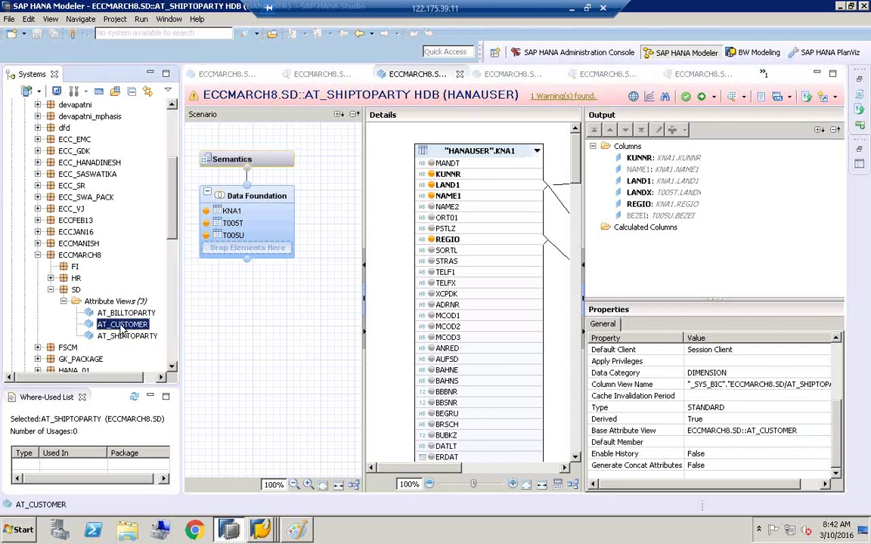
double_click(121, 324)
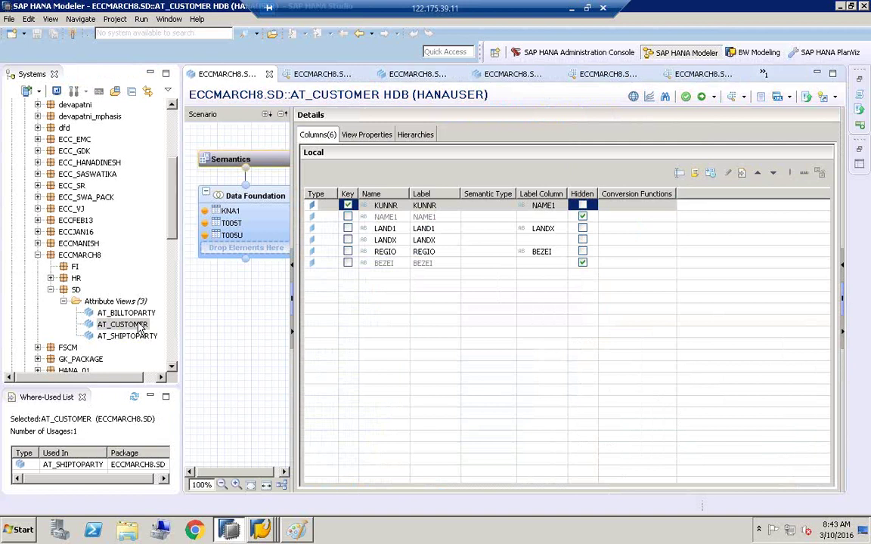
left_click(235, 202)
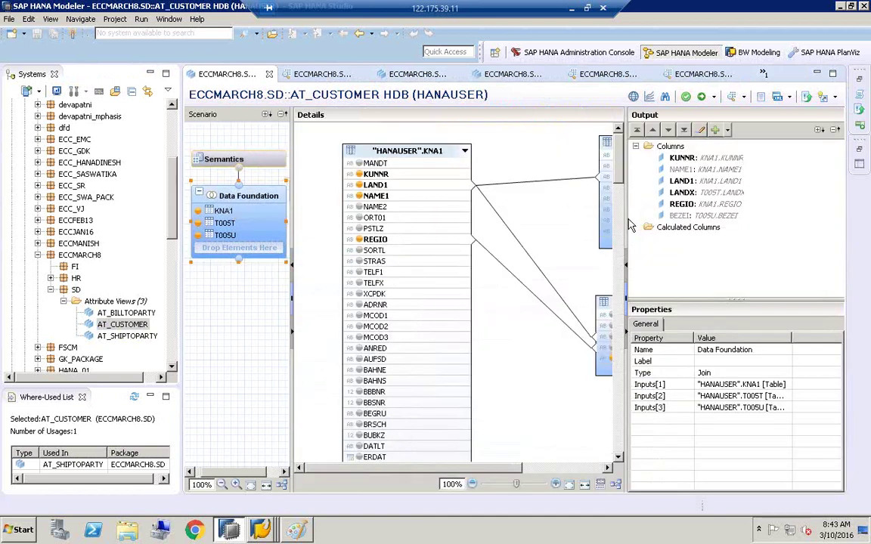
left_click_drag(637, 220, 725, 220)
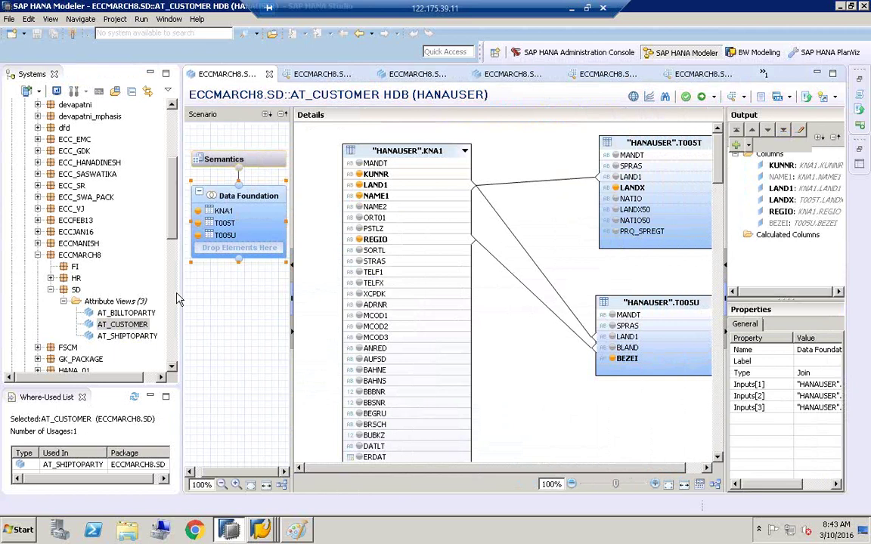
left_click_drag(182, 291, 113, 277)
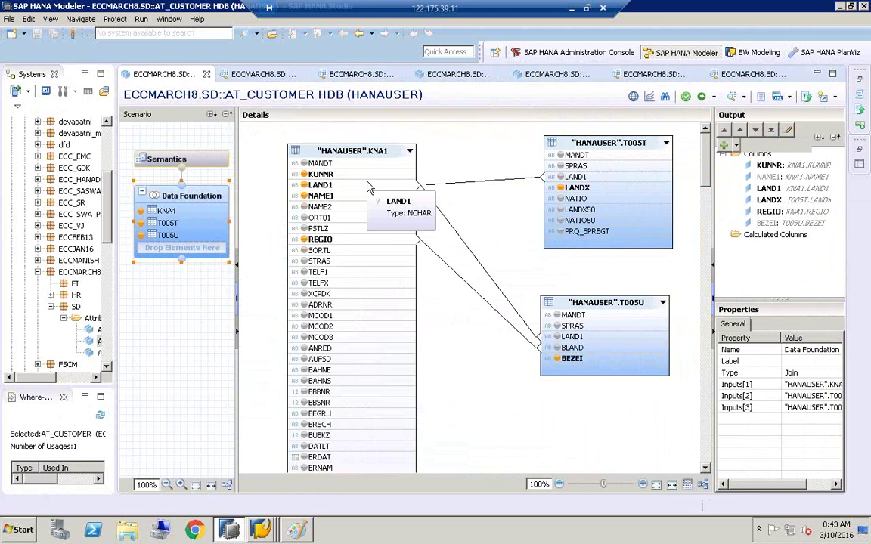
left_click(305, 208)
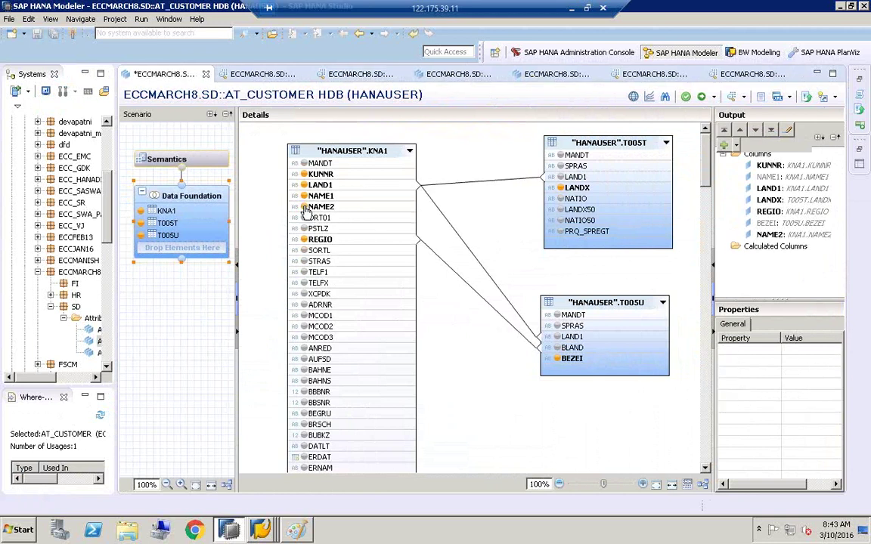
Step: Add TELF1, SORTL and PSTLZ from KNA1 to the AT_CUSTOMER output, and validate and activate the view
left_click(304, 272)
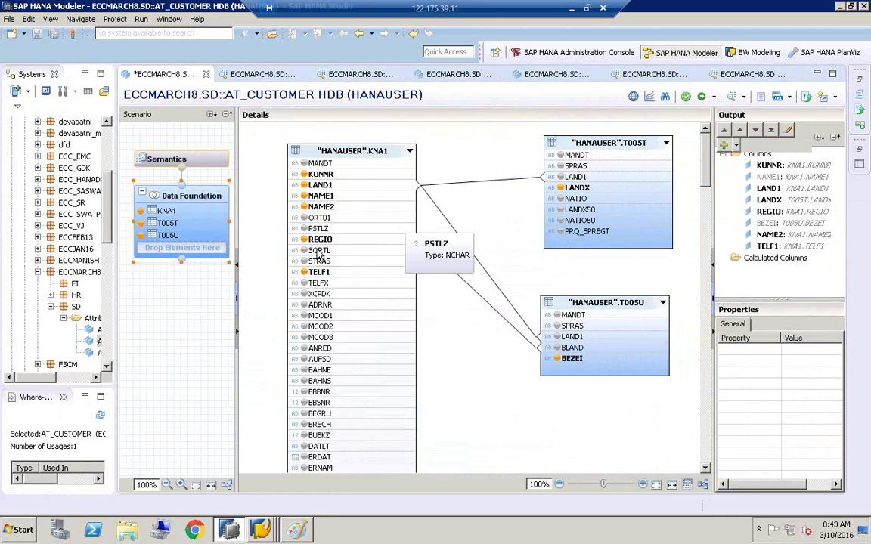
left_click(304, 250)
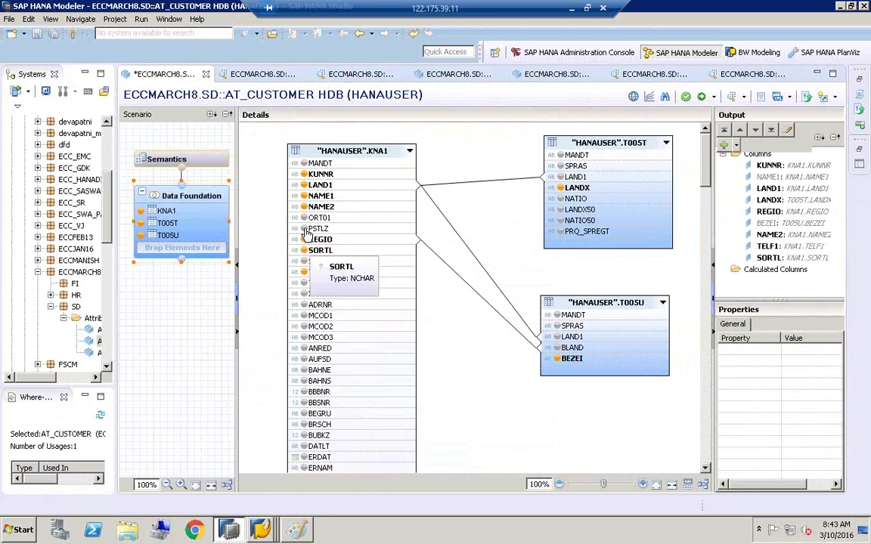
left_click(304, 229)
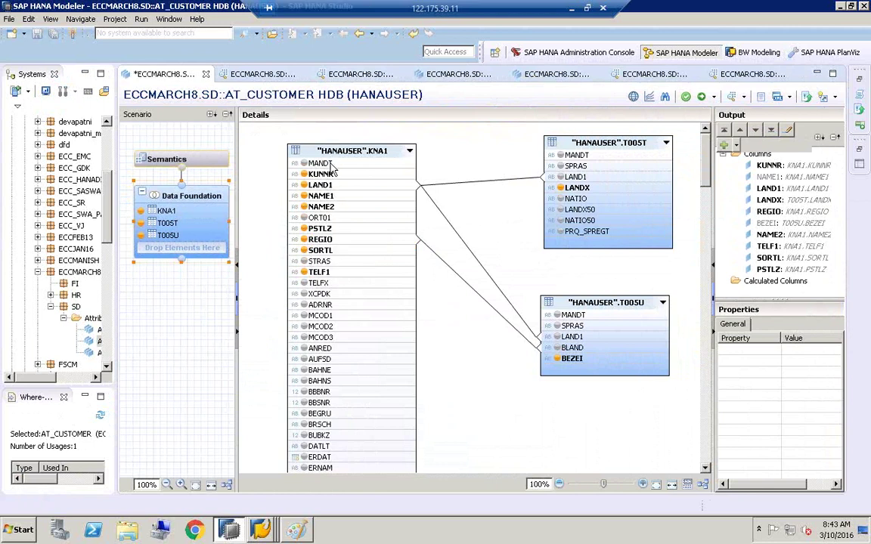
left_click(686, 99)
left_click(701, 98)
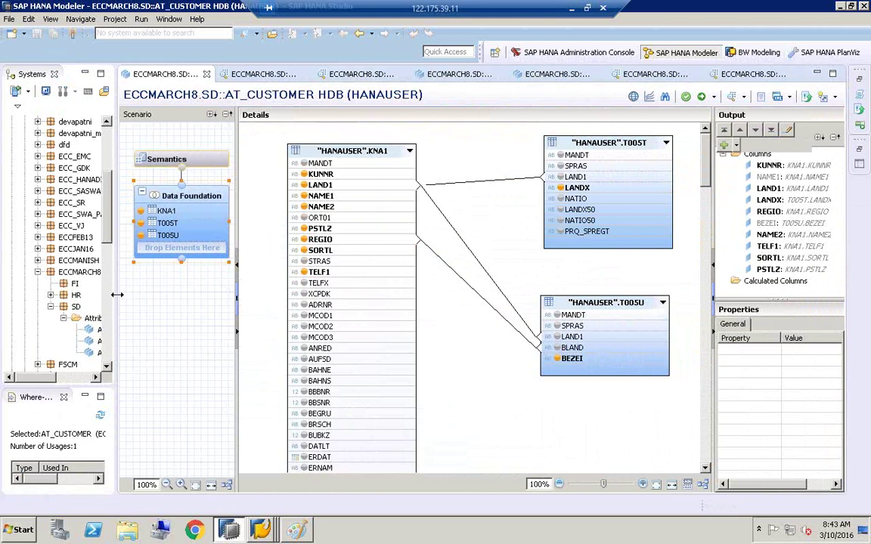
Step: Widen the Systems pane to show the full SD attribute view names, and redeploy AT_CUSTOMER
left_click_drag(131, 294, 184, 291)
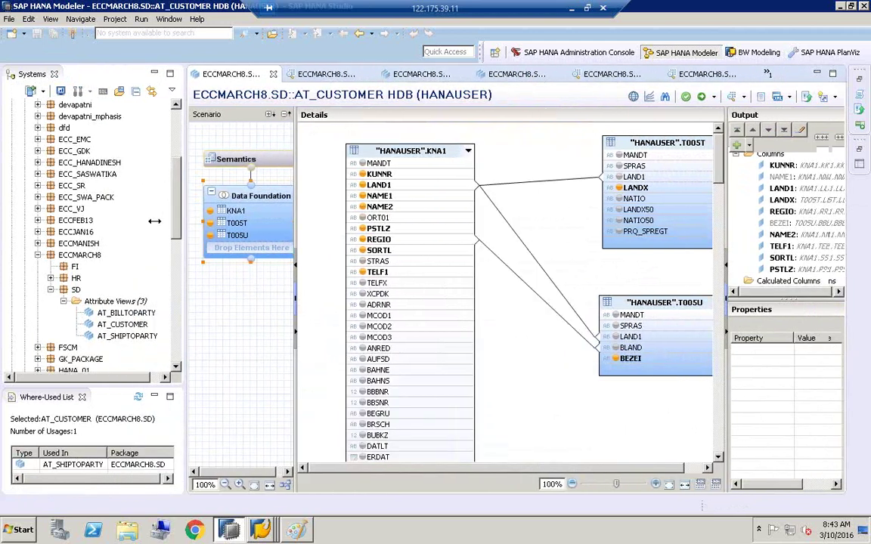
scroll(113, 253, "down", 2)
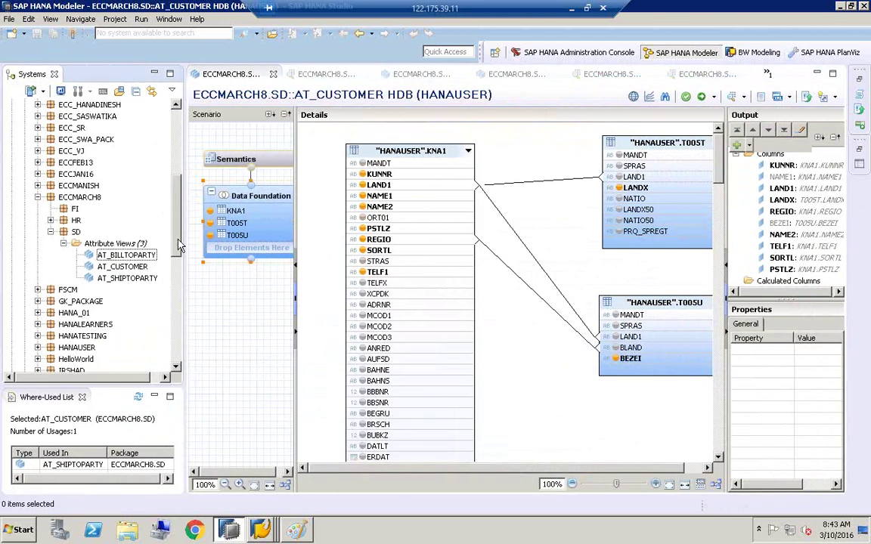
left_click(120, 266)
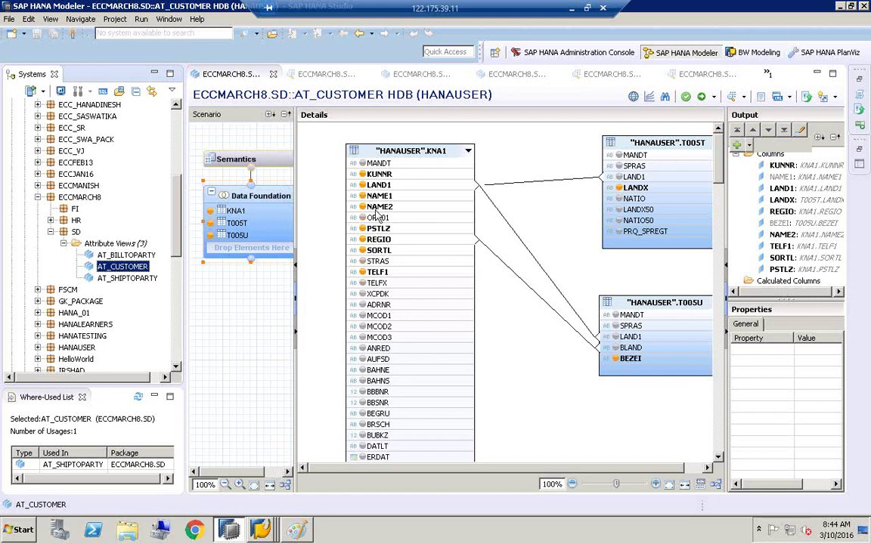
left_click(700, 97)
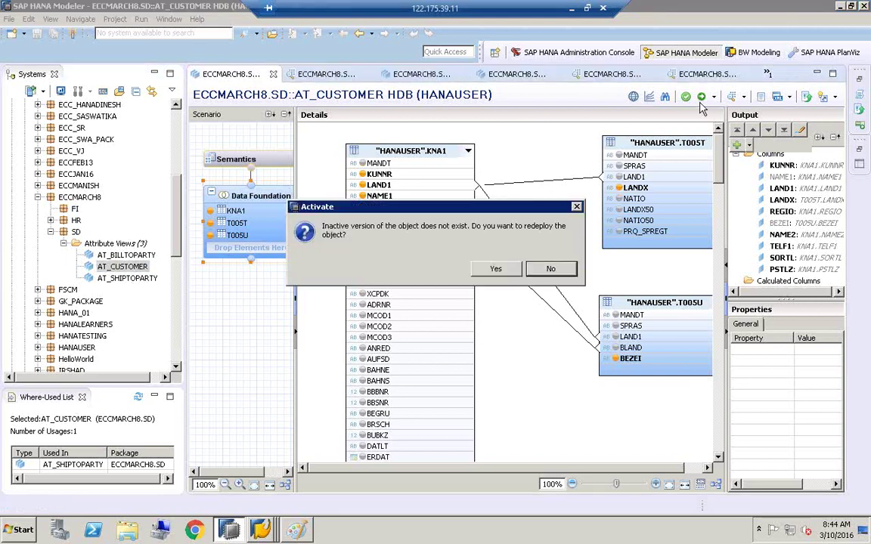
left_click(494, 270)
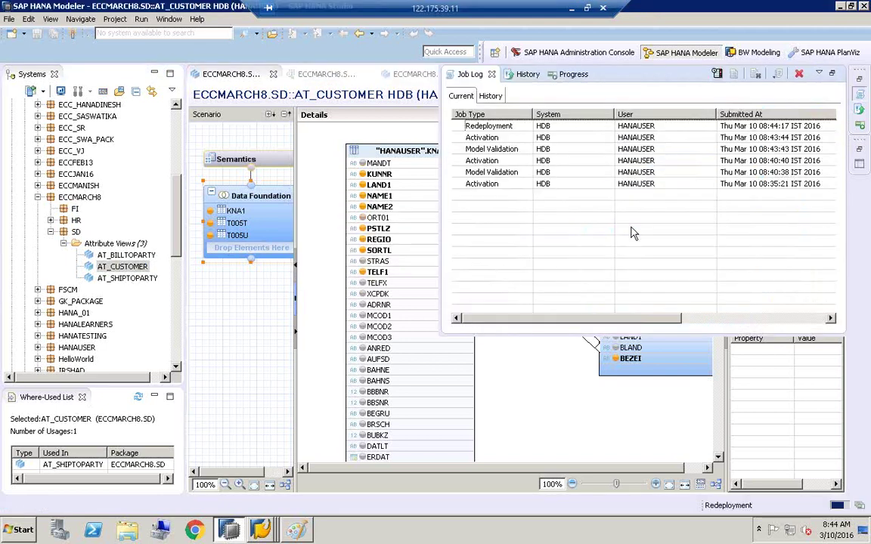
left_click(266, 330)
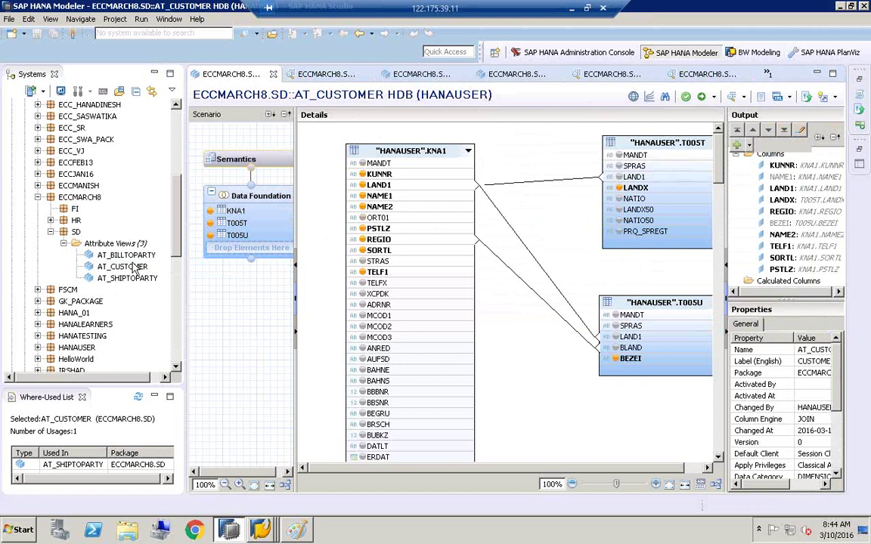
Step: Close all open editors and reopen AT_CUSTOMER at its Data Foundation
right_click(436, 76)
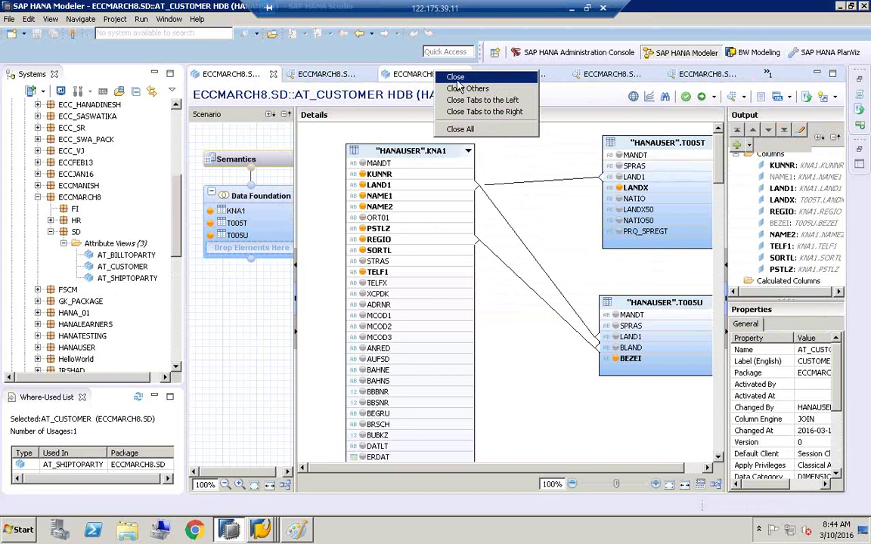
left_click(461, 130)
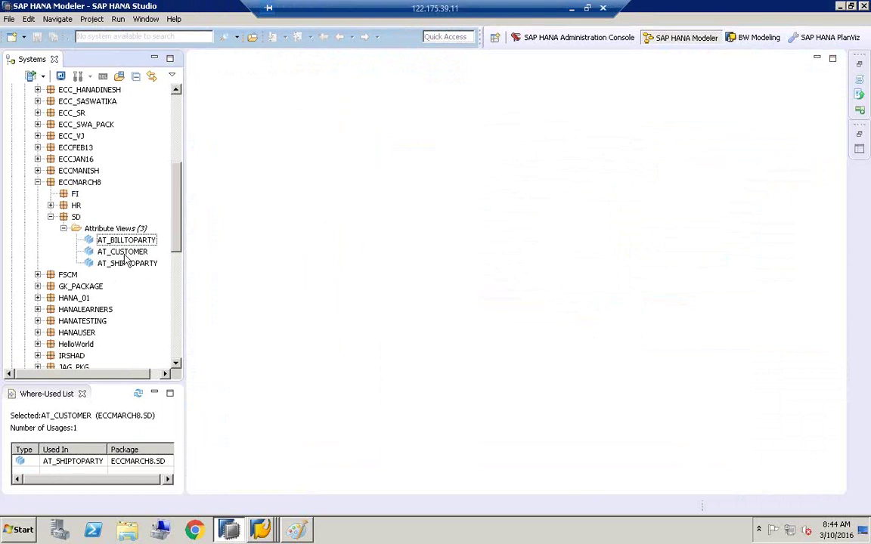
double_click(117, 252)
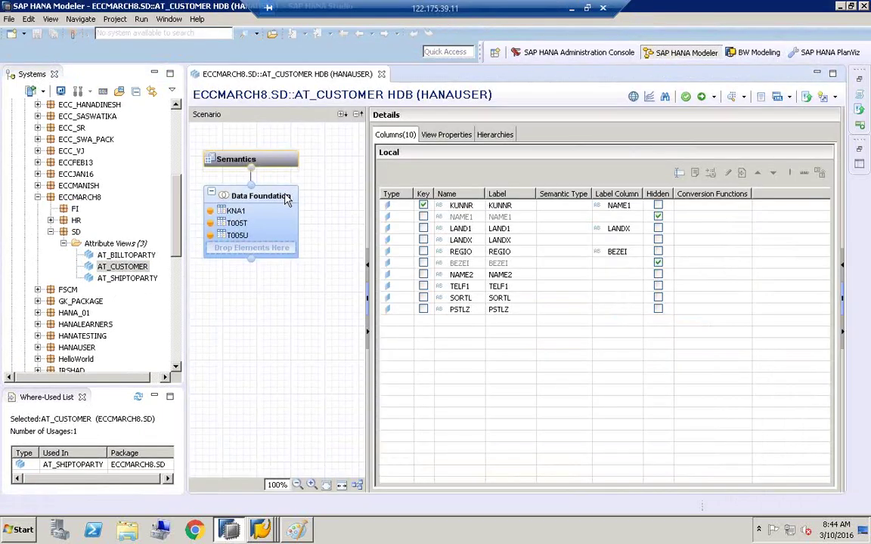
left_click(260, 190)
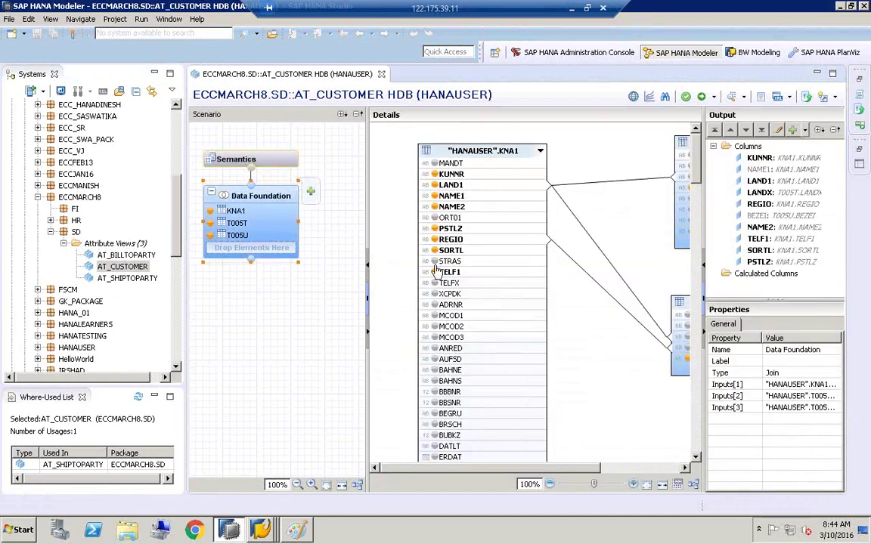
Step: Examine the Data Foundation outputs of AT_SHIPTOPARTY and AT_BILLTOPARTY, checking which KNA1 fields each shares with AT_CUSTOMER
double_click(122, 278)
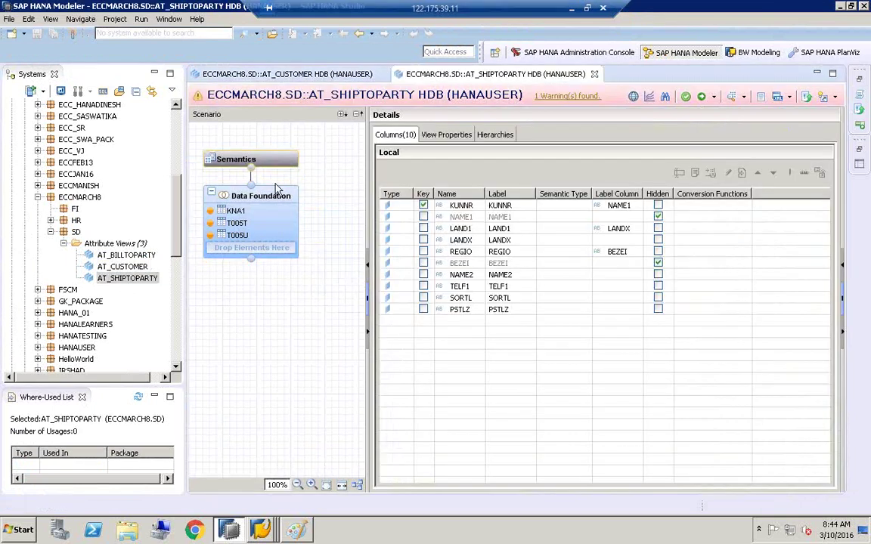
left_click(263, 200)
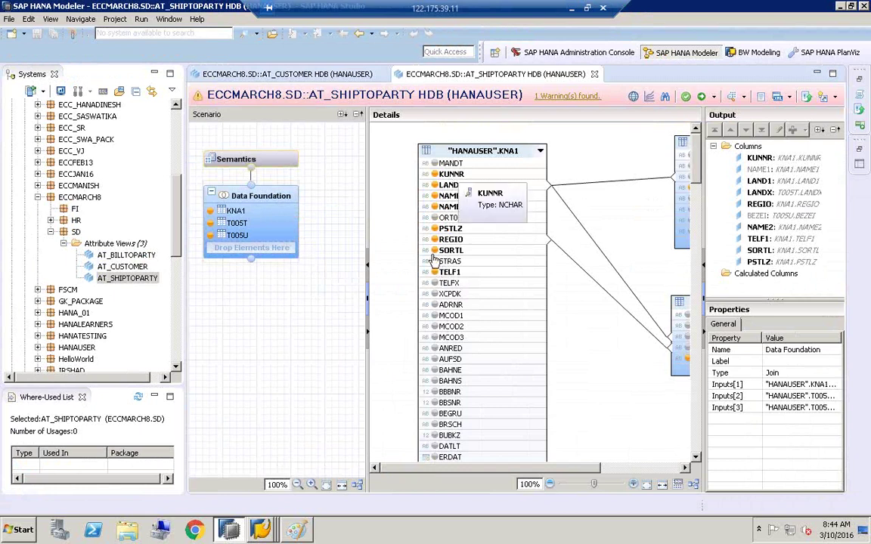
left_click(147, 257)
double_click(126, 255)
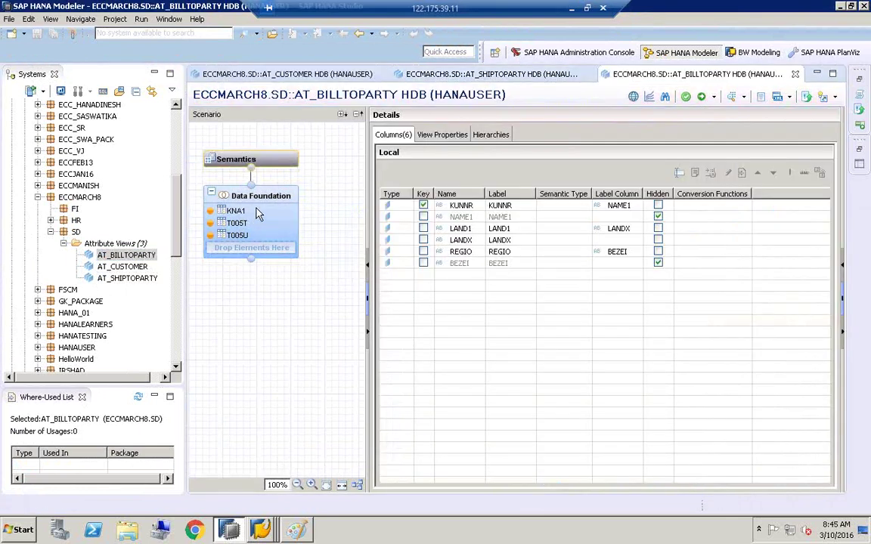
left_click(230, 187)
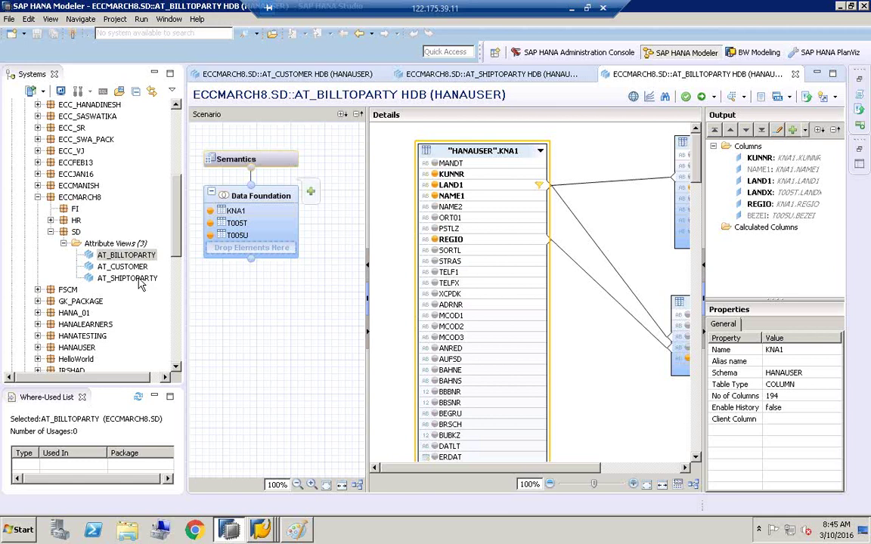
double_click(127, 278)
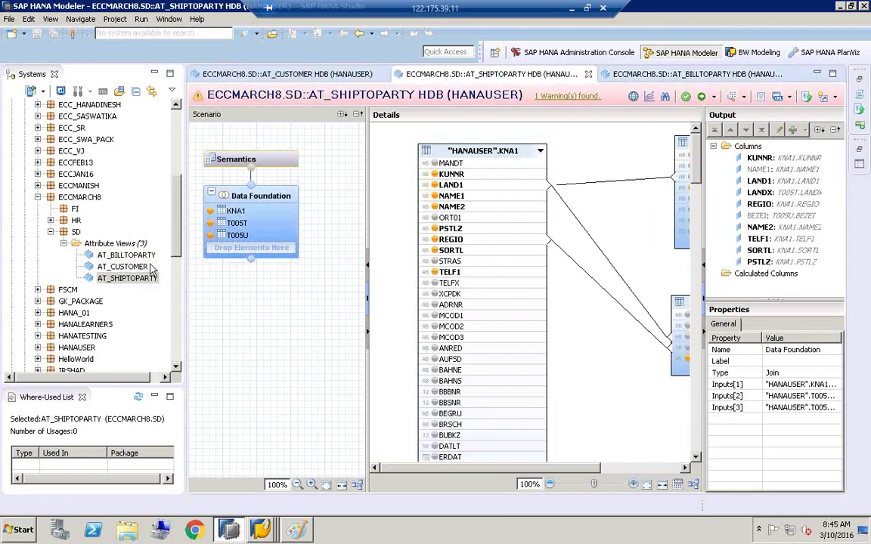
left_click(125, 267)
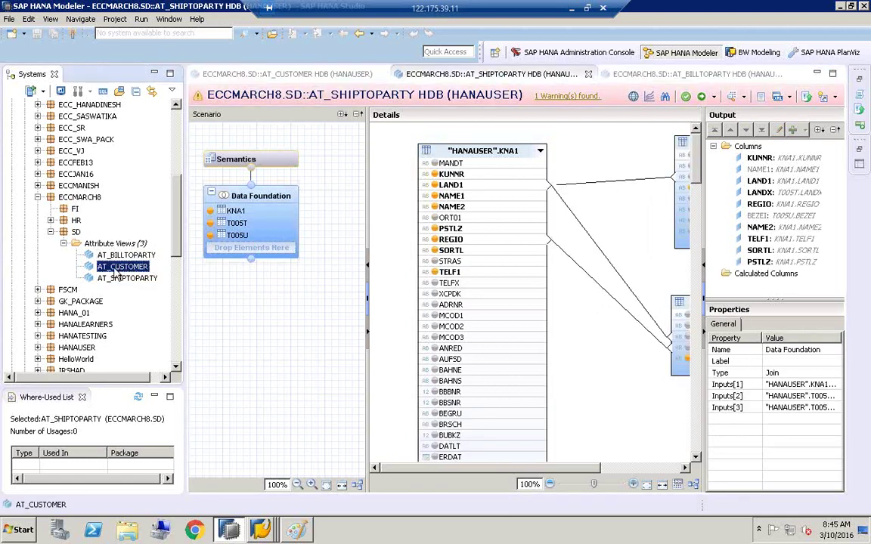
left_click(127, 278)
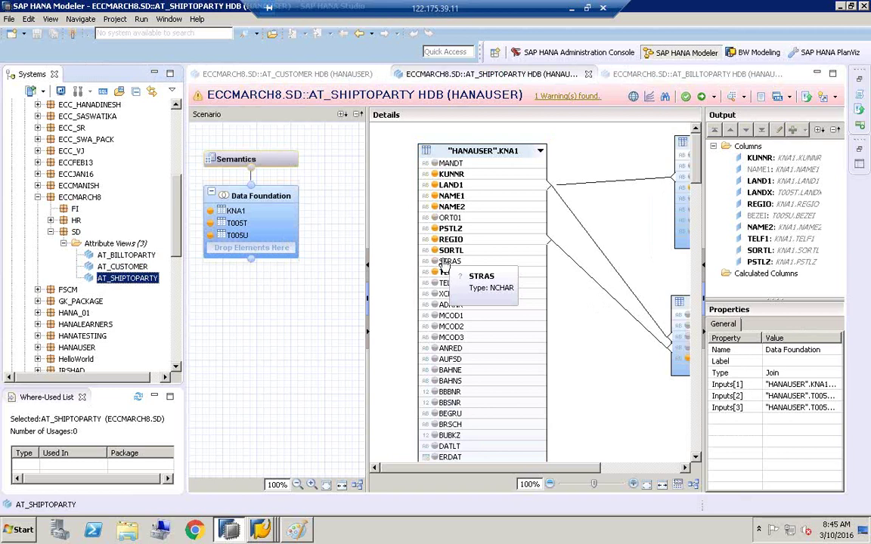
left_click(125, 268)
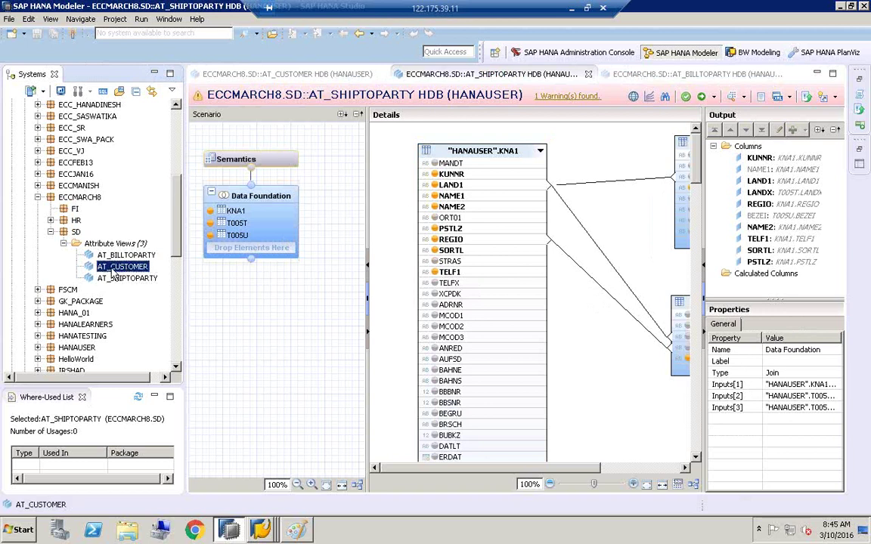
Step: Return to the AT_CUSTOMER Data Foundation, enlarge its join diagram and inspect the join between KNA1 and T005T
double_click(117, 268)
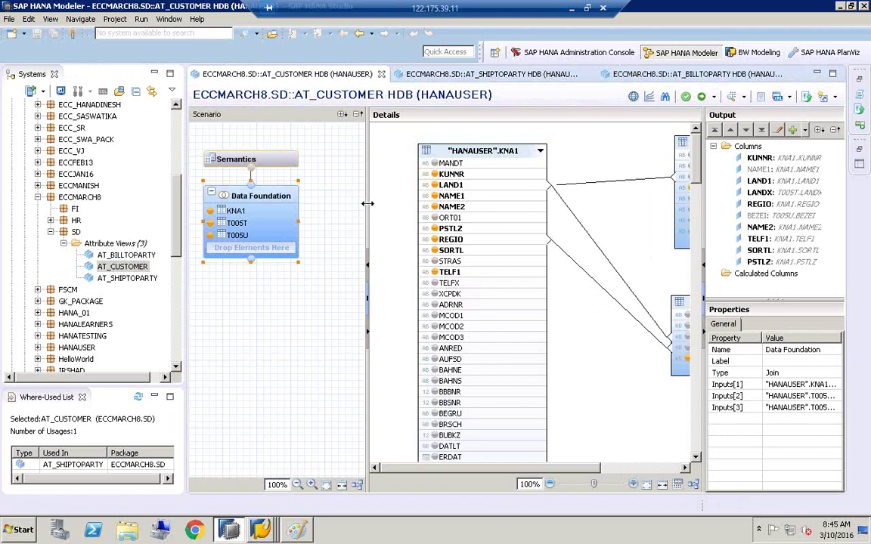
left_click_drag(364, 202, 261, 189)
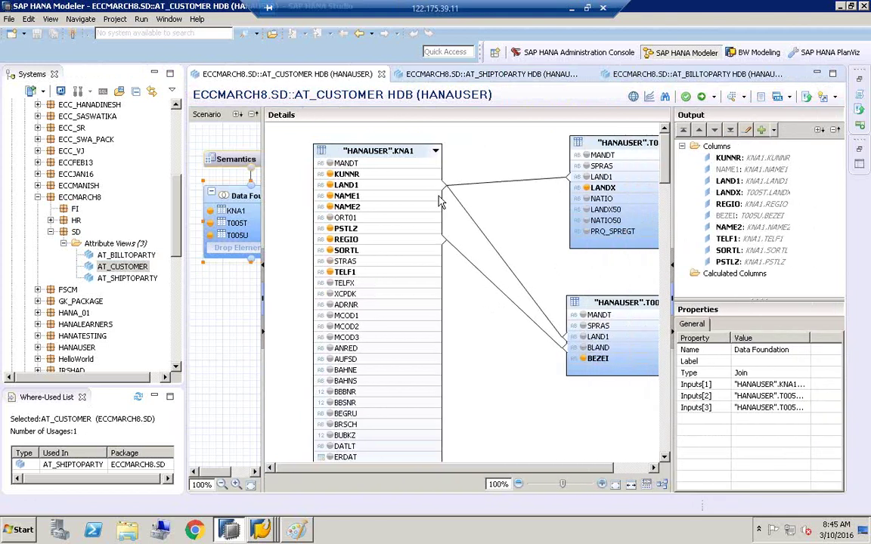
left_click(474, 187)
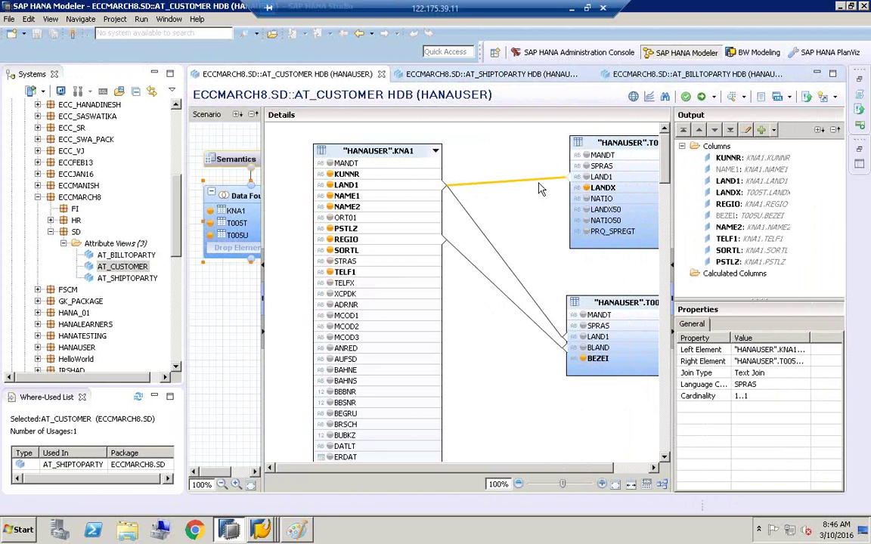
Step: Preview the raw data of AT_CUSTOMER and refresh the preview
left_click(733, 98)
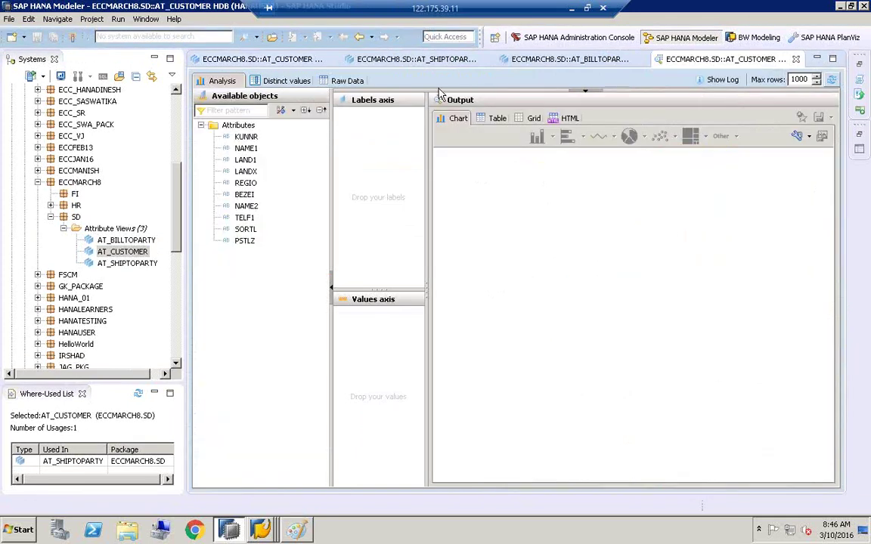
left_click(361, 84)
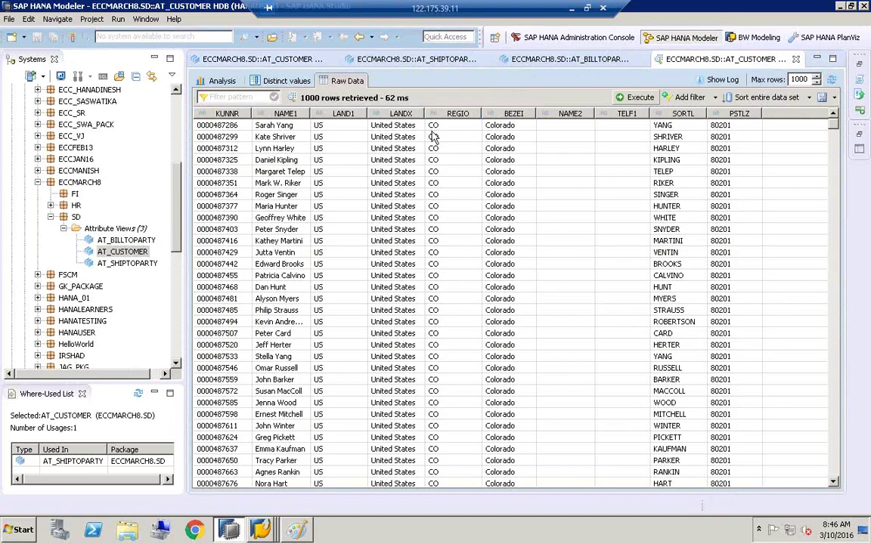
left_click(832, 80)
Step: Set the locale of the HDB (HANAUSER) system connection to Chinese and apply the change
left_click_drag(180, 231, 180, 136)
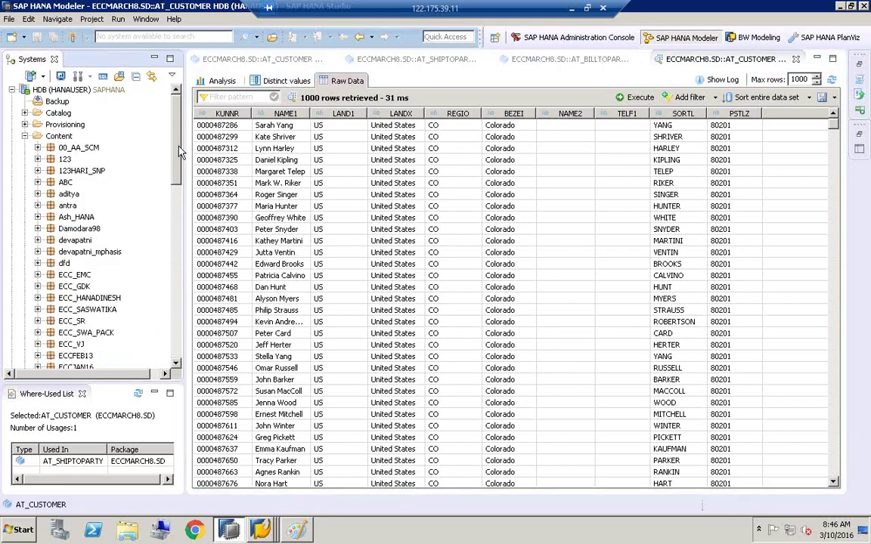
left_click(47, 91)
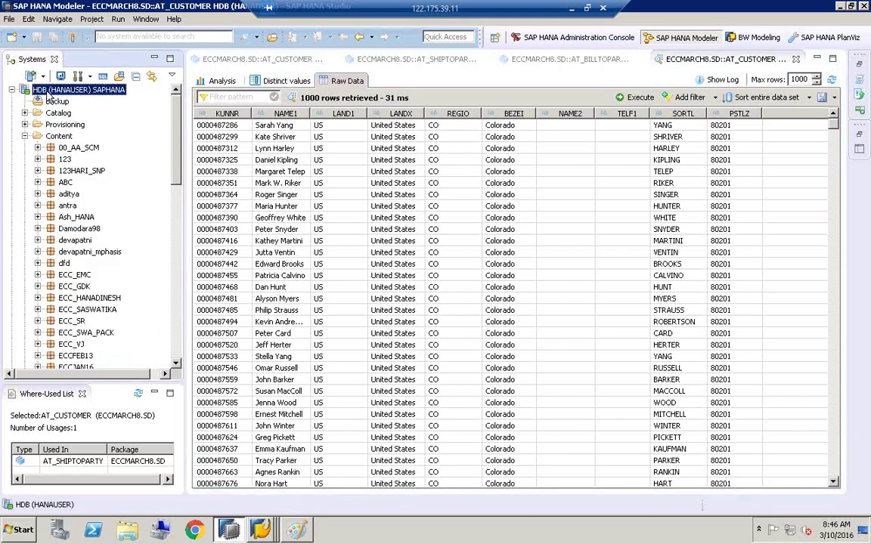
right_click(48, 94)
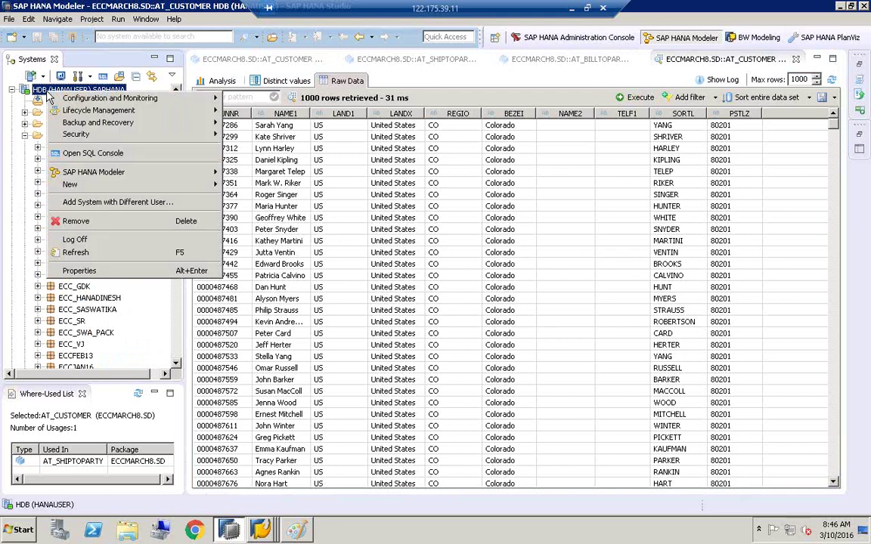
left_click(92, 269)
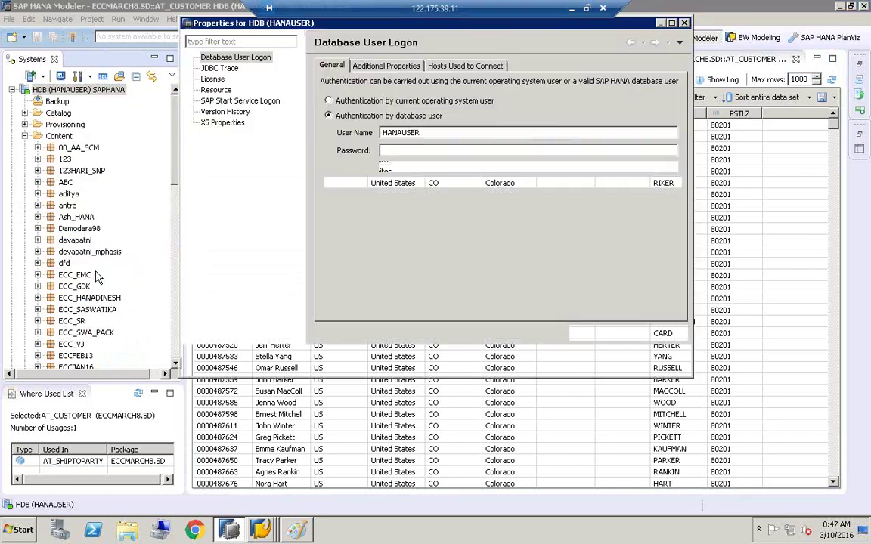
left_click(378, 68)
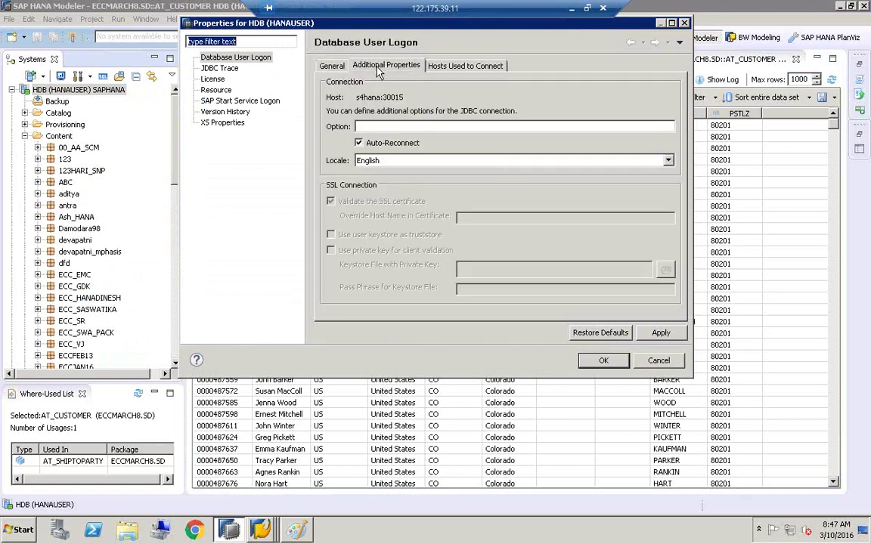
left_click(374, 160)
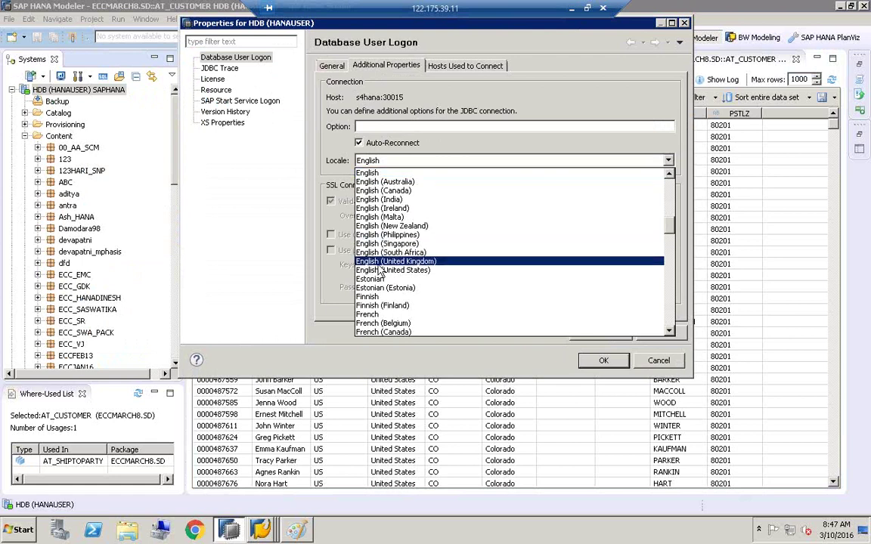
key("c")
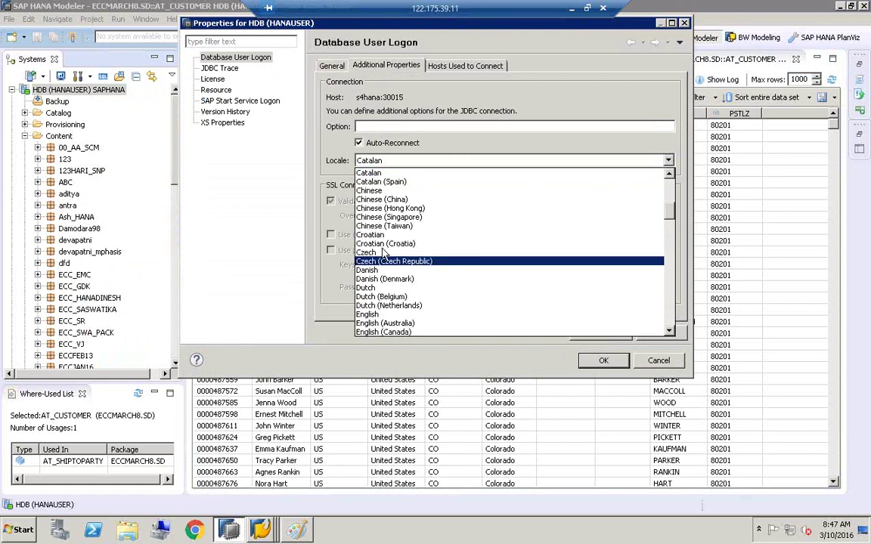
left_click(371, 190)
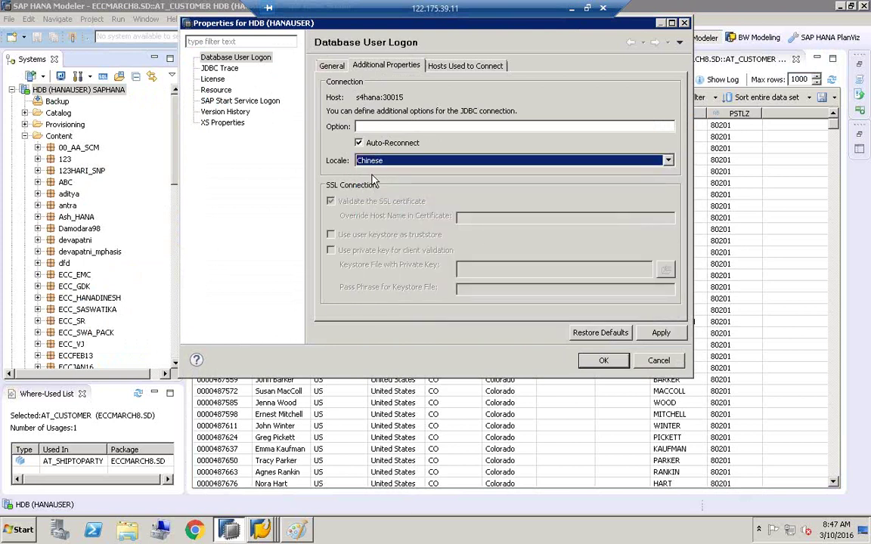
left_click(661, 334)
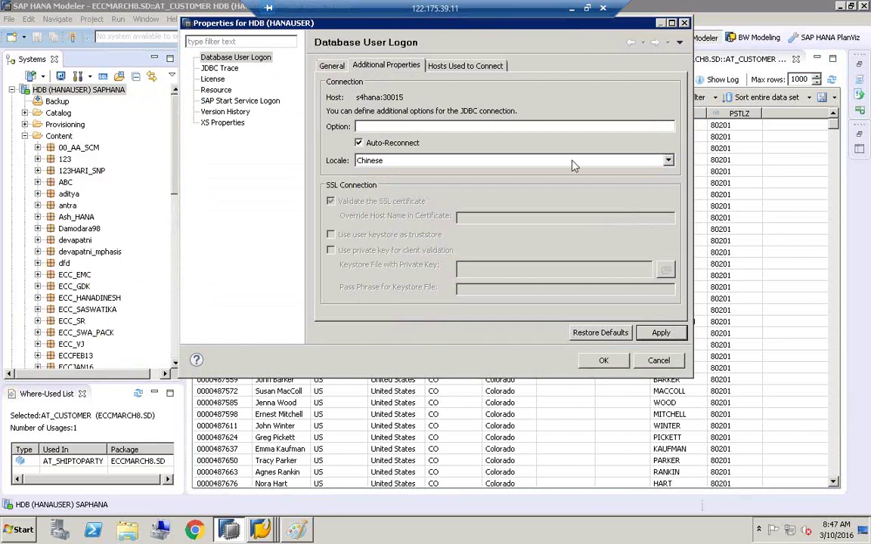
left_click(609, 362)
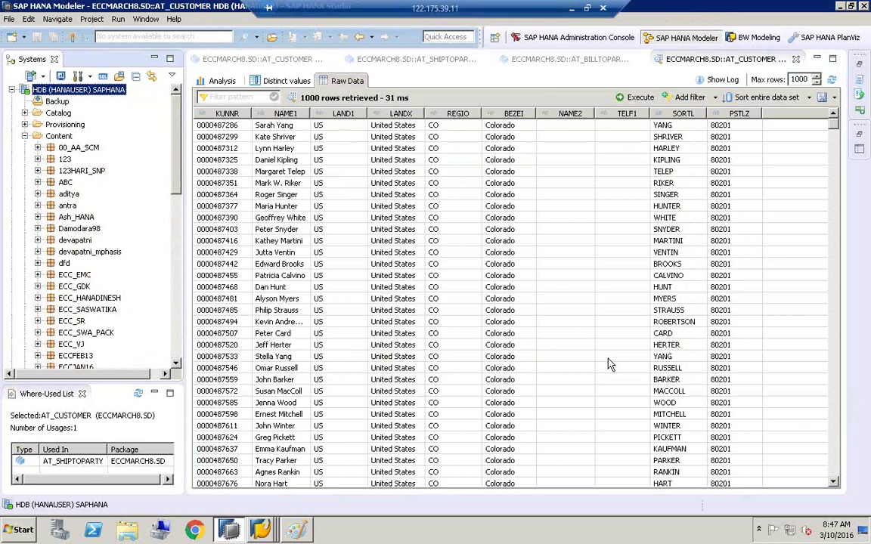
Step: Expand the ECCMARCH8 package down to the attribute views of its SD subpackage
scroll(161, 158, "down", 5)
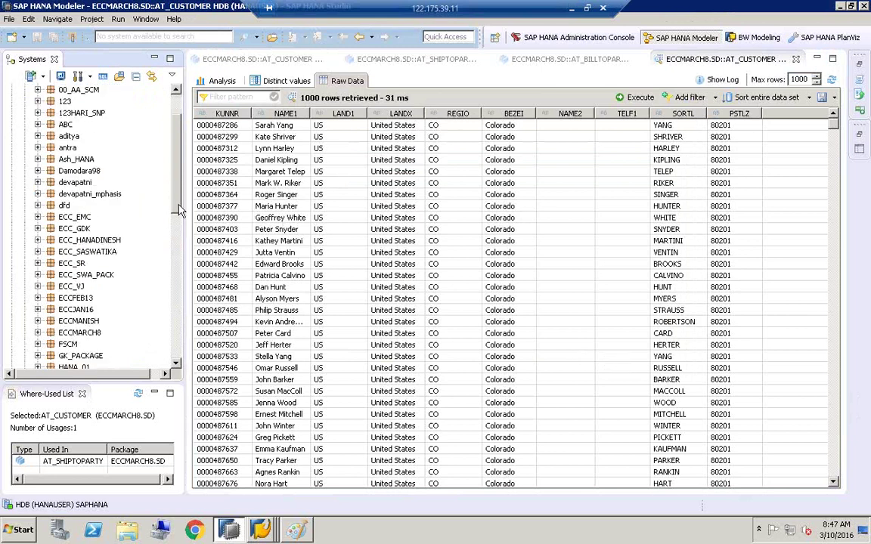
left_click_drag(182, 276, 182, 171)
left_click(89, 172)
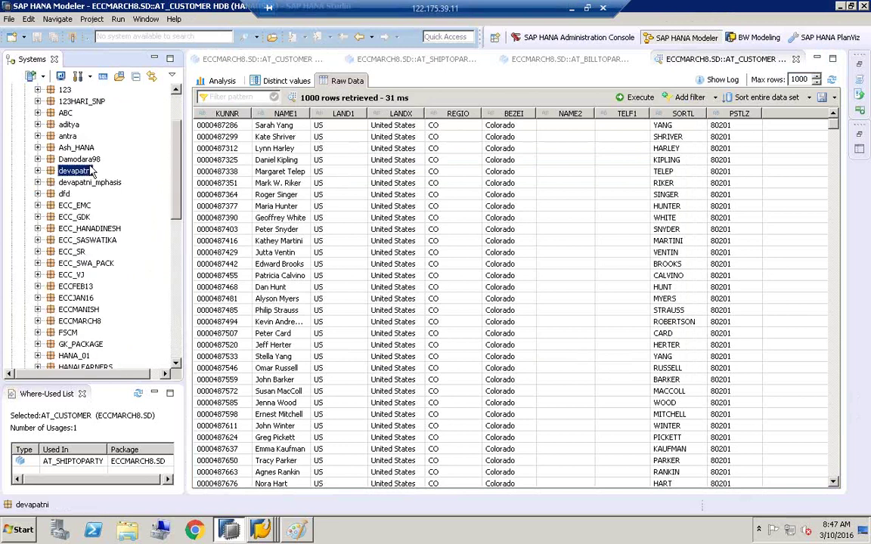
key("Down")
key("Down")
key("Down")
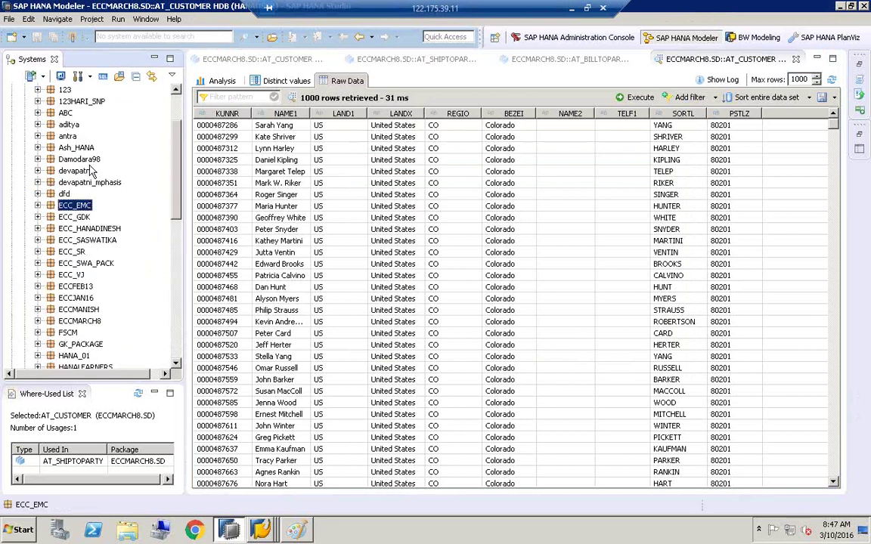
left_click(37, 321)
left_click(175, 364)
left_click(175, 365)
left_click(175, 366)
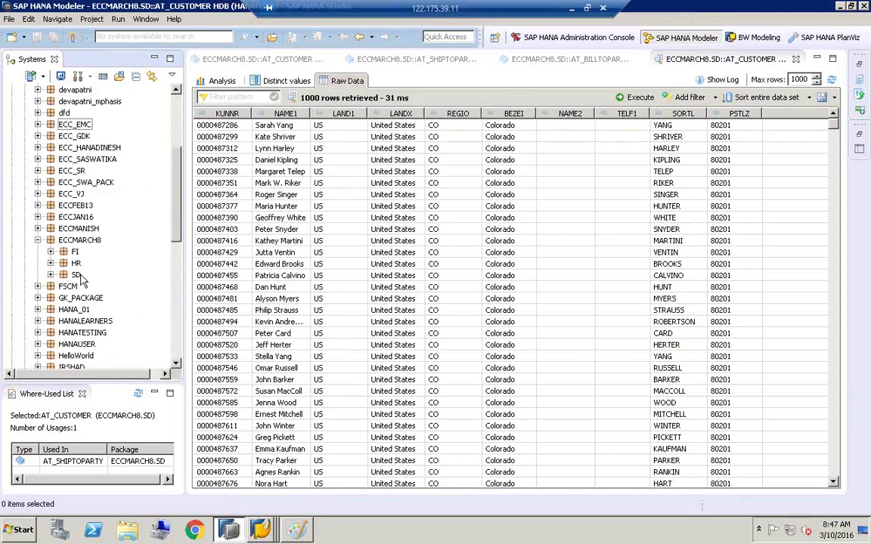
left_click(50, 274)
left_click(63, 287)
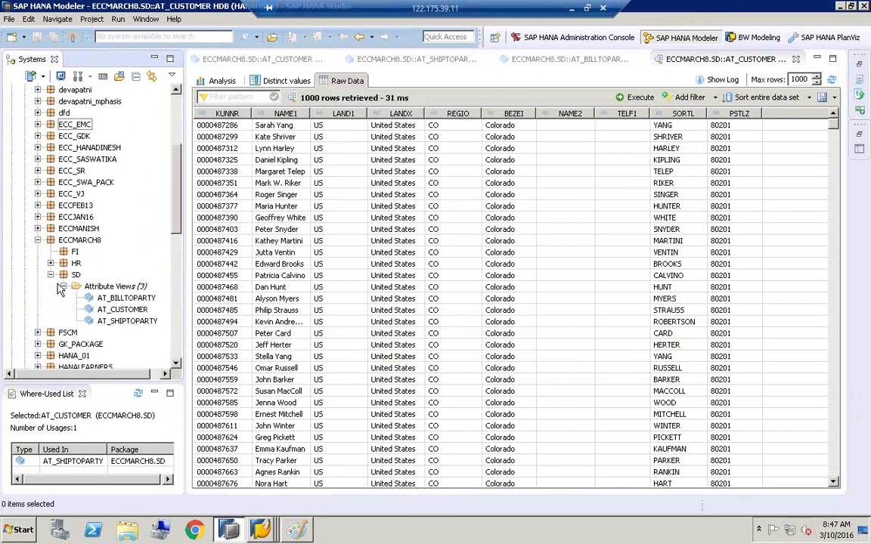
Step: Open a new data preview of AT_CUSTOMER and show its raw data
left_click(123, 323)
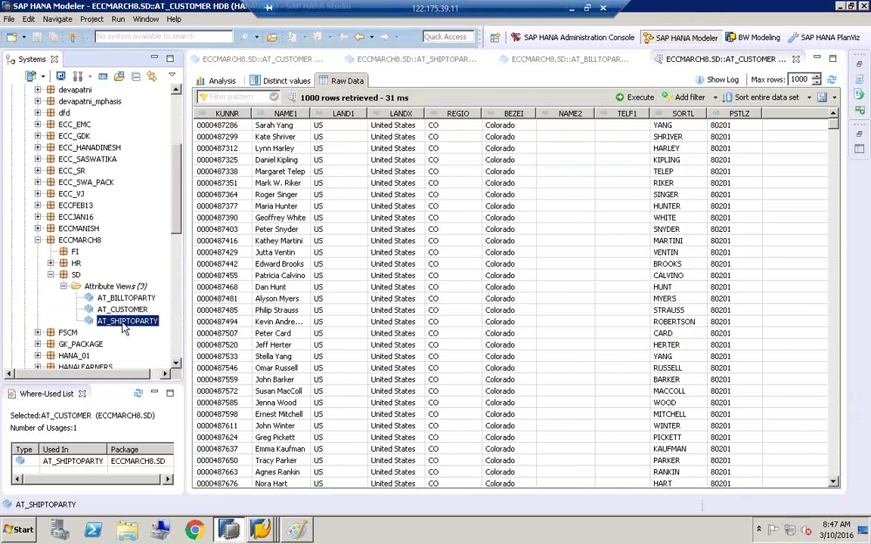
left_click(129, 311)
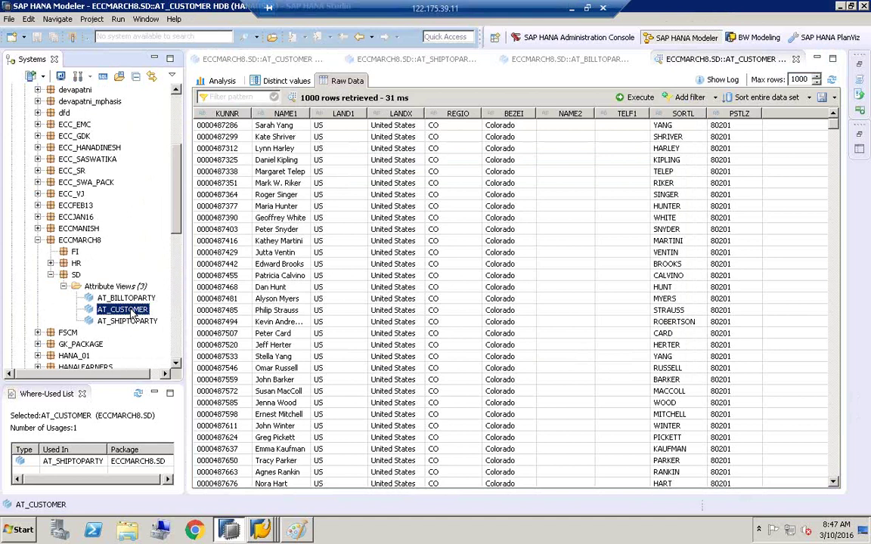
right_click(132, 315)
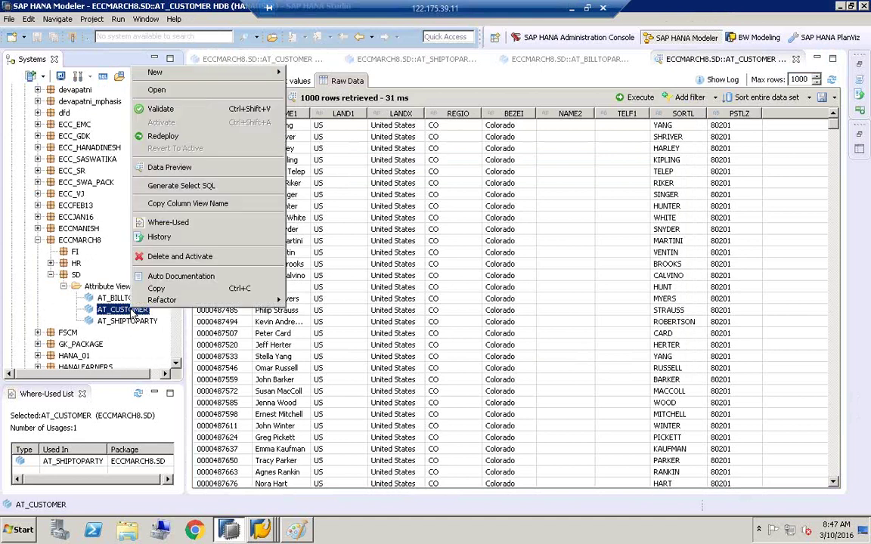
left_click(187, 169)
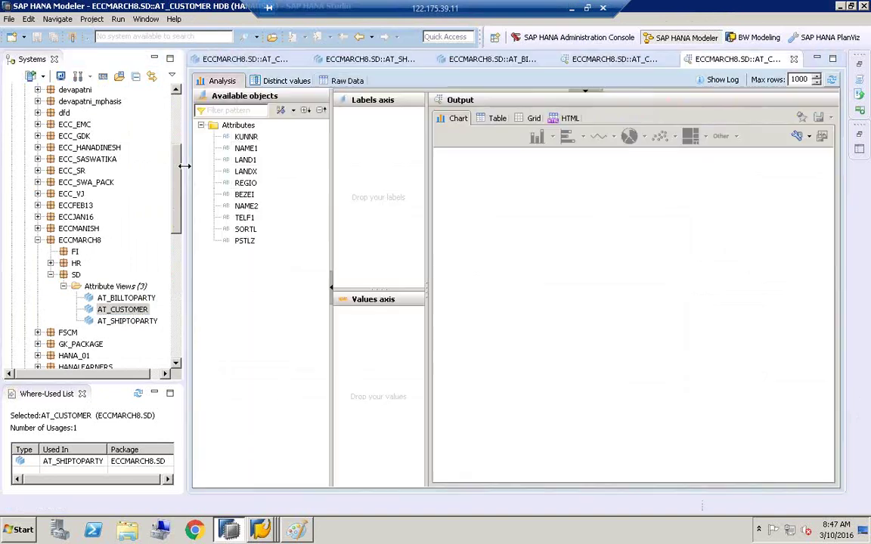
left_click(355, 81)
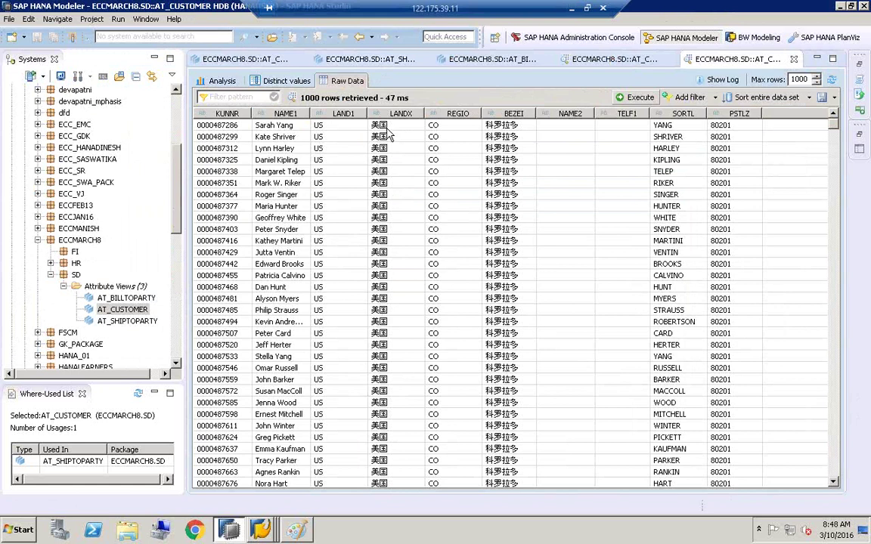
Step: Sort the raw data by BEZEI and by LANDX to inspect the text values, and switch the preview to analysis
left_click(506, 113)
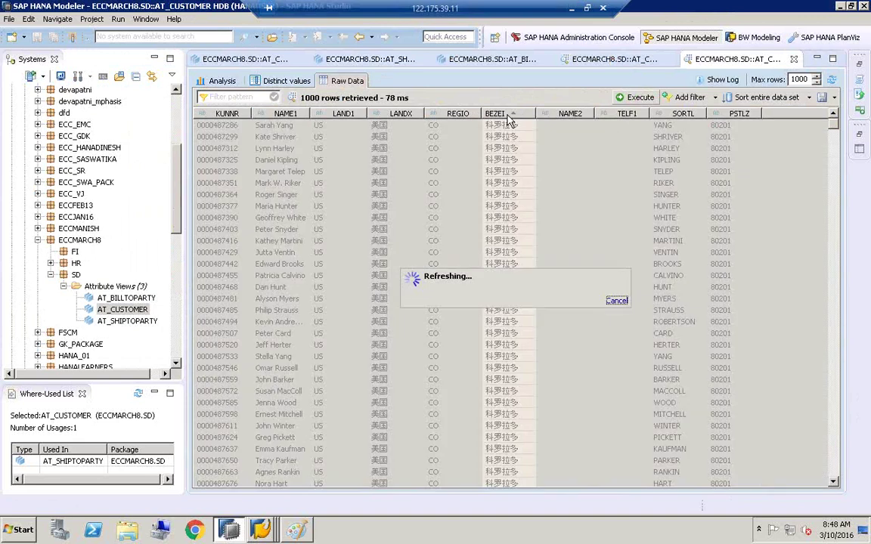
left_click(505, 113)
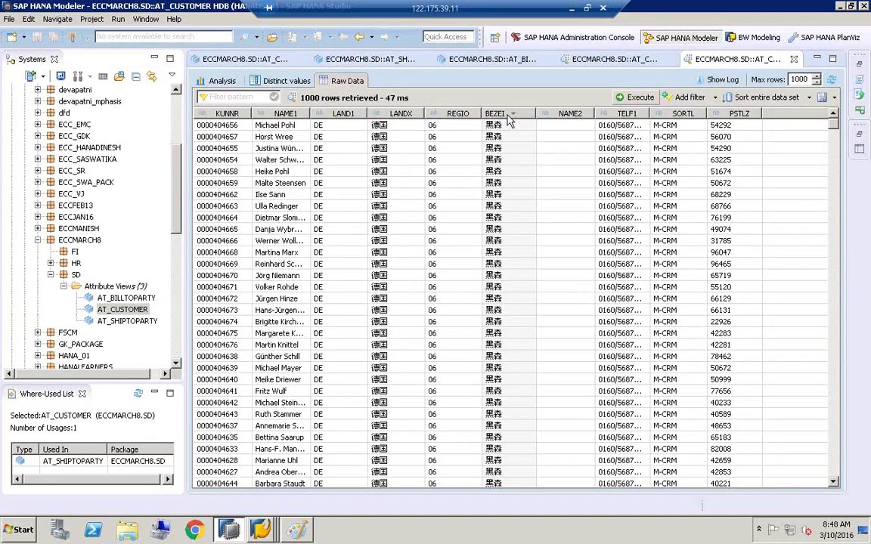
left_click(387, 113)
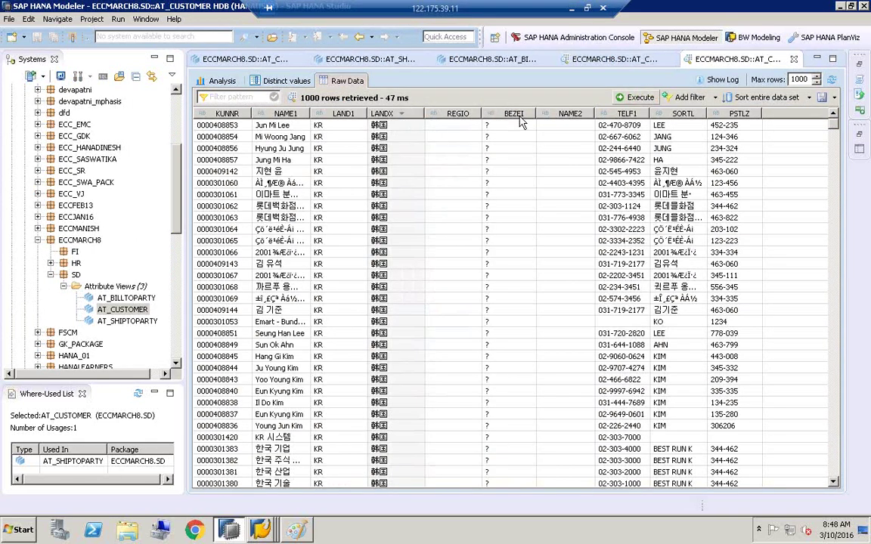
left_click(505, 113)
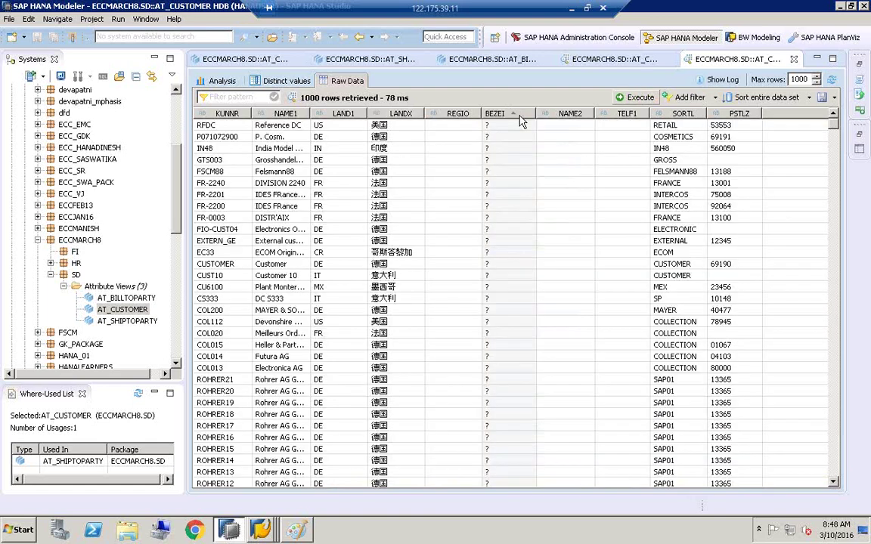
left_click(495, 113)
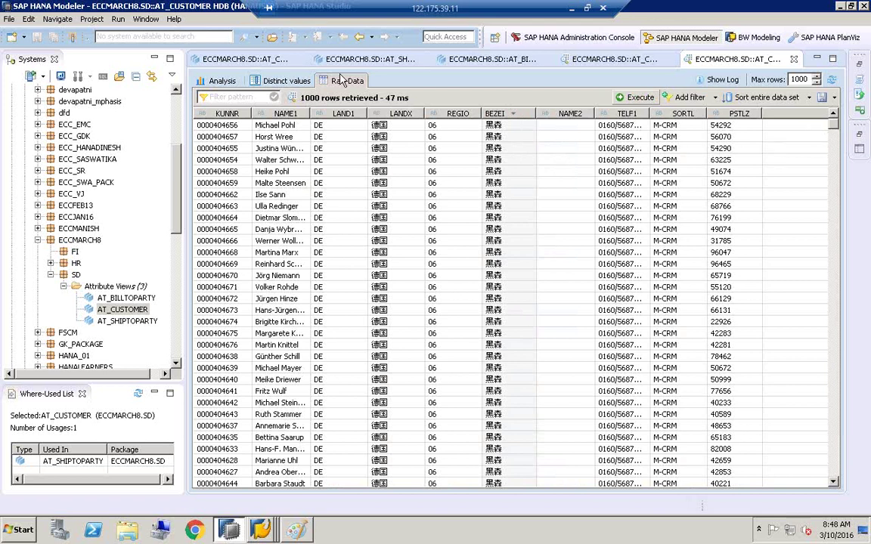
left_click(201, 79)
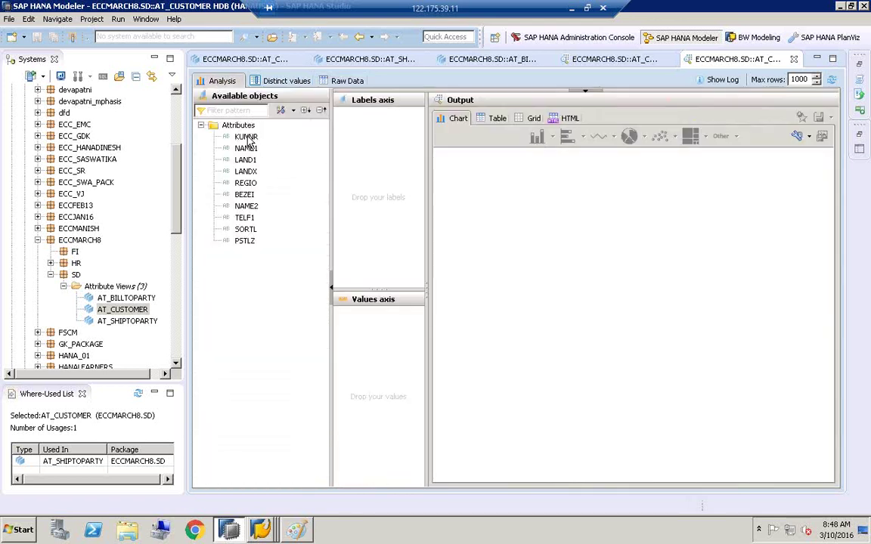
left_click(246, 206)
left_click_drag(250, 174, 387, 321)
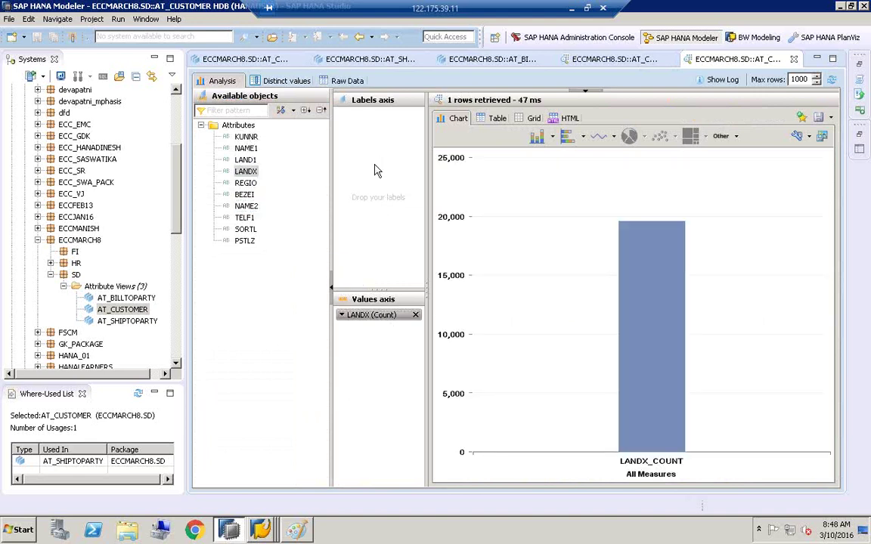
left_click(415, 316)
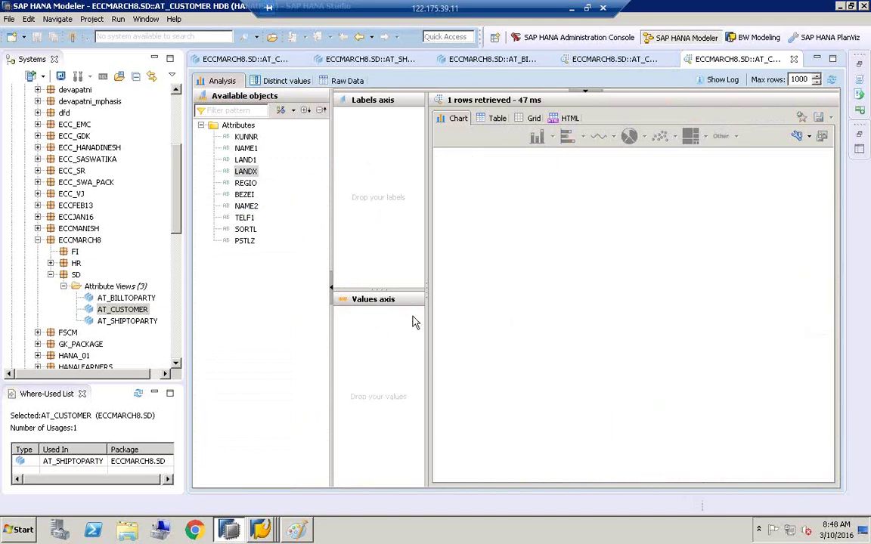
Step: Use KUNNR, LANDX and BEZEI as the analysis labels and show the output as a table
left_click(261, 172)
left_click_drag(265, 174, 360, 159)
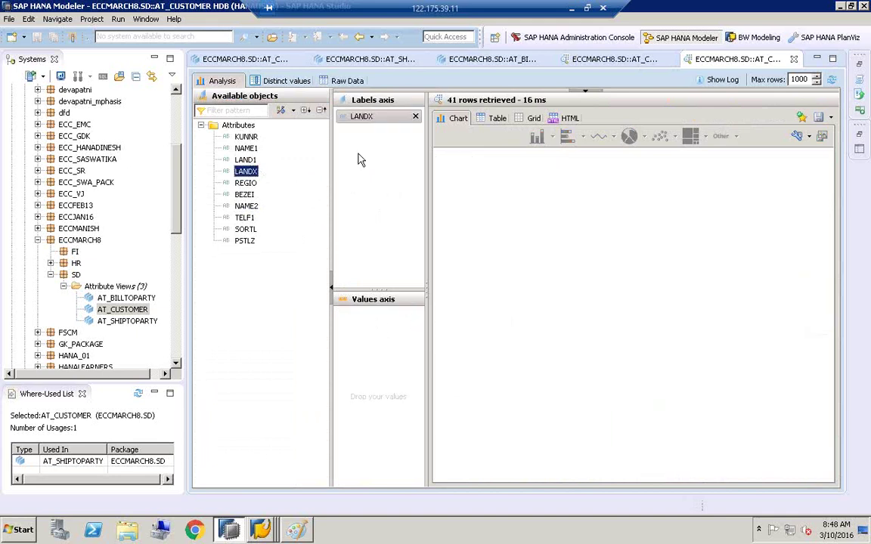
left_click_drag(246, 195, 359, 132)
left_click(246, 137)
left_click_drag(246, 148, 367, 114)
left_click(497, 120)
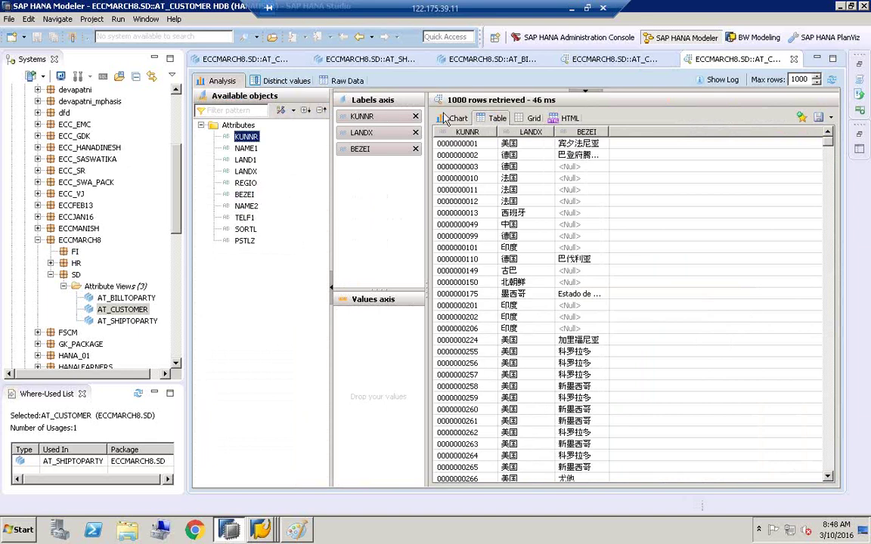
Step: Sort the output table by BEZEI in descending order and widen the KUNNR column
left_click(597, 133)
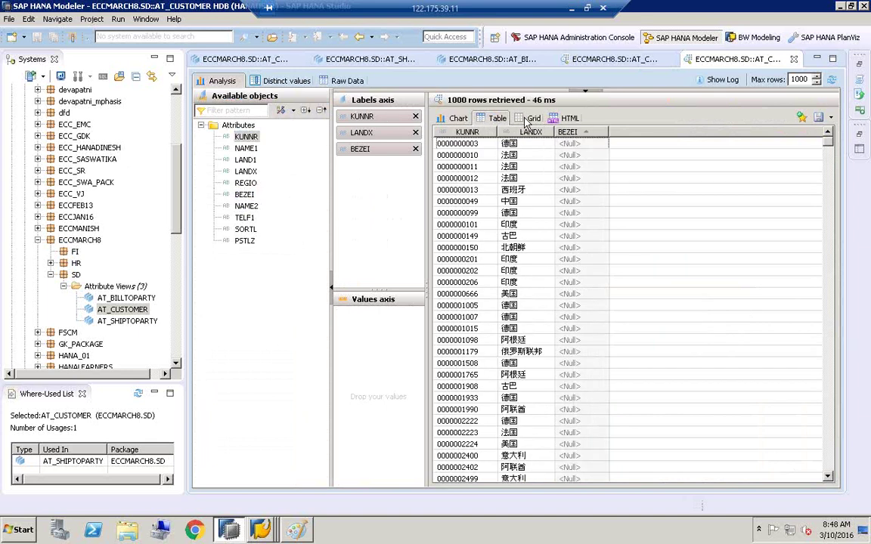
left_click(593, 132)
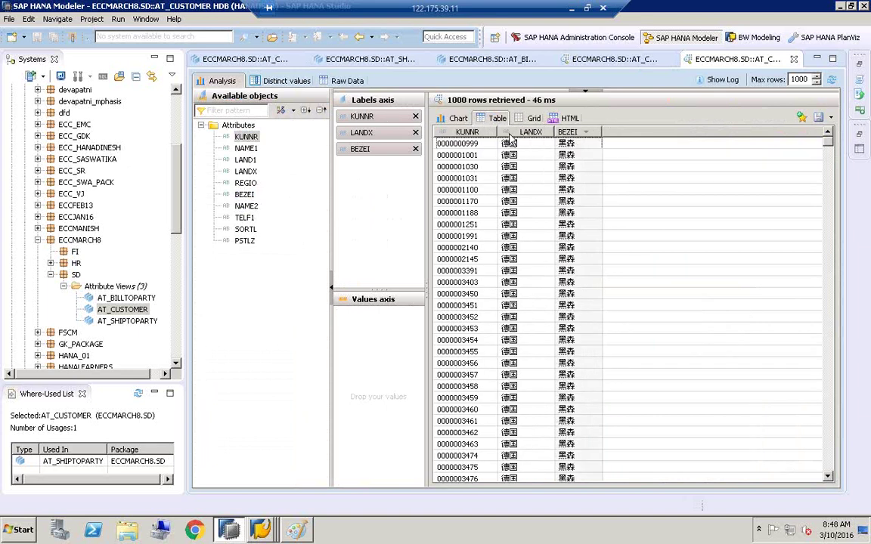
left_click_drag(497, 132, 516, 132)
Step: Look over the sorted AT_CUSTOMER output, and go back to the AT_CUSTOMER view definition to review its text join
left_click_drag(177, 178, 158, 84)
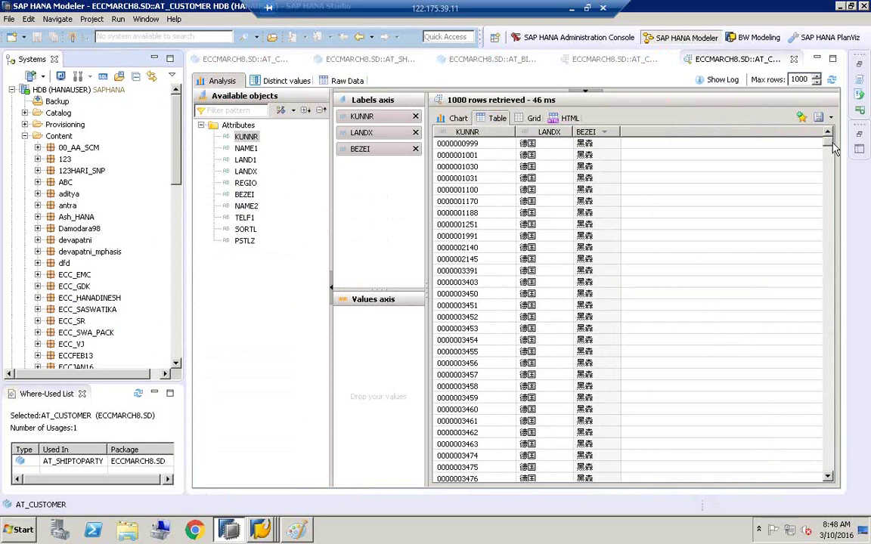
mouse_move(828, 144)
left_mouse_down()
mouse_move(819, 370)
mouse_move(816, 236)
mouse_move(738, 151)
mouse_move(747, 121)
mouse_move(828, 134)
left_mouse_up()
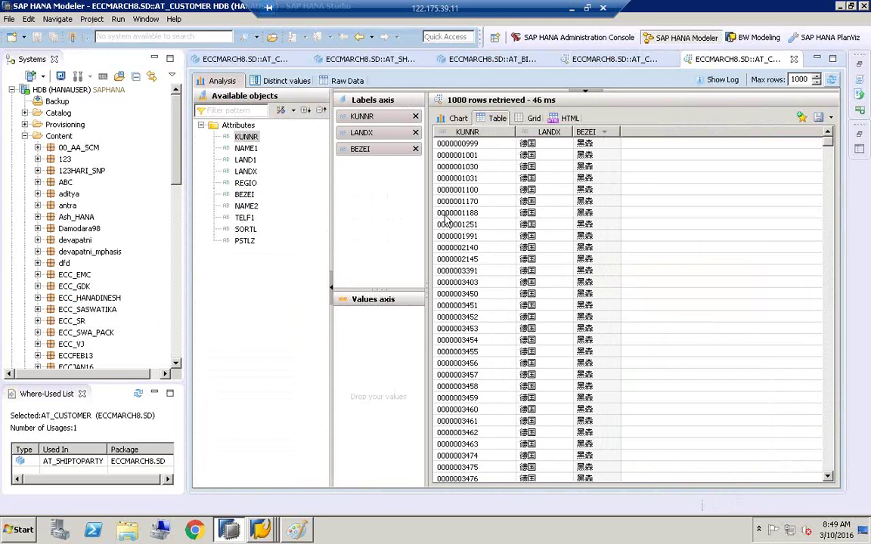
left_click(491, 59)
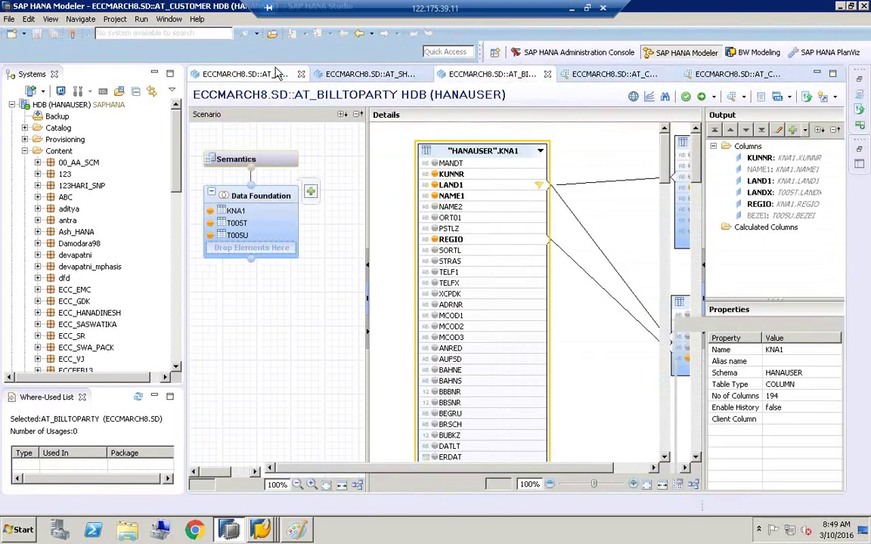
left_click(278, 73)
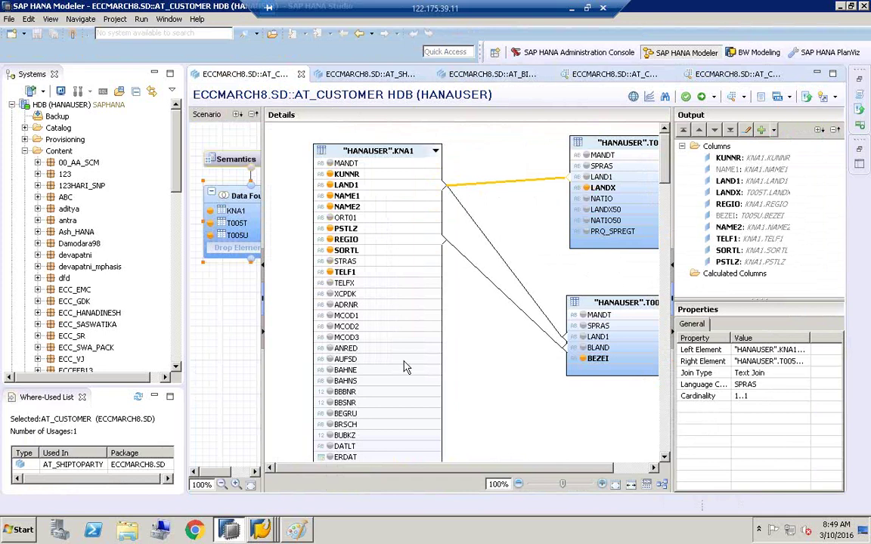
Step: Start creating a new attribute view in the SD package under ECCMARCH8
left_click(81, 302)
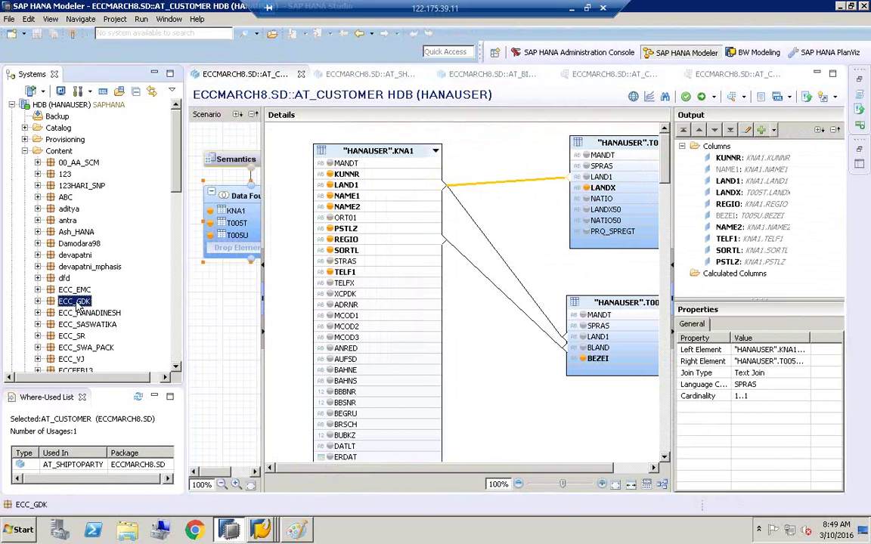
left_click(80, 312)
left_click(176, 350)
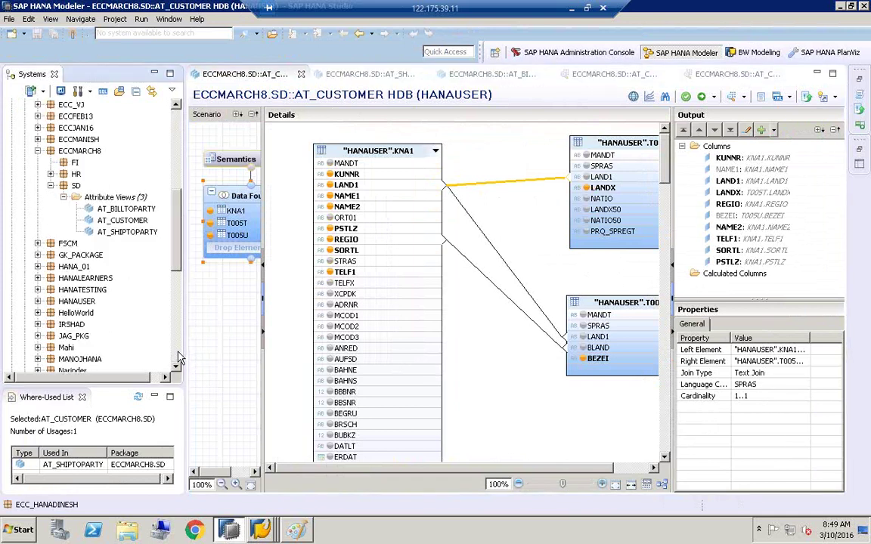
left_click(113, 196)
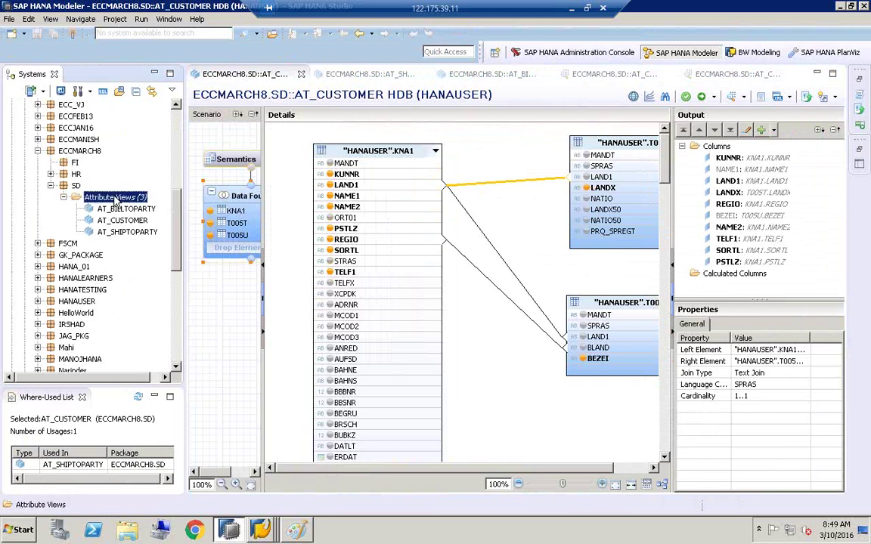
left_click(73, 186)
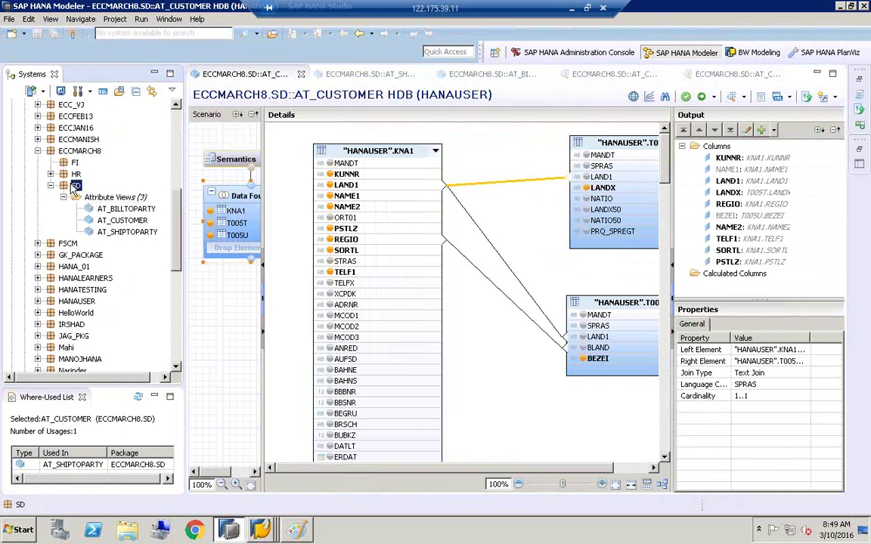
right_click(73, 186)
mouse_move(118, 211)
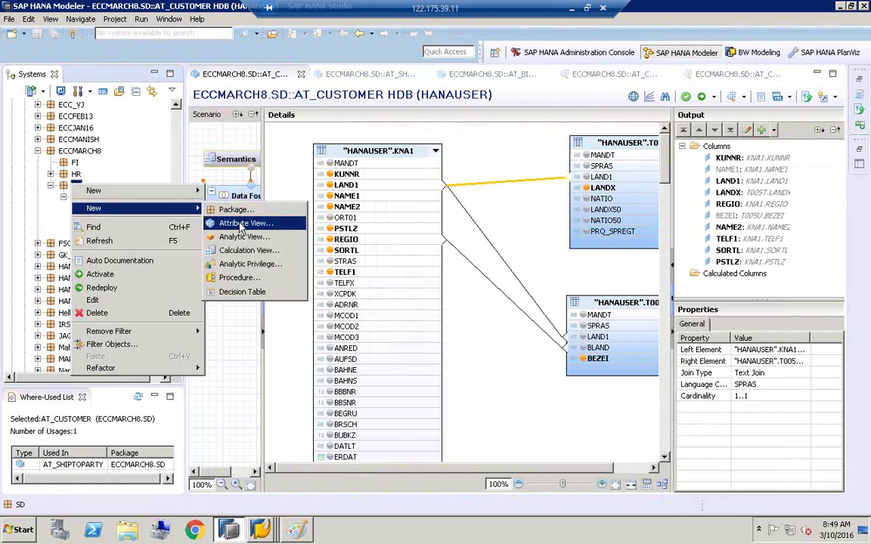
left_click(240, 225)
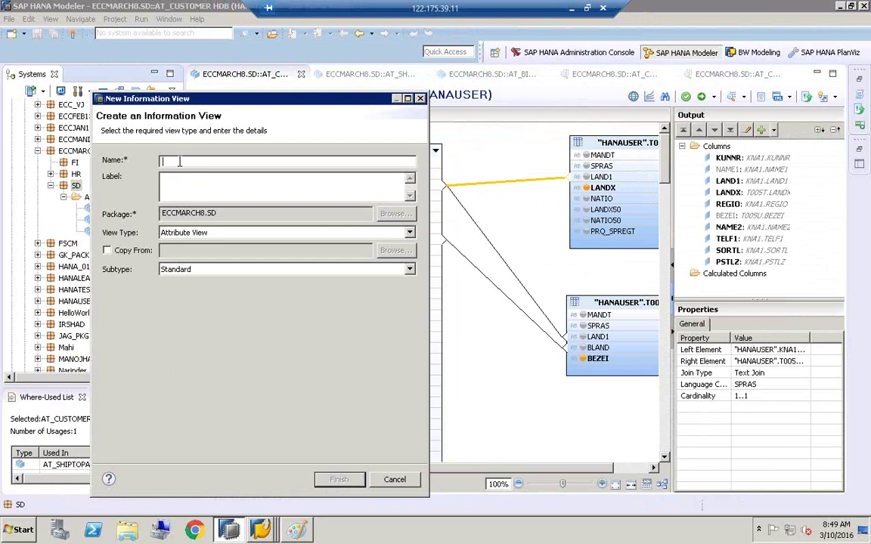
Step: Name the attribute view AT_COUNTRY, label it COUNTRY and create it with the Standard subtype
type("AT_COUNTRY")
left_click(181, 181)
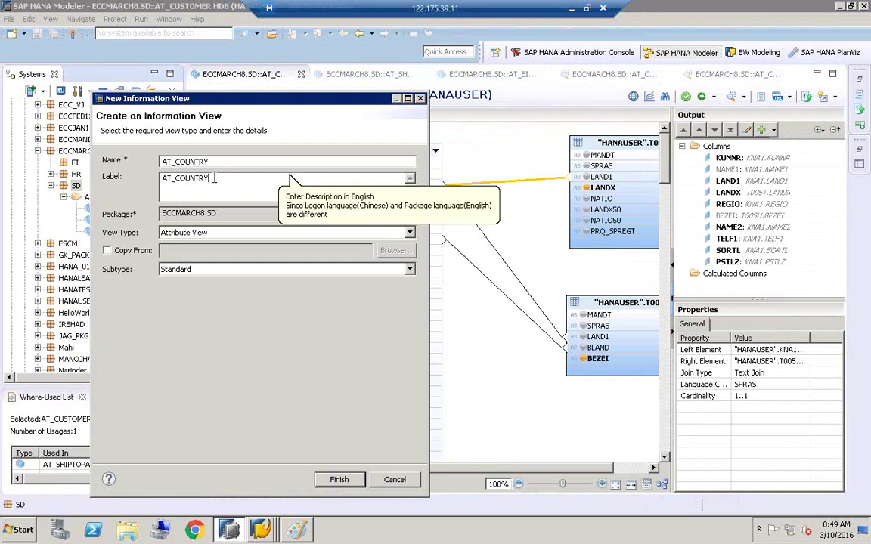
key("Home")
key("Delete")
key("Delete")
key("Delete")
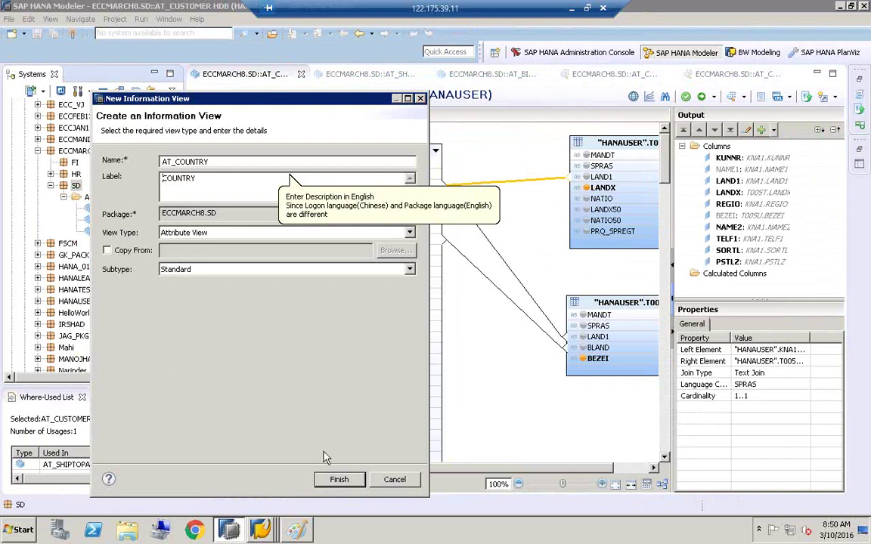
left_click(342, 481)
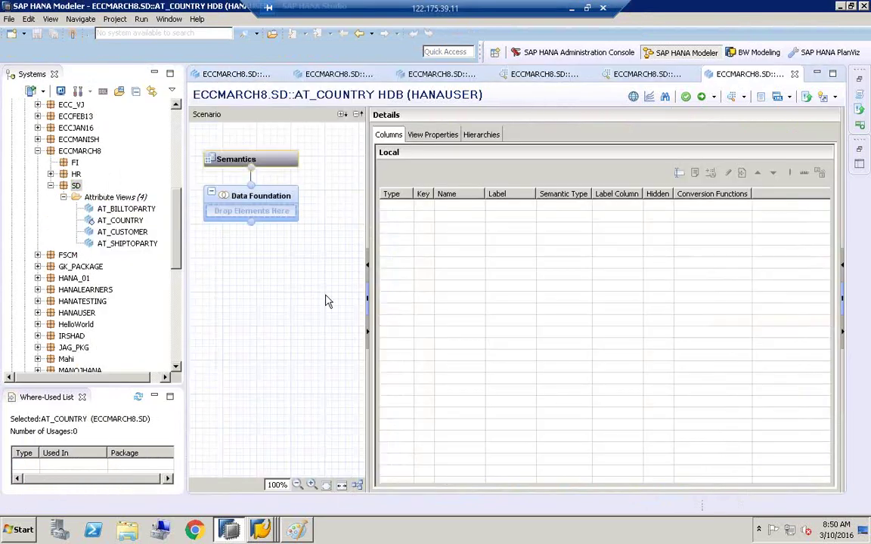
Step: Add table T005T to the data foundation and include its LAND1 and LANDX columns in the output
left_click(241, 202)
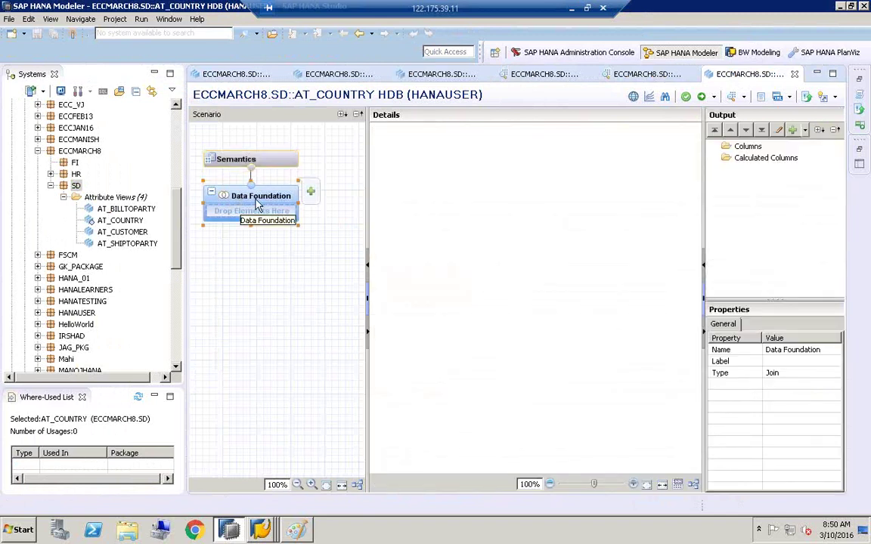
left_click(310, 194)
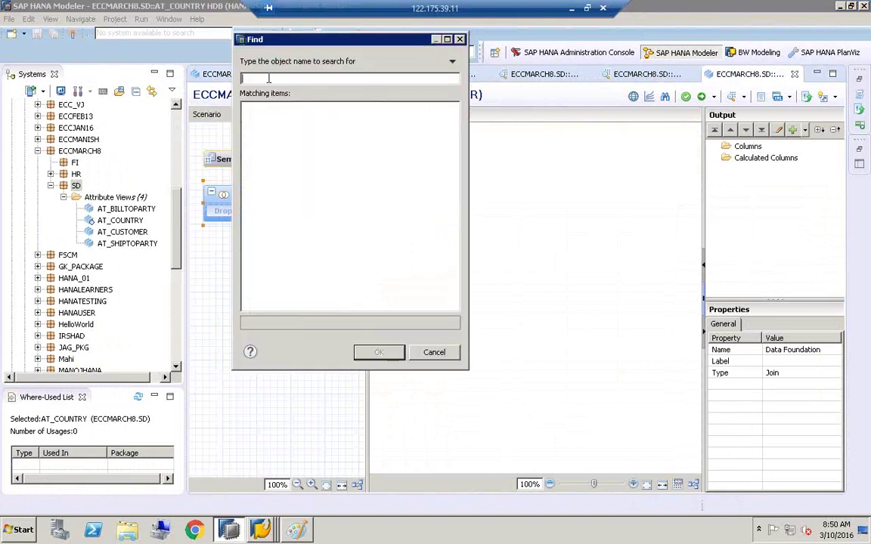
type("T005T")
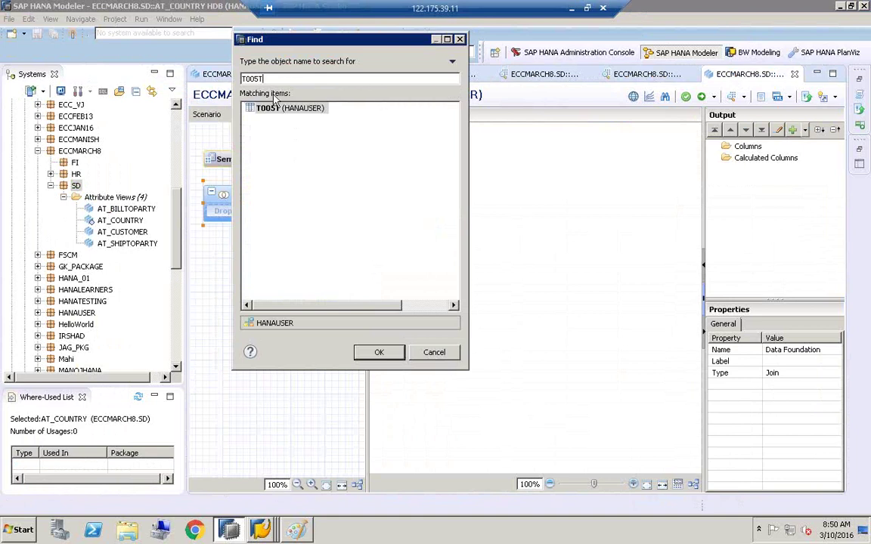
left_click(253, 107)
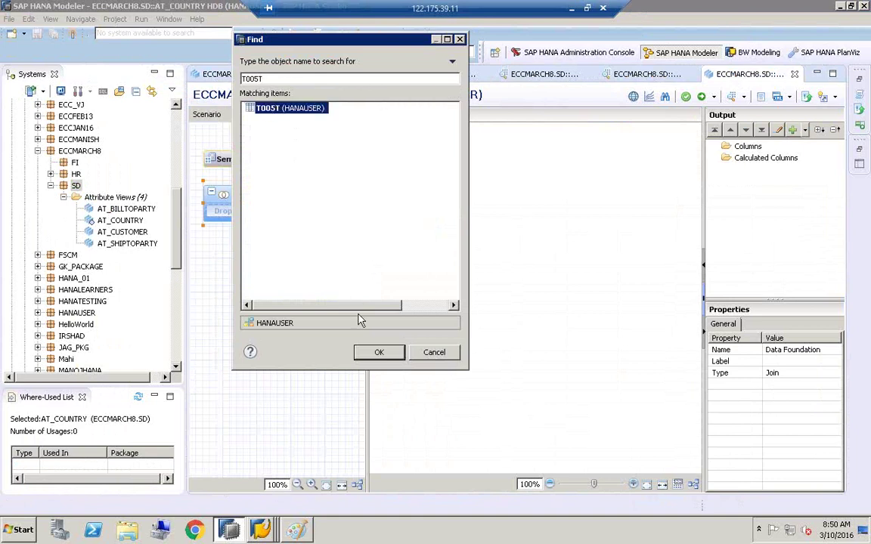
left_click(379, 352)
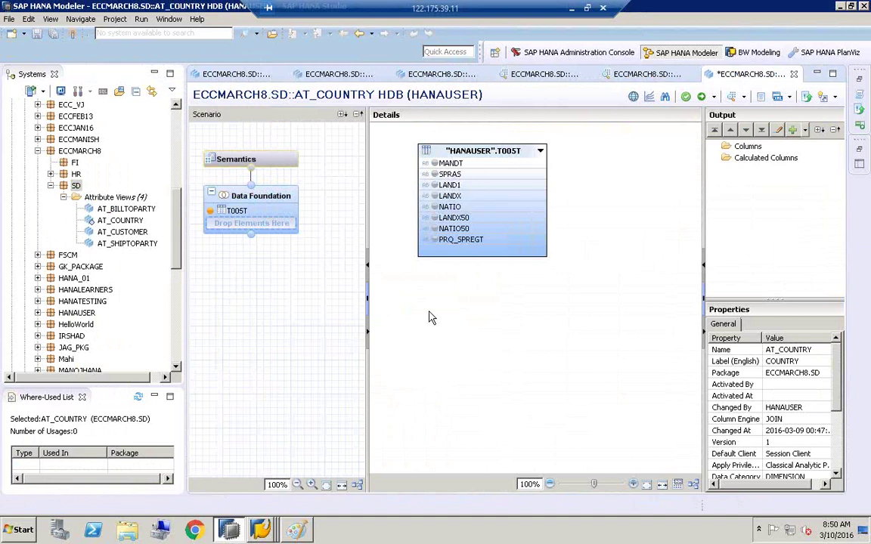
left_click(436, 188)
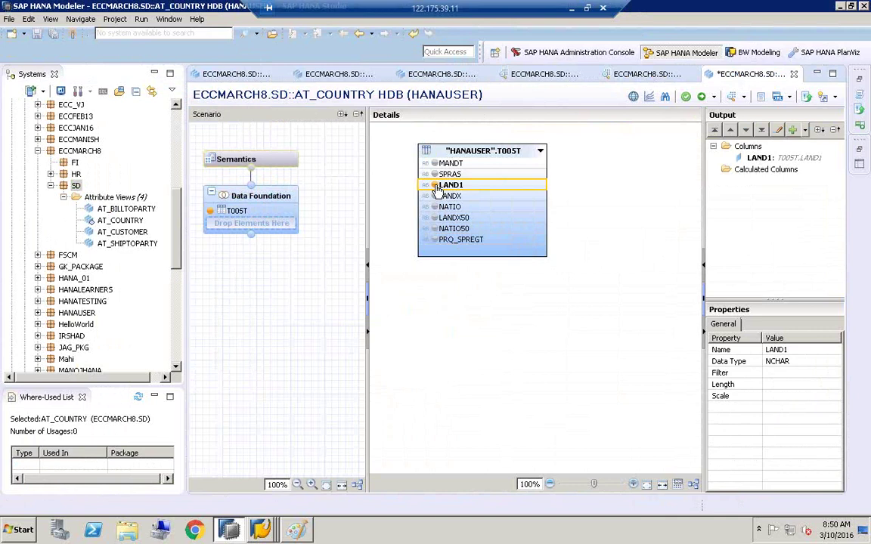
left_click(448, 196)
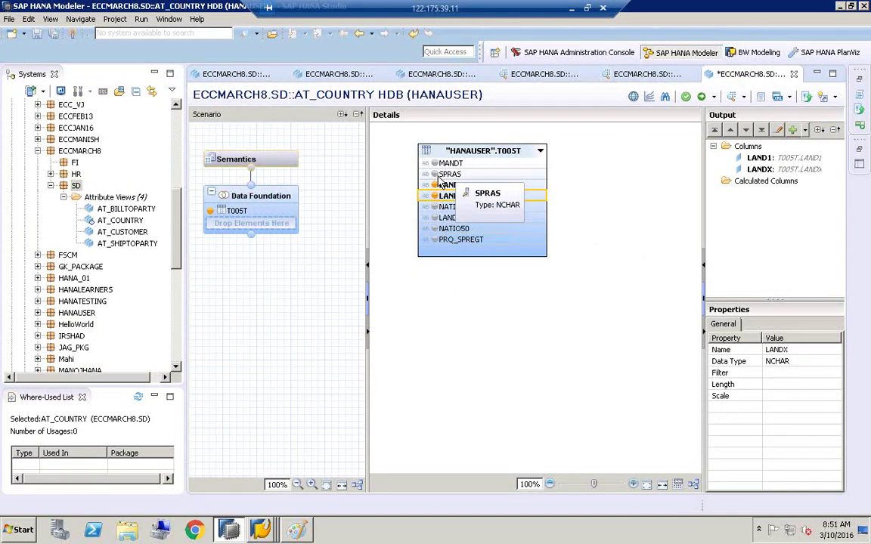
Step: Apply a filter to the SPRAS column of T005T with operator Equal and value $$language$$
right_click(442, 175)
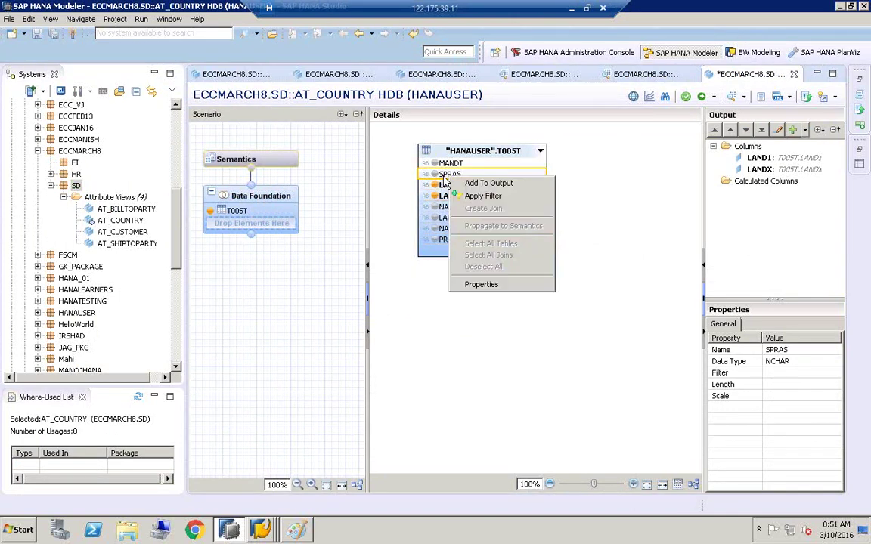
left_click(479, 198)
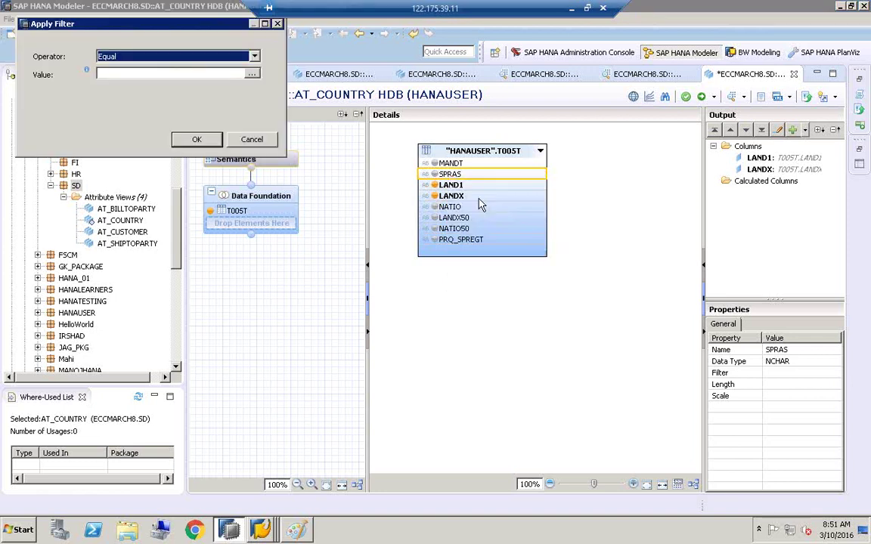
left_click(156, 72)
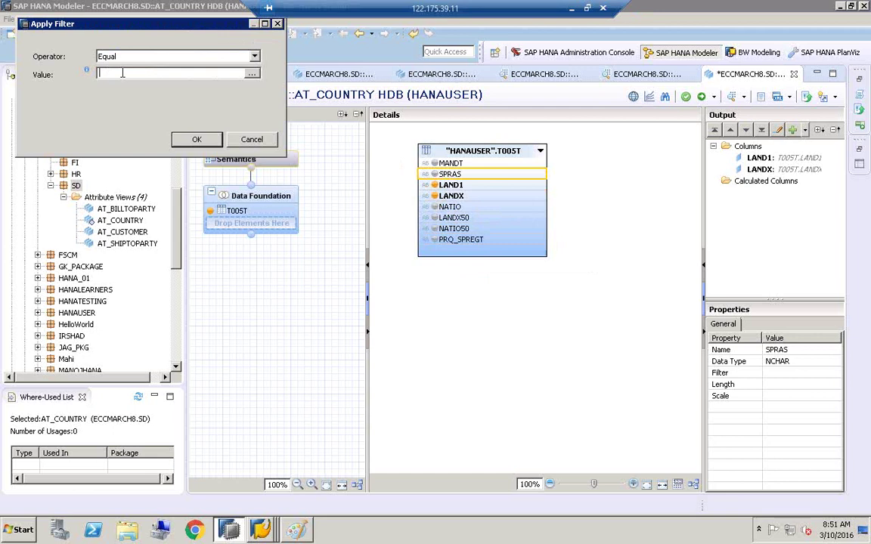
type("$$language$$")
double_click(151, 72)
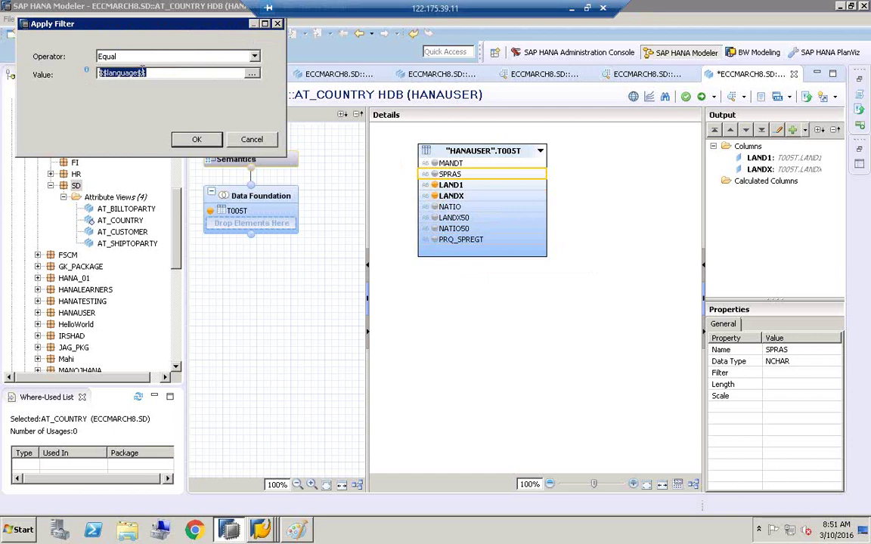
left_click(196, 139)
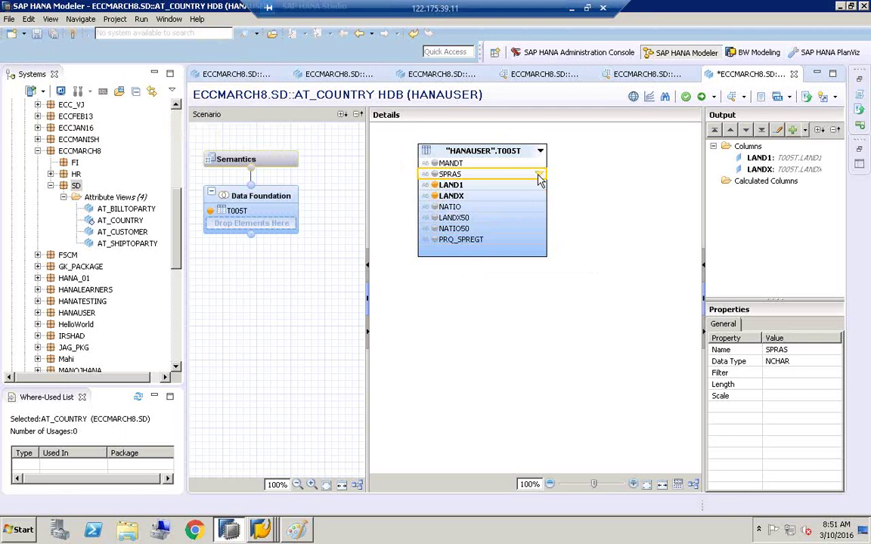
Step: Mark LAND1 as the key column in the semantics and save and activate AT_COUNTRY
left_click(686, 97)
left_click(701, 98)
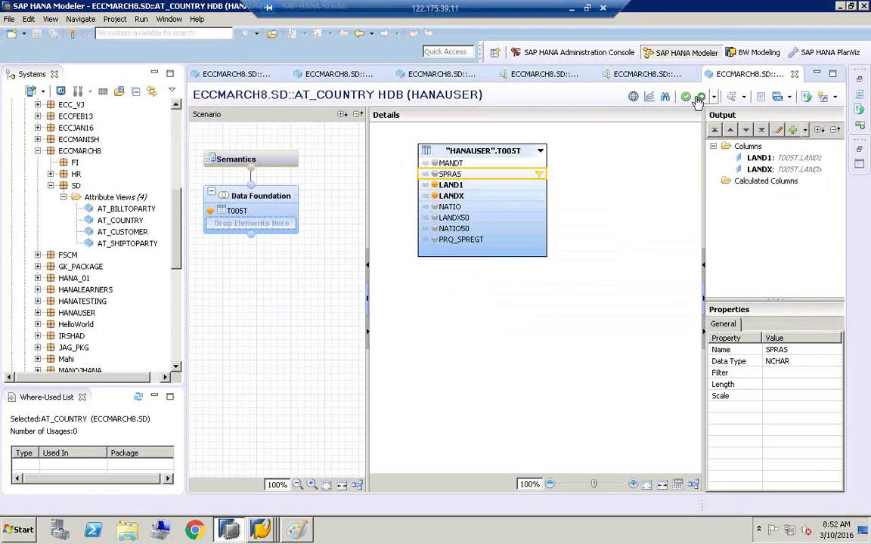
left_click(239, 161)
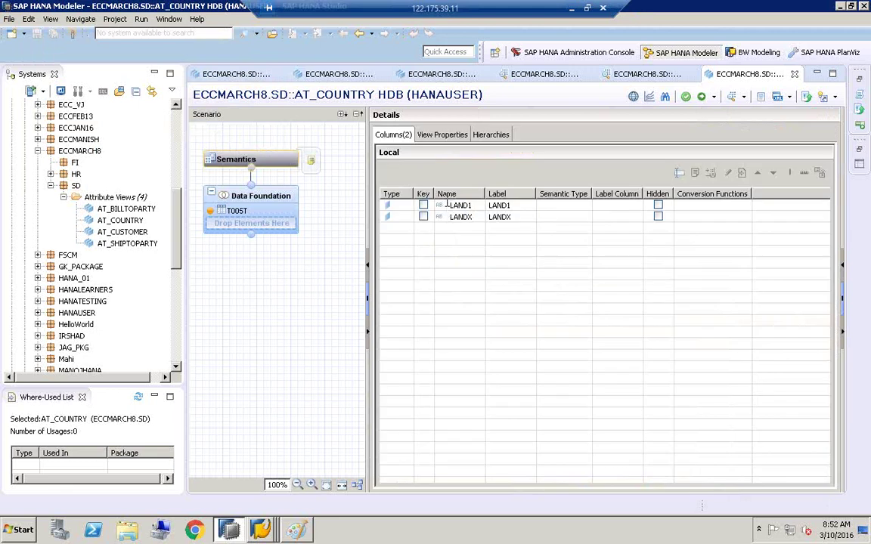
left_click(423, 205)
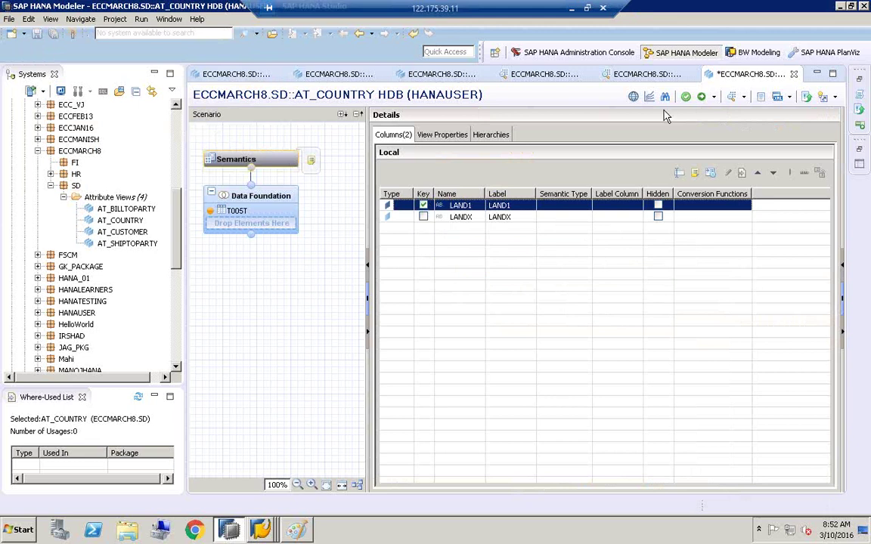
left_click(700, 97)
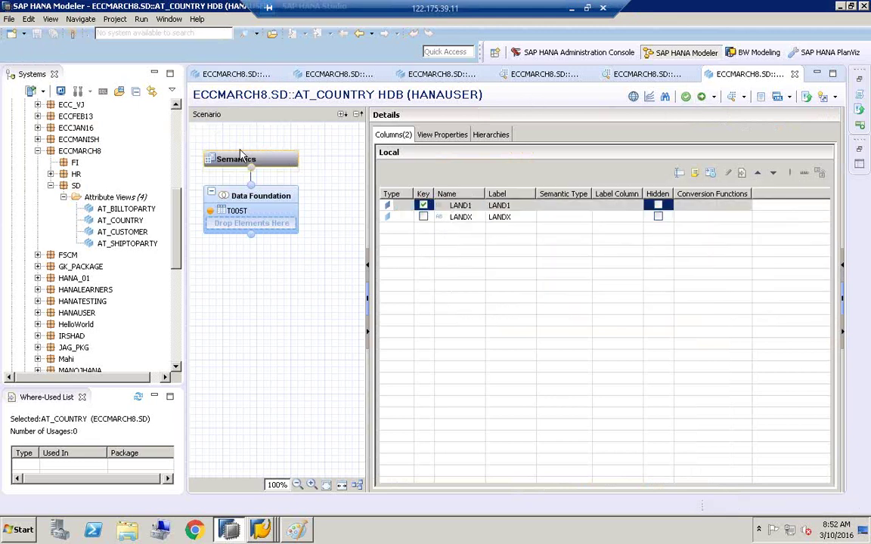
Step: Open a data preview of AT_COUNTRY and show its raw data to check the language of the country texts
left_click(113, 221)
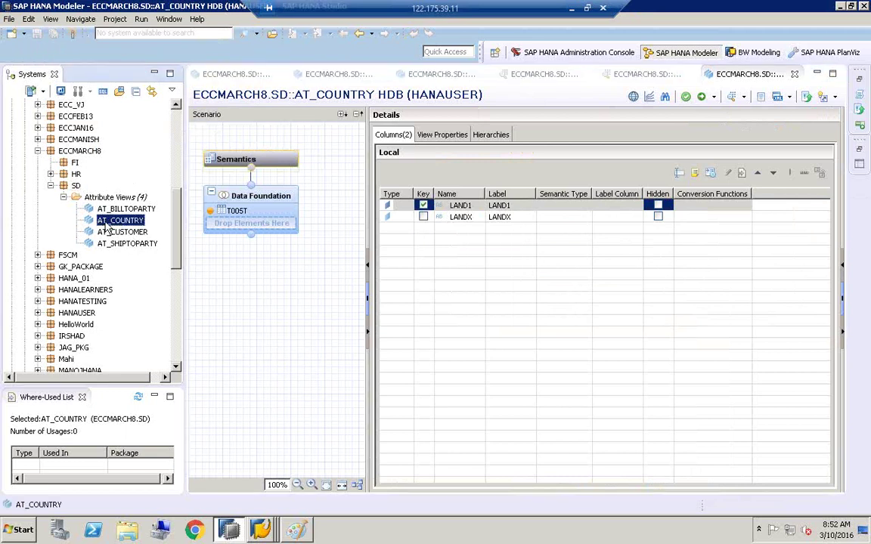
right_click(120, 227)
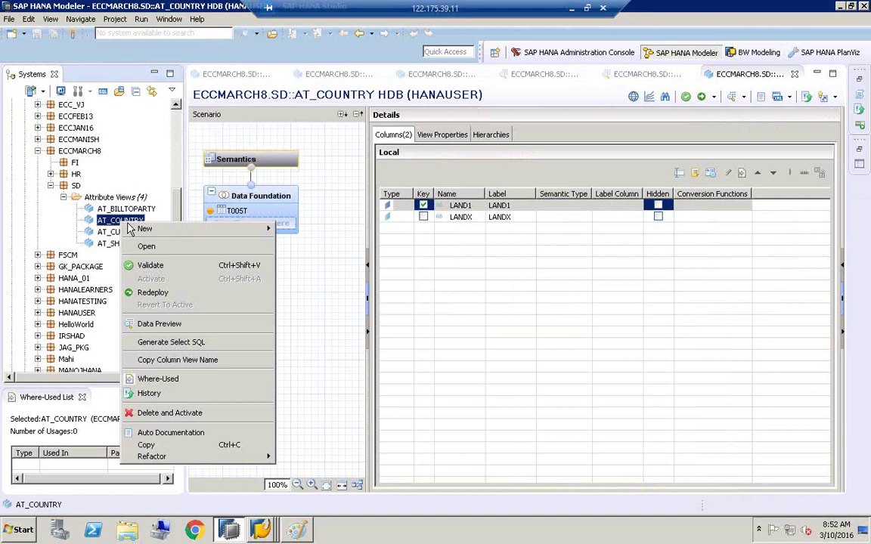
left_click(185, 324)
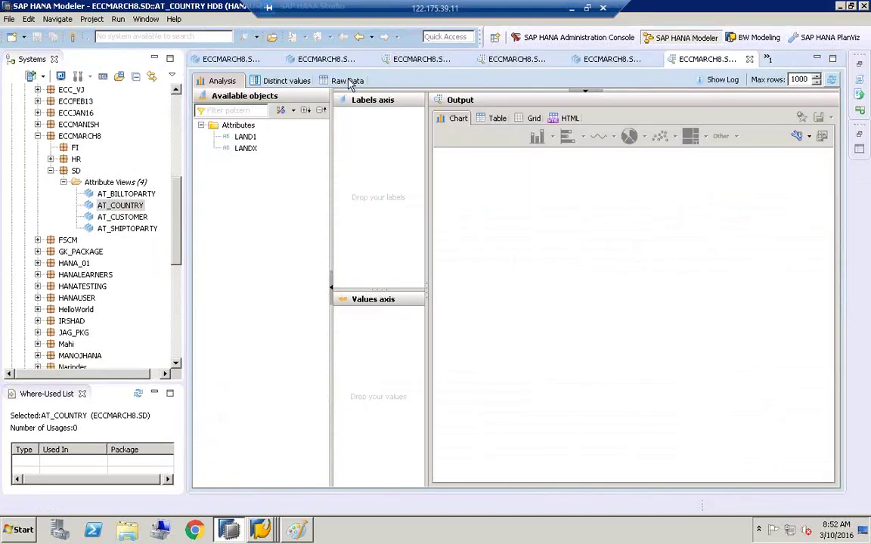
left_click(349, 82)
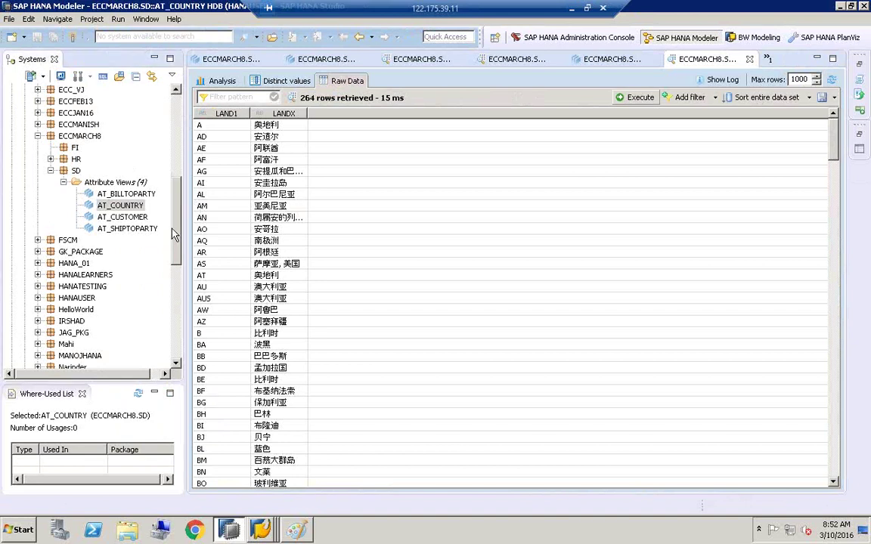
Step: Set the locale of the HDB system connection to English and apply the change
left_click_drag(173, 234, 157, 99)
left_click(68, 90)
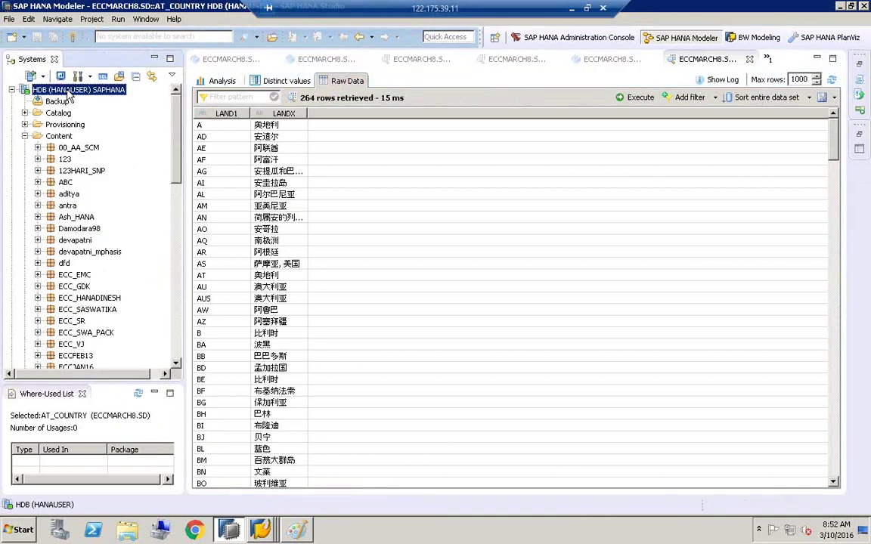
right_click(68, 92)
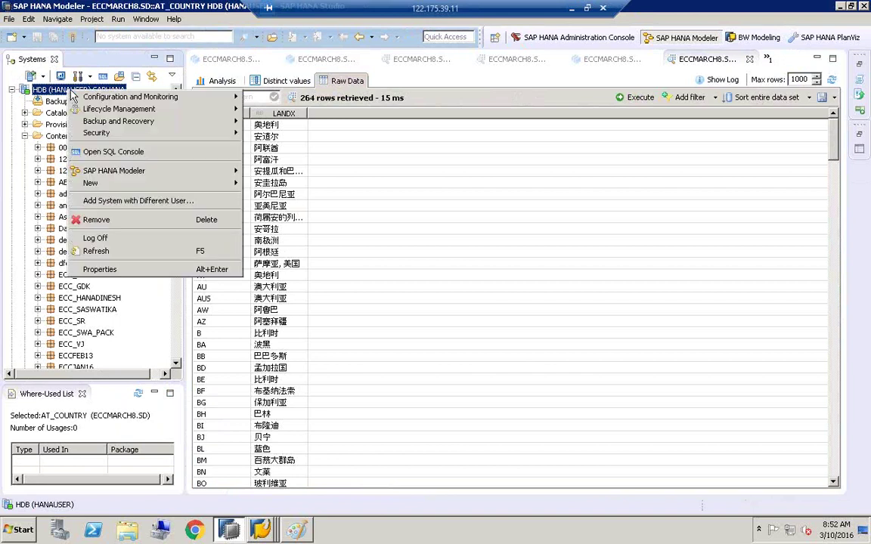
left_click(125, 268)
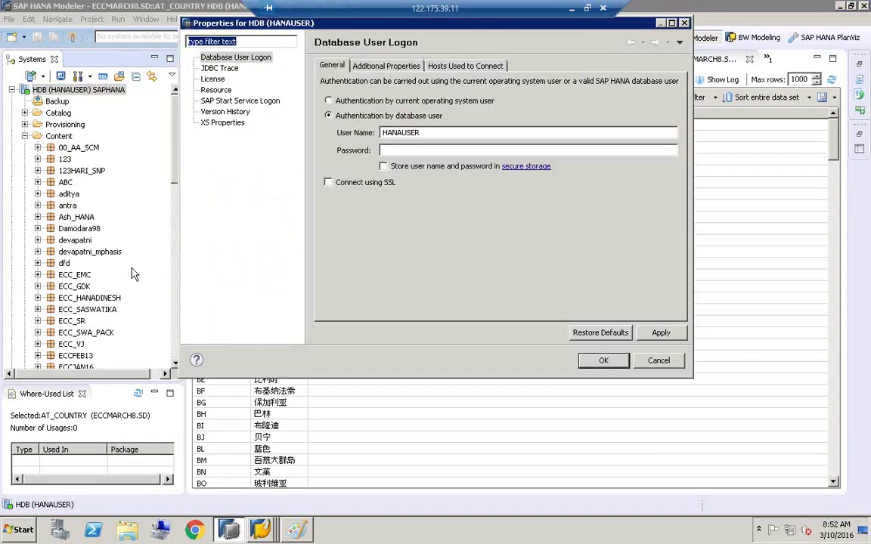
left_click(355, 66)
left_click(391, 161)
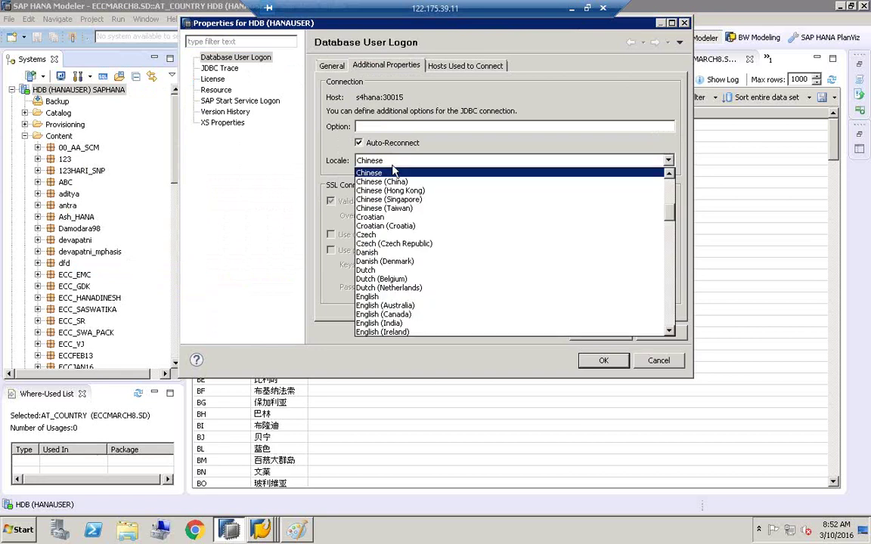
key("e")
left_click(362, 173)
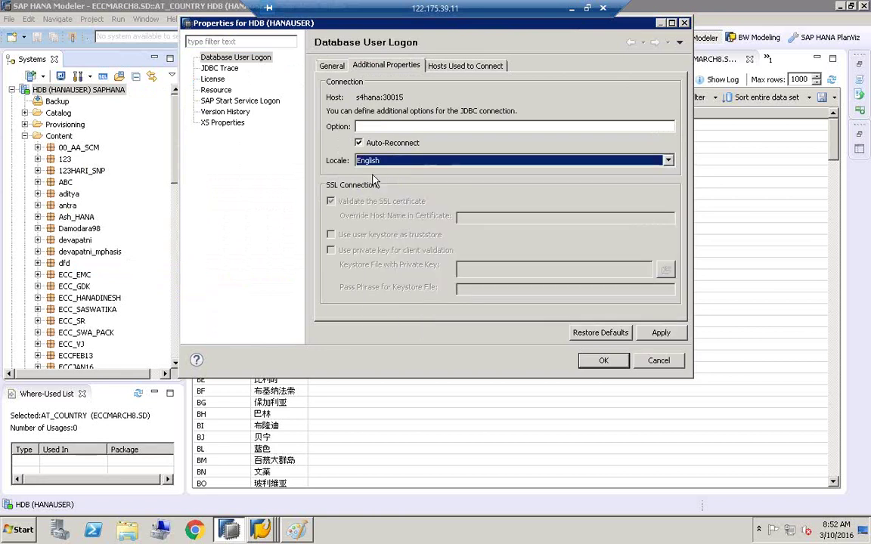
left_click(660, 333)
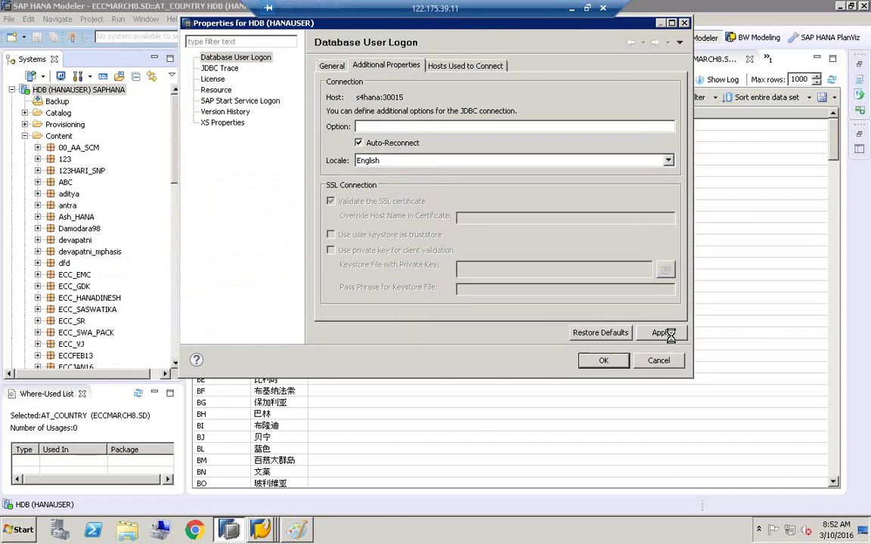
left_click(612, 366)
Step: Open a new data preview of AT_COUNTRY from the SD package of ECCMARCH8 and show its raw data
left_click(74, 208)
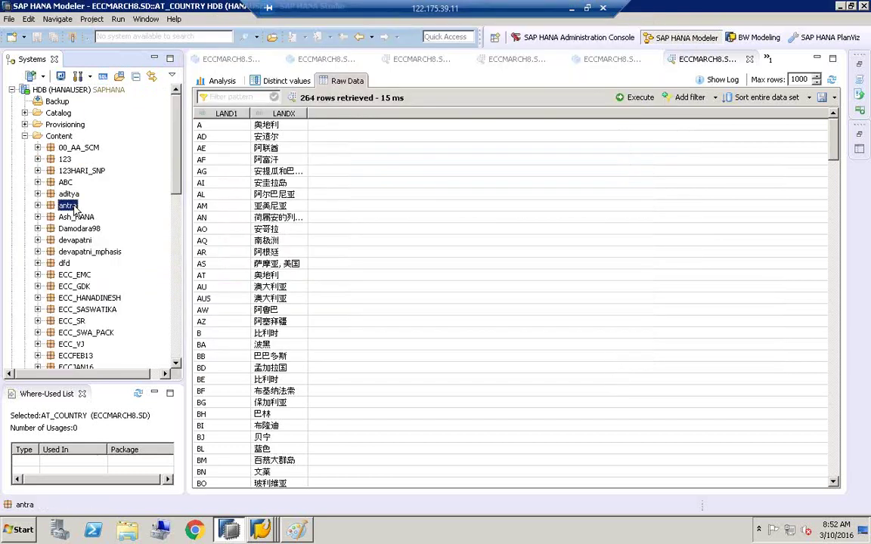
left_click(75, 275)
left_click(176, 349)
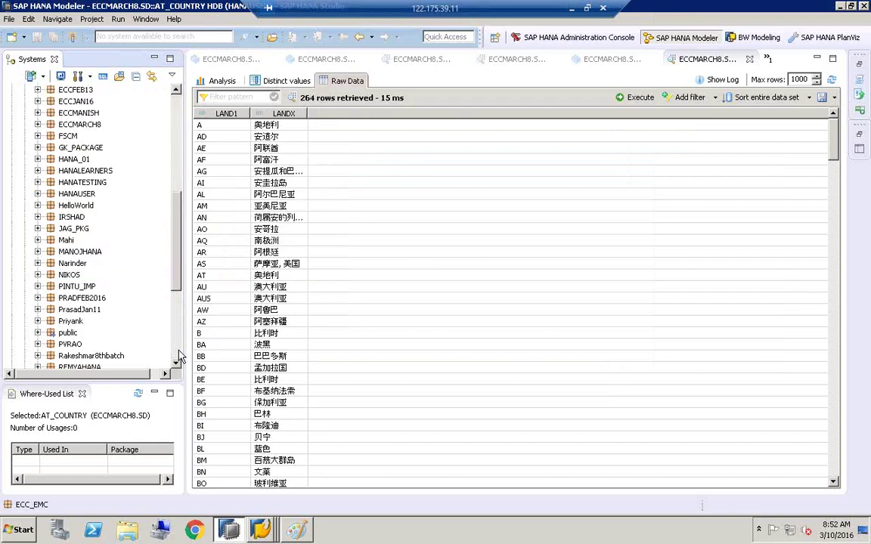
left_click(37, 125)
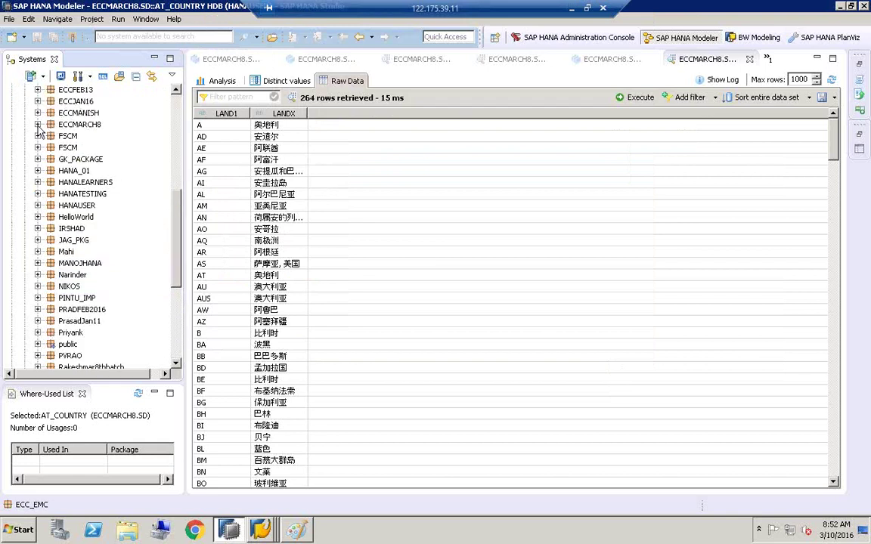
left_click(51, 169)
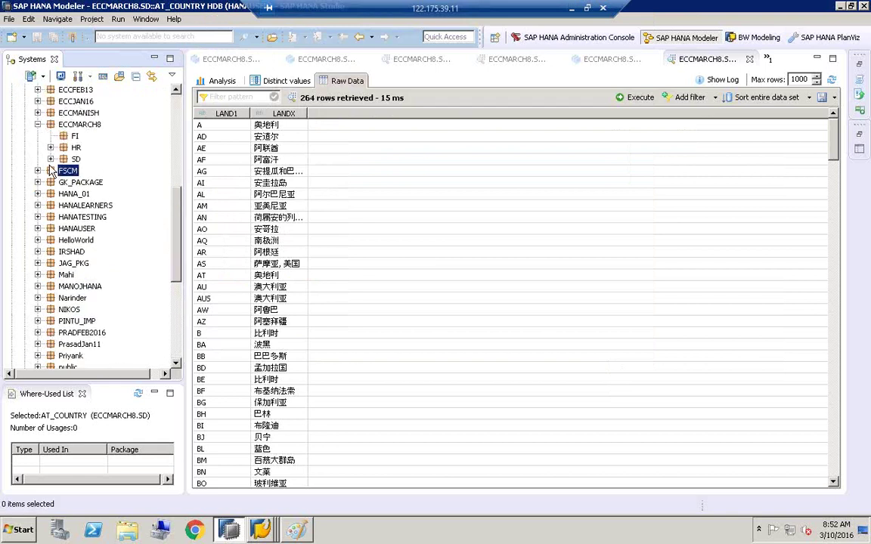
left_click(50, 159)
left_click(63, 171)
left_click(118, 193)
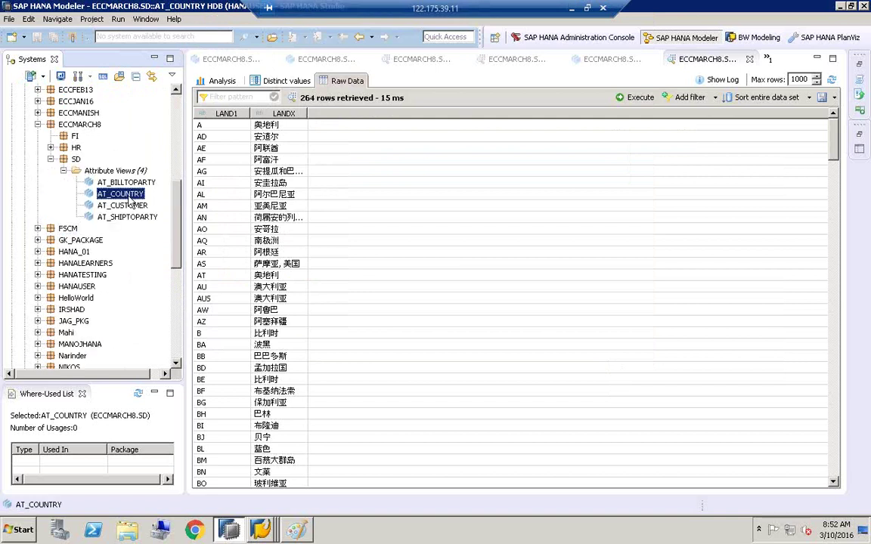
right_click(128, 196)
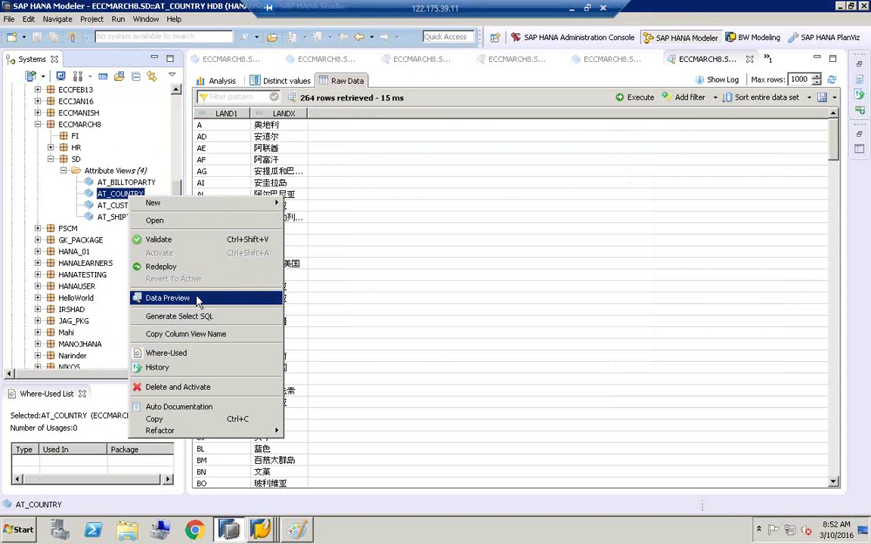
left_click(168, 297)
left_click(318, 79)
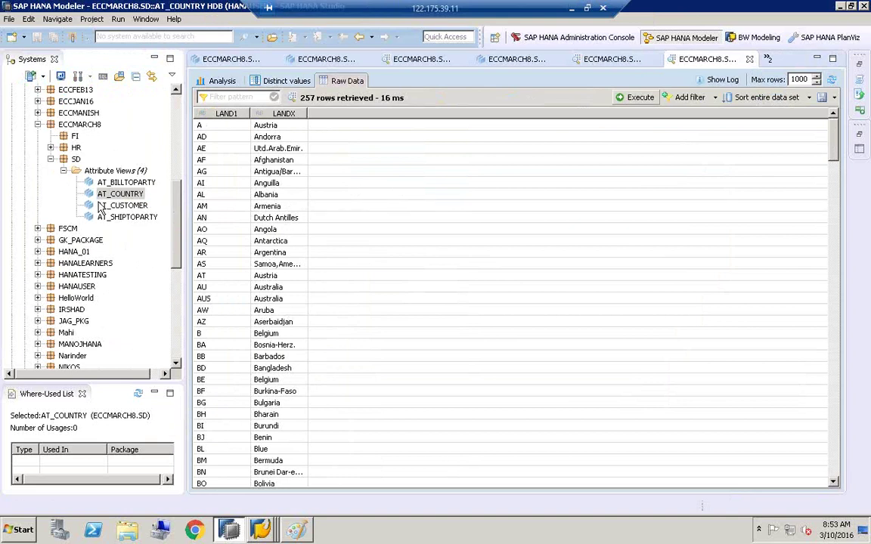
Step: Open the AT_COUNTRY view's data foundation and review the filter on the SPRAS column of T005T without changing it
left_click(119, 194)
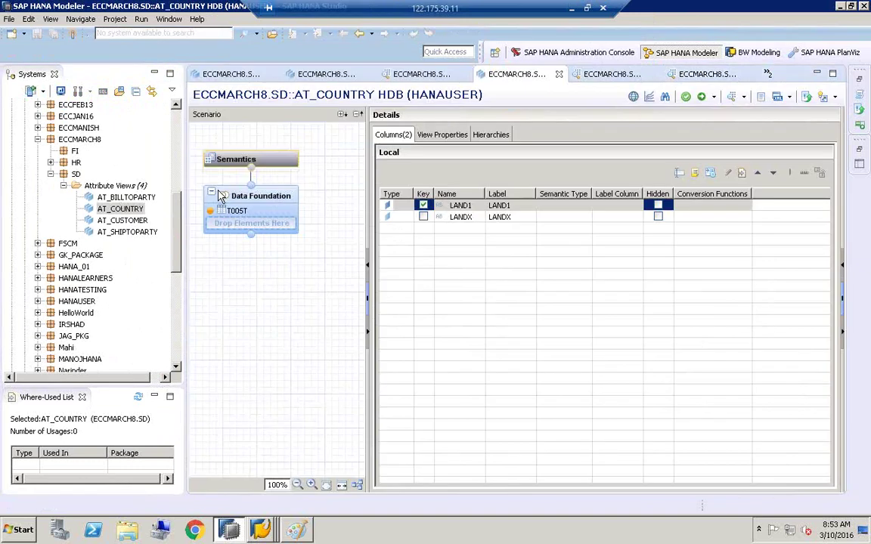
left_click(214, 195)
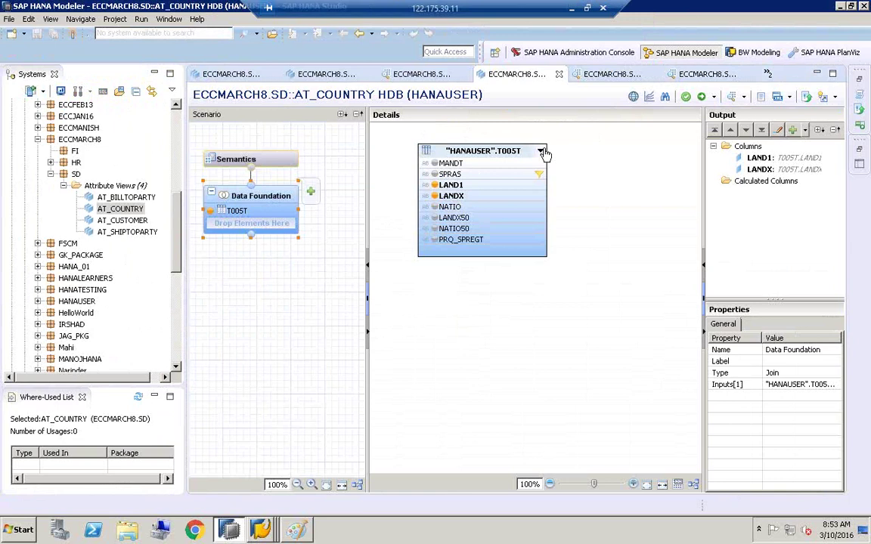
right_click(540, 175)
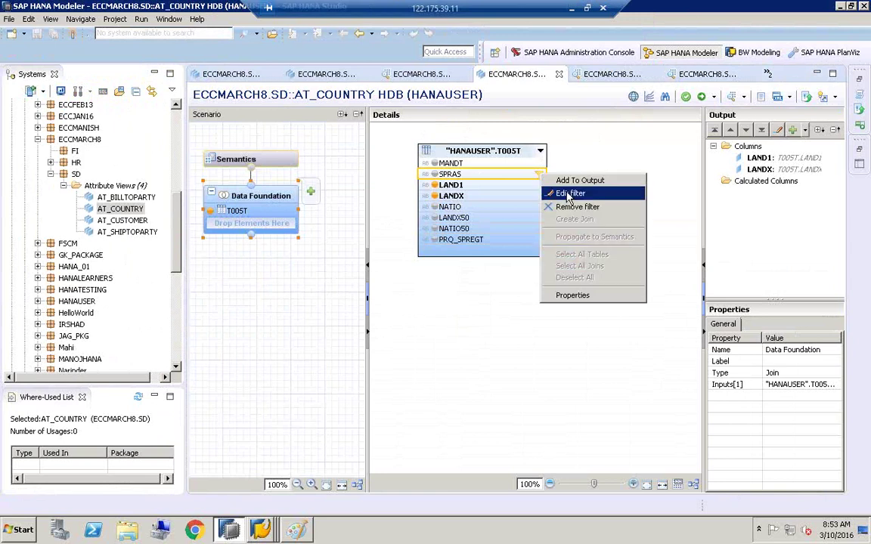
left_click(568, 194)
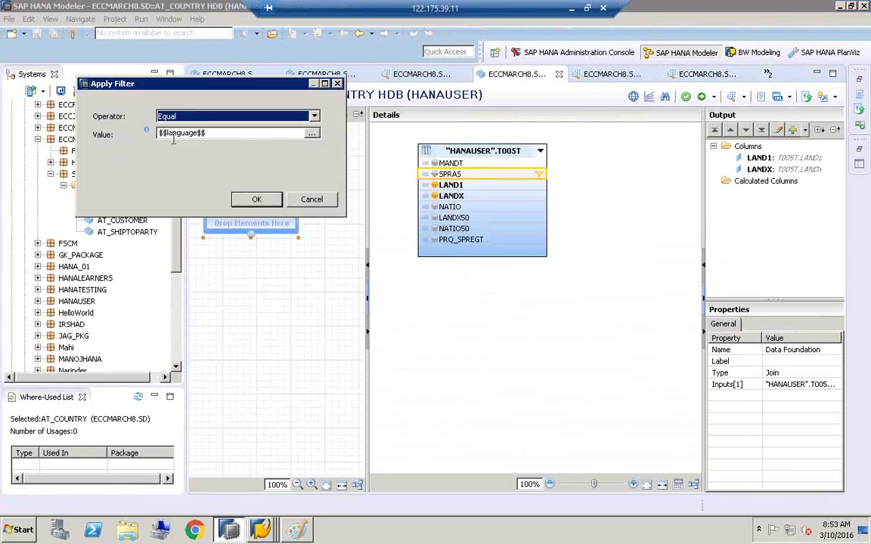
left_click(327, 201)
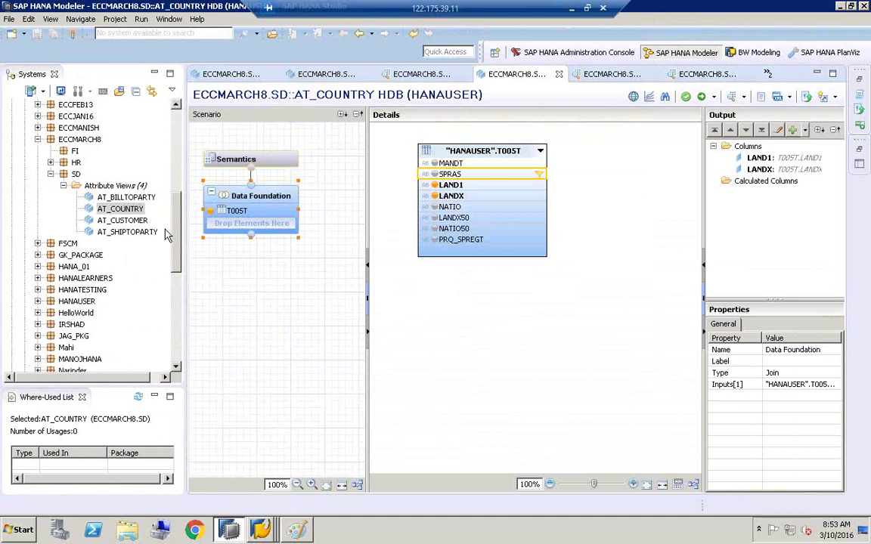
Step: Check the locale in the HDB system's additional logon properties and close them without changes
left_click_drag(175, 211, 175, 127)
left_click(80, 105)
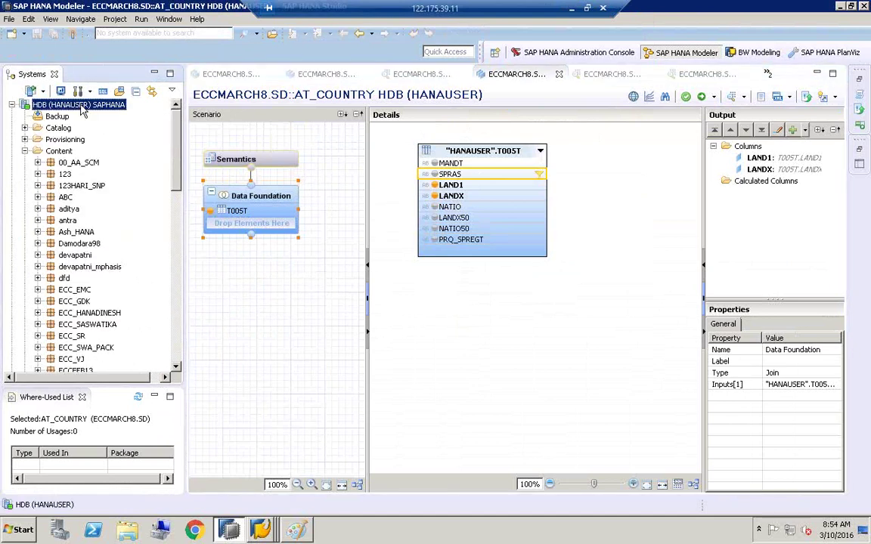
right_click(80, 105)
left_click(151, 287)
left_click(371, 66)
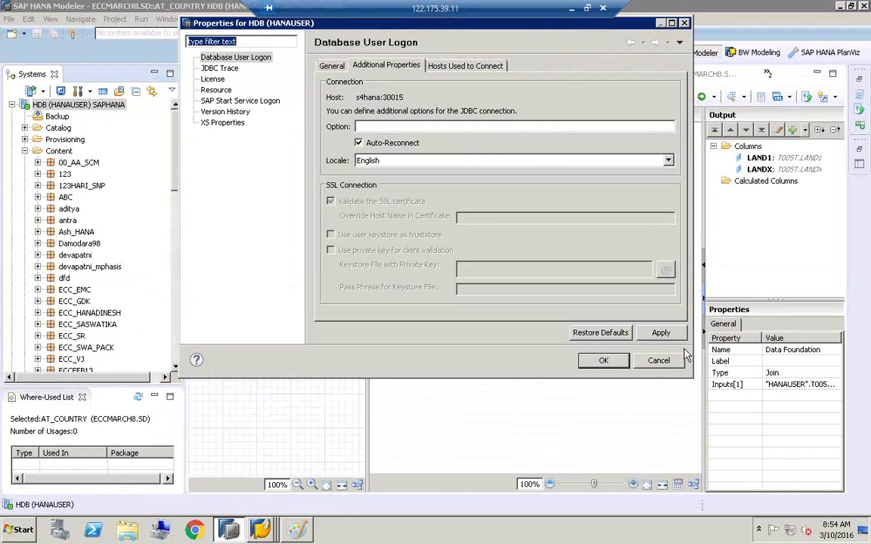
left_click(658, 360)
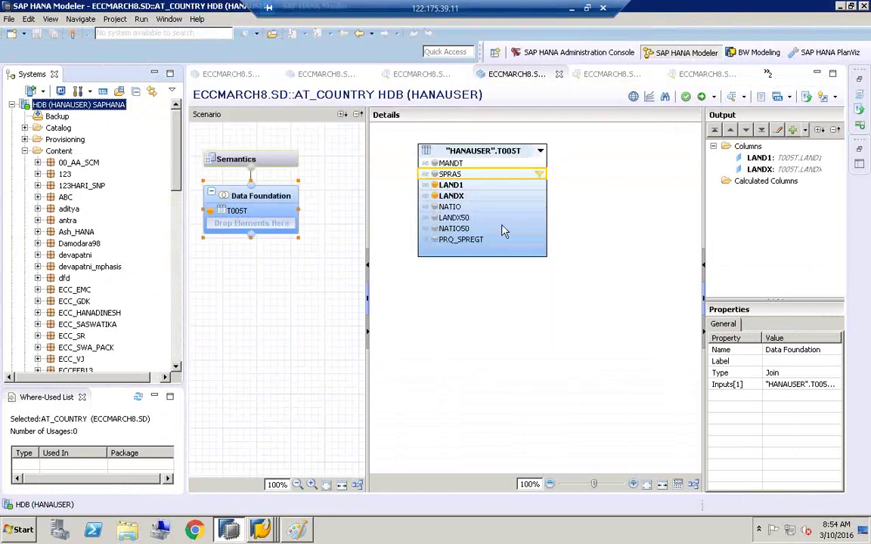
Step: Change the SPRAS filter of T005T to the fixed value 1, chosen from the value help, keeping the operator Equal
right_click(539, 177)
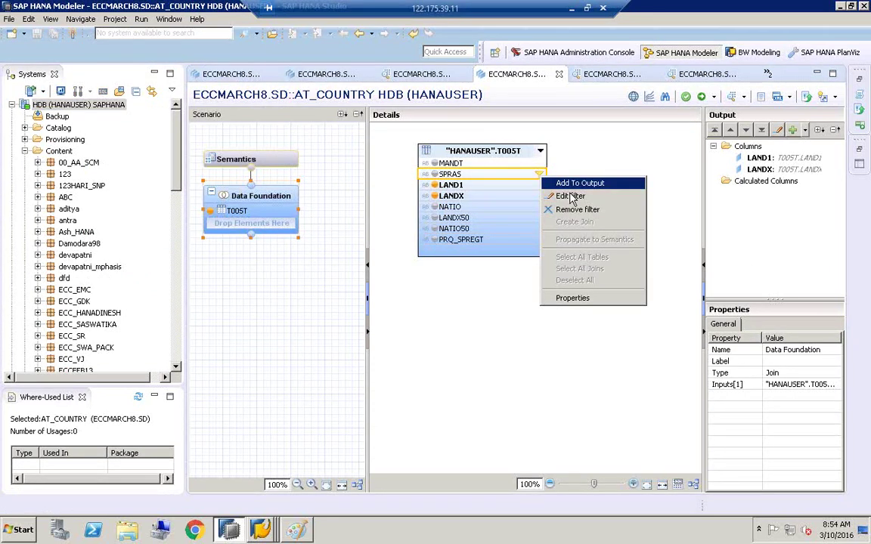
left_click(571, 196)
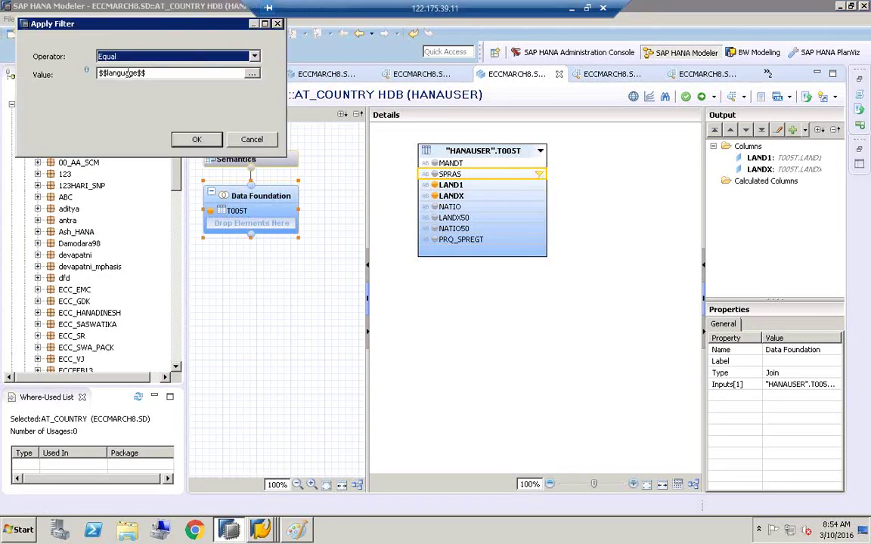
left_click(151, 73)
key("BackSpace")
key("BackSpace")
key("BackSpace")
key("BackSpace")
key("BackSpace")
key("BackSpace")
key("BackSpace")
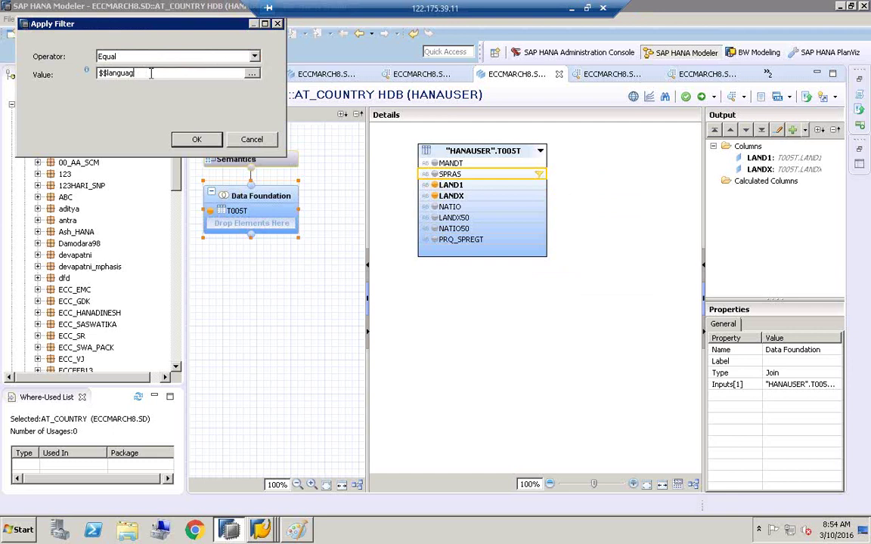
key("BackSpace")
key("BackSpace")
left_click(251, 75)
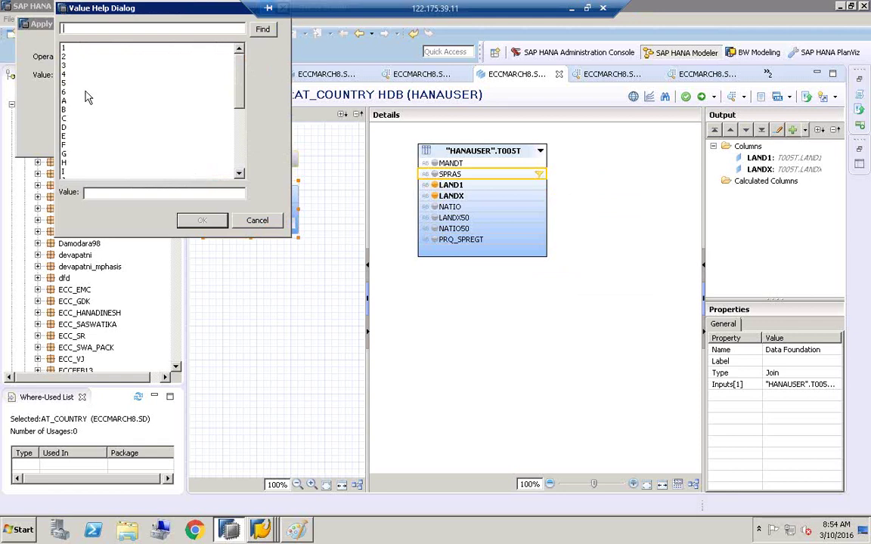
left_click_drag(240, 95, 212, 68)
left_click(78, 49)
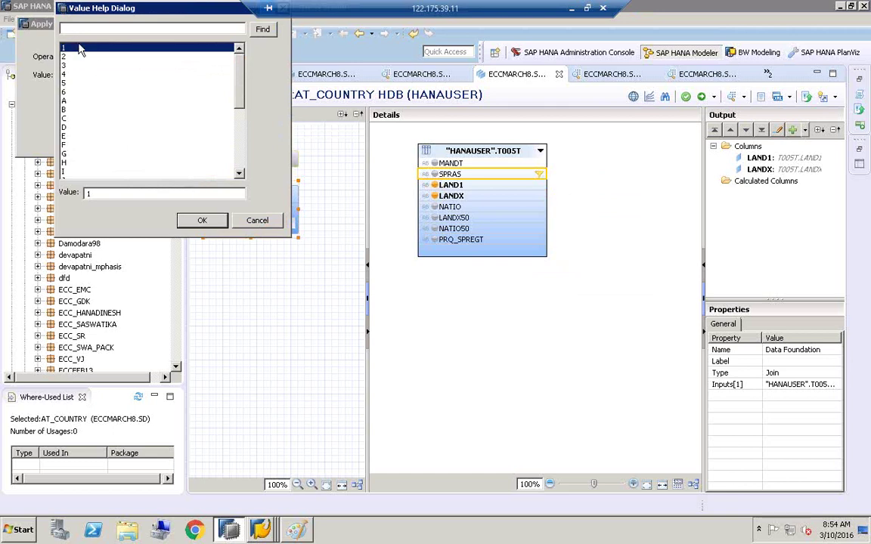
left_click(198, 219)
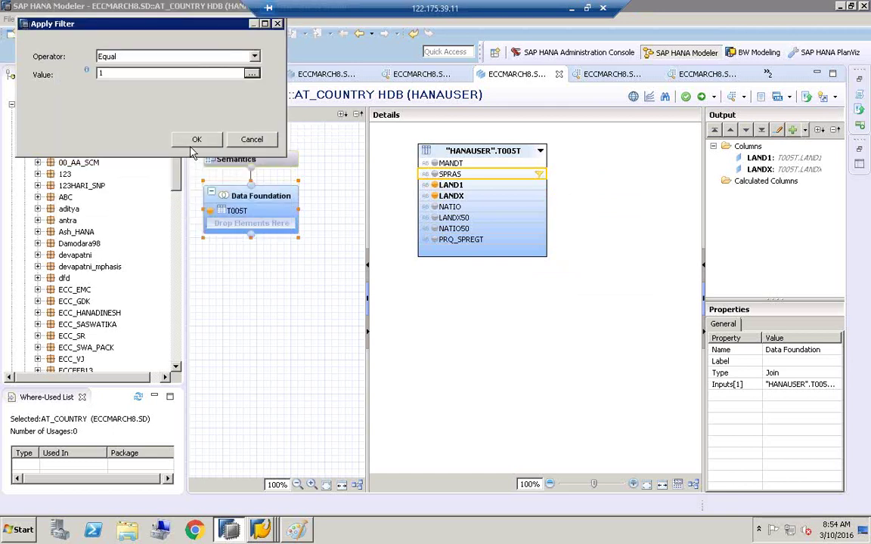
left_click(173, 137)
Step: Save and activate AT_COUNTRY and preview its raw data with the fixed language filter
left_click(701, 97)
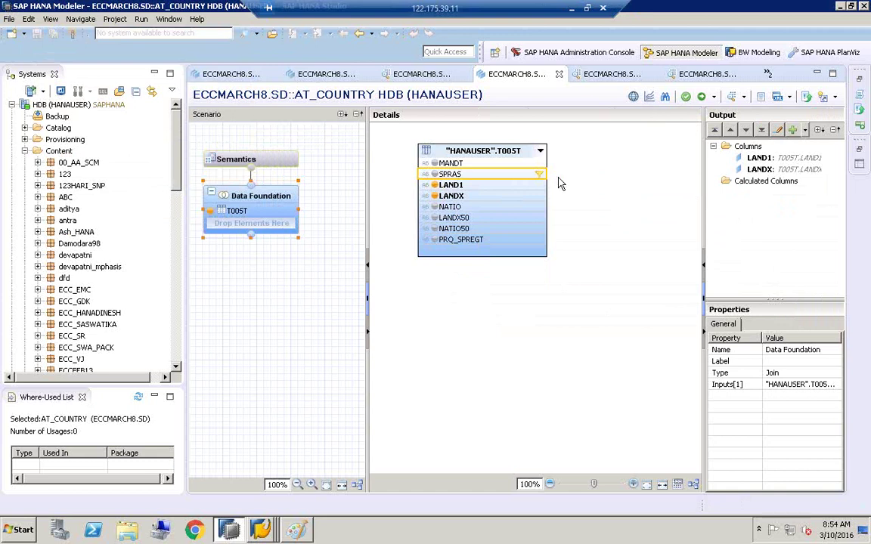
left_click(730, 97)
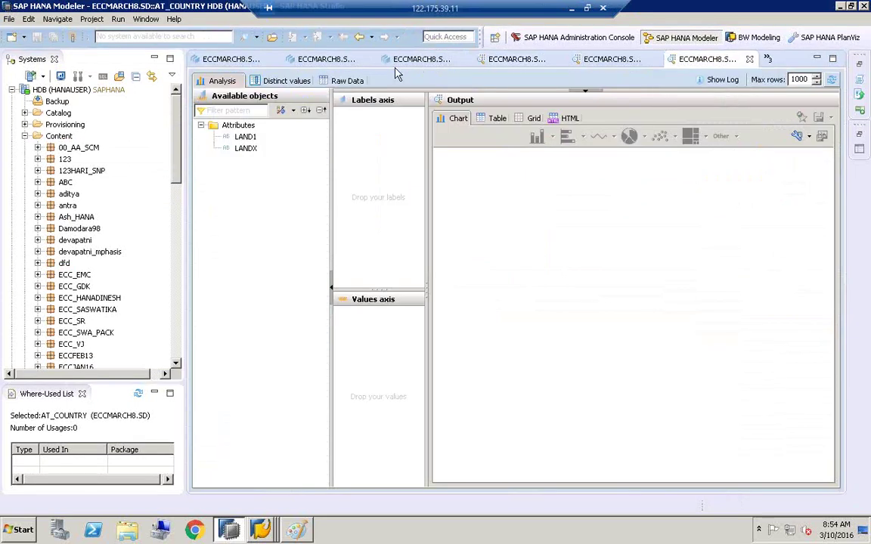
left_click(346, 83)
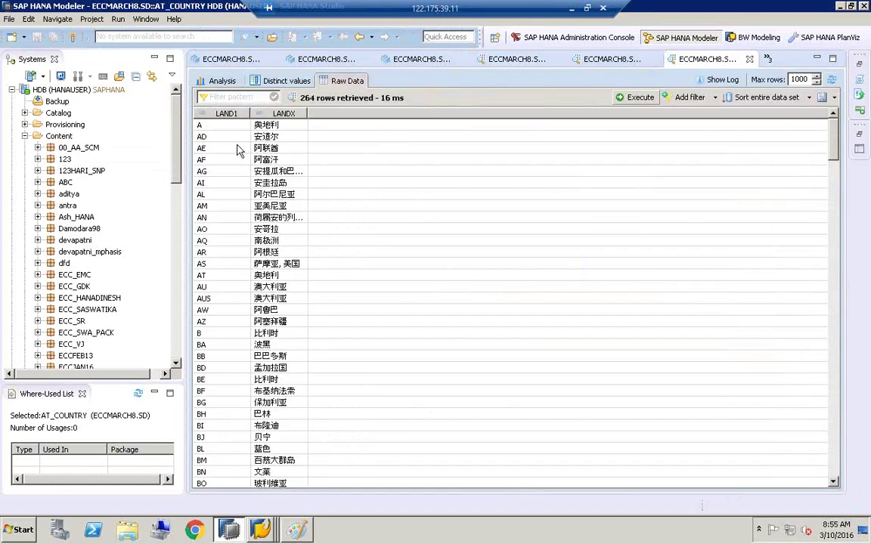
Step: Compare the HDB connection's locale setting with the language of the previewed country texts, leaving the properties unchanged
left_click(85, 90)
right_click(85, 90)
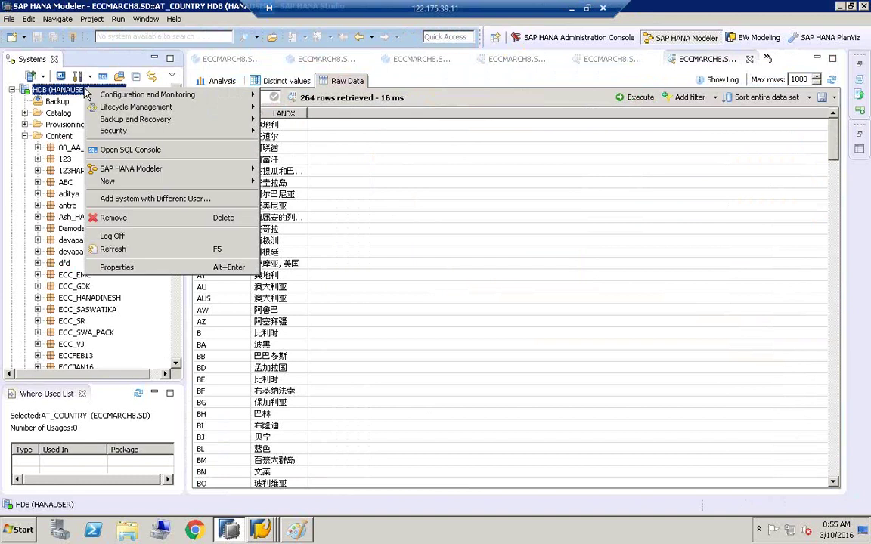
left_click(151, 266)
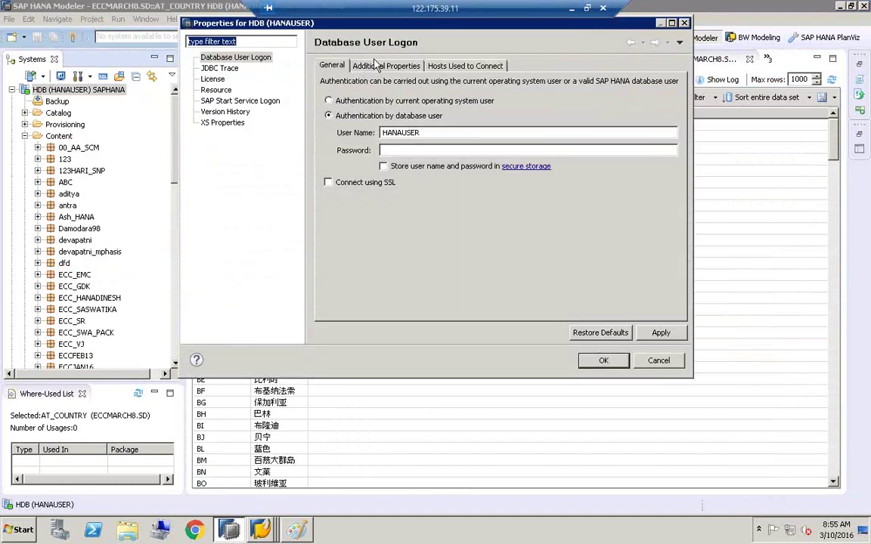
left_click(370, 65)
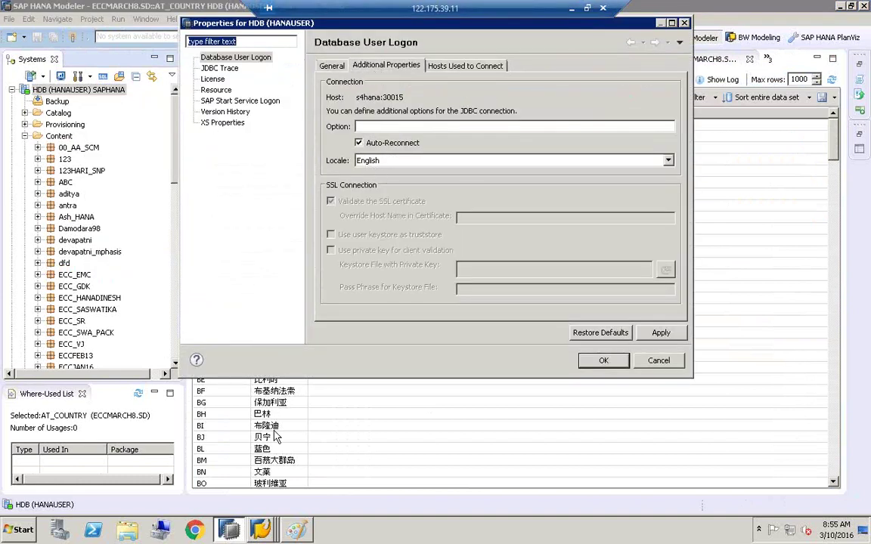
left_click(658, 361)
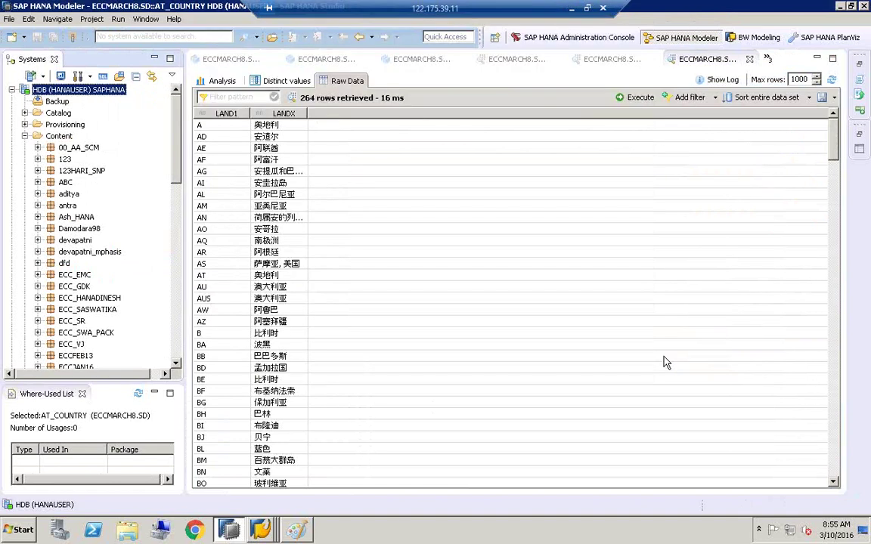
mouse_move(93, 95)
left_click(84, 298)
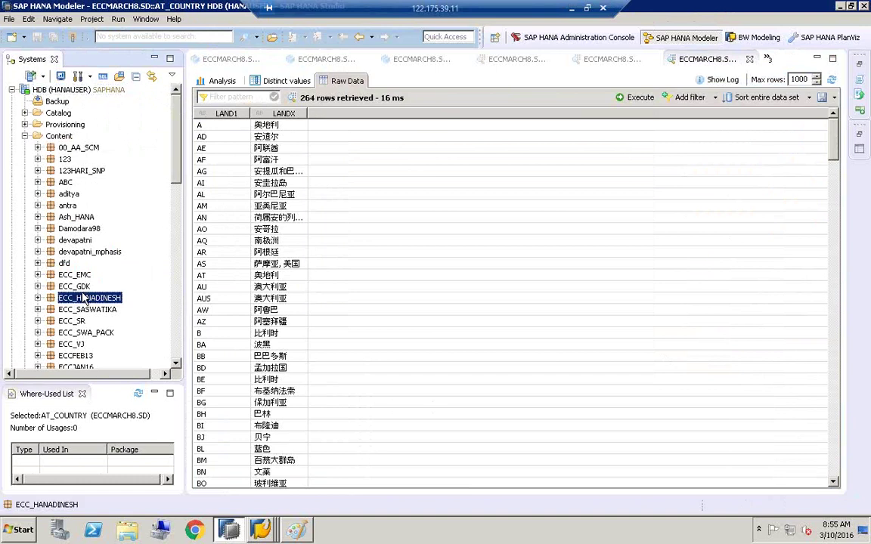
Step: Open AT_COUNTRY from ECCMARCH8.SD, review the SPRAS filter of T005T, and close the filter without changes
left_click(83, 309)
scroll(158, 306, "down", 8)
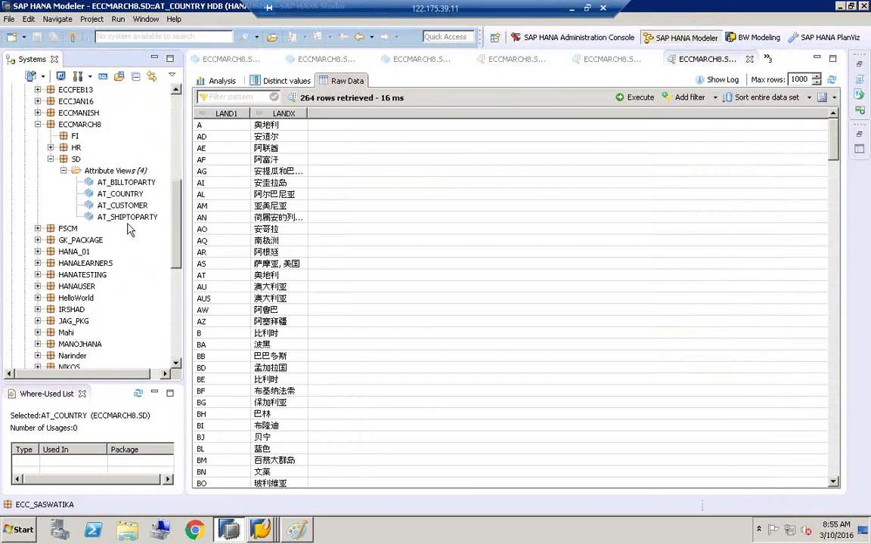
left_click(114, 192)
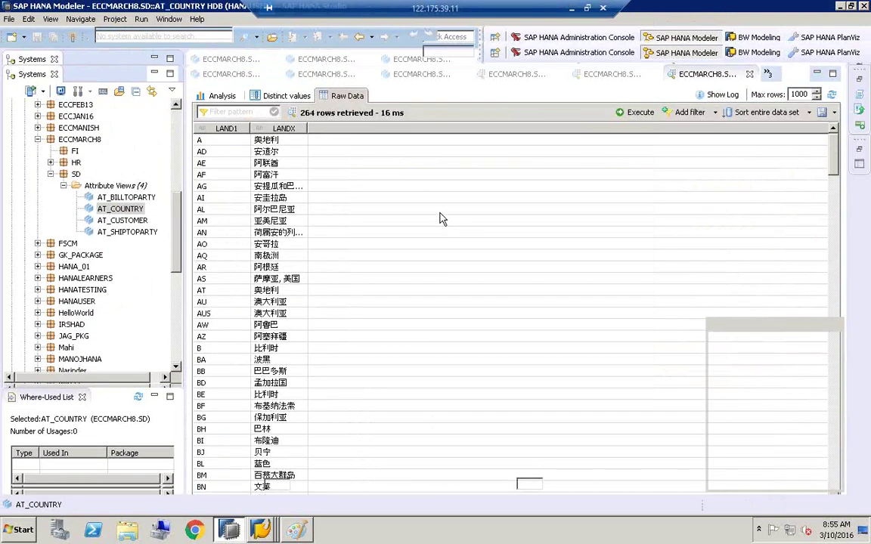
double_click(129, 218)
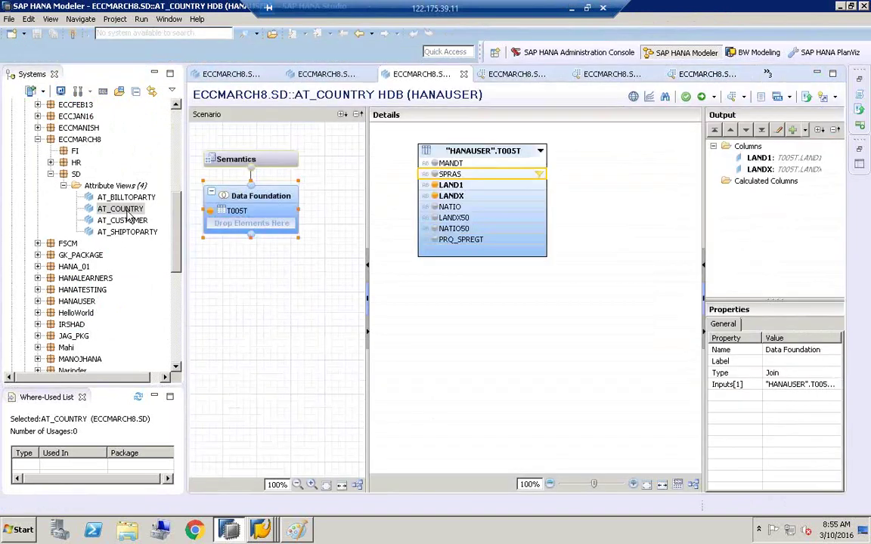
right_click(539, 178)
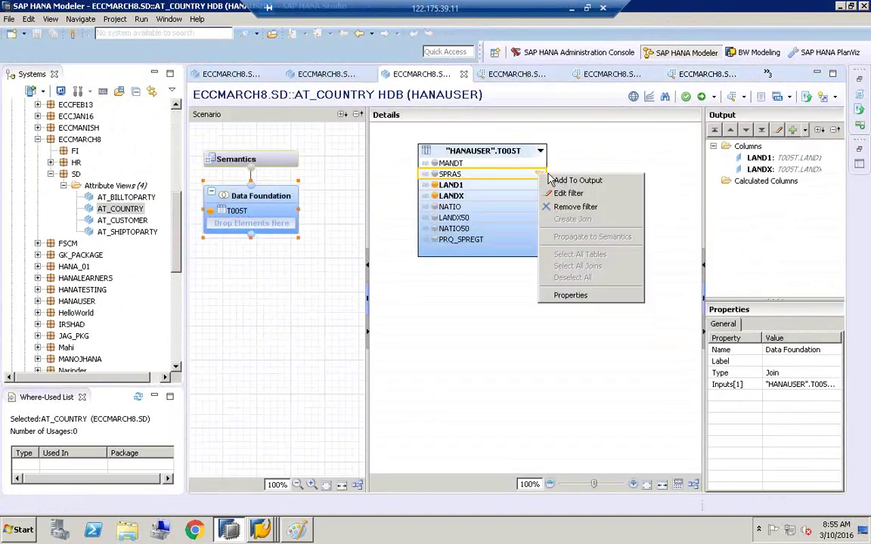
left_click(556, 190)
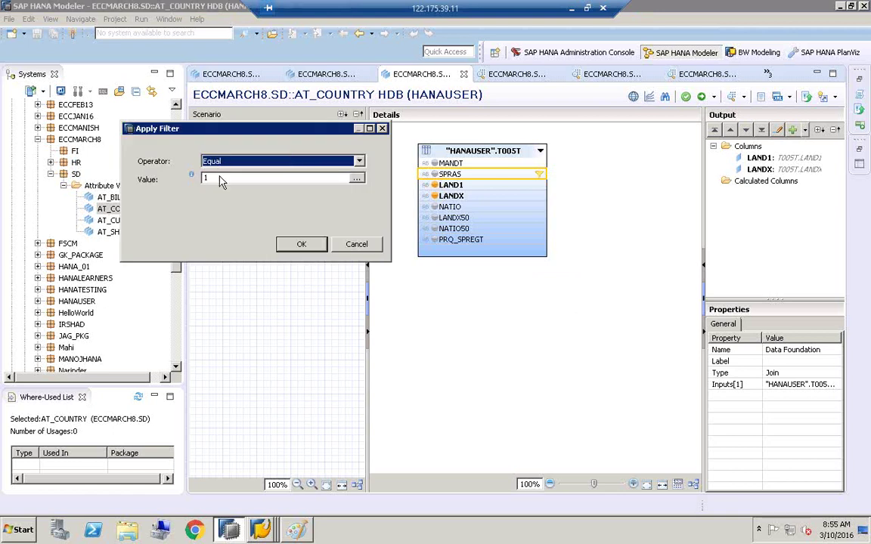
left_click(207, 180)
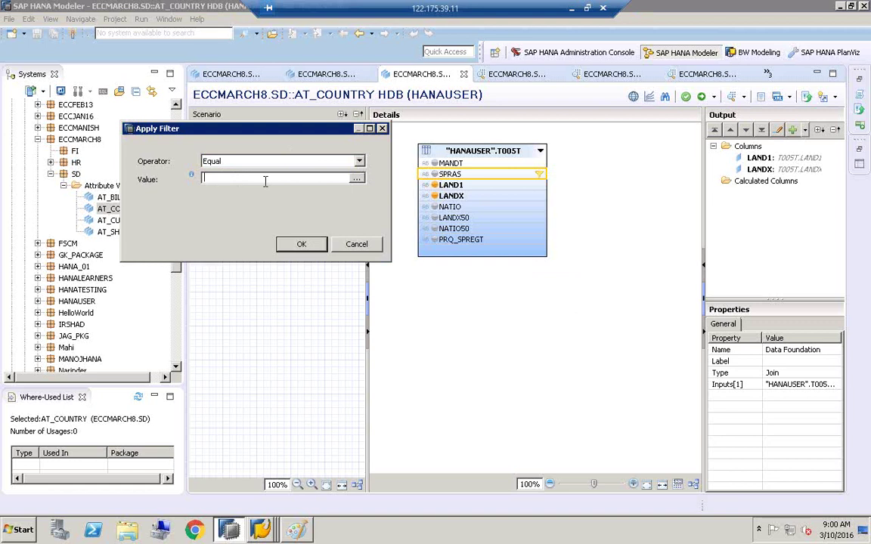
left_click(355, 244)
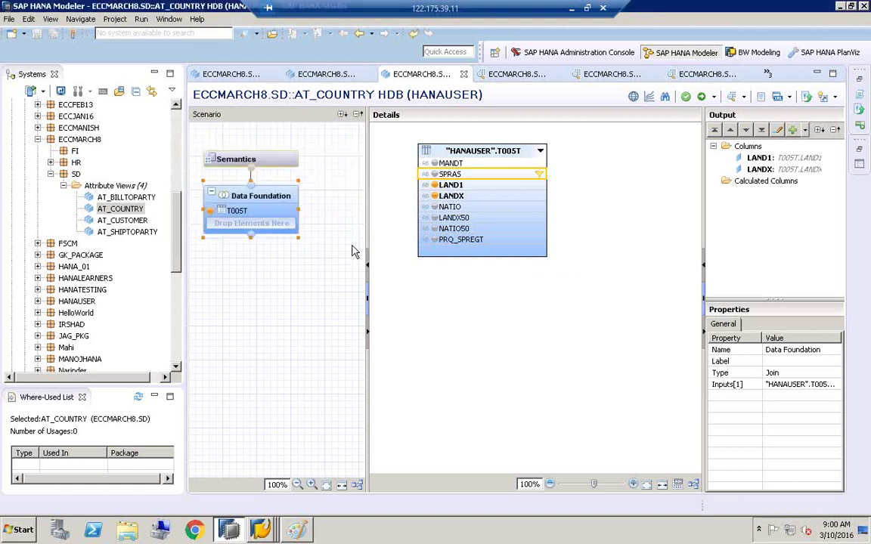
Step: Copy the column view name of AT_COUNTRY and expand the _SYS_BIC schema in the catalog
right_click(118, 212)
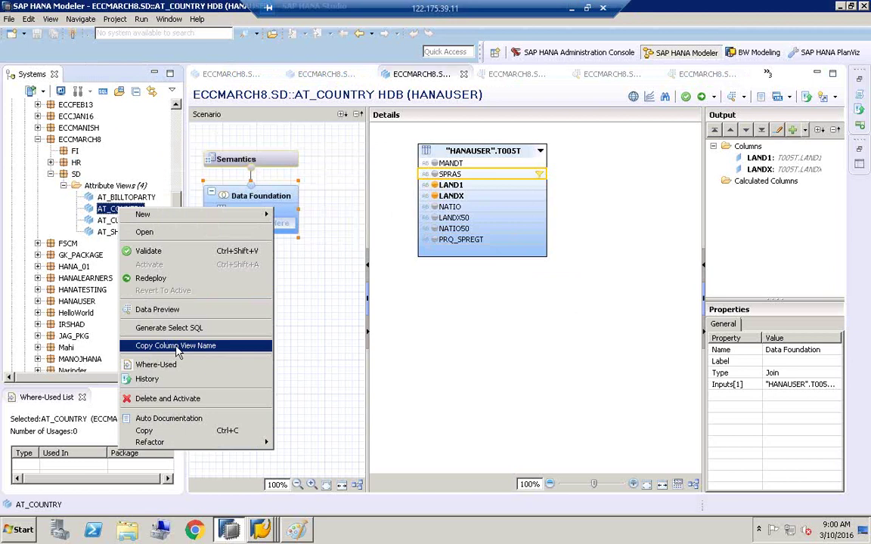
left_click(179, 350)
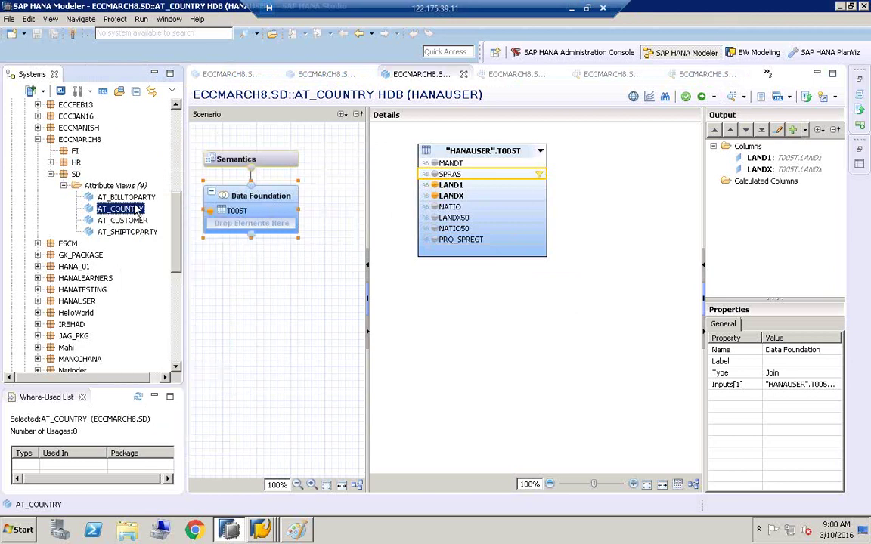
scroll(155, 134, "up", 8)
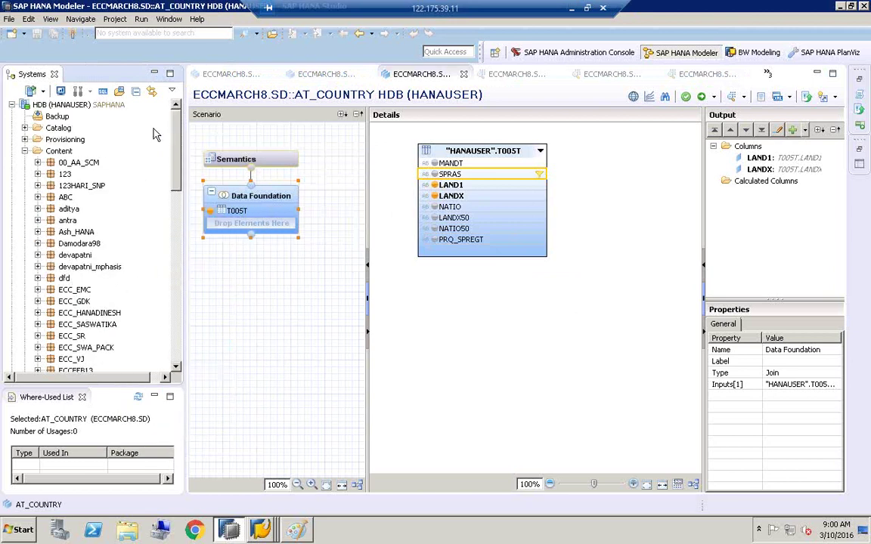
left_click(50, 128)
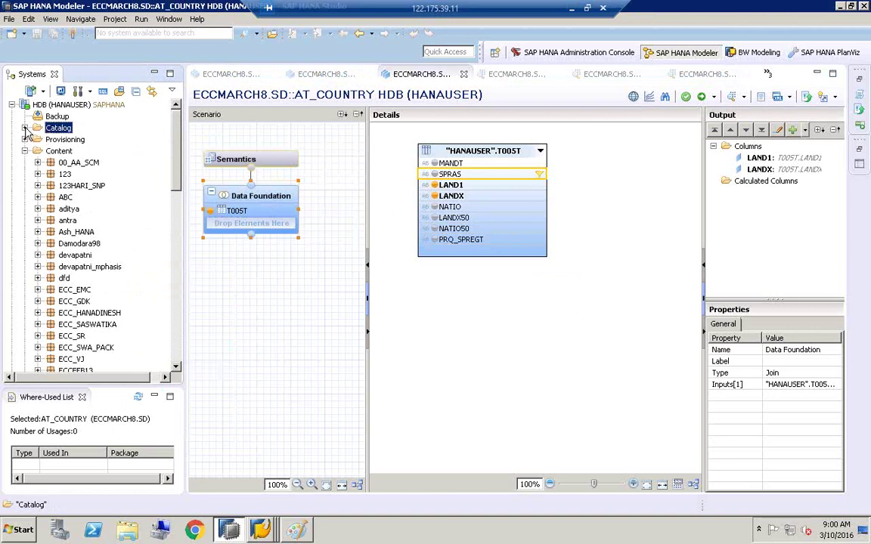
left_click(25, 129)
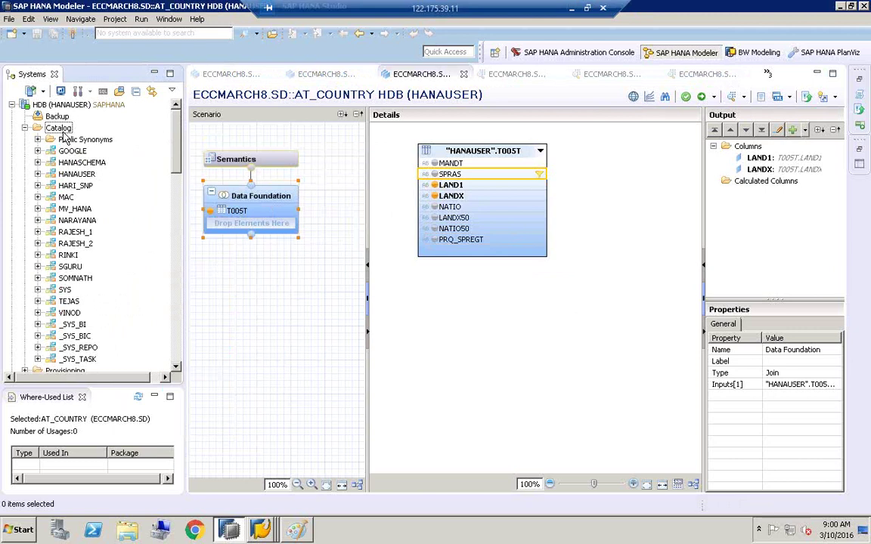
left_click(72, 175)
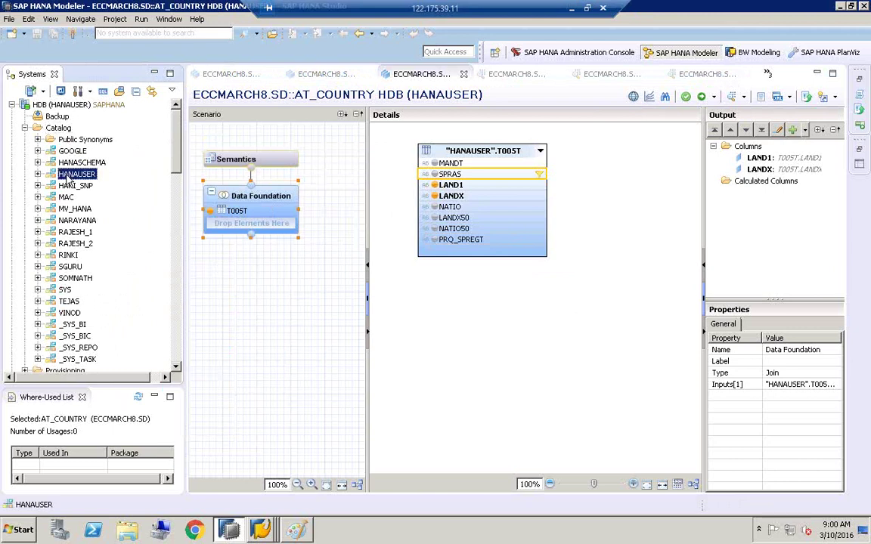
key("underscore")
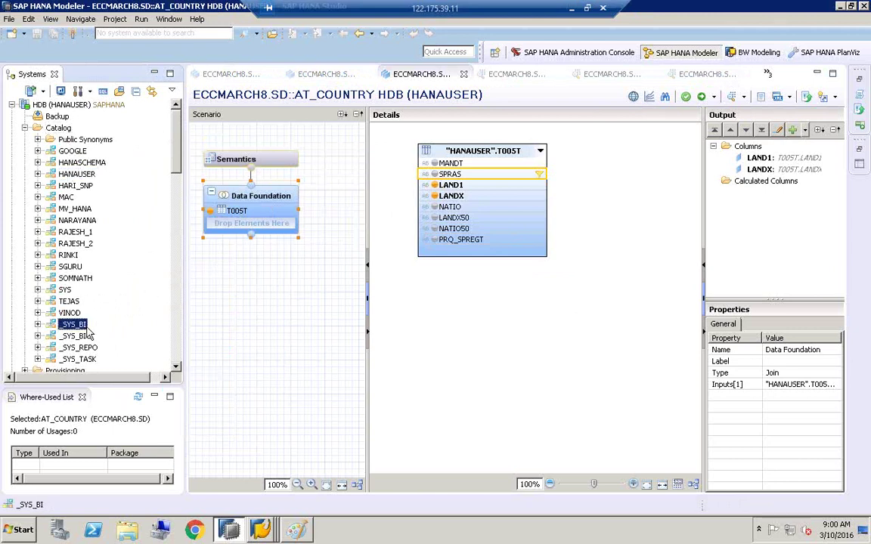
left_click(176, 368)
scroll(176, 368, "down", 3)
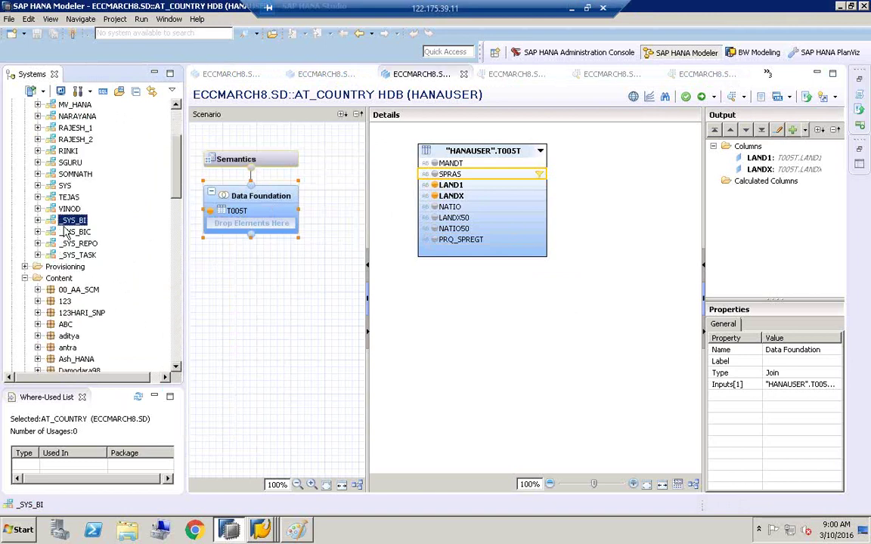
left_click(76, 232)
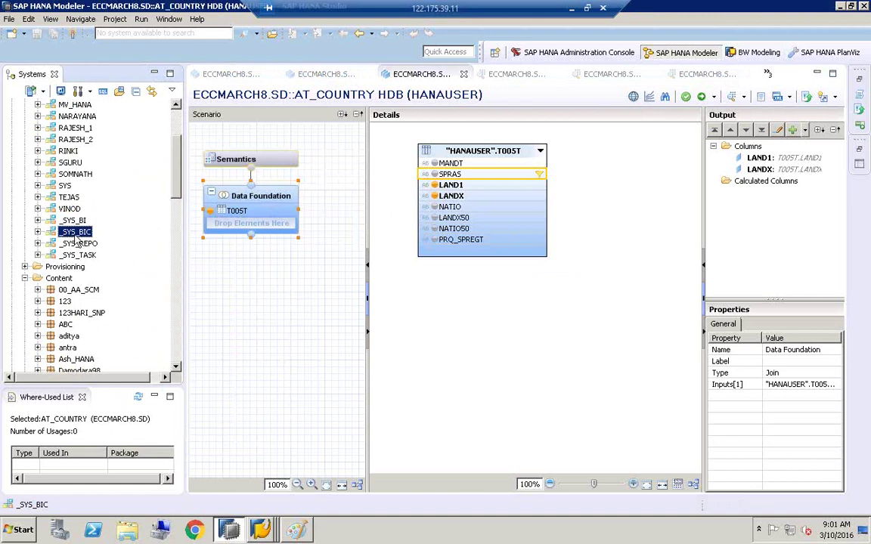
left_click(39, 232)
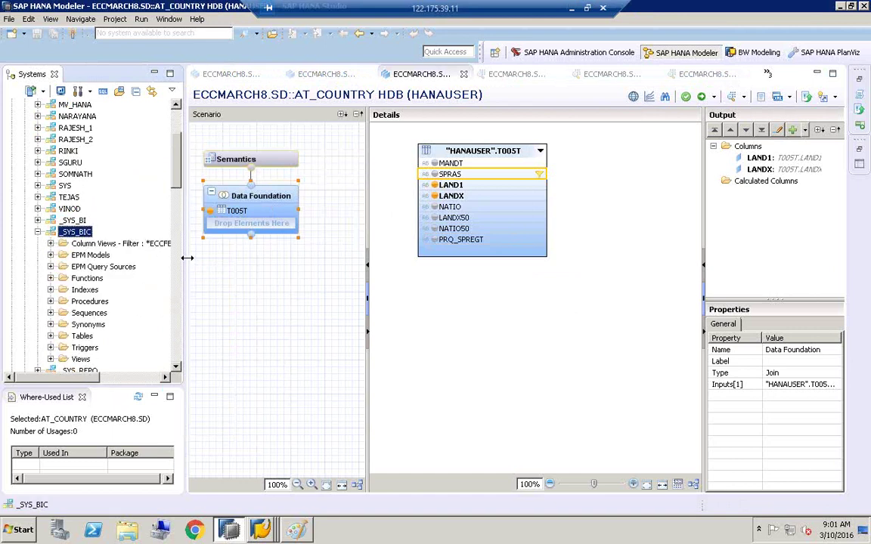
Step: Widen the Systems view and expand the column views of the _SYS_BIC schema
left_click_drag(185, 257, 256, 249)
left_click(86, 229)
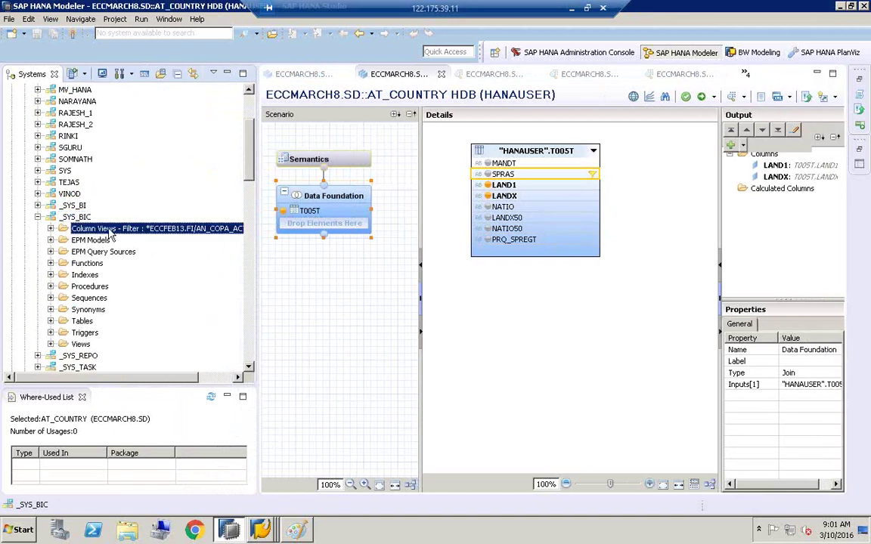
left_click(51, 229)
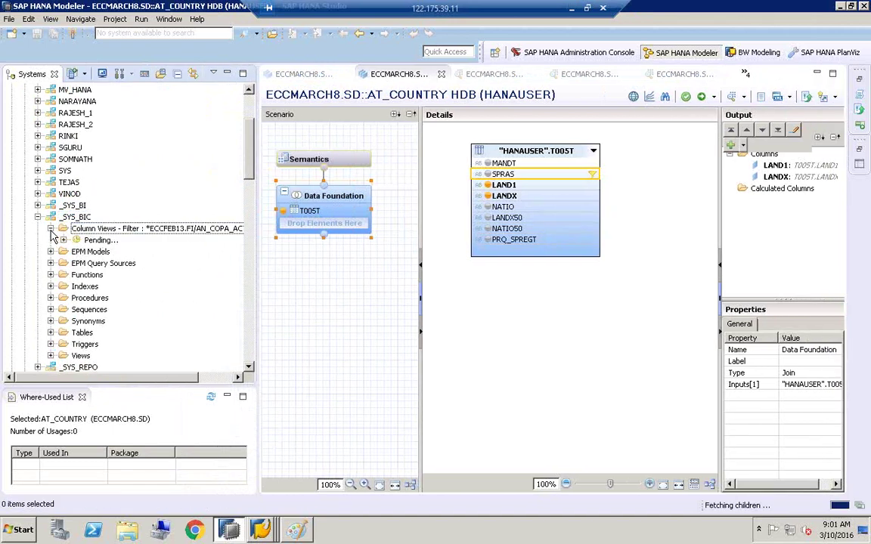
Step: Try to filter the _SYS_BIC column views by the whole word "_SYS_BIC"."ECCMARCH8.SD/AT_COUNTRY", pasted from the copied name
left_click(92, 229)
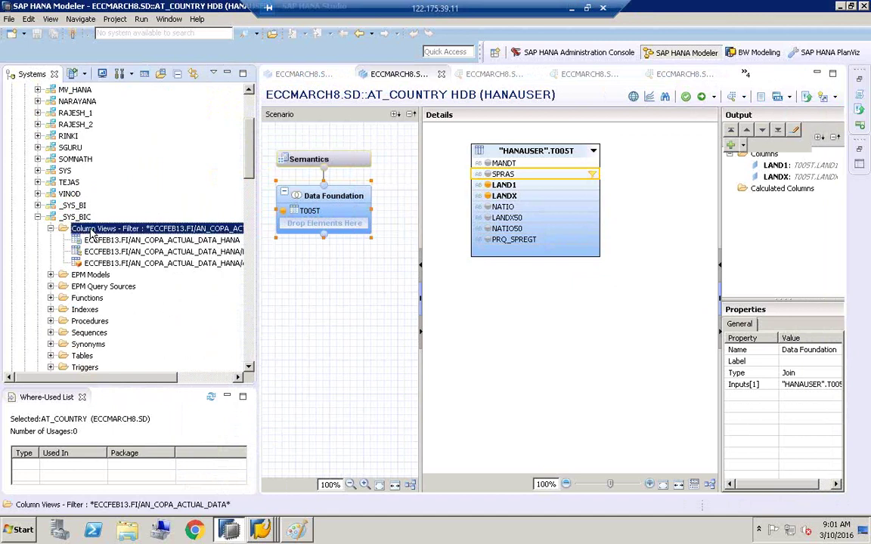
right_click(92, 234)
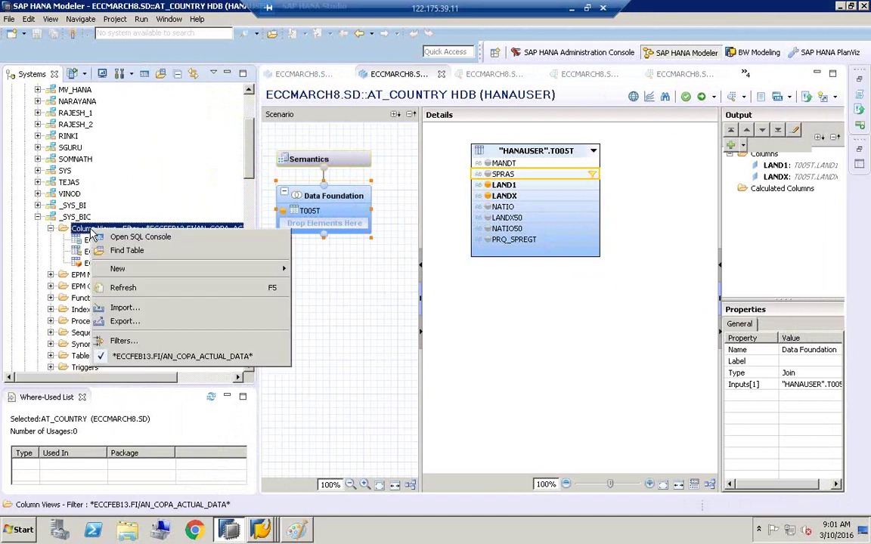
left_click(123, 341)
key("ctrl+v")
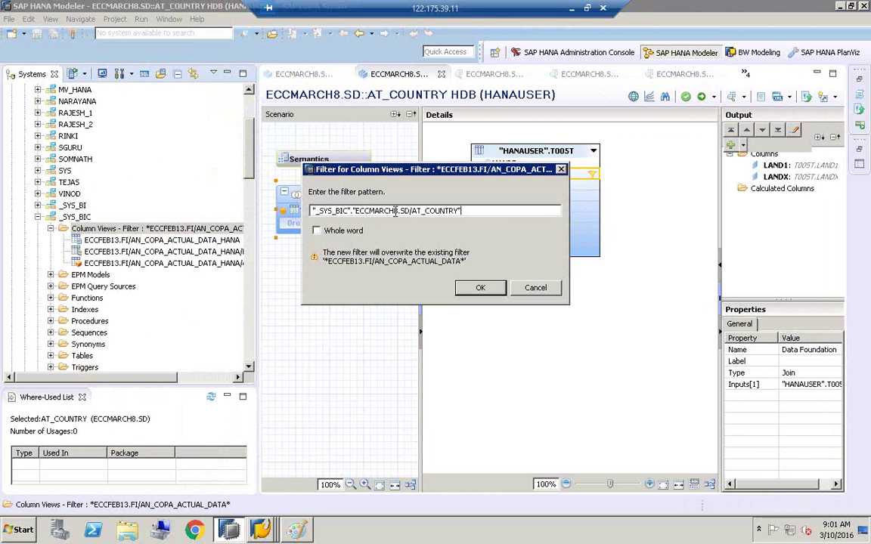
left_click(317, 230)
left_click(484, 288)
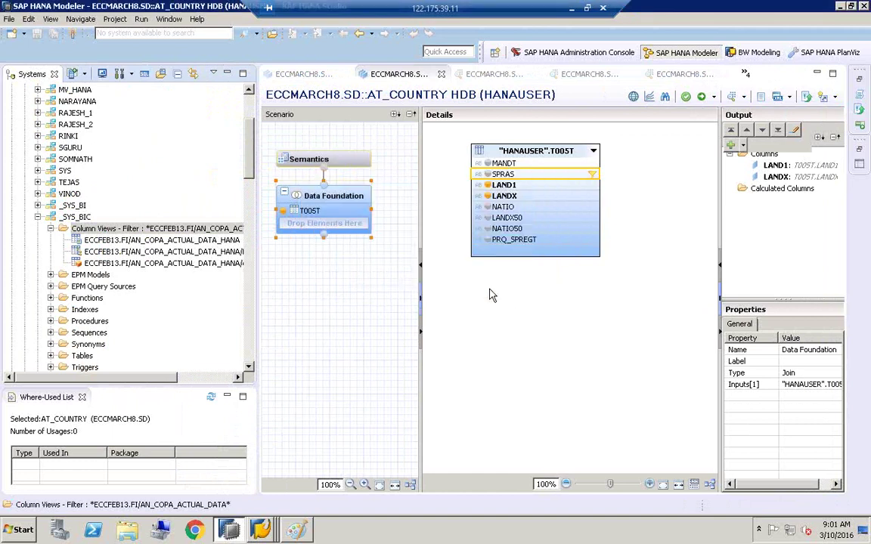
Step: Change the column views filter to ECCMARCH8.SD/AT_COUNTRY without schema prefix or quotes, matching the whole word
right_click(119, 236)
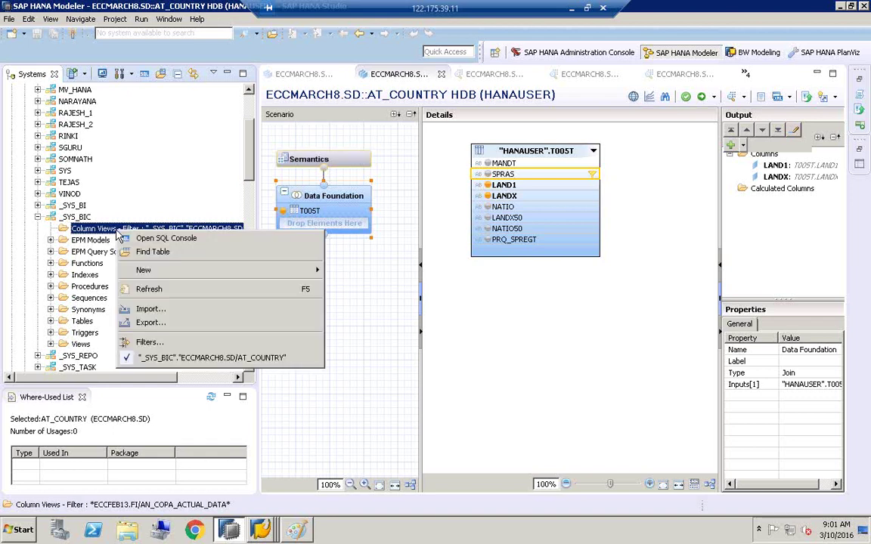
left_click(162, 343)
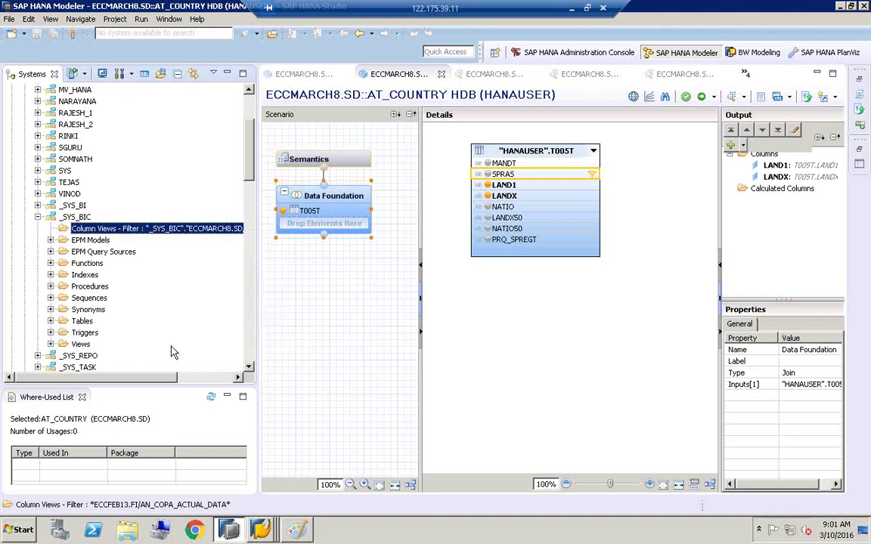
type("\"_SYS_BIC\".\"ECCMARCH8.SD/AT_COUNTRY\"")
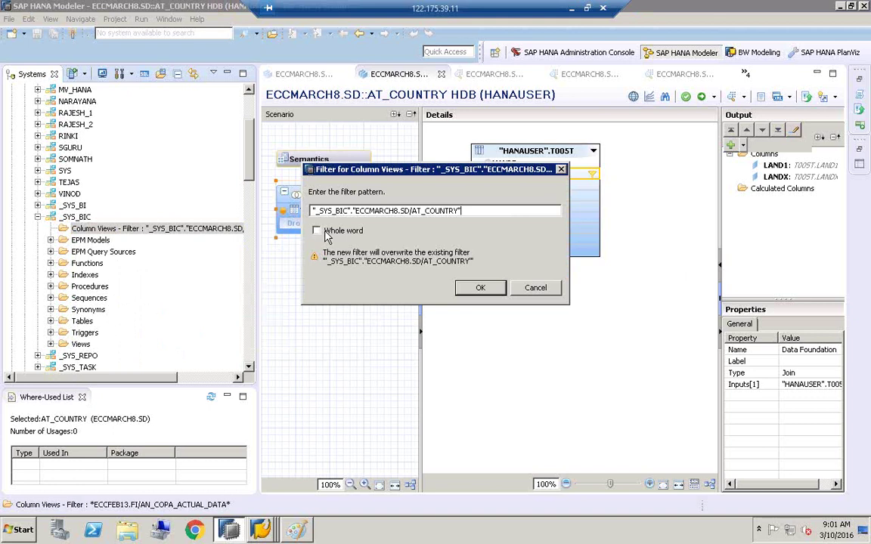
left_click(355, 211)
key("BackSpace")
key("BackSpace")
key("BackSpace")
key("BackSpace")
key("BackSpace")
key("BackSpace")
key("BackSpace")
key("BackSpace")
key("BackSpace")
key("BackSpace")
key("BackSpace")
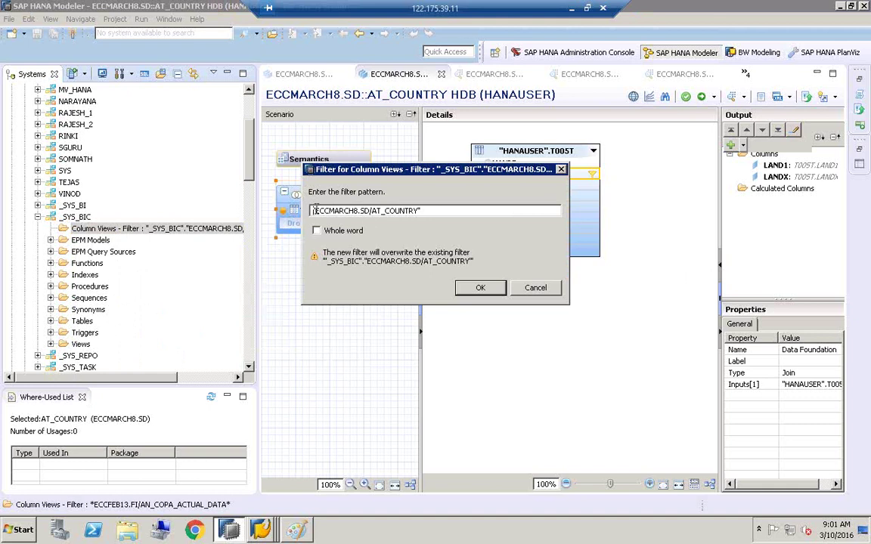
key("BackSpace")
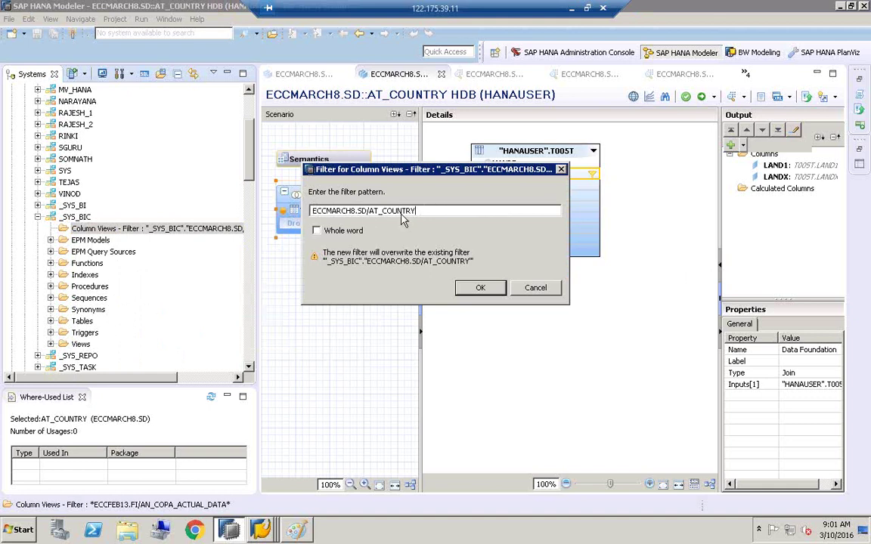
left_click(316, 231)
left_click(461, 292)
Step: Open the definition of the column view ECCMARCH8.SD/AT_COUNTRY and examine the SPRAS constraint in its create statement
left_click(133, 241)
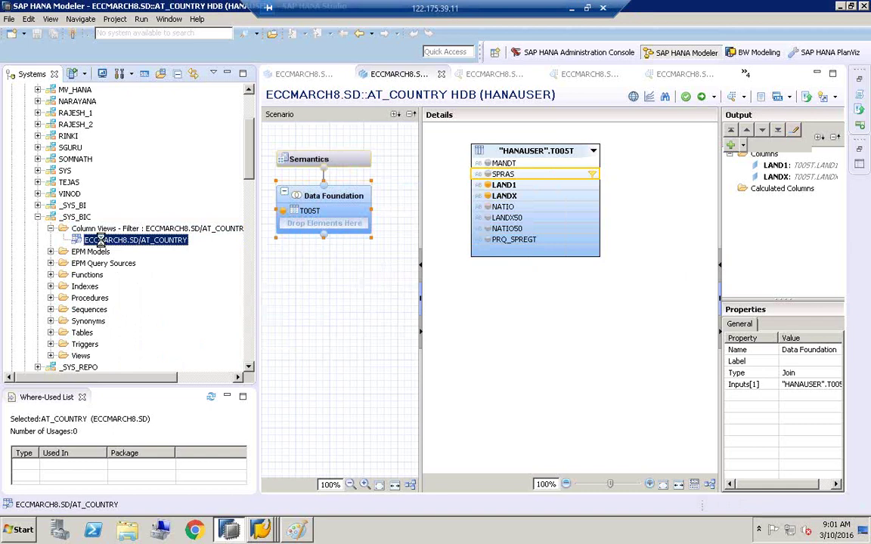
double_click(100, 241)
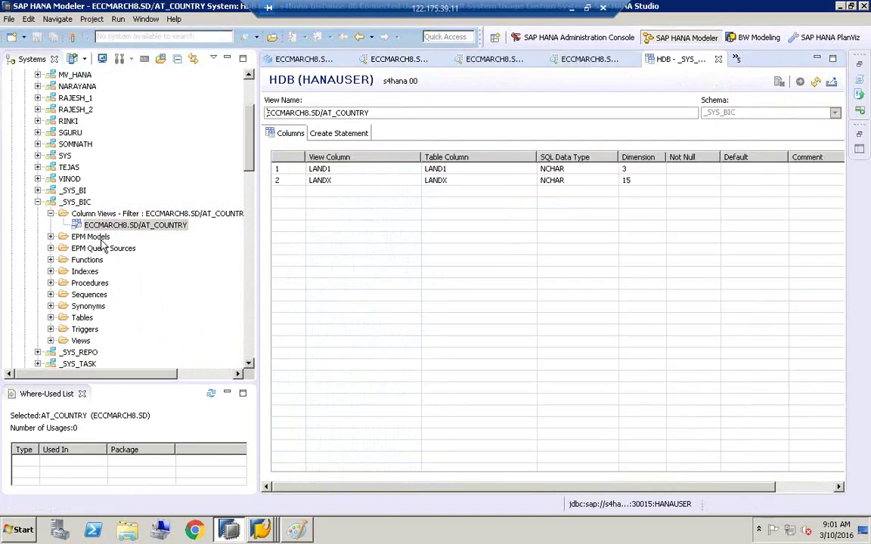
left_click(330, 136)
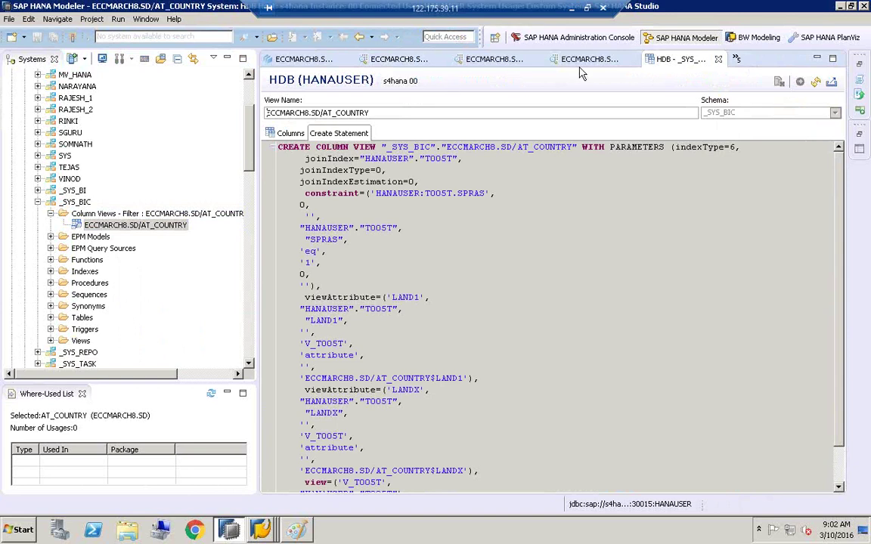
Step: Open the AT_CUSTOMER attribute view from ECCMARCH8.SD and narrow the Systems view and scenario area around it
left_click(302, 59)
mouse_move(839, 170)
left_mouse_down()
mouse_move(840, 246)
mouse_move(835, 166)
left_mouse_up()
left_click_drag(252, 151, 228, 224)
double_click(127, 283)
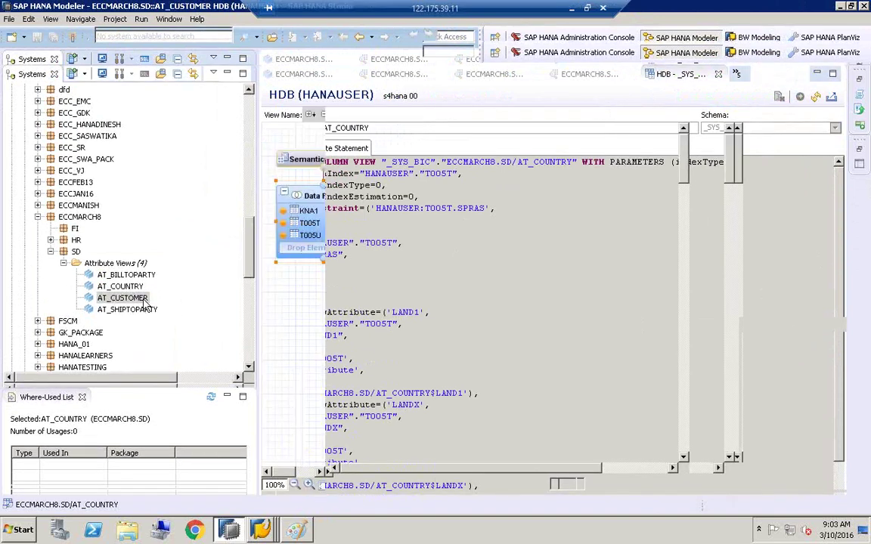
left_click_drag(255, 202, 213, 196)
left_click_drag(285, 164, 353, 155)
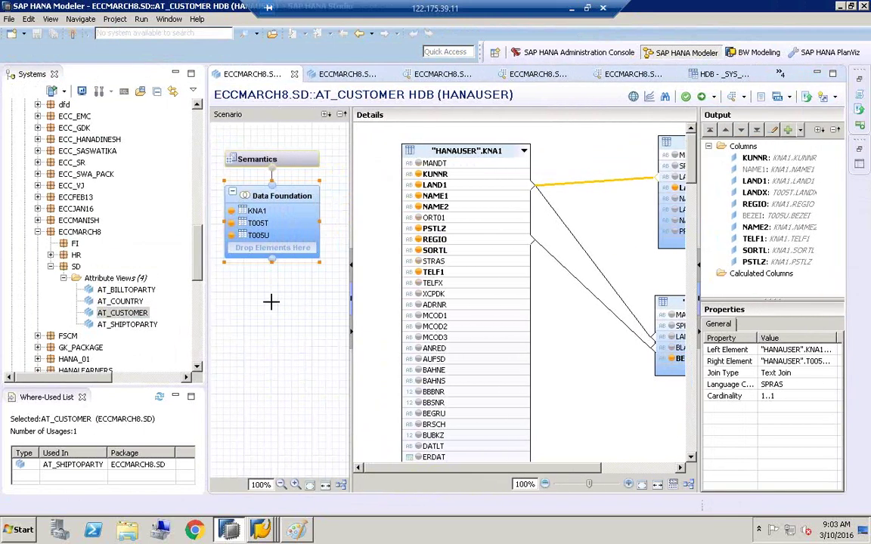
Step: Show the view-level properties of AT_CUSTOMER, widen them, and check the Column Engine property
left_click(273, 308)
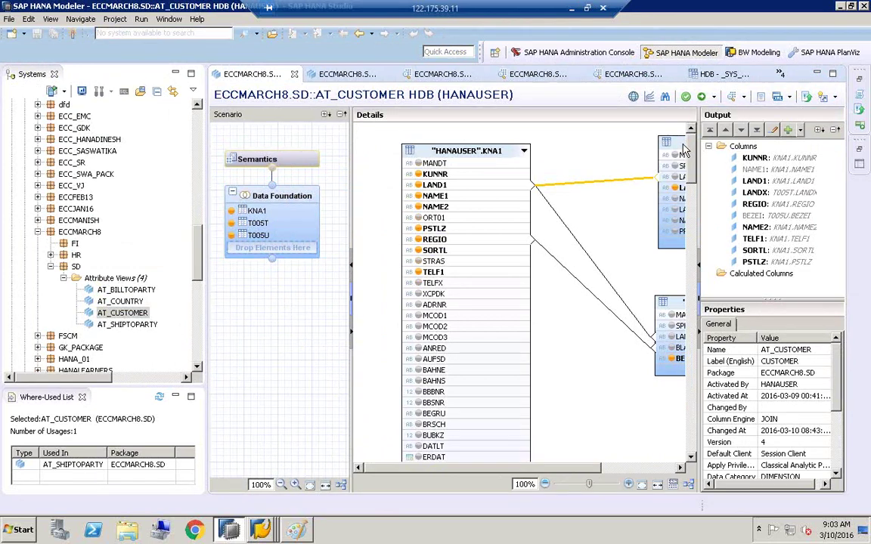
left_click_drag(696, 180, 637, 181)
left_click(683, 419)
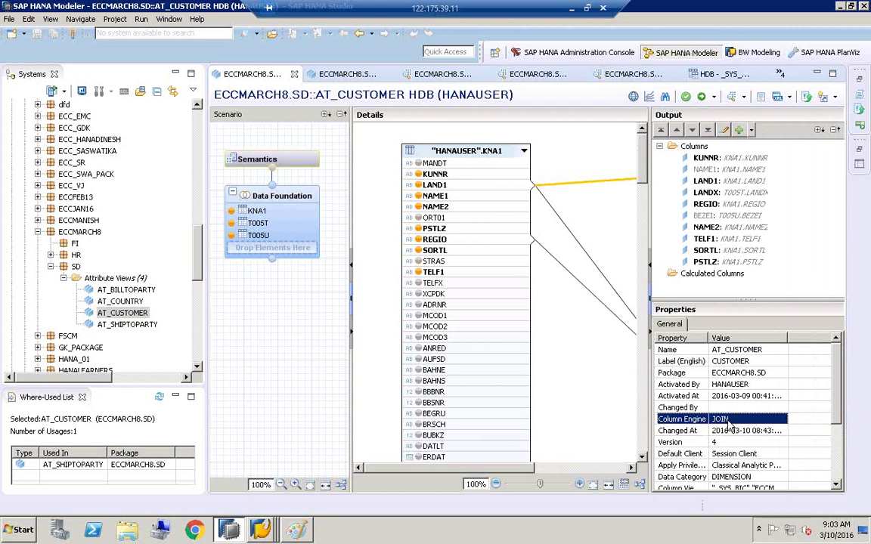
Step: Switch to the Paint sketch and cut out the old customer, shiptoparty, billtoparty and netrev diagram
mouse_move(312, 533)
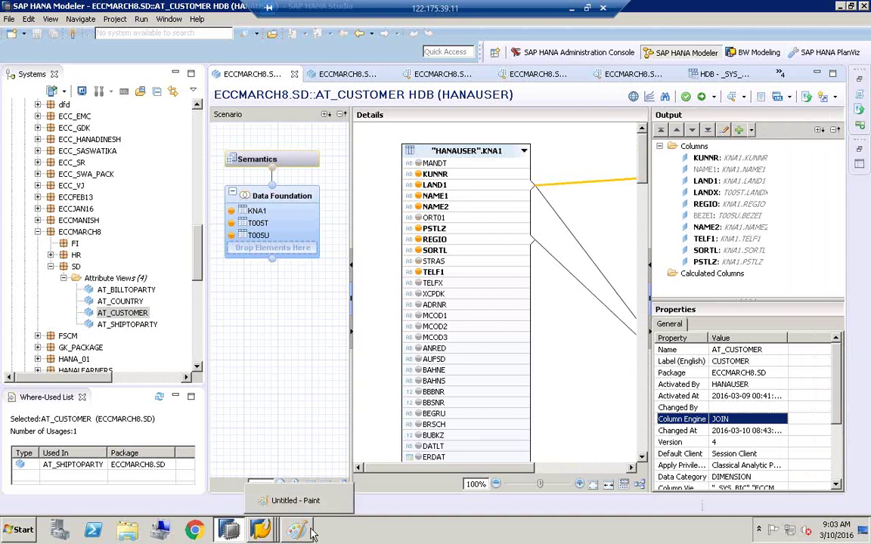
left_click(281, 484)
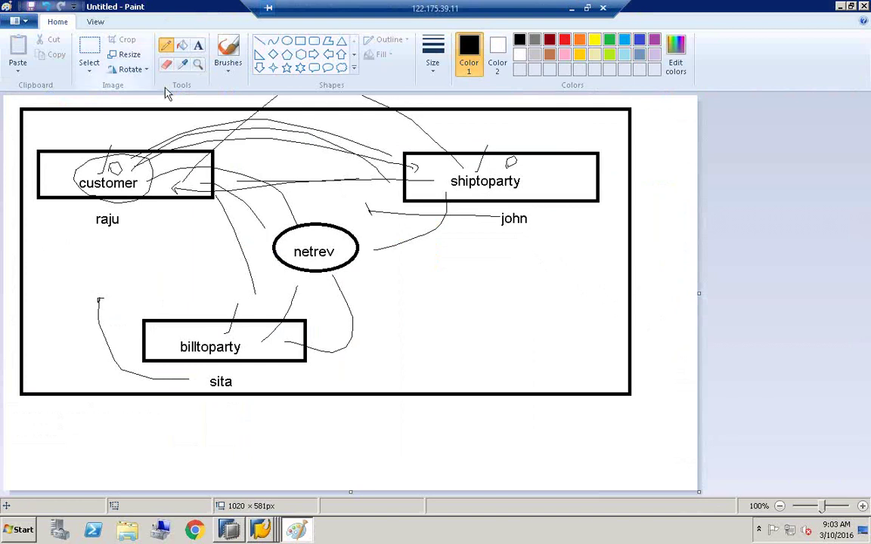
left_click(88, 59)
left_click_drag(15, 102, 544, 265)
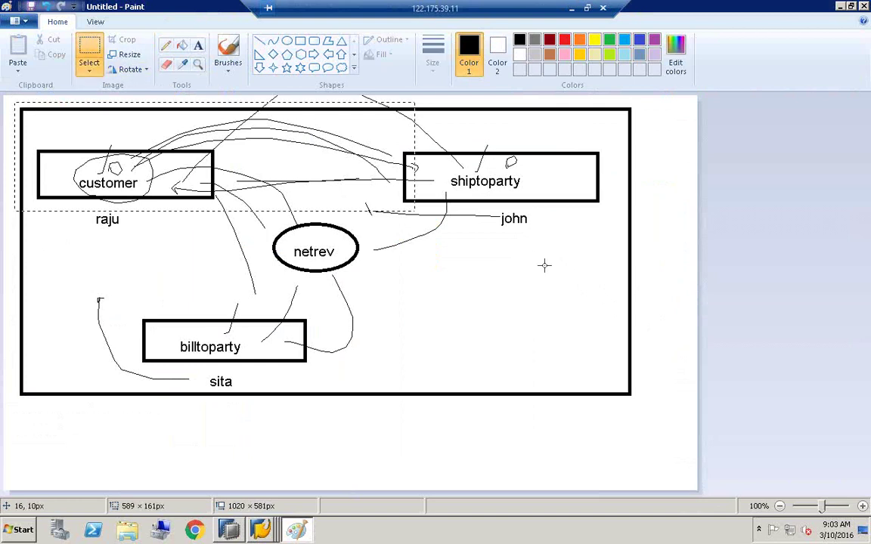
left_click_drag(657, 391, 659, 420)
right_click(491, 297)
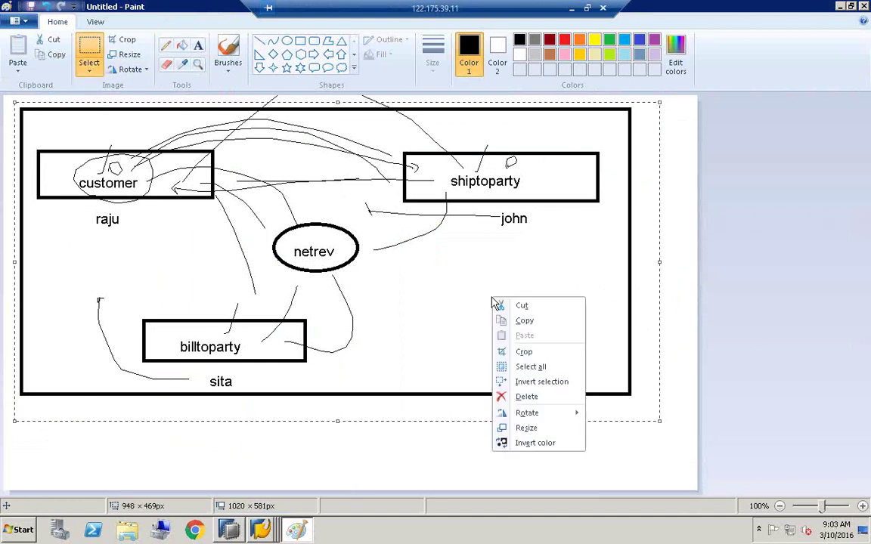
left_click(511, 306)
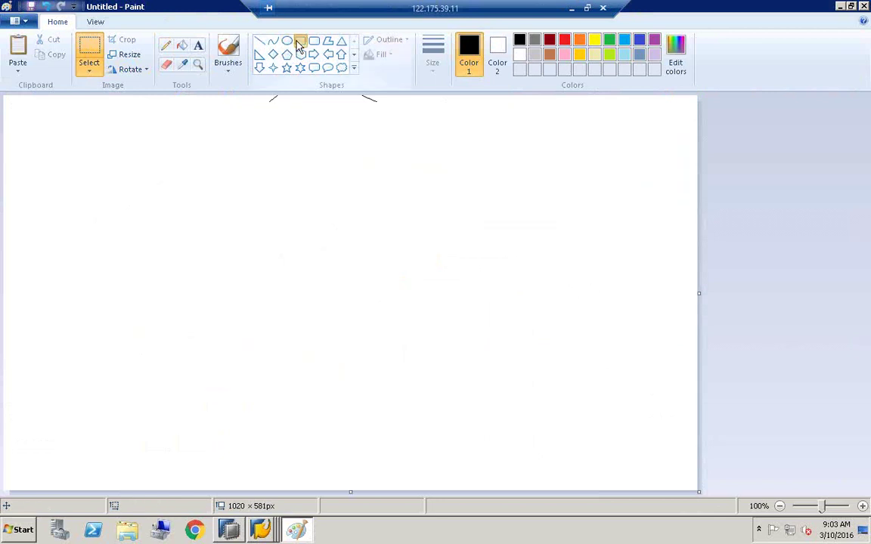
Step: Draw a rectangle of about 285 × 70 px near the canvas's lower edge and label it "join"
mouse_move(175, 379)
left_mouse_down()
mouse_move(225, 379)
mouse_move(368, 426)
left_mouse_up()
left_click(198, 45)
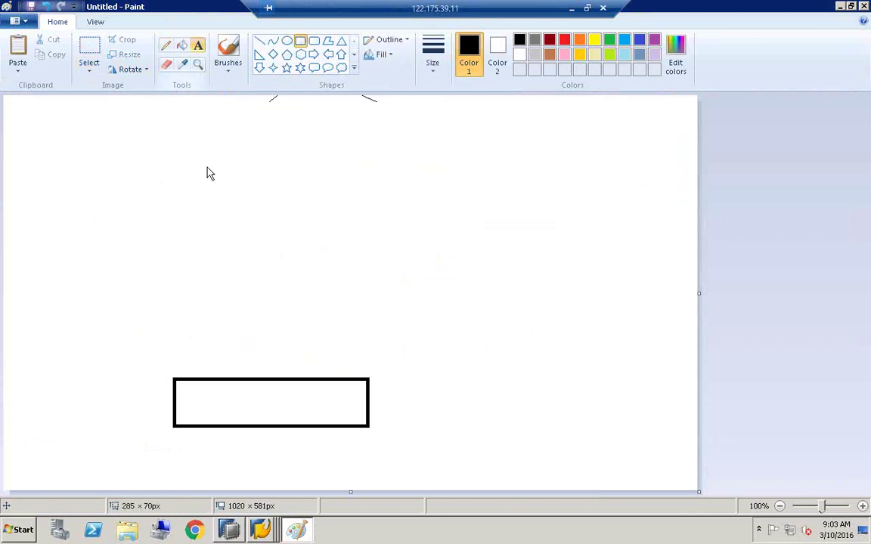
left_click(226, 391)
type("join")
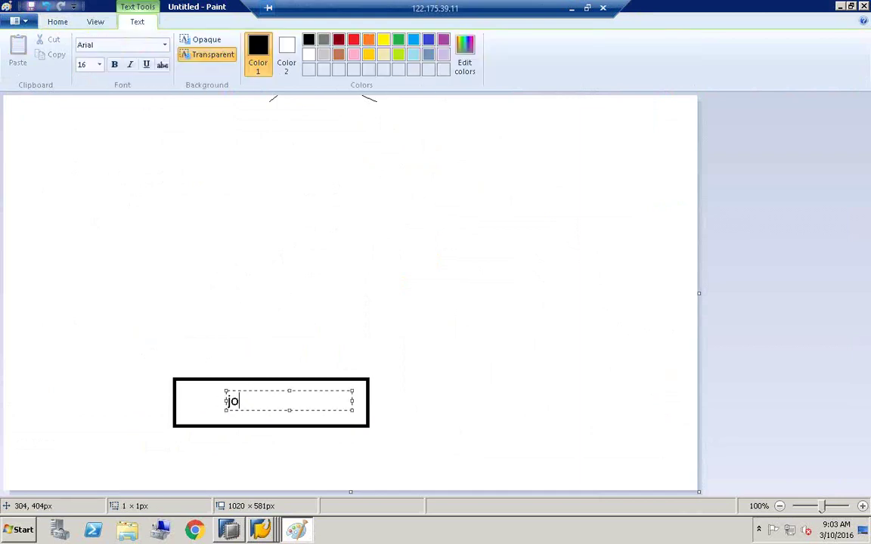
left_click(300, 186)
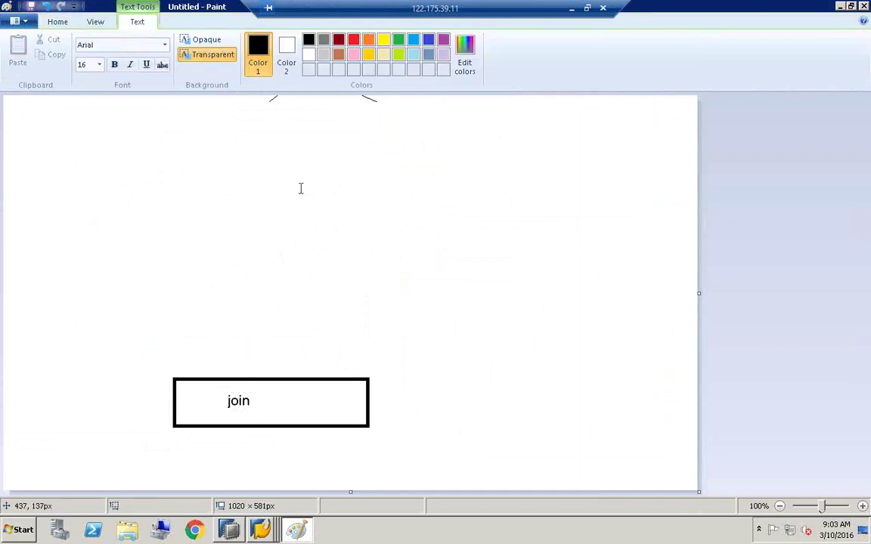
Step: Draw a similar rectangle above the join box and label it "cv - model"
left_click(300, 41)
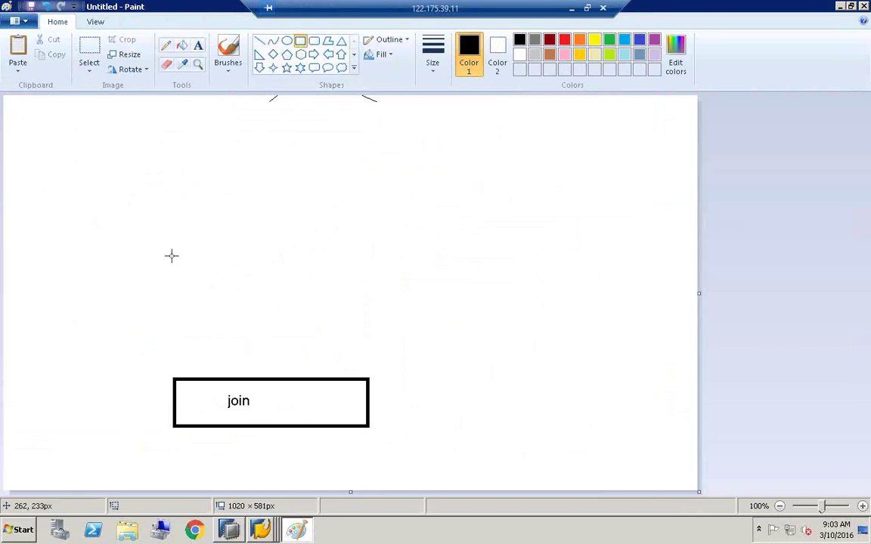
left_click_drag(163, 252, 369, 305)
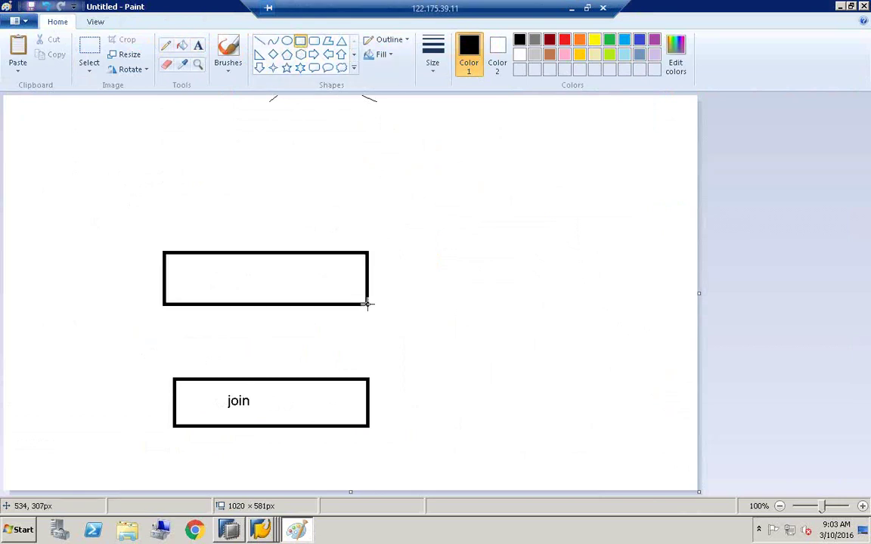
left_click(198, 45)
left_click(197, 264)
type("cv - model")
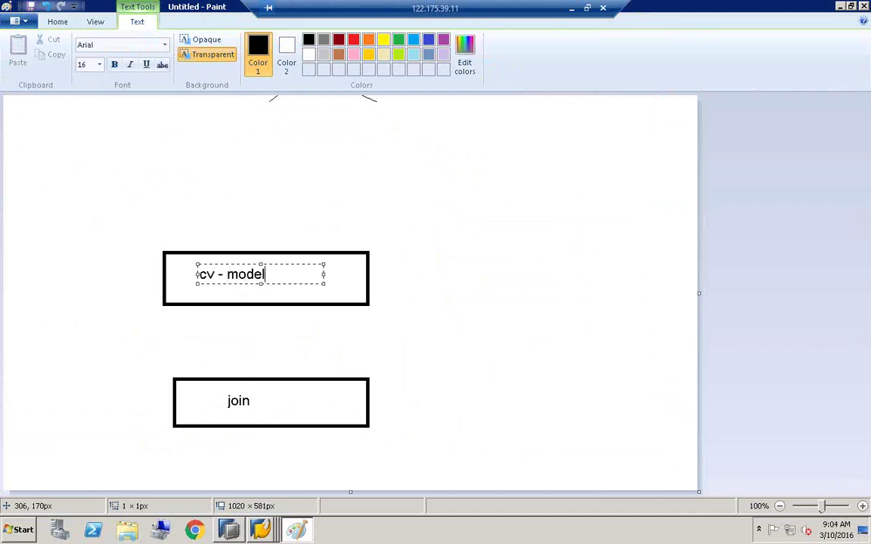
left_click(211, 202)
Step: Draw a box of about 72 × 38 px inside a rectangle of about 285 × 109 px above cv - model, and label the rectangle "schema"
left_click(300, 42)
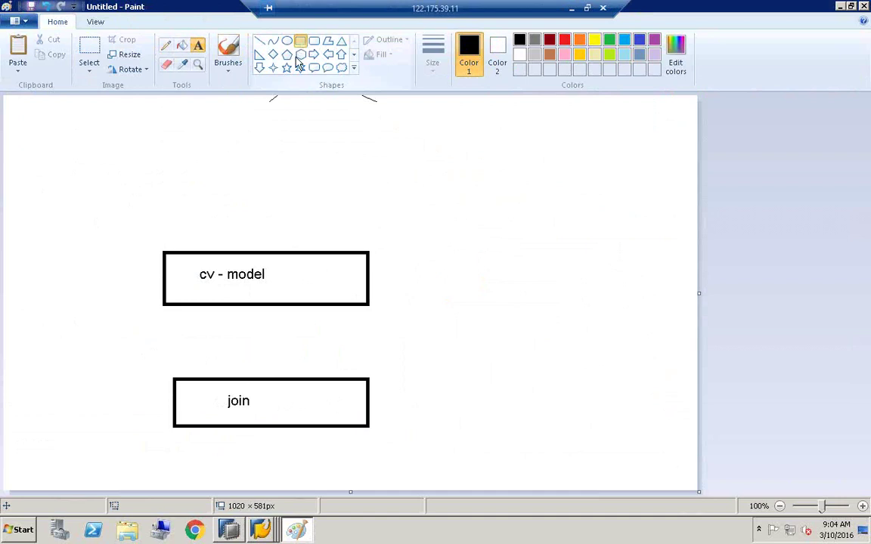
left_click_drag(207, 136, 257, 162)
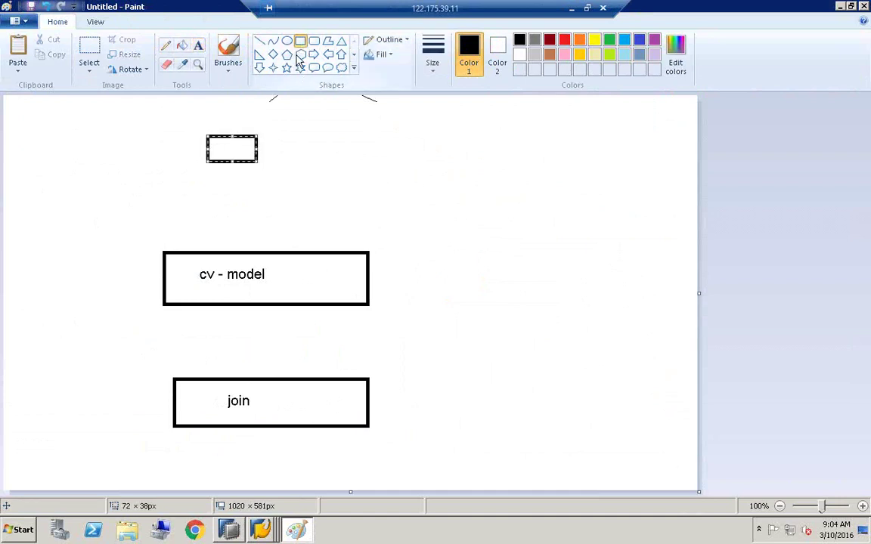
left_click(171, 112)
mouse_move(171, 112)
left_mouse_down()
mouse_move(326, 157)
mouse_move(365, 185)
left_mouse_up()
left_click(197, 45)
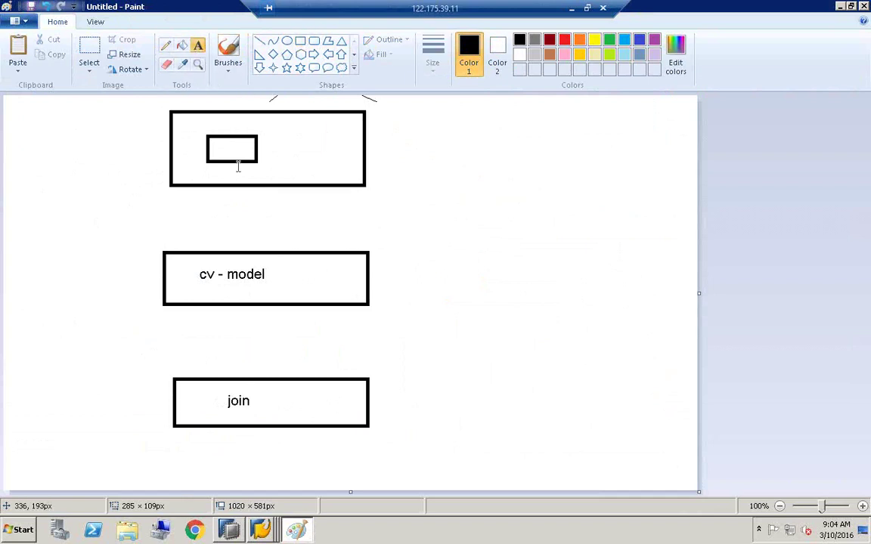
left_click(277, 121)
type("schema")
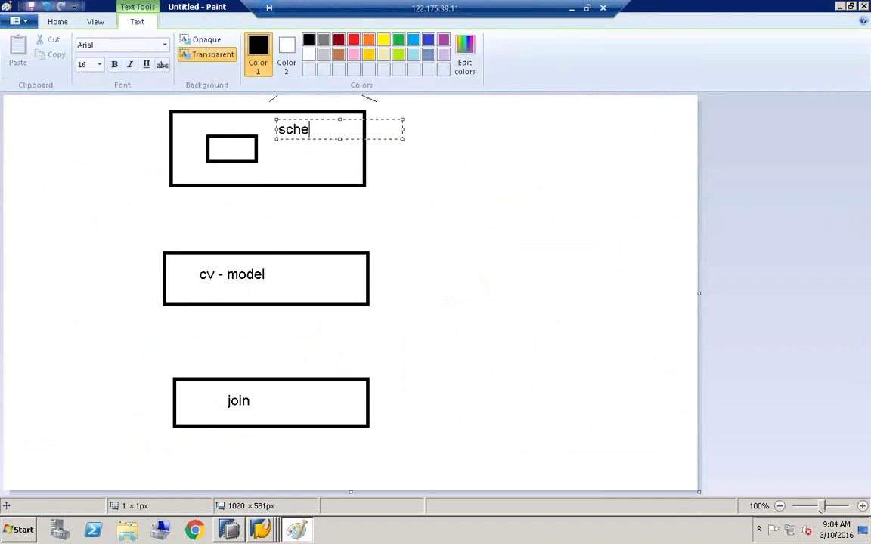
left_click(393, 147)
Step: Add the text "catalog" beside the schema rectangle and "content" beside the cv - model rectangle
left_click(382, 136)
type("catalog")
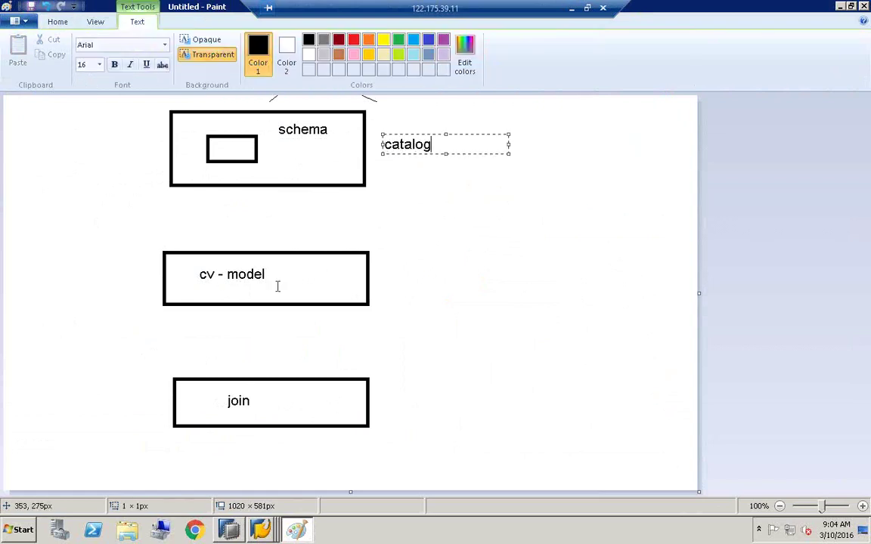
left_click(384, 285)
left_click(385, 285)
type("content")
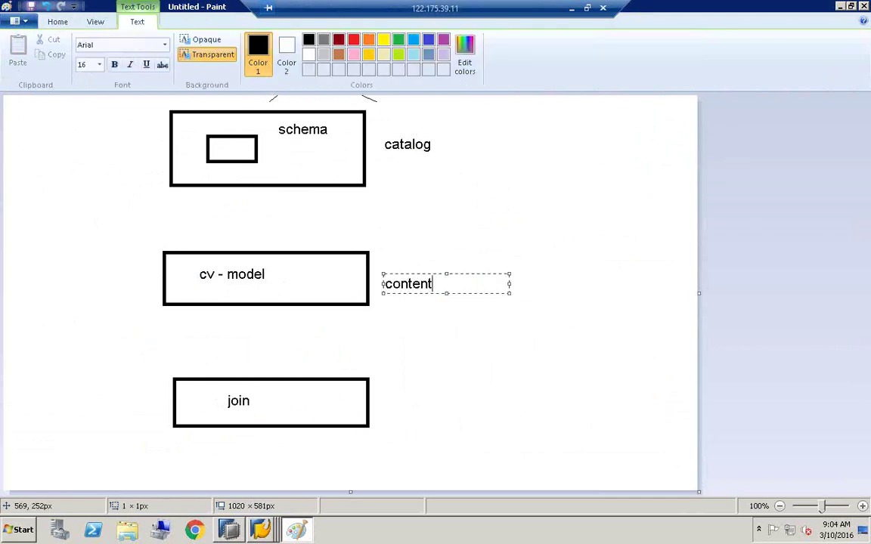
left_click(434, 286)
Step: Sketch pencil lines linking catalog, schema, the inner box, cv - model and join, with horizontal dividers between the three layers
left_click(167, 47)
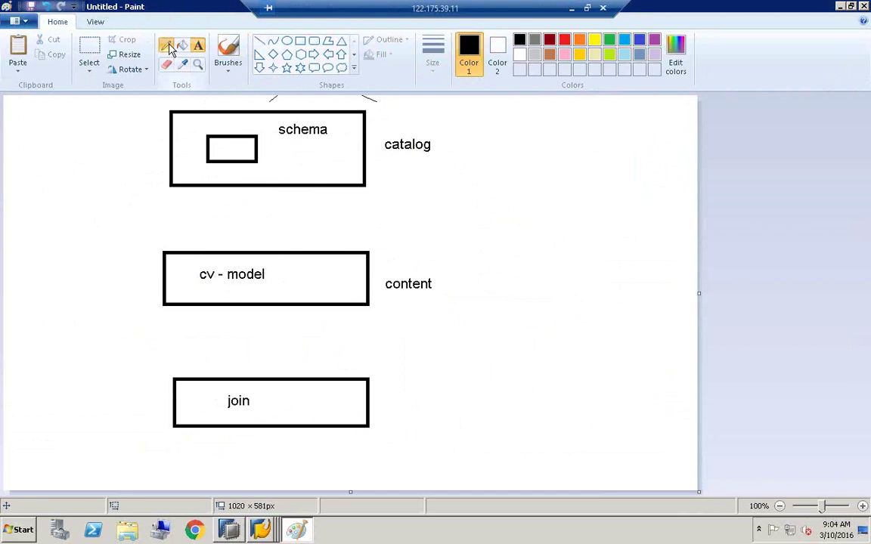
mouse_move(403, 135)
left_mouse_down()
mouse_move(354, 108)
mouse_move(325, 118)
mouse_move(298, 99)
mouse_move(200, 102)
mouse_move(252, 125)
mouse_move(220, 115)
mouse_move(256, 143)
left_mouse_up()
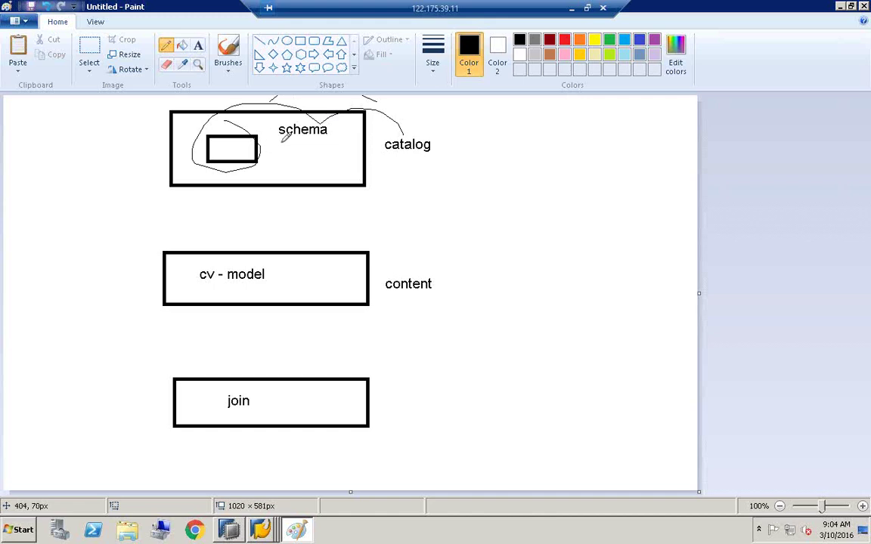
mouse_move(230, 150)
left_mouse_down()
mouse_move(191, 149)
mouse_move(136, 202)
mouse_move(189, 248)
mouse_move(275, 261)
mouse_move(226, 286)
mouse_move(235, 267)
mouse_move(258, 258)
mouse_move(226, 243)
mouse_move(203, 272)
mouse_move(223, 275)
mouse_move(201, 280)
left_mouse_up()
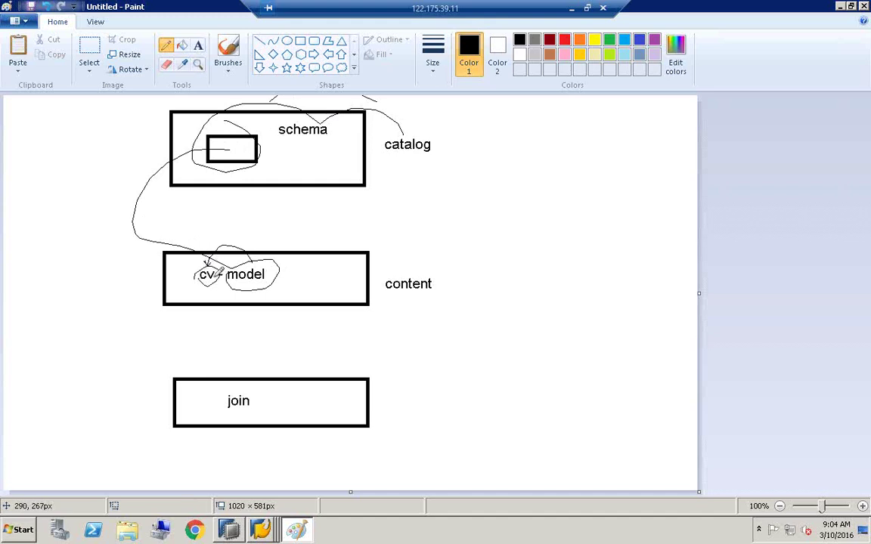
mouse_move(206, 281)
left_mouse_down()
mouse_move(243, 391)
mouse_move(237, 386)
mouse_move(230, 413)
mouse_move(252, 387)
left_mouse_up()
left_click_drag(116, 209, 404, 227)
left_click_drag(149, 337, 446, 338)
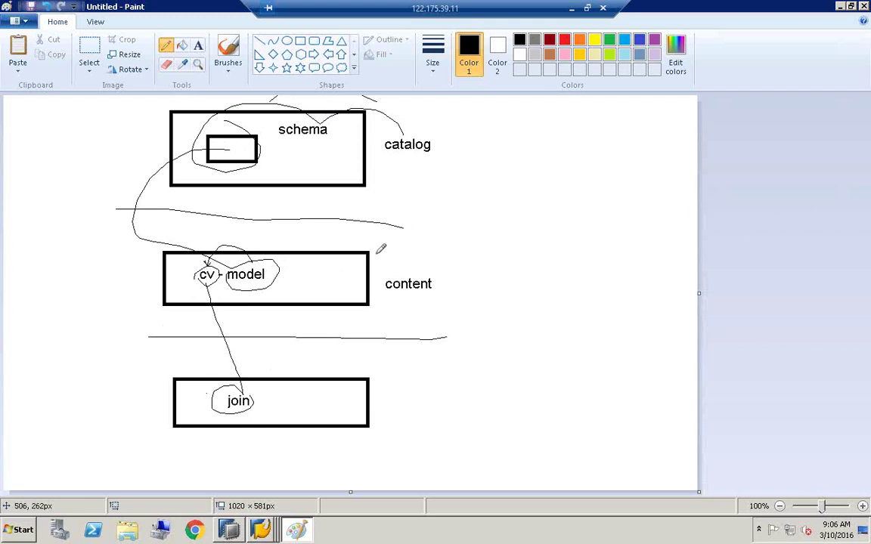
Step: Minimize the Paint diagram, the modeler, the KNA1, T005T and T005U Data Browser windows, and SAP Logon to show the desktop
left_click(840, 7)
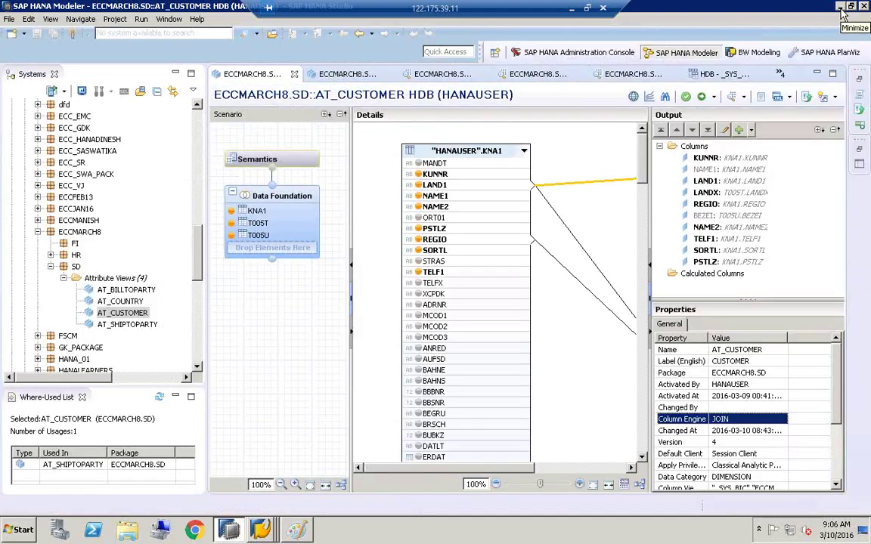
left_click(840, 6)
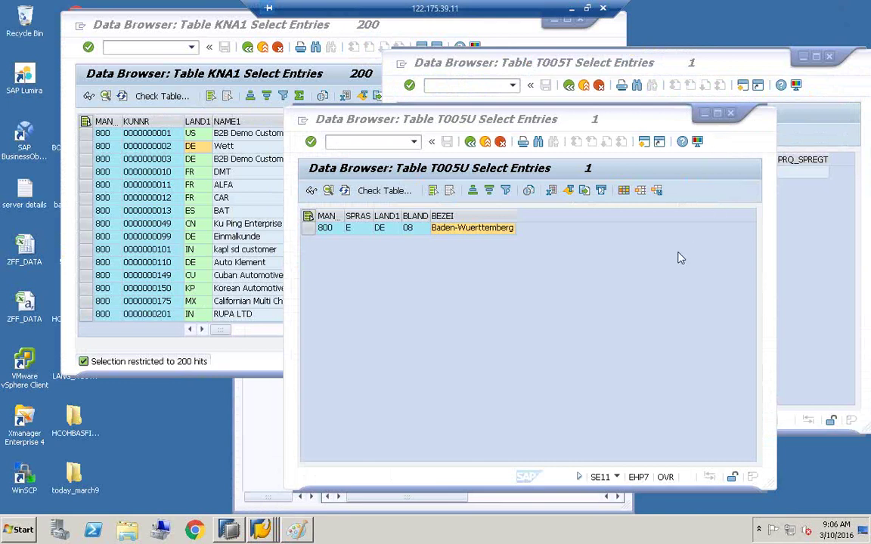
left_click(703, 113)
left_click(801, 57)
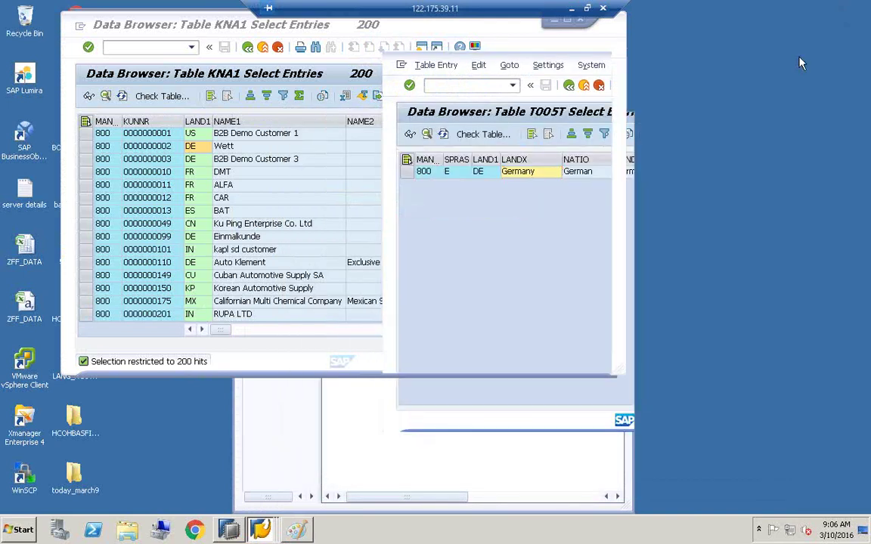
left_click(554, 23)
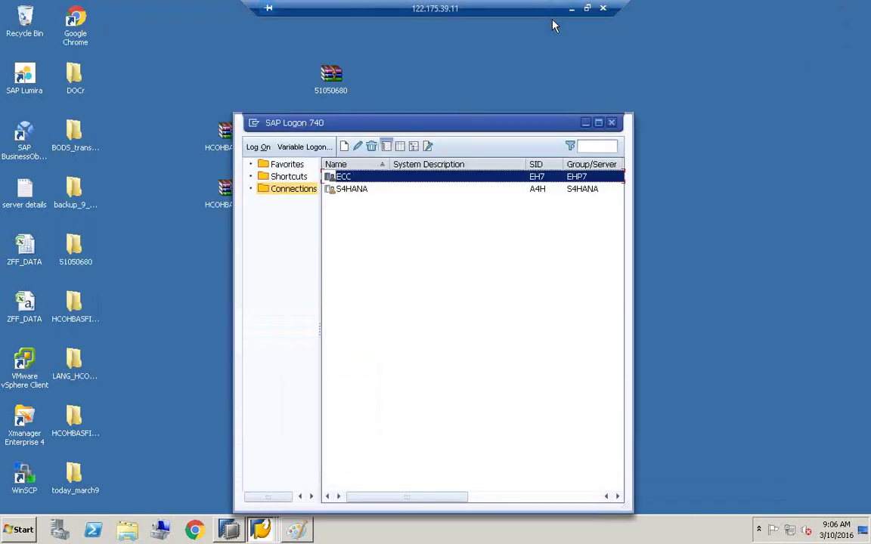
left_click(583, 124)
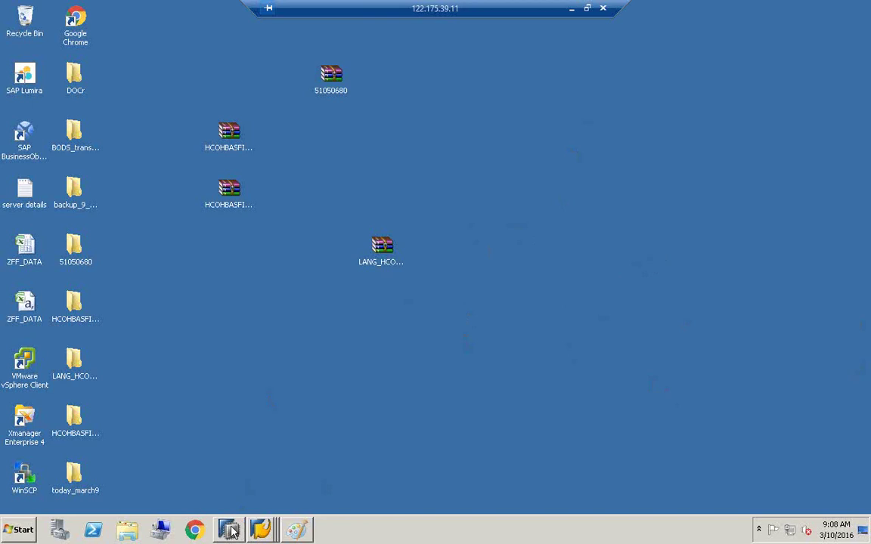
Step: Cancel the reconnection attempt of the lost remote desktop session
left_click(586, 7)
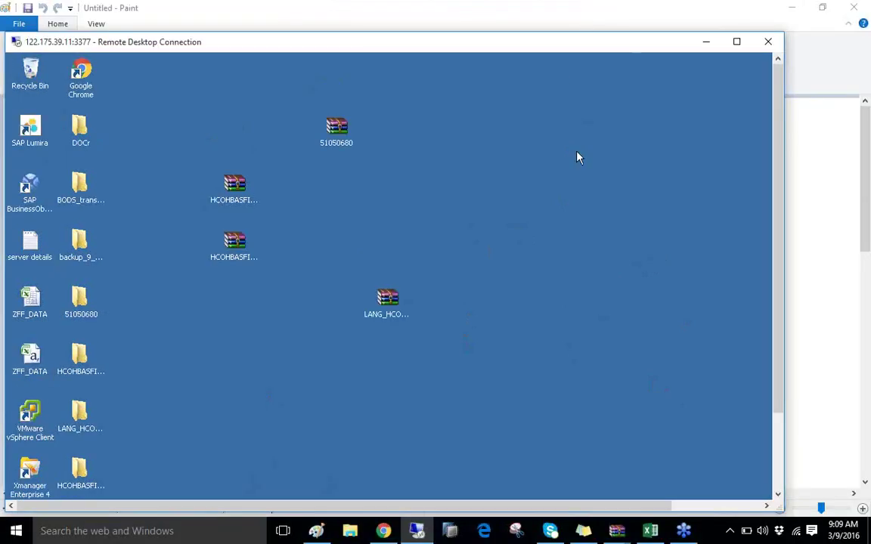
double_click(439, 47)
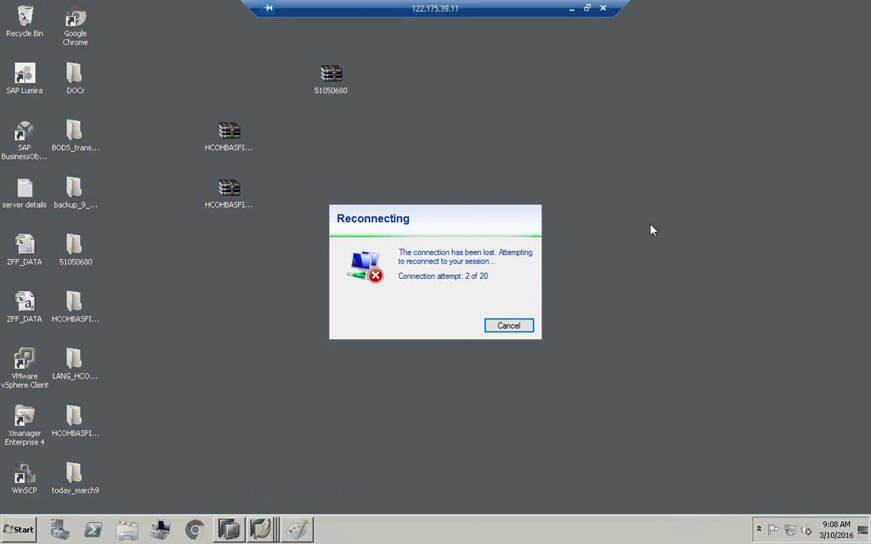
left_click(586, 8)
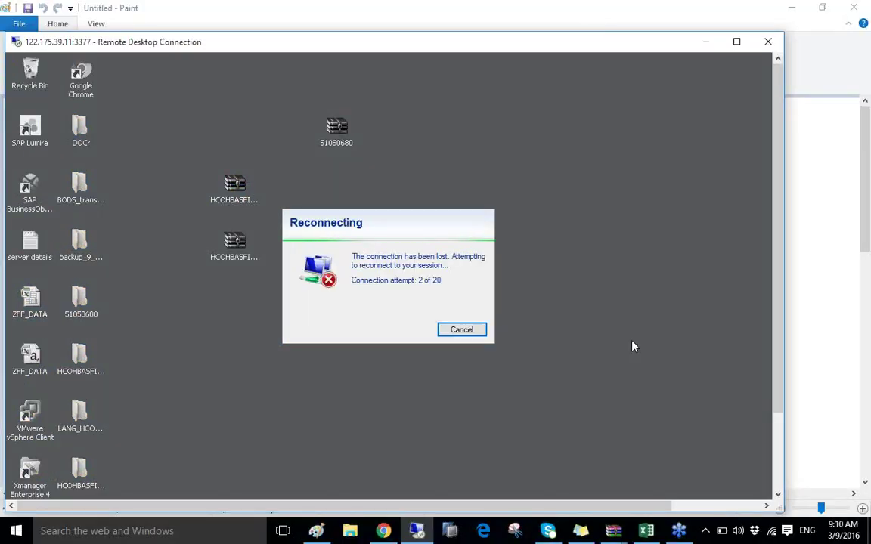
double_click(641, 47)
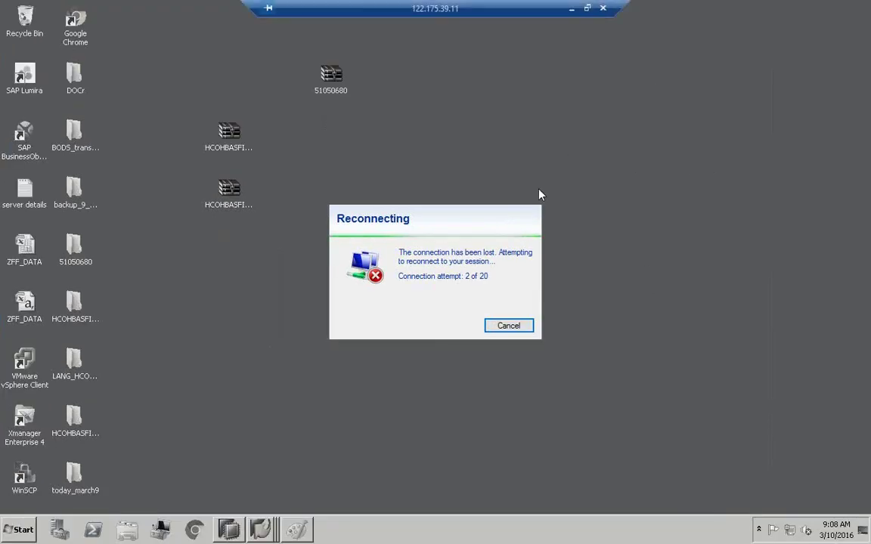
left_click(504, 331)
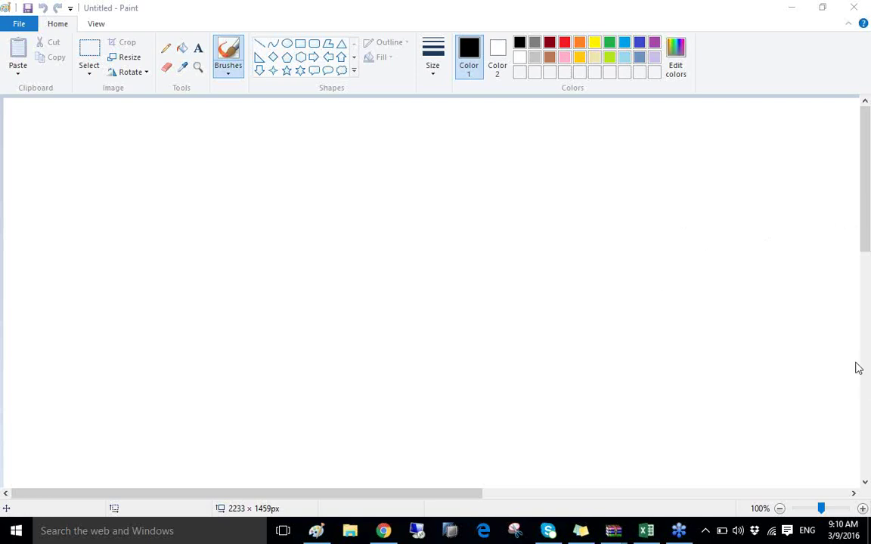
Step: Check the local computer's available Wi-Fi networks and close the network list
left_click(773, 534)
left_click(507, 217)
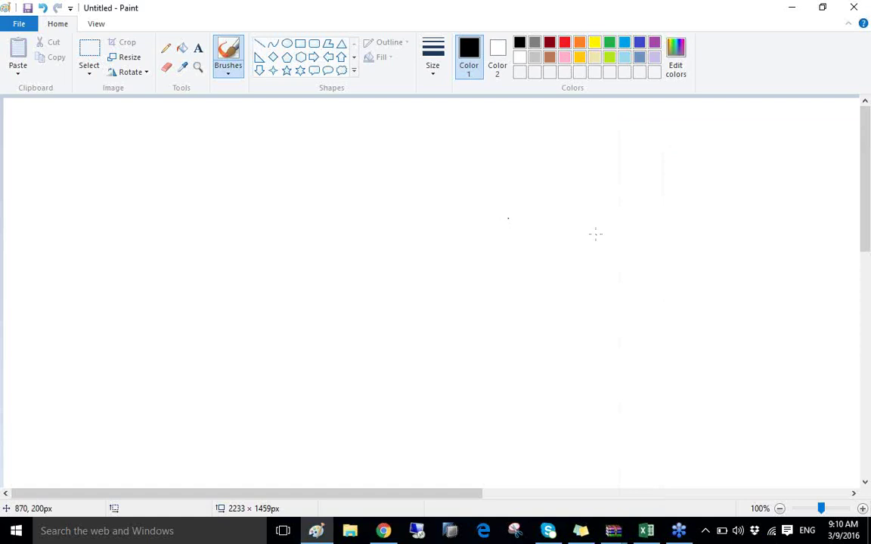
left_click(596, 235)
left_click(493, 306)
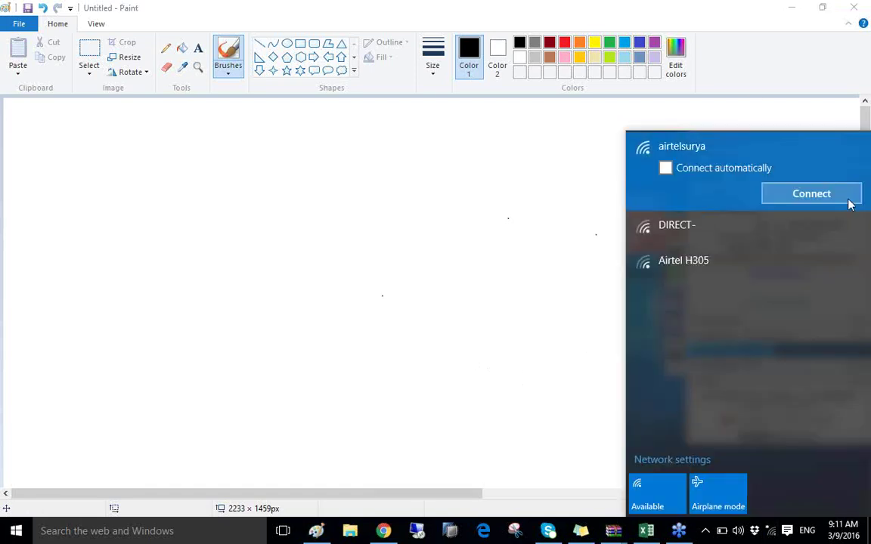
left_click(507, 272)
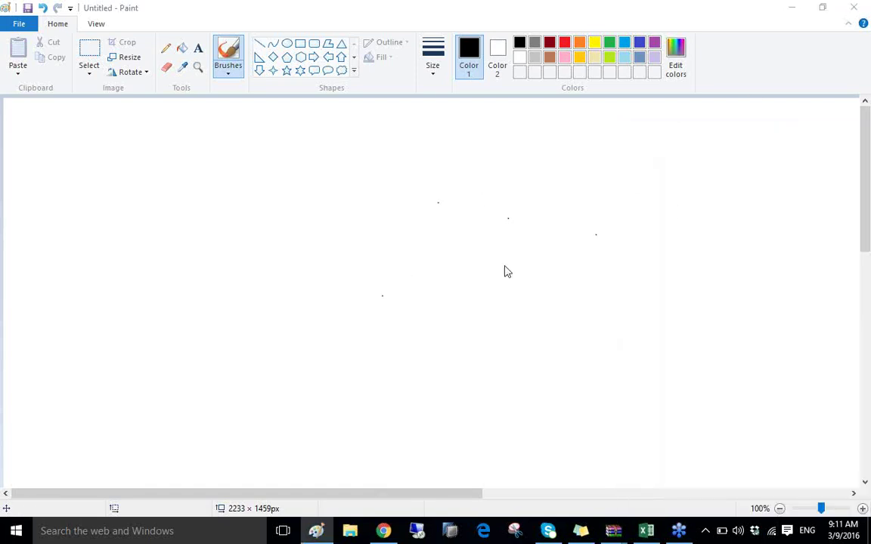
left_click(632, 241)
key("ctrl+z")
left_click(495, 210)
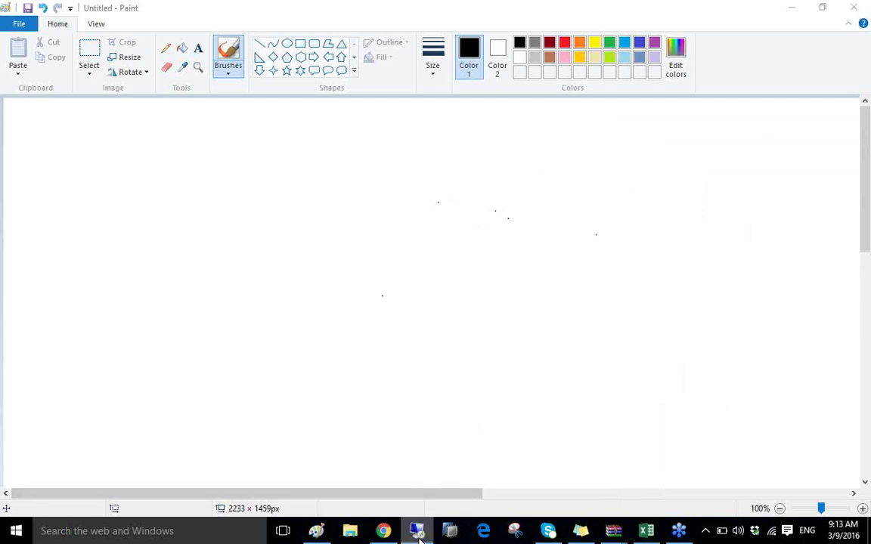
Step: Reconnect to the remote desktop session by entering the account password
left_click(420, 533)
left_click(486, 246)
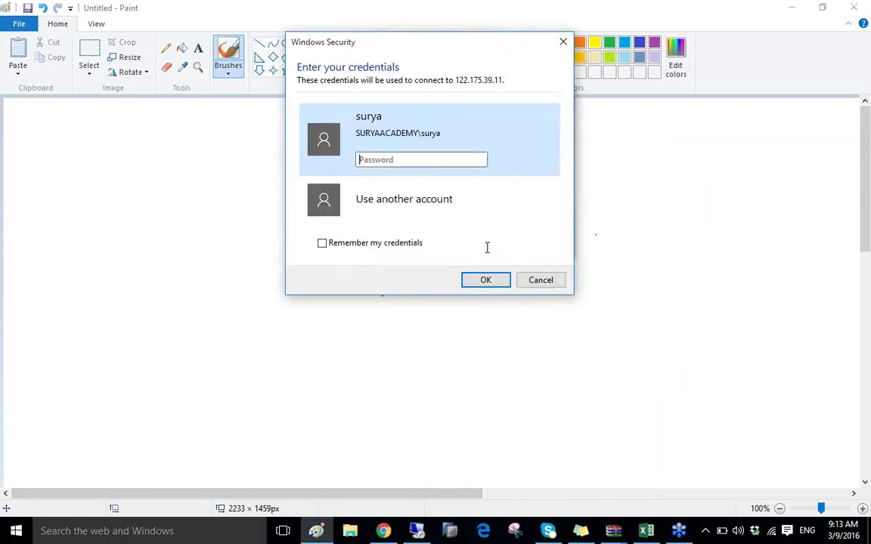
type("••")
key("BackSpace")
key("BackSpace")
type("•")
key("Return")
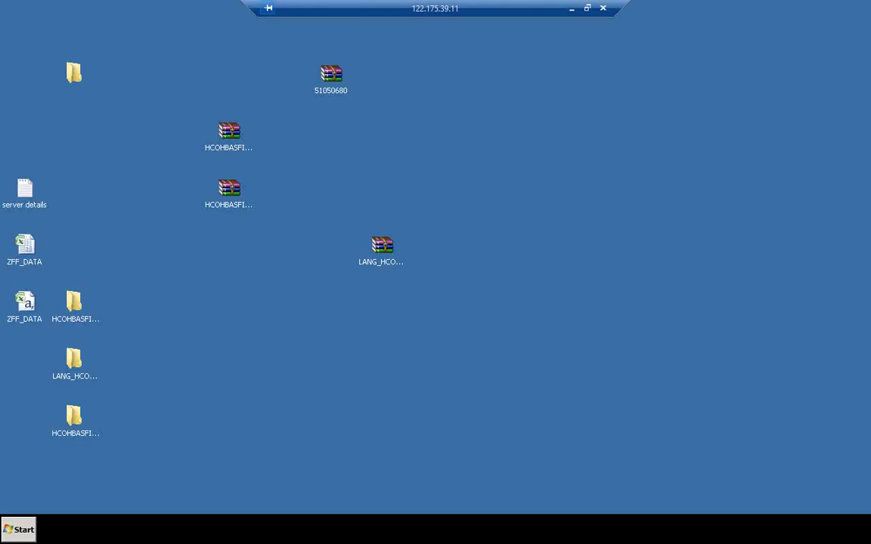
Step: Switch to SAP HANA Modeler and widen the details area of AT_CUSTOMER to show the T005T and T005U tables fully
left_click(230, 529)
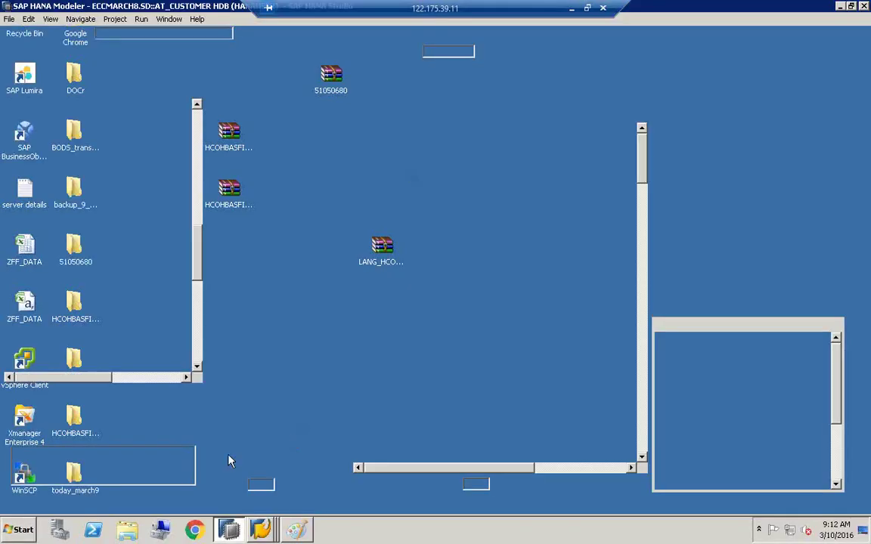
left_click(123, 312)
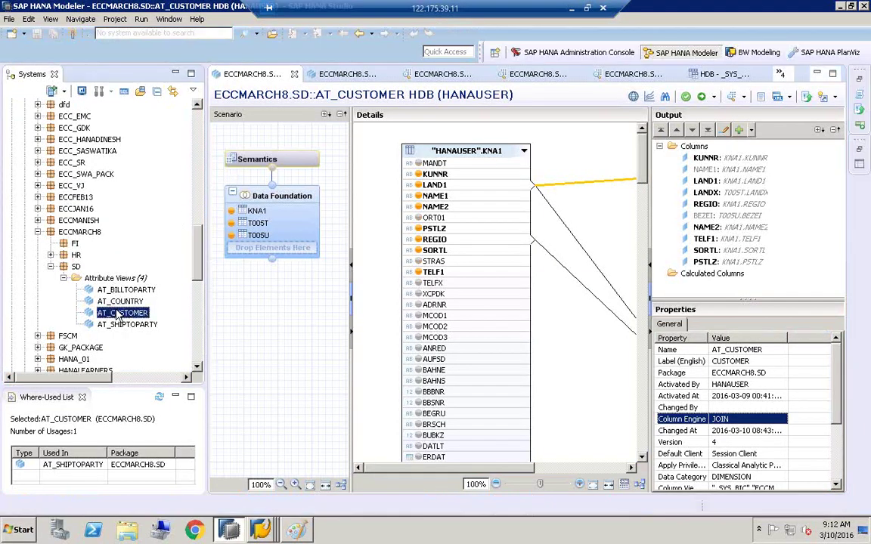
left_click_drag(206, 192, 176, 189)
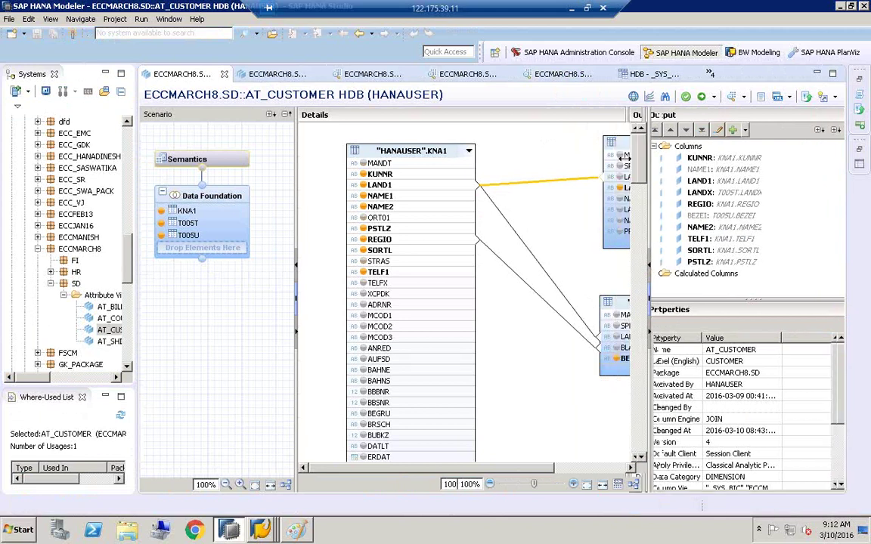
left_click_drag(625, 165, 703, 166)
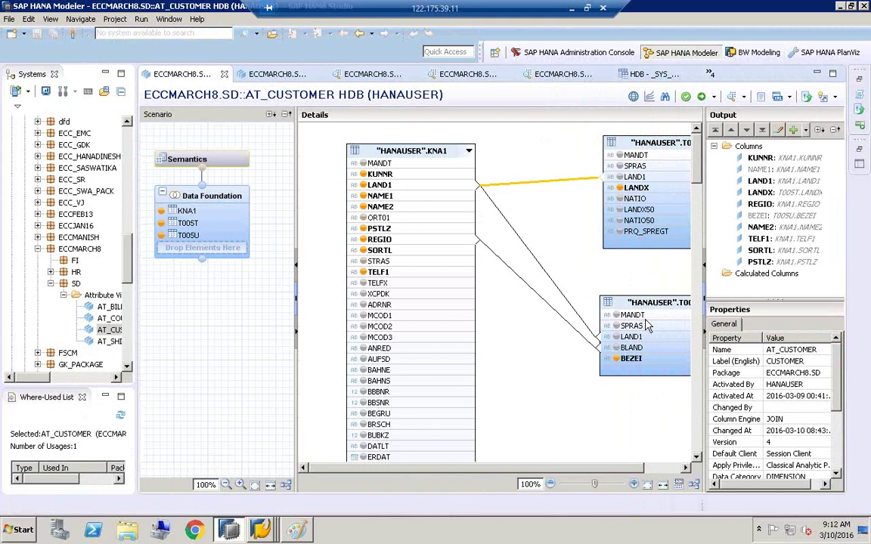
left_click_drag(704, 226, 754, 226)
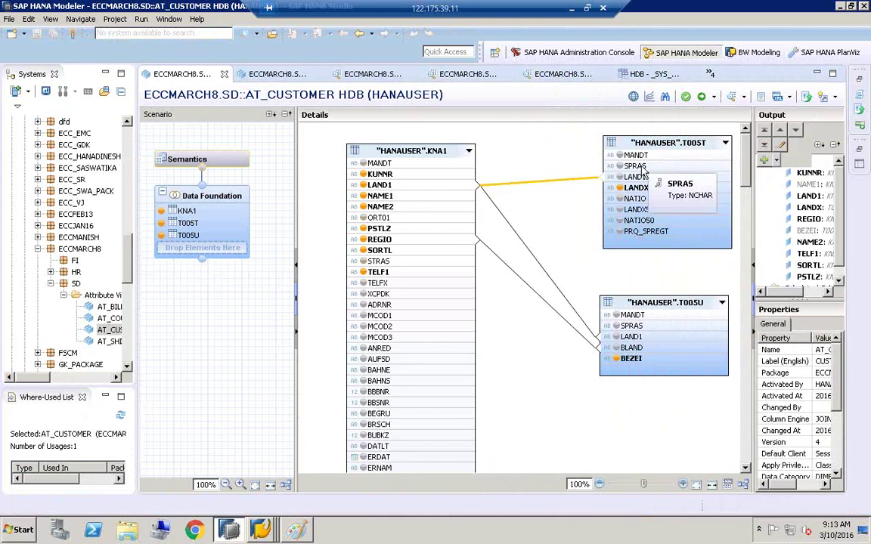
Step: Change the join type between KNA1 and T005T on LAND1 to Inner
right_click(576, 149)
left_click(555, 186)
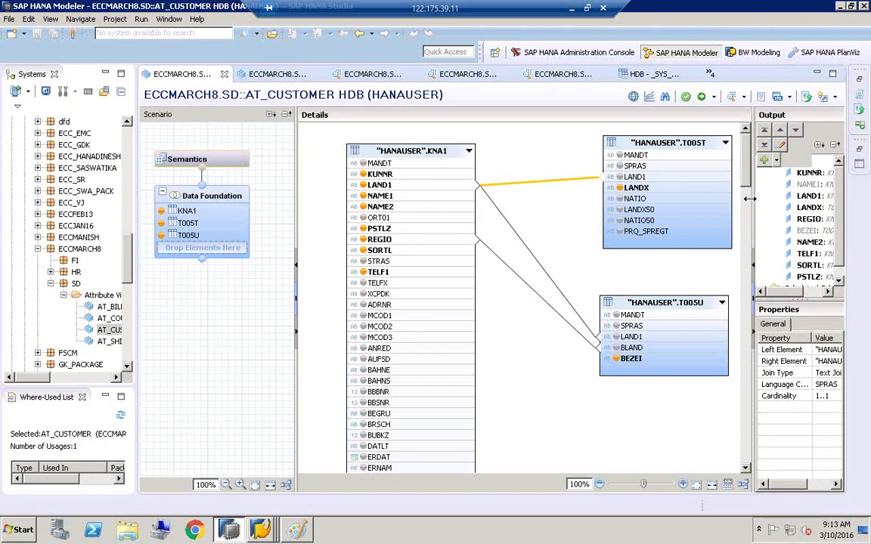
left_click_drag(748, 198, 697, 198)
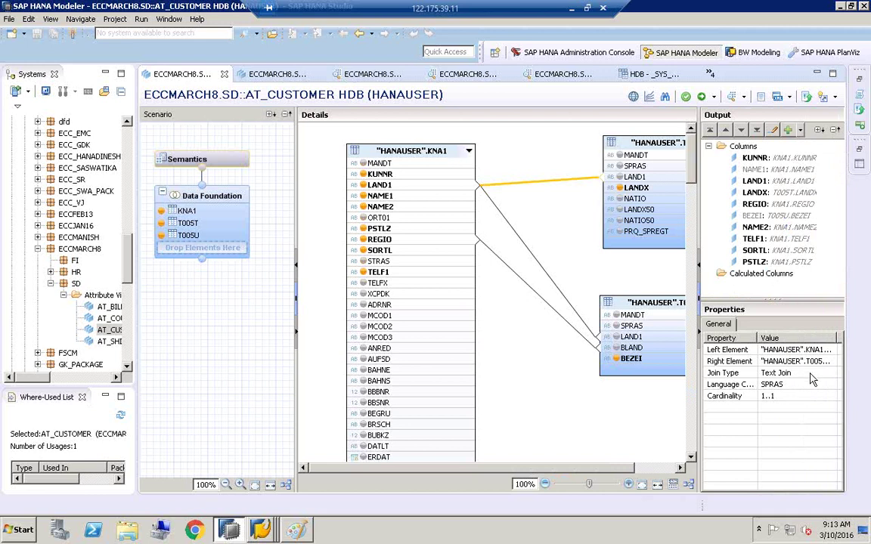
left_click(816, 373)
left_click(831, 373)
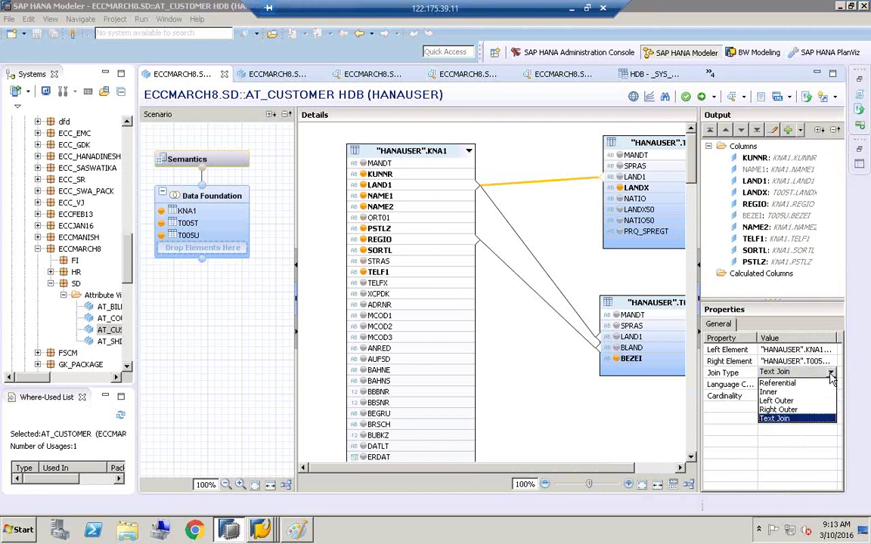
left_click(774, 394)
left_click(791, 439)
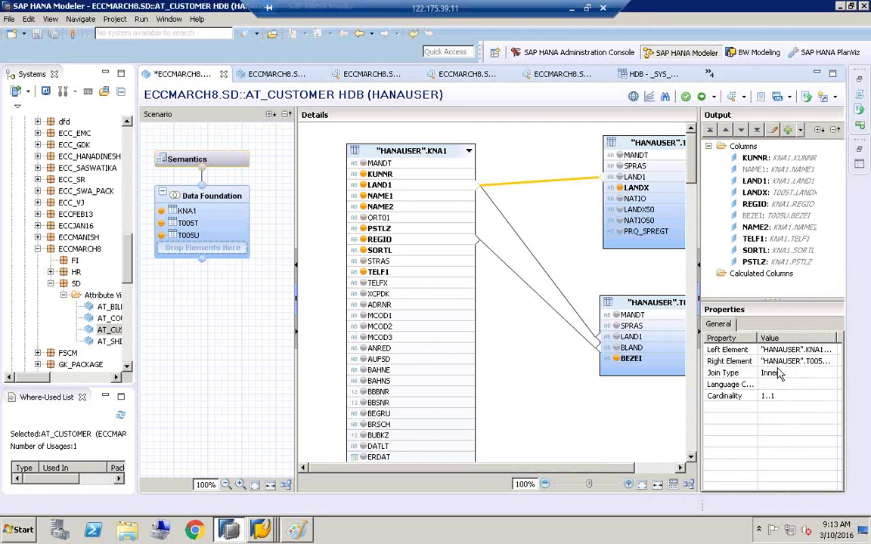
left_click_drag(758, 337, 767, 337)
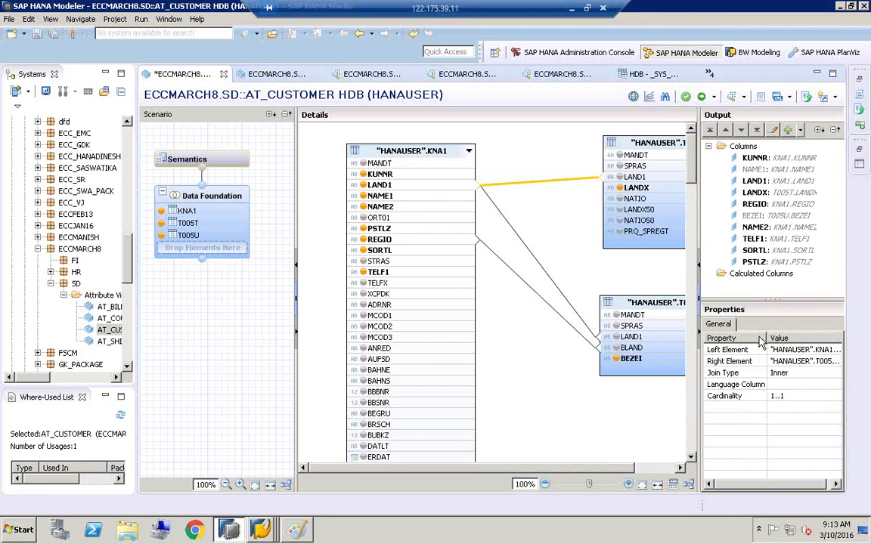
Step: Apply an Equal filter with value E to the SPRAS column of T005T
left_click_drag(697, 333, 749, 333)
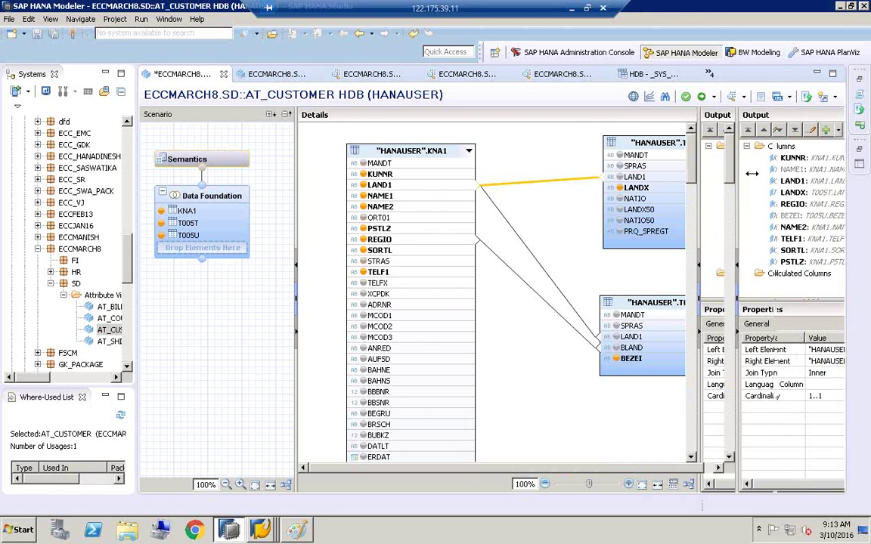
right_click(637, 166)
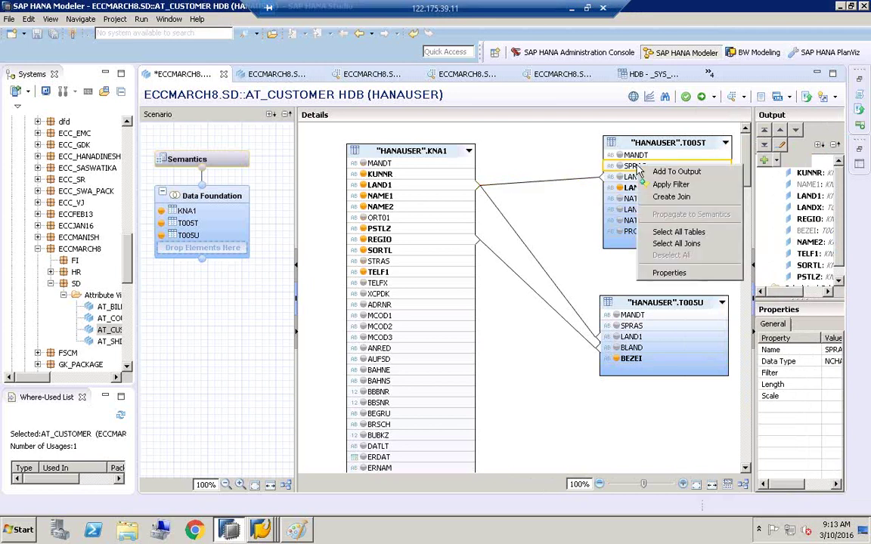
left_click(668, 187)
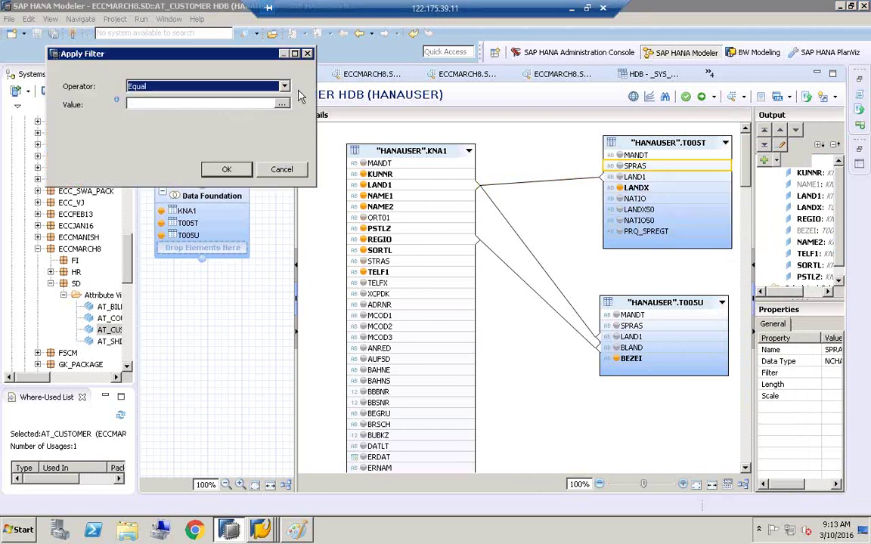
left_click(281, 105)
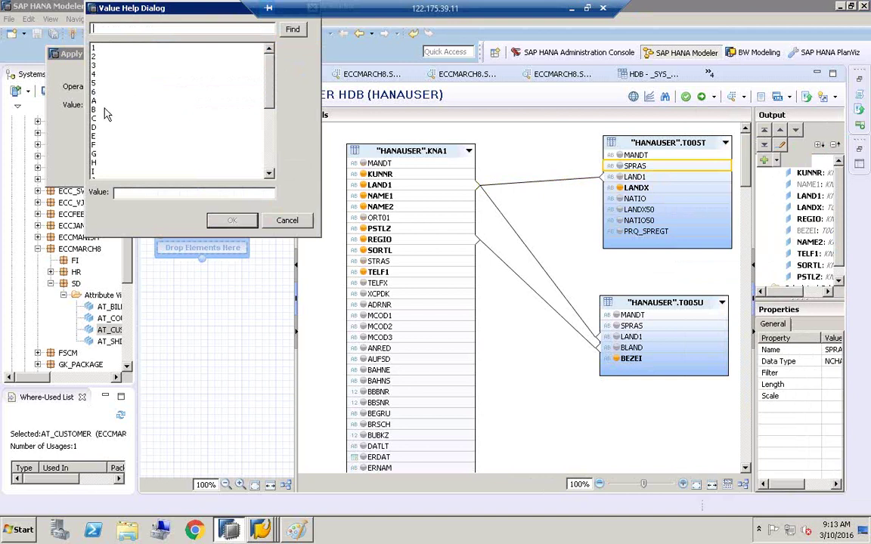
left_click(92, 134)
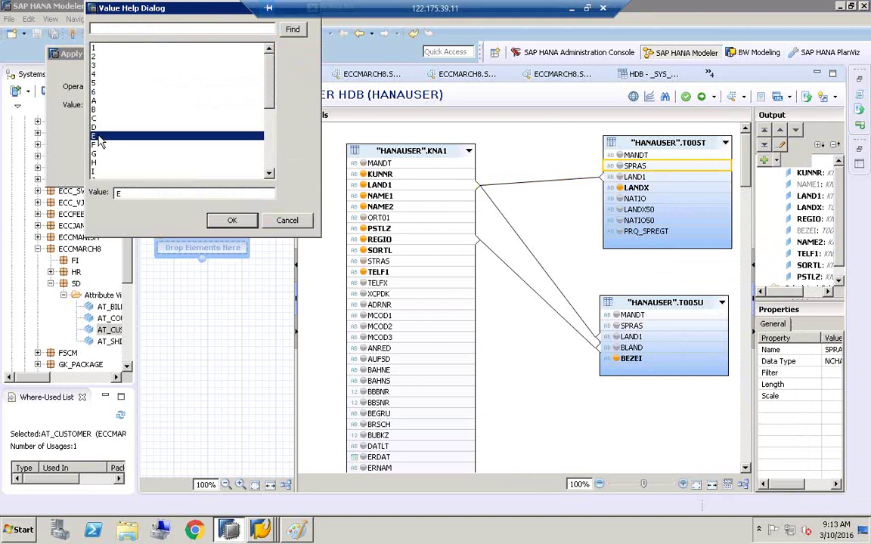
left_click(229, 220)
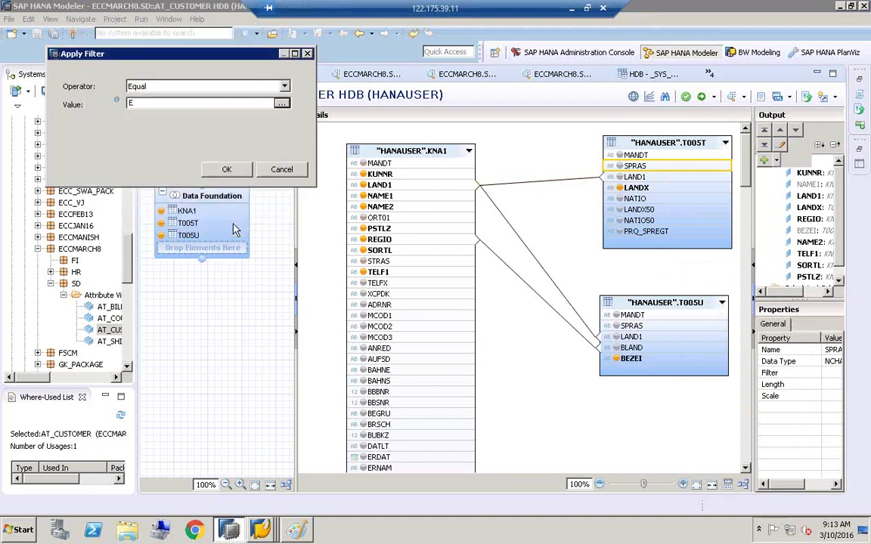
left_click(230, 171)
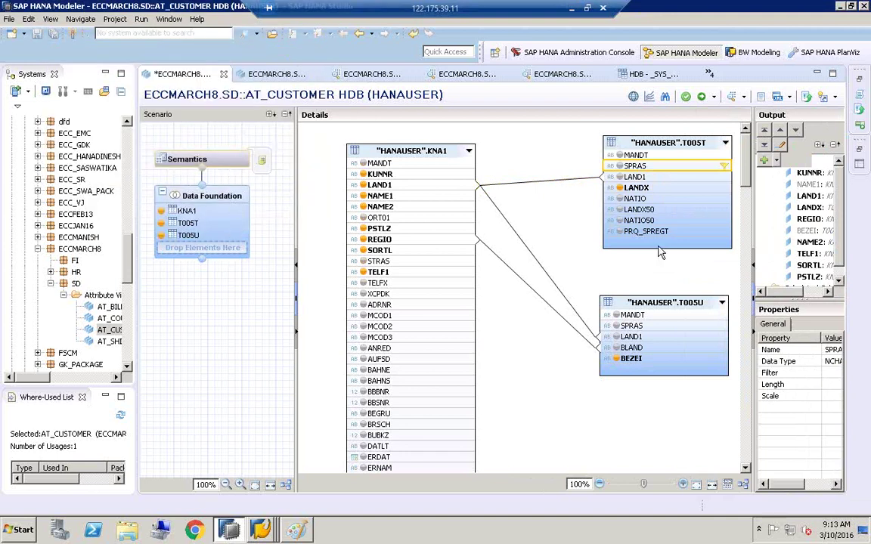
Step: Inspect the properties of the KNA1–T005T join, the T005T SPRAS filter and the KNA1–T005U join
left_click(497, 188)
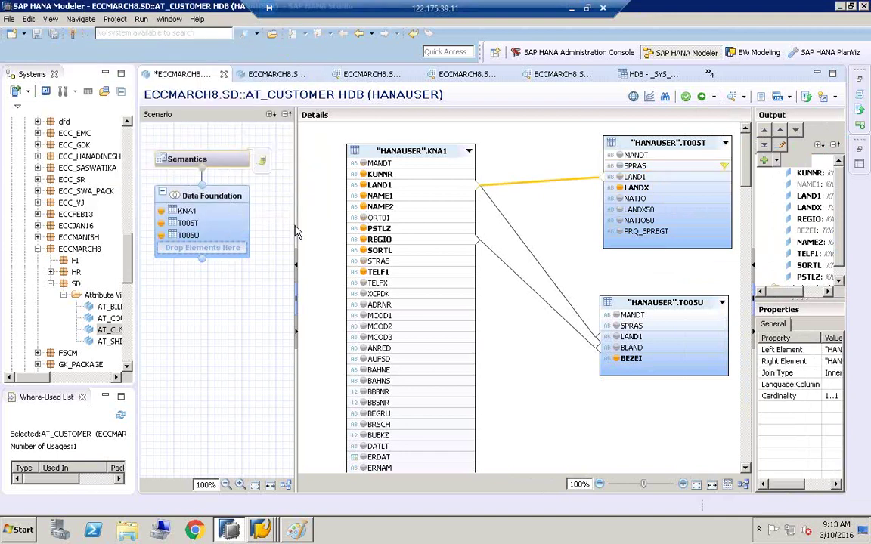
left_click_drag(291, 225, 239, 225)
left_click_drag(752, 217, 701, 217)
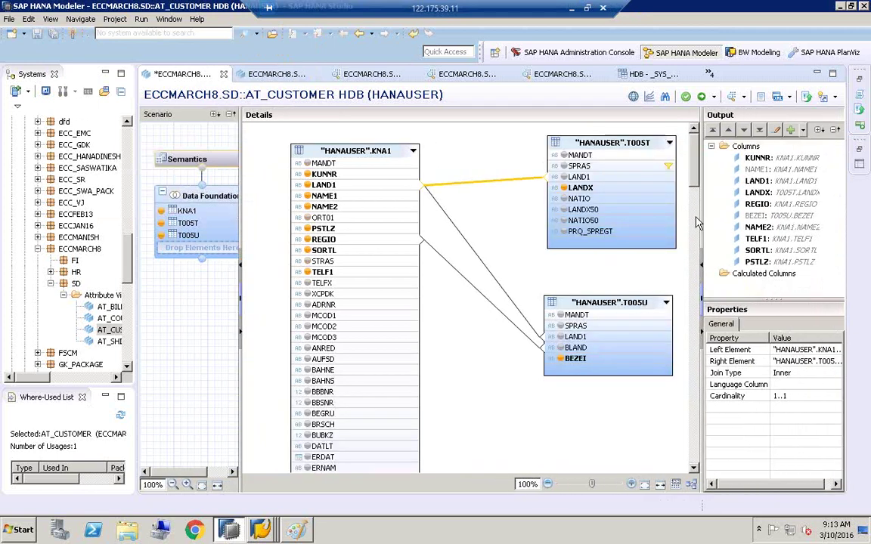
left_click(665, 166)
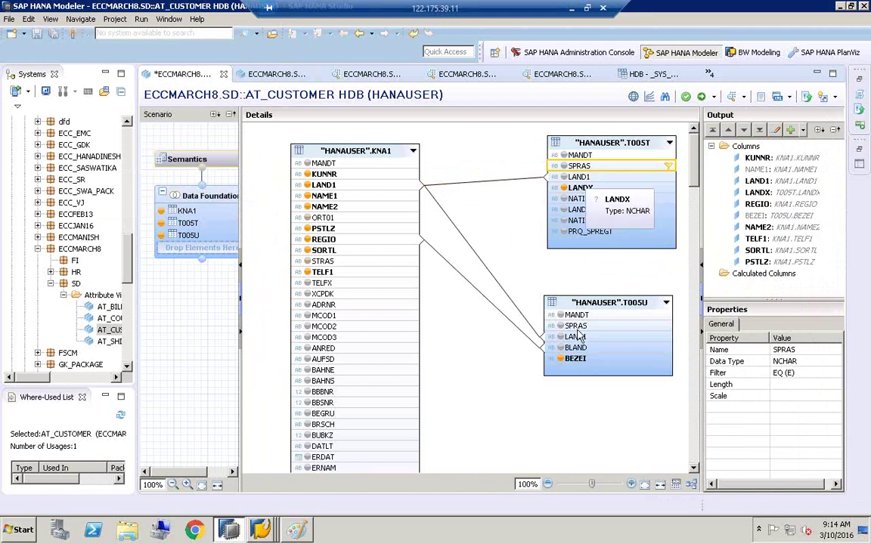
left_click(529, 329)
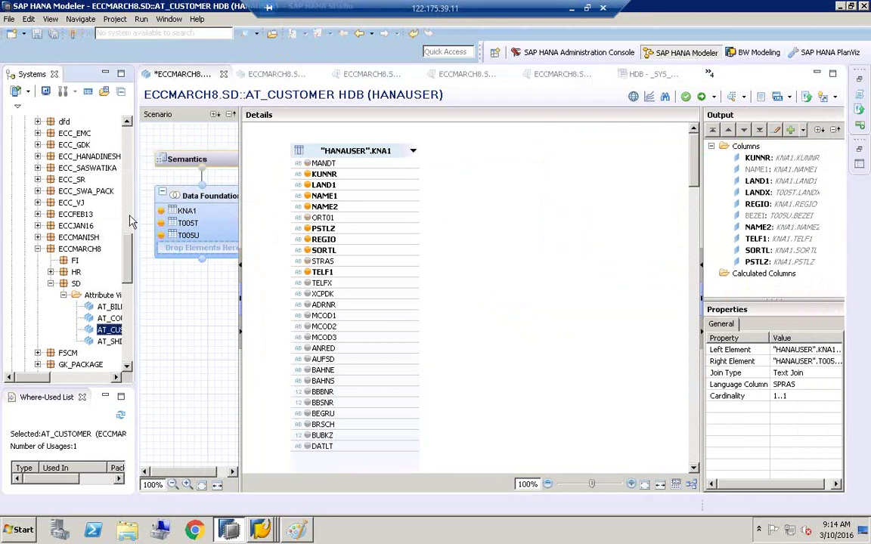
Step: Open the additional database logon properties of the HDB (HANAUSER) system
left_click_drag(127, 248, 129, 129)
left_click(83, 123)
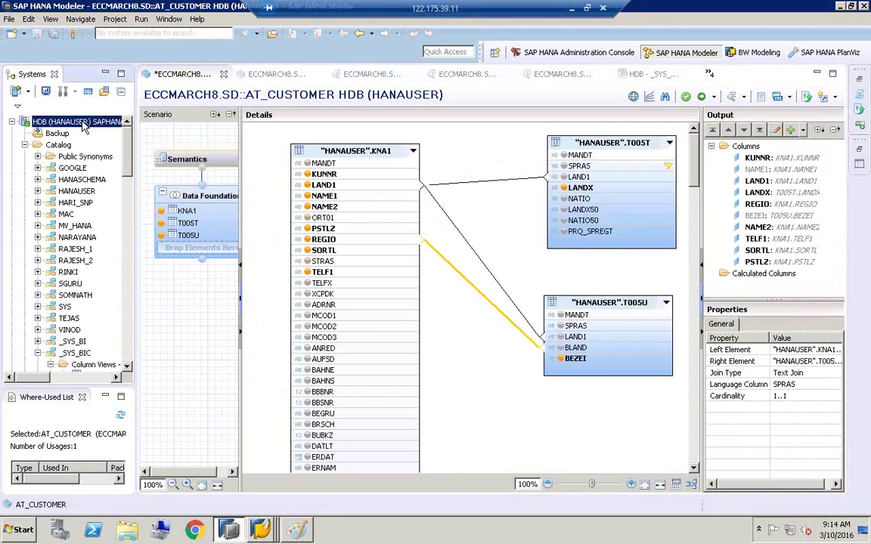
right_click(83, 125)
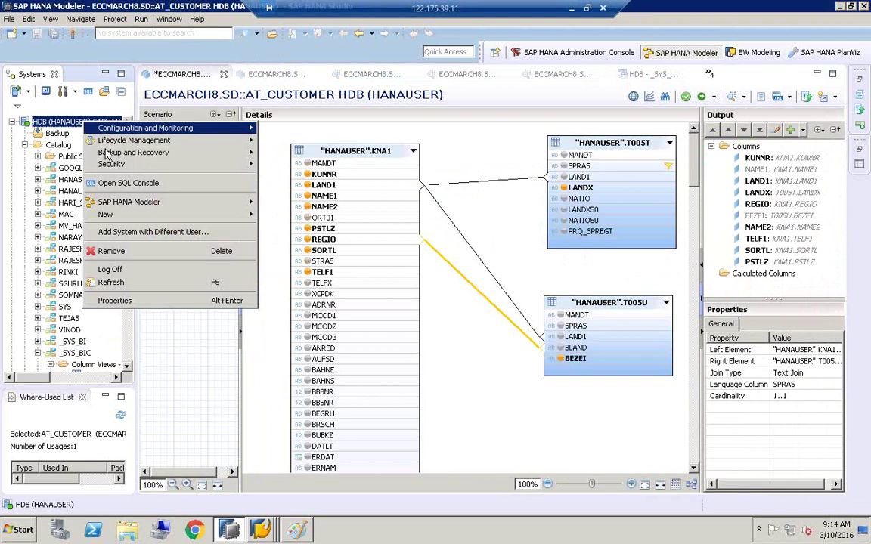
left_click(115, 300)
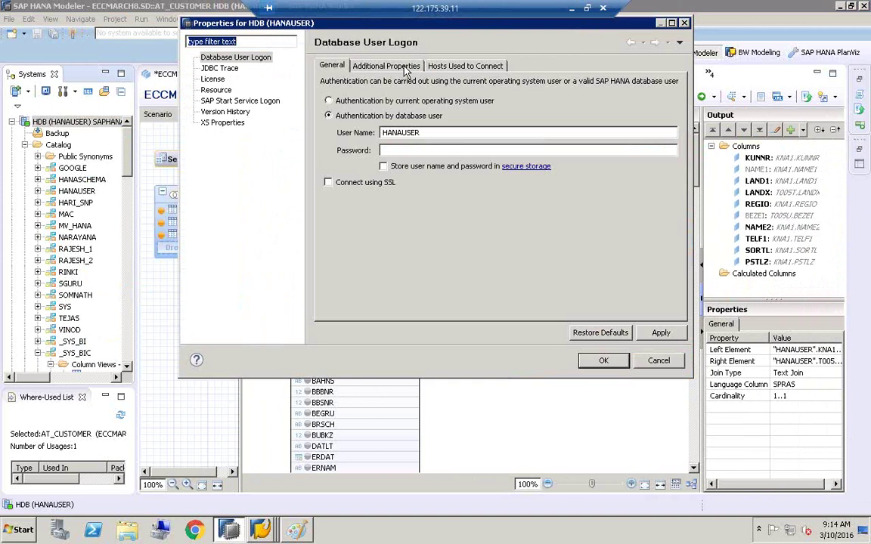
left_click(387, 67)
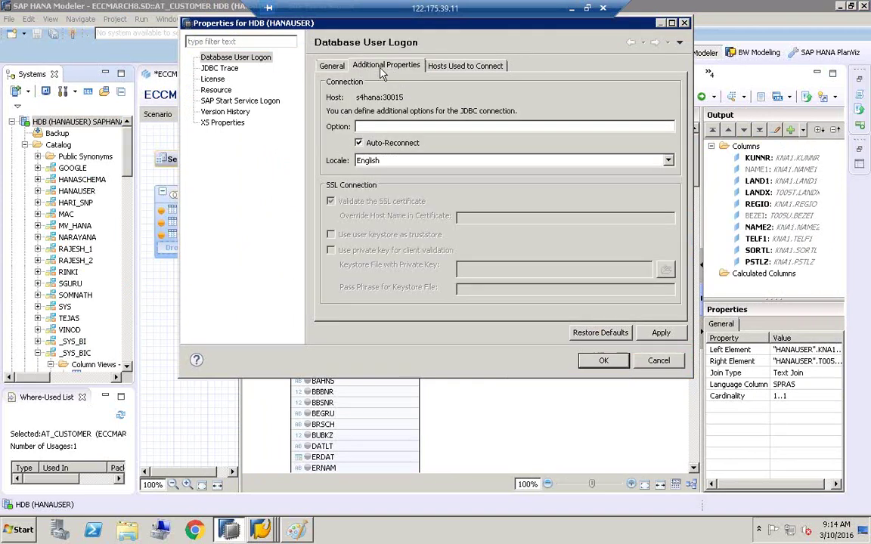
left_click(386, 162)
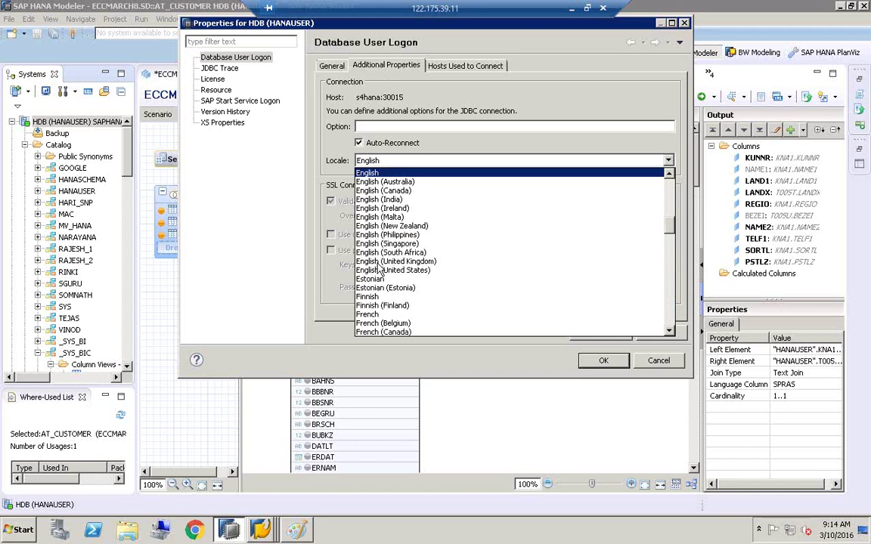
scroll(378, 268, "up", 3)
left_click(392, 173)
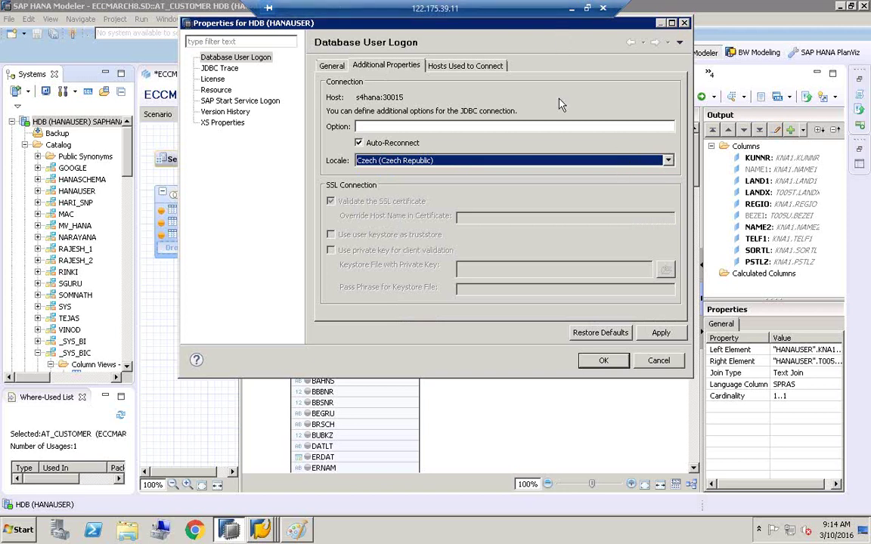
Step: Set the HDB connection's locale to Chinese and apply the system properties
left_click(668, 160)
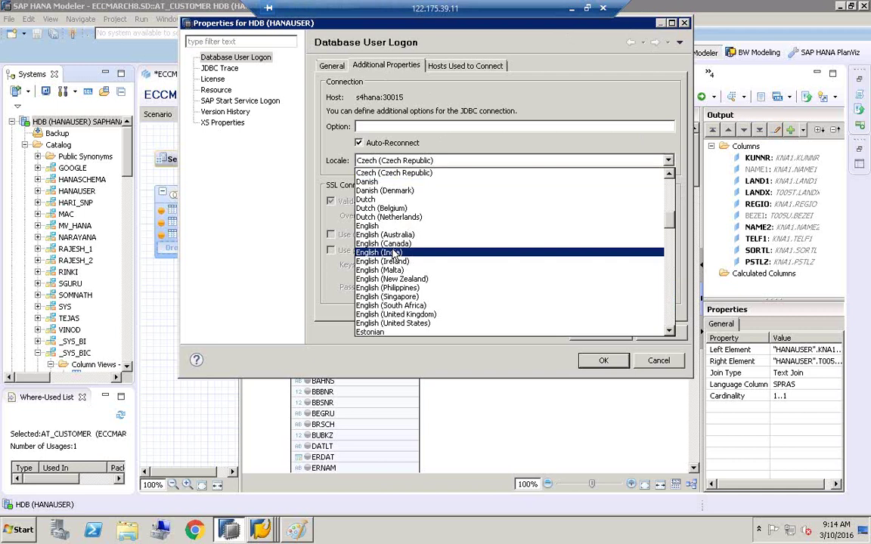
key("c")
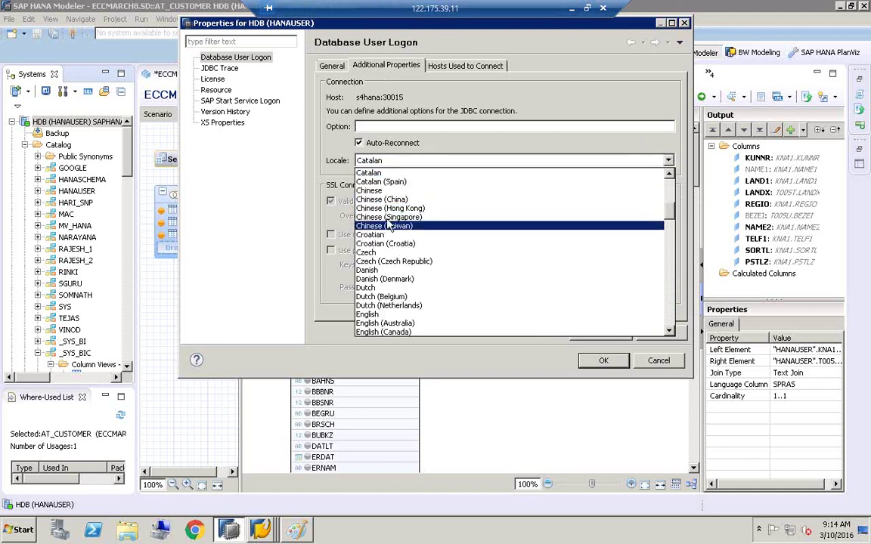
left_click(355, 191)
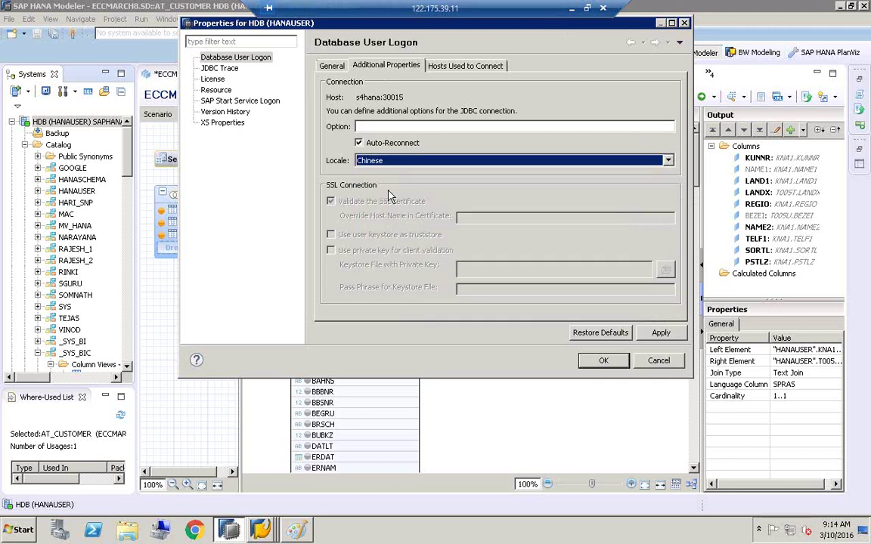
left_click(661, 333)
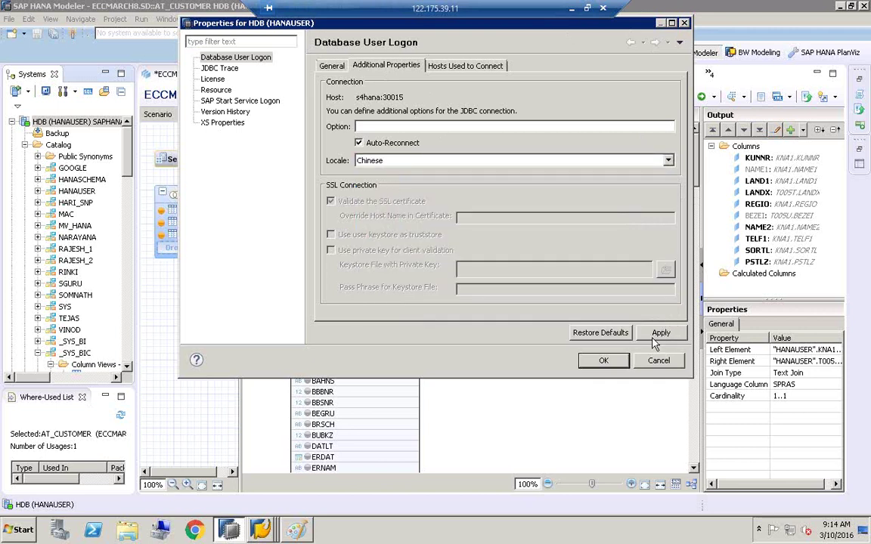
left_click(603, 360)
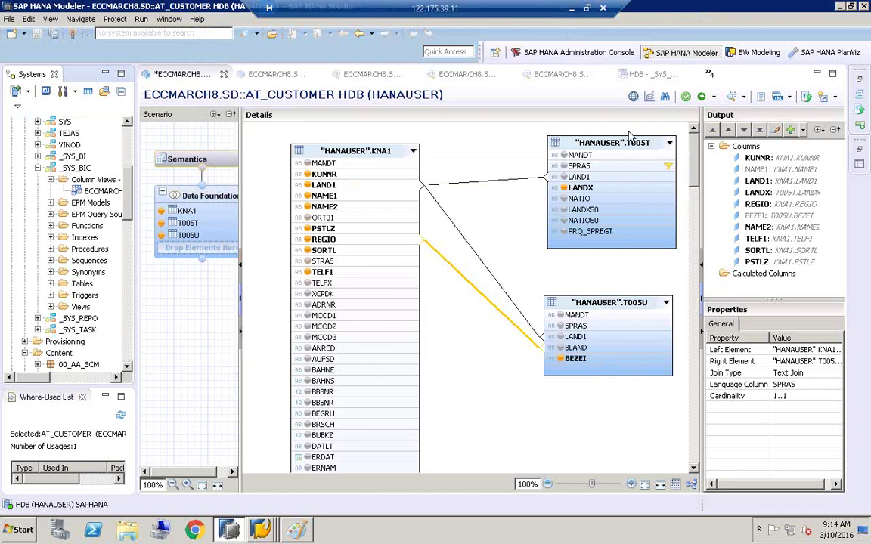
Step: Save and activate the modified AT_CUSTOMER attribute view
left_click(687, 98)
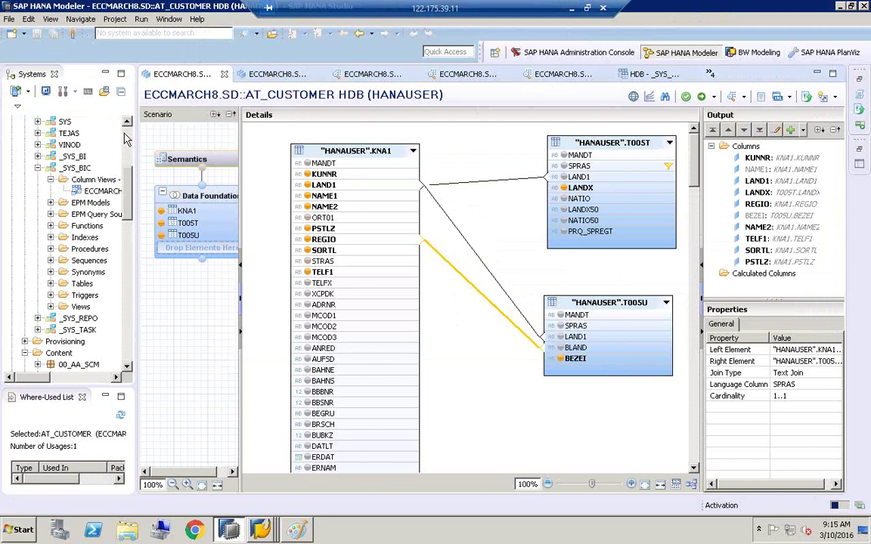
Step: Collapse the HDB system's Catalog folder, expand its Content folder and widen the systems tree
scroll(114, 127, "up", 5)
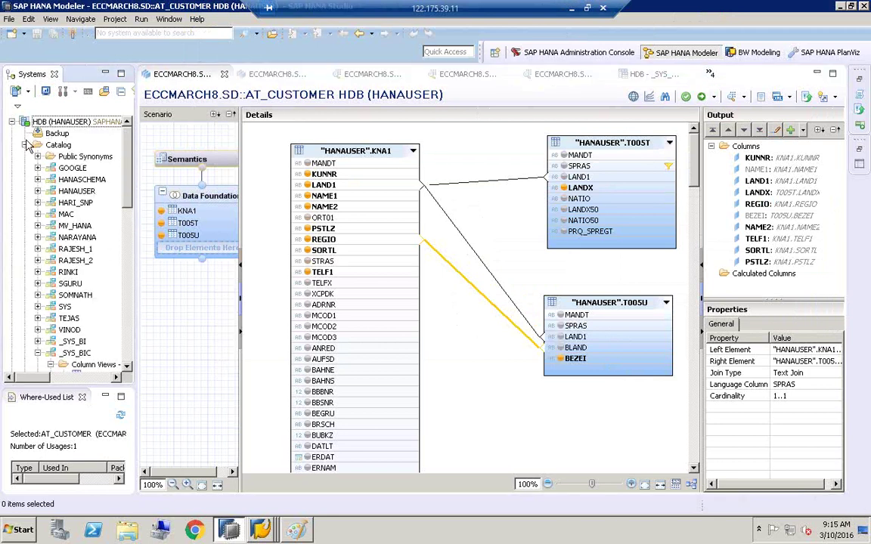
left_click(25, 145)
left_click(57, 181)
key("e")
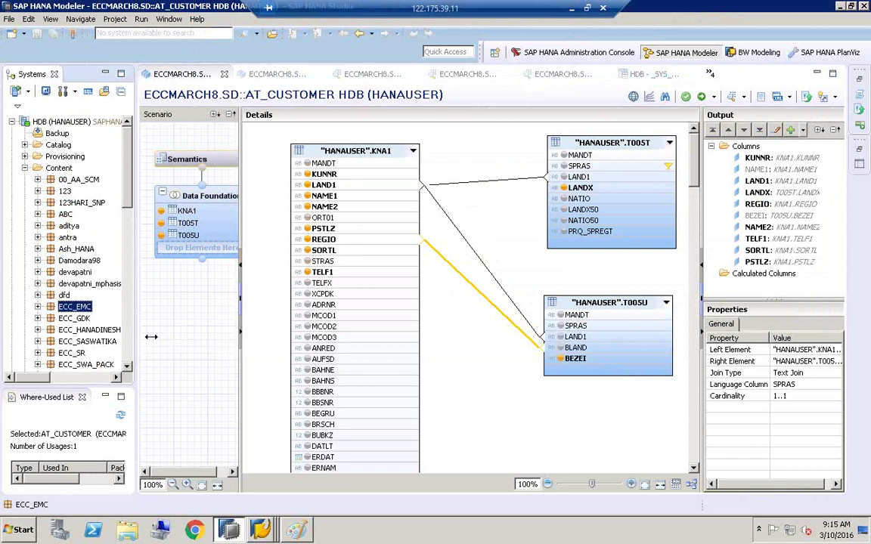
left_click_drag(134, 338, 203, 337)
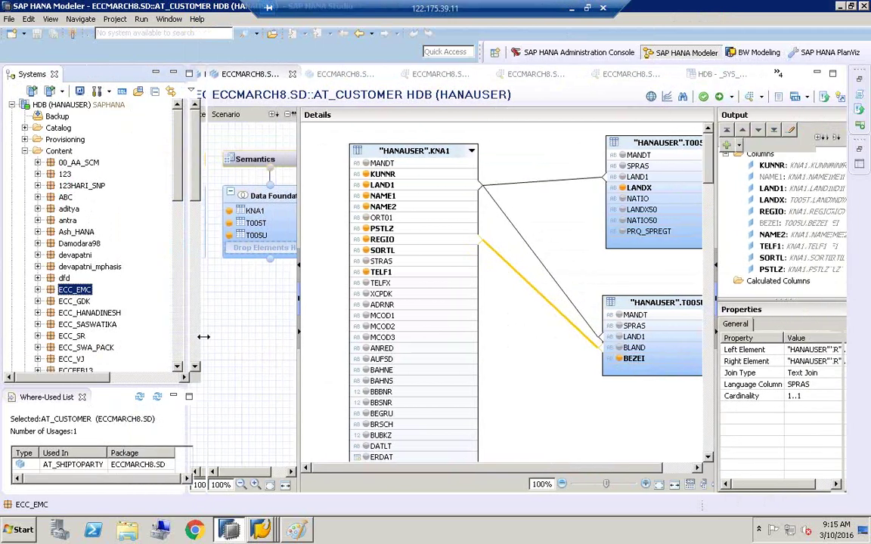
Step: Expand the attribute views of the SD subpackage in the ECCMARCH8 package and select AT_CUSTOMER
left_click(195, 361)
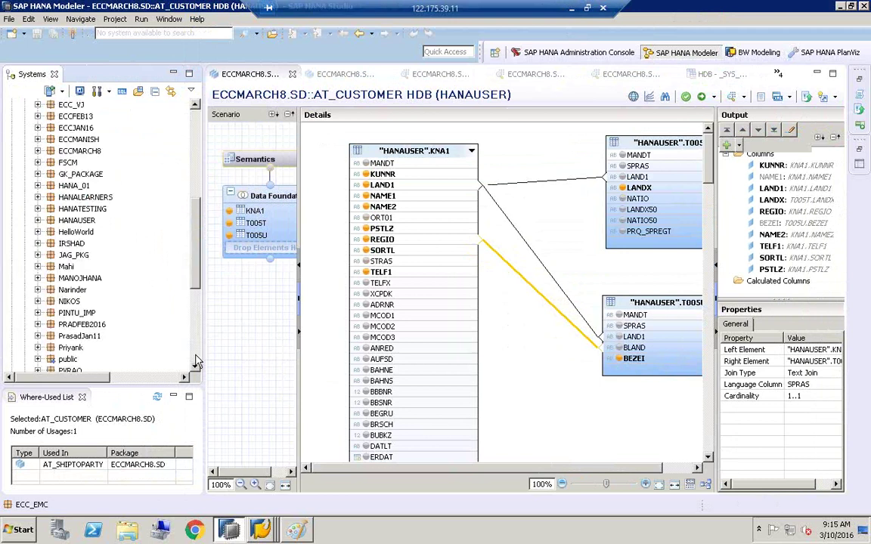
left_click(66, 211)
key("e")
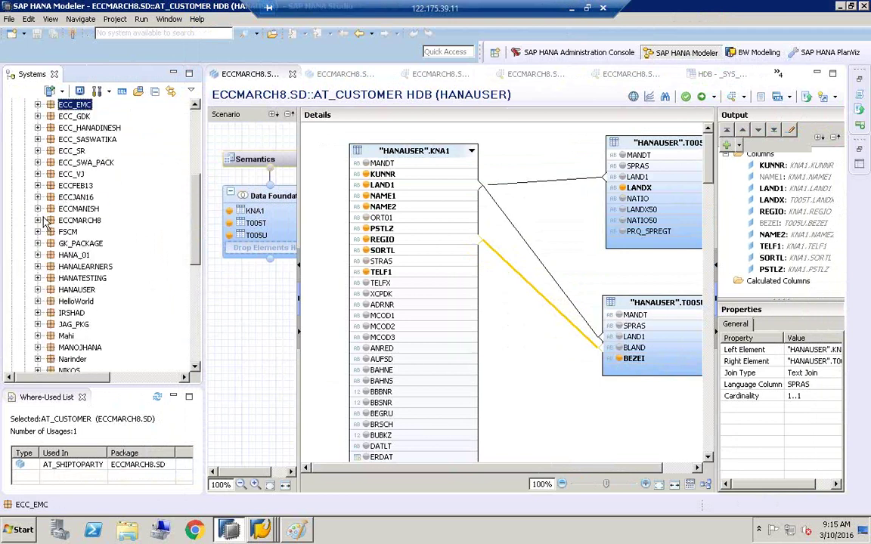
left_click(38, 220)
left_click(51, 255)
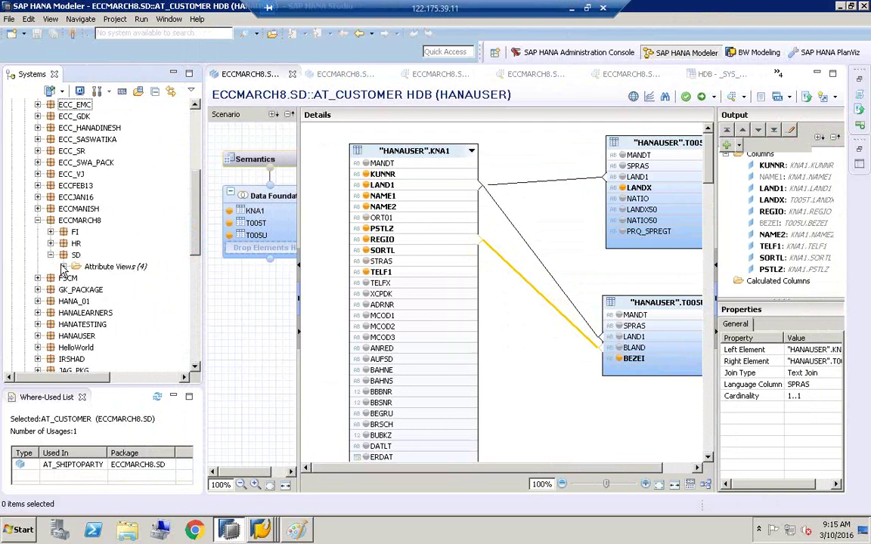
left_click(63, 267)
left_click(115, 301)
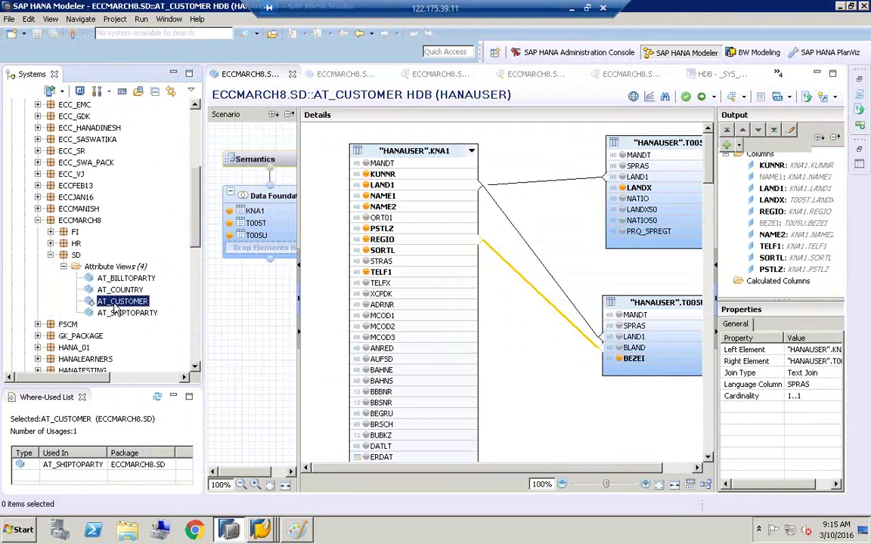
Step: Activate the open AT_CUSTOMER attribute view again, agreeing to redeploy the object
left_click(552, 183)
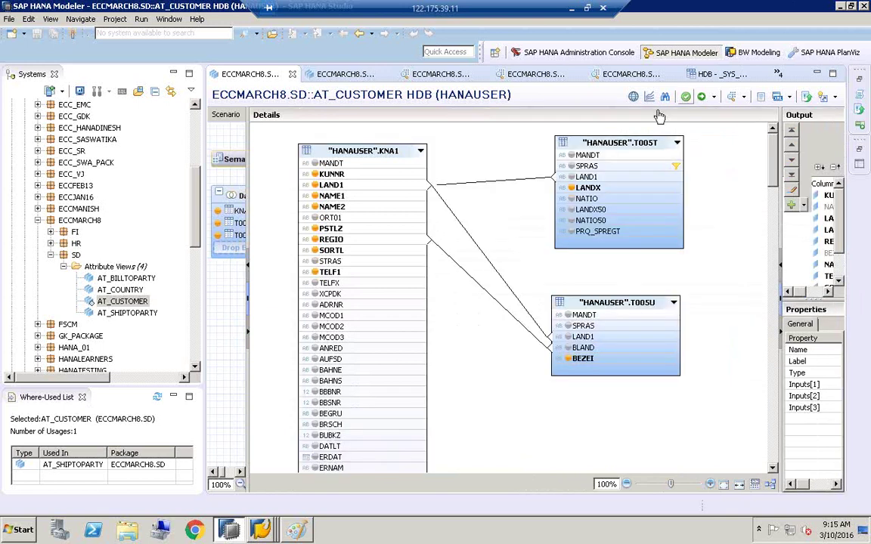
left_click(701, 96)
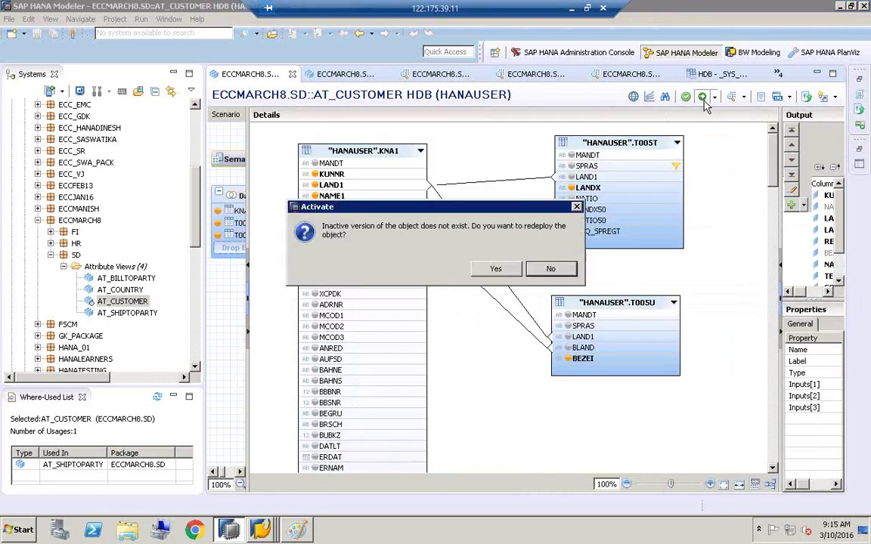
left_click(495, 270)
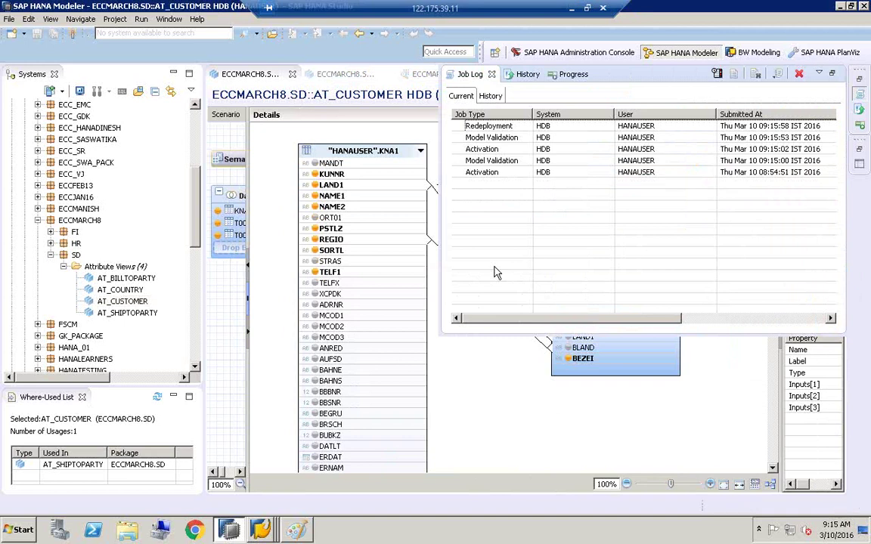
Step: Open the data preview of the AT_CUSTOMER attribute view in the SD subpackage
left_click(138, 289)
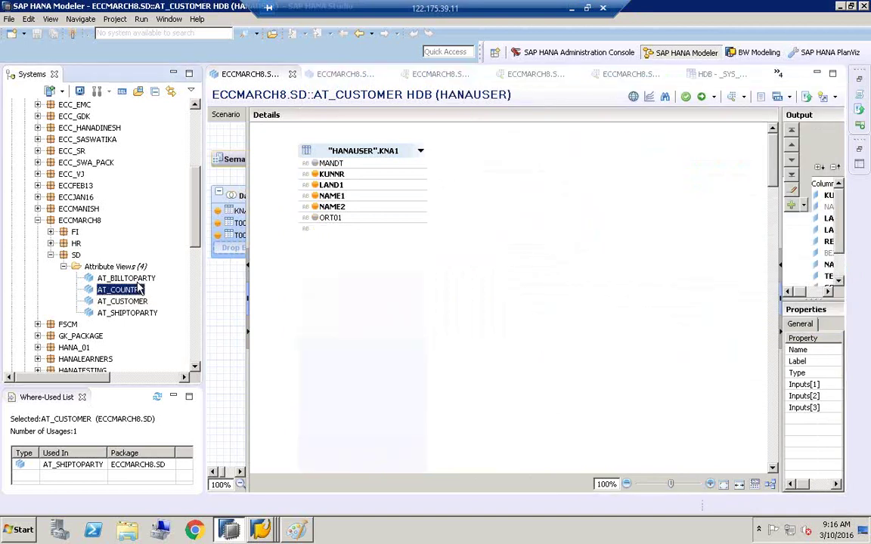
left_click(126, 302)
right_click(127, 306)
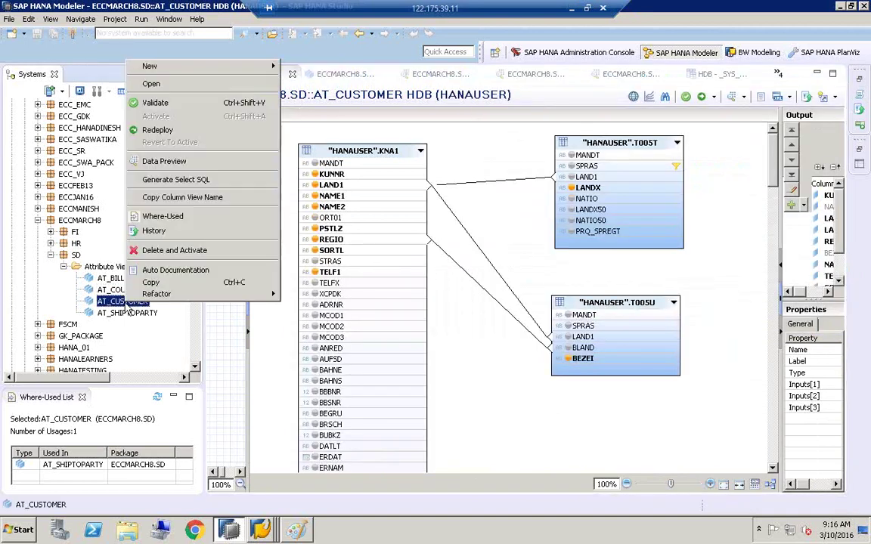
left_click(155, 159)
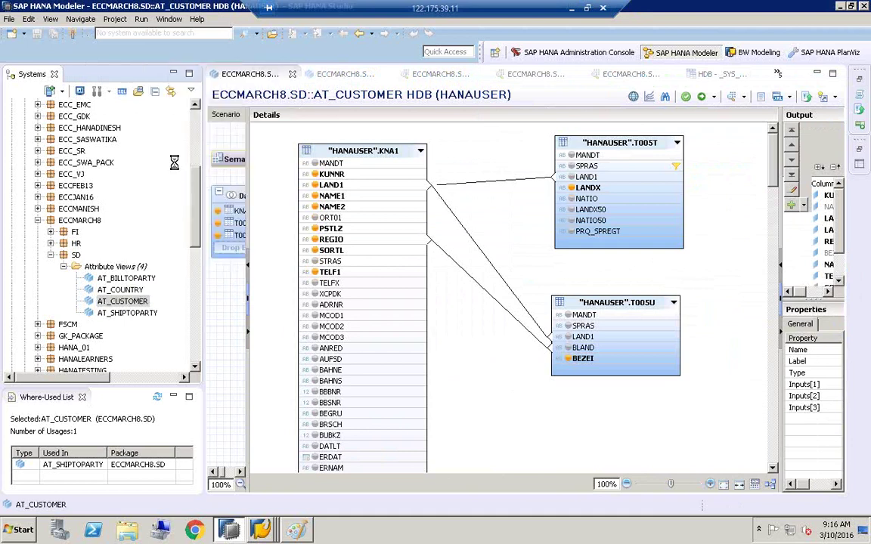